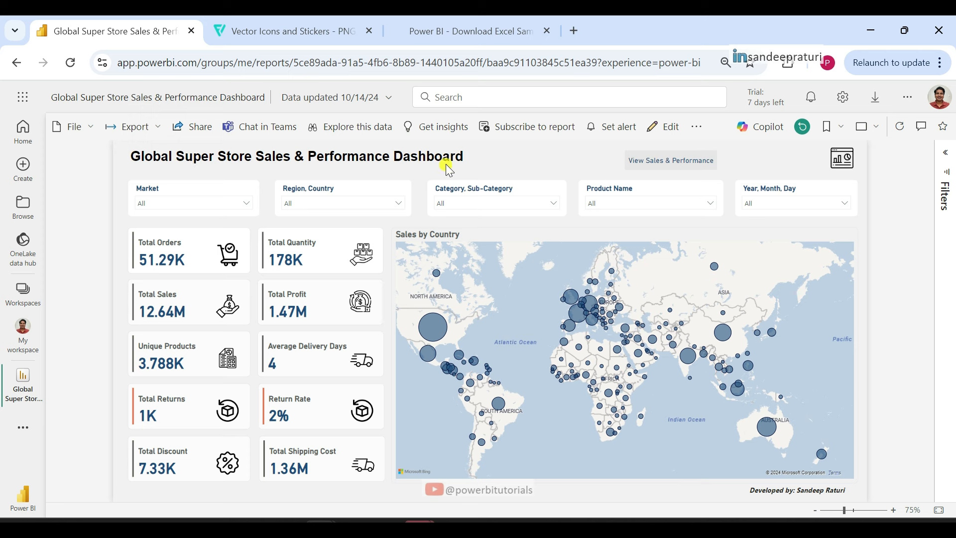
{"action": "left_click", "coordinate": [193, 203]}
{"action": "left_click", "coordinate": [319, 204]}
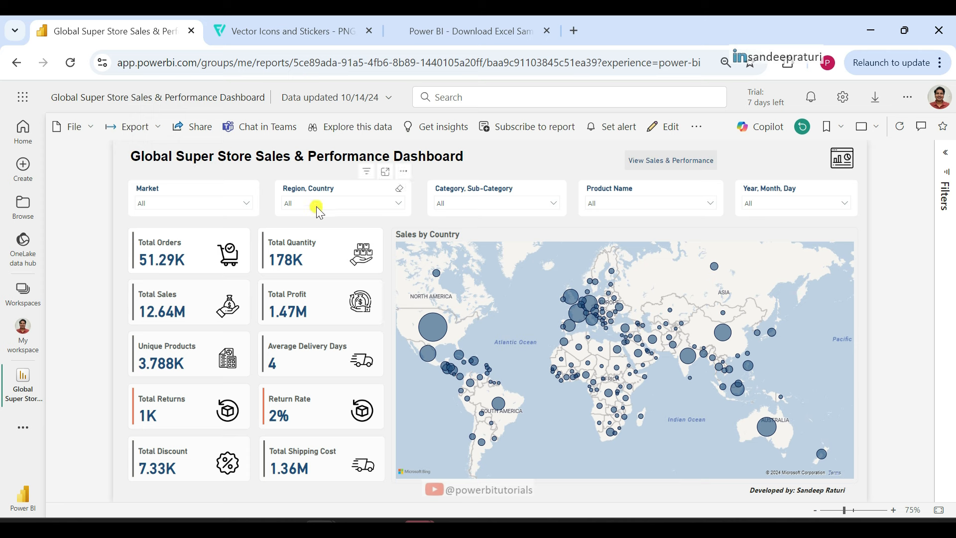
{"action": "left_click", "coordinate": [465, 207]}
{"action": "left_click", "coordinate": [595, 204]}
{"action": "left_click", "coordinate": [555, 162]}
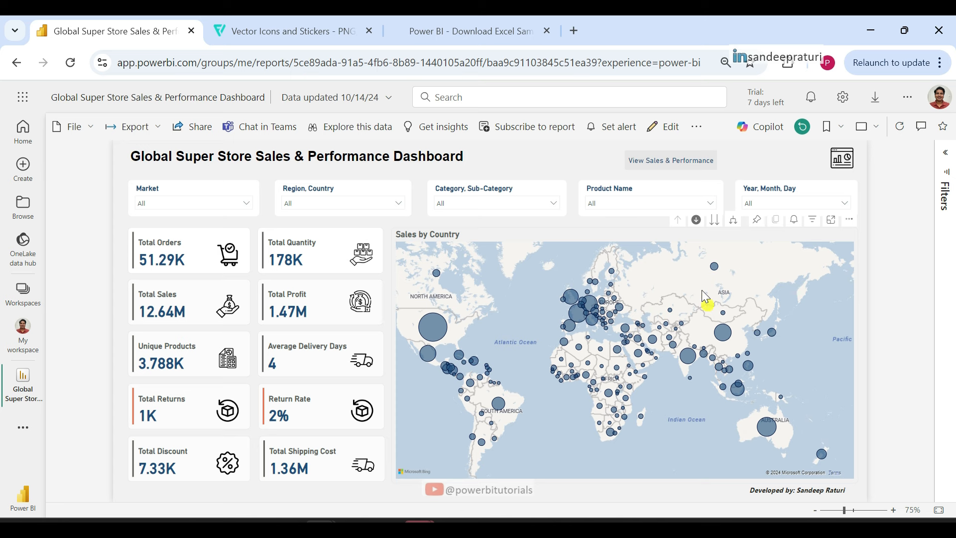
Drill down the Sales by Country map into the United States and further into California's cities
{"action": "mouse_move", "coordinate": [438, 330]}
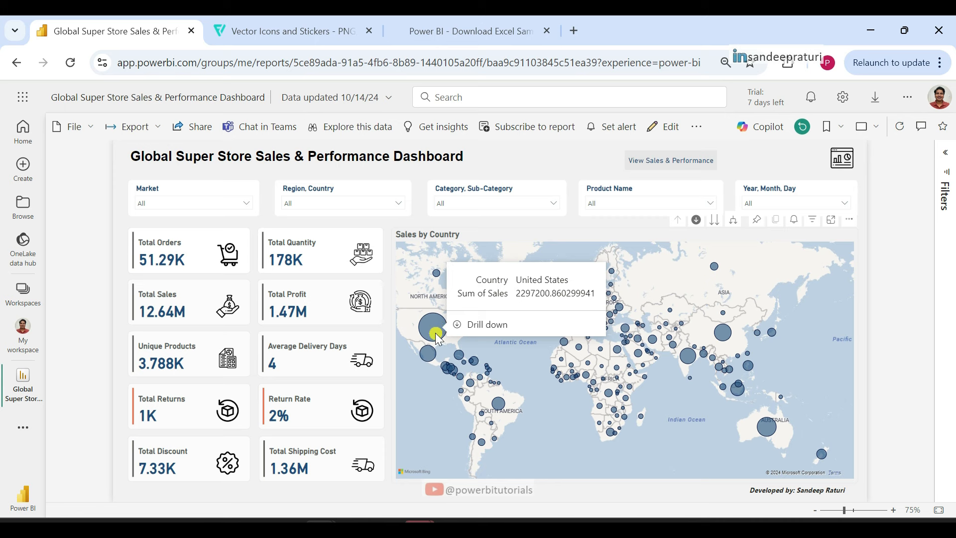
{"action": "left_click", "coordinate": [489, 330]}
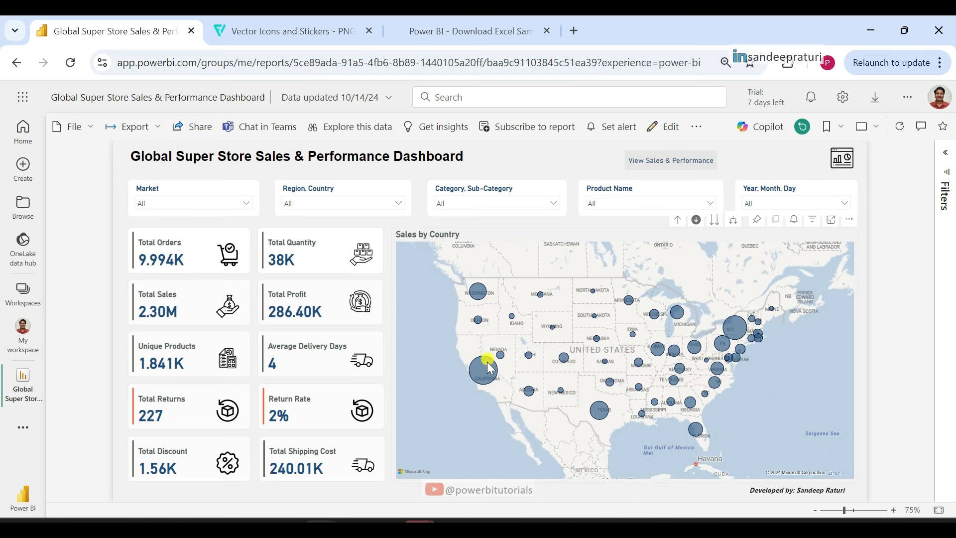
{"action": "mouse_move", "coordinate": [490, 370]}
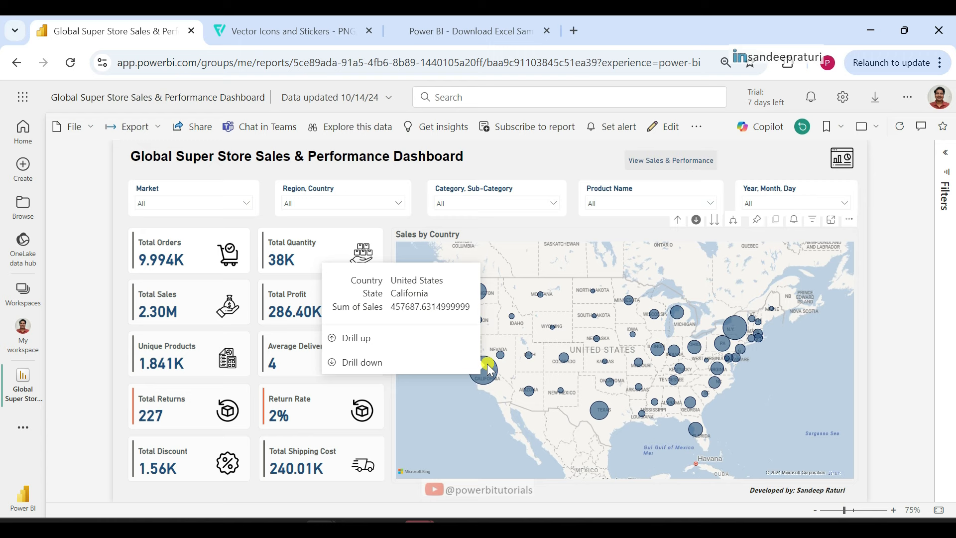
{"action": "left_click", "coordinate": [422, 369]}
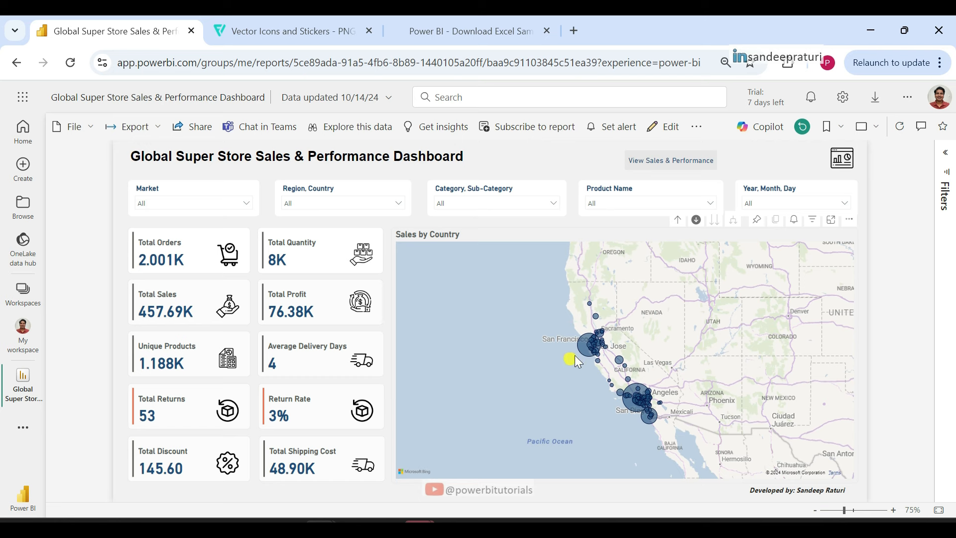
Check San Francisco's sales on the map and drill back up to the country level
{"action": "mouse_move", "coordinate": [589, 348]}
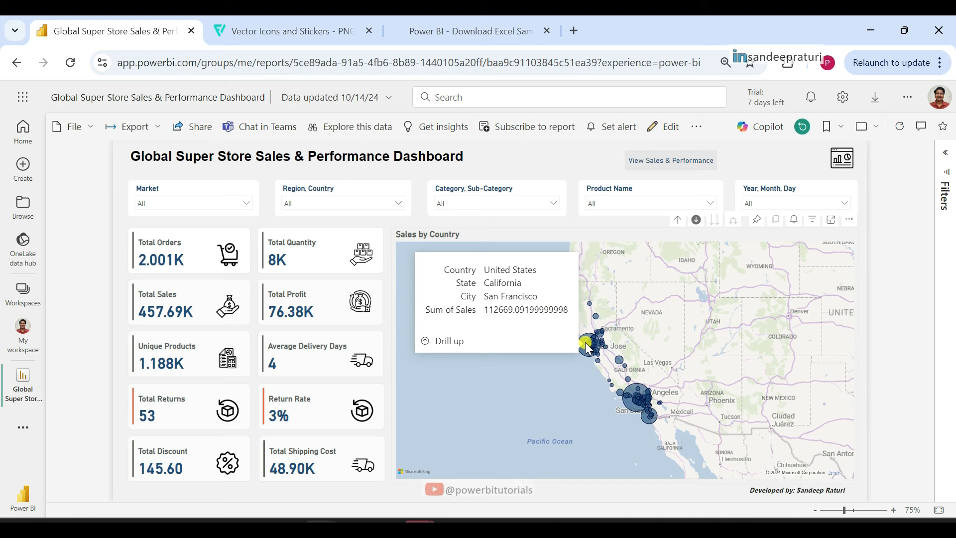
{"action": "left_click", "coordinate": [507, 312]}
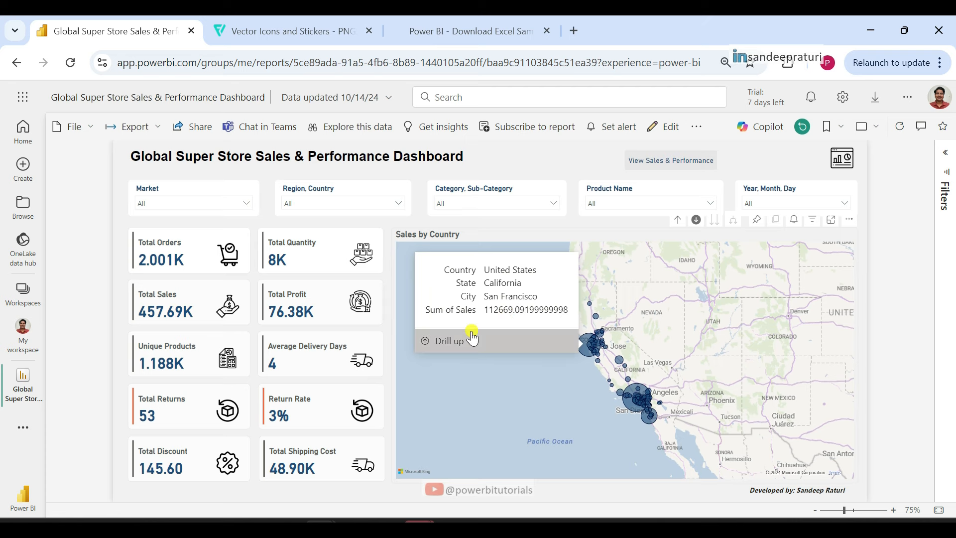
{"action": "left_click", "coordinate": [493, 342]}
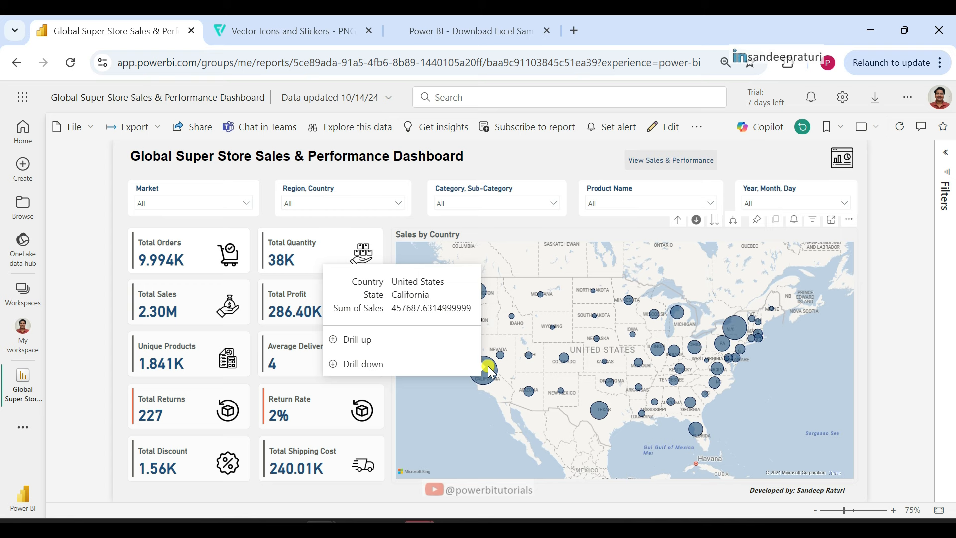
{"action": "left_click", "coordinate": [412, 341]}
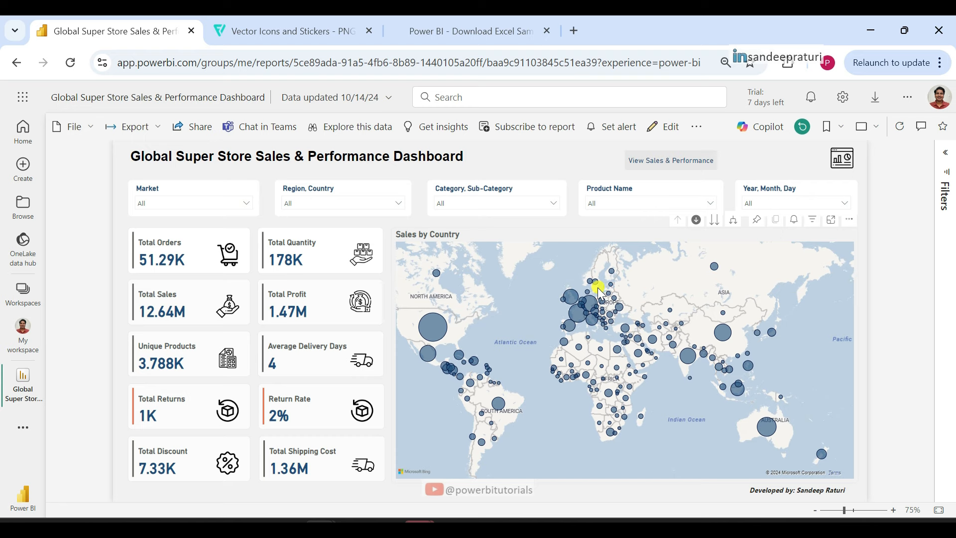
Open the Sales & Performance page and drill through from the Consumer segment to Detailed View
{"action": "left_click", "coordinate": [656, 169]}
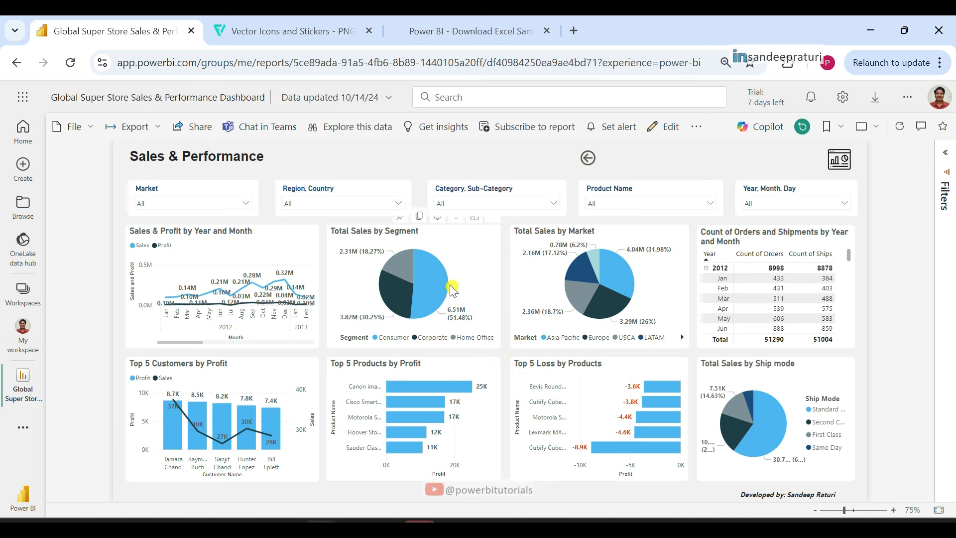
{"action": "mouse_move", "coordinate": [435, 282]}
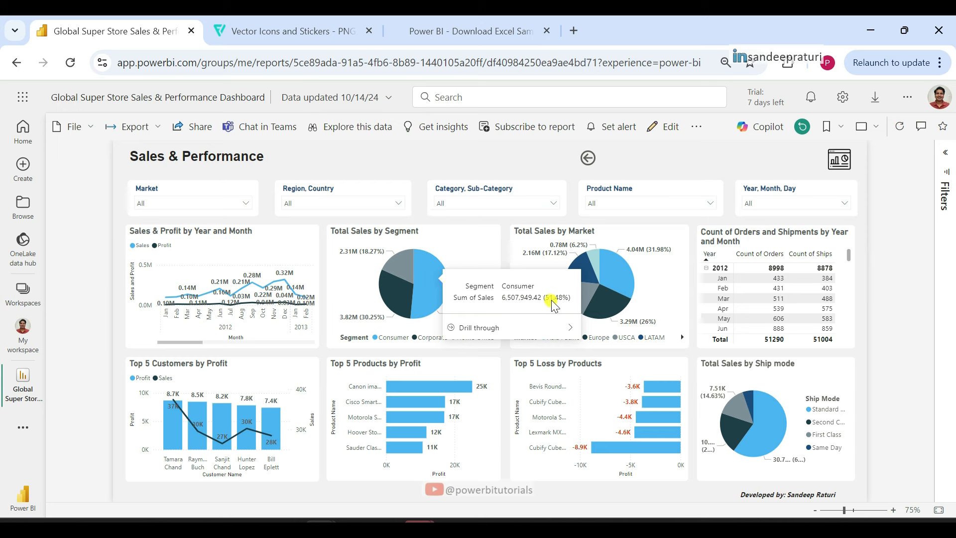
{"action": "mouse_move", "coordinate": [513, 327]}
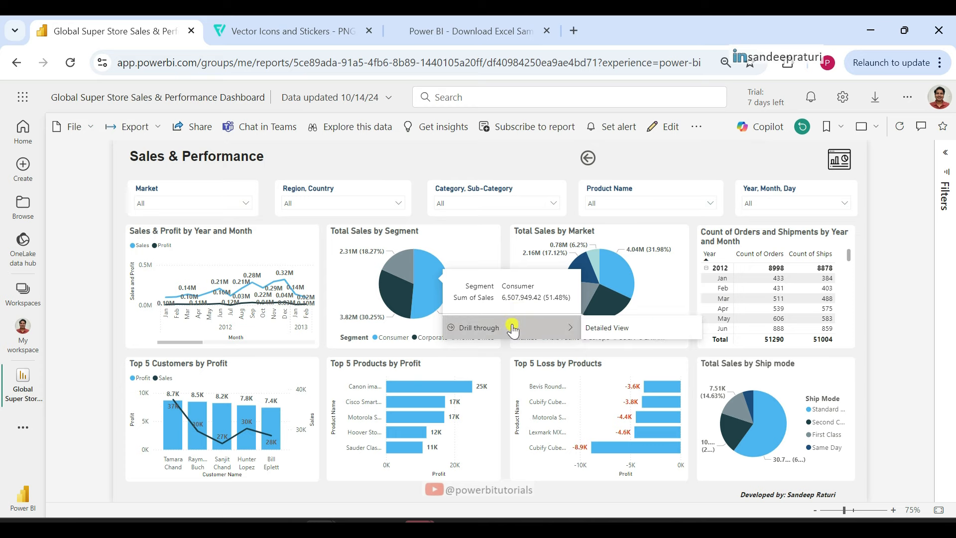
{"action": "left_click", "coordinate": [608, 329]}
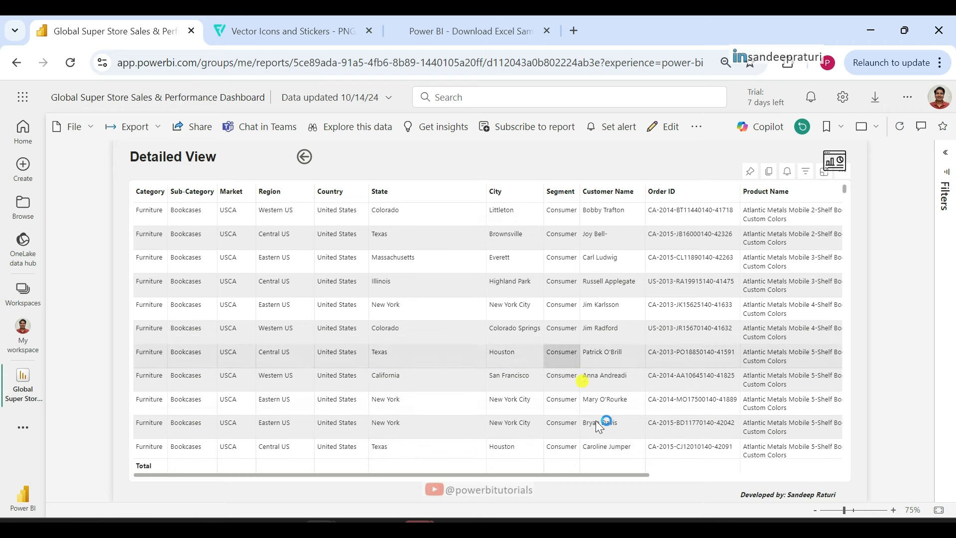
Examine the Consumer order rows up to the Sales and Profit columns and return to the main dashboard page
{"action": "left_click_drag", "start_coordinate": [635, 476], "coordinate": [811, 480]}
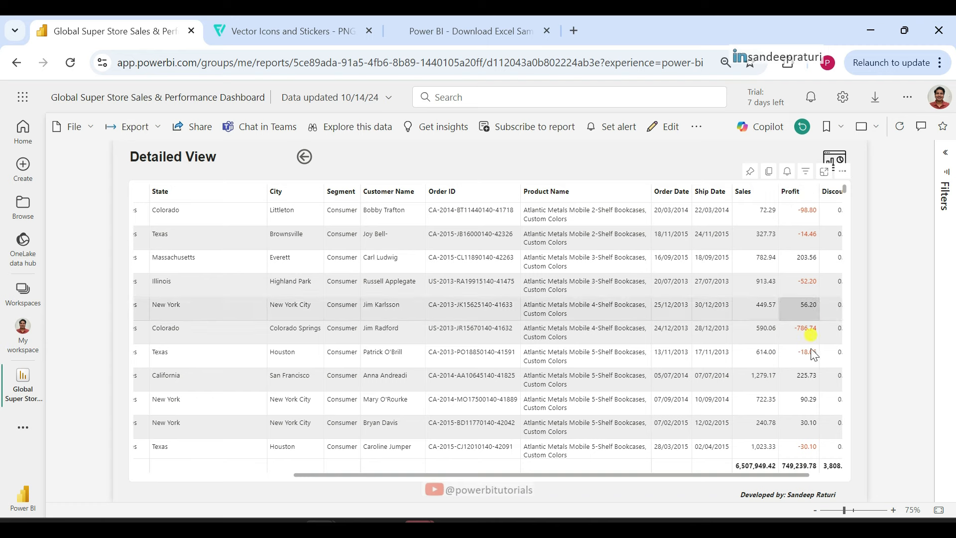
{"action": "left_click", "coordinate": [815, 232]}
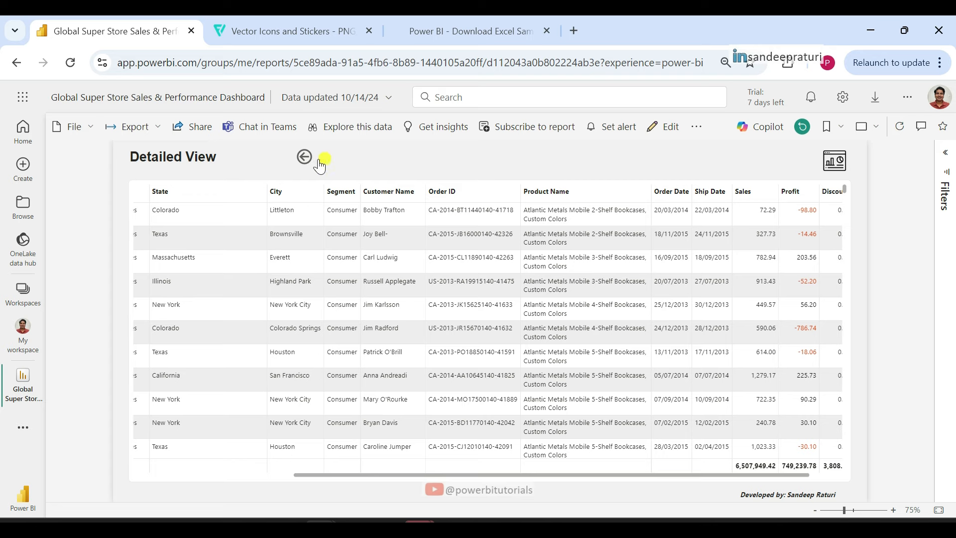
{"action": "left_click", "coordinate": [307, 158]}
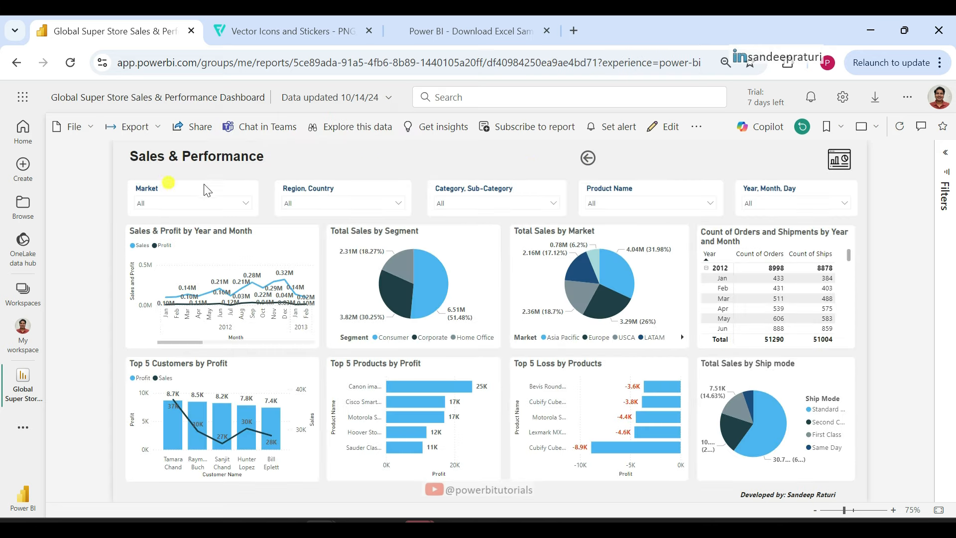
{"action": "left_click", "coordinate": [585, 161]}
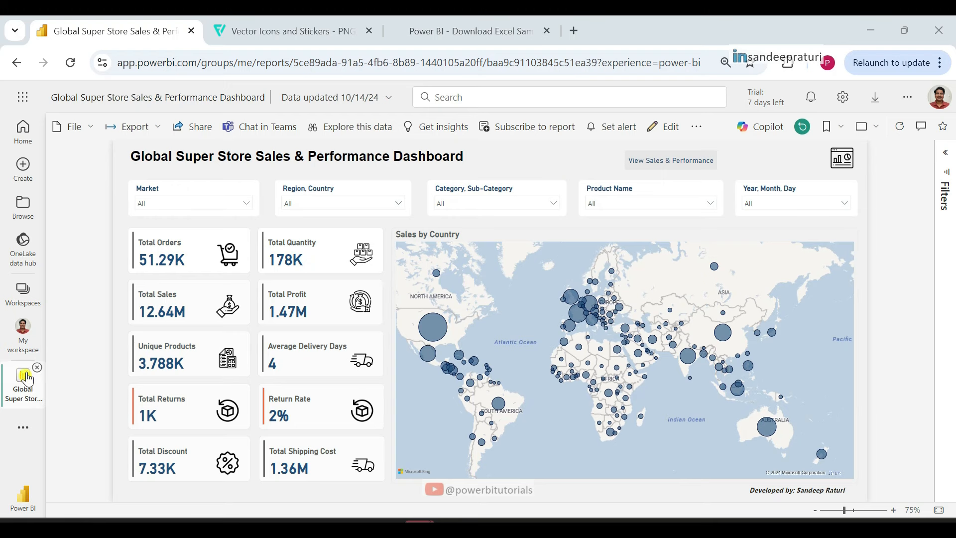
Open the row-level security settings of the Global Super Store semantic model in My workspace
{"action": "left_click", "coordinate": [23, 343]}
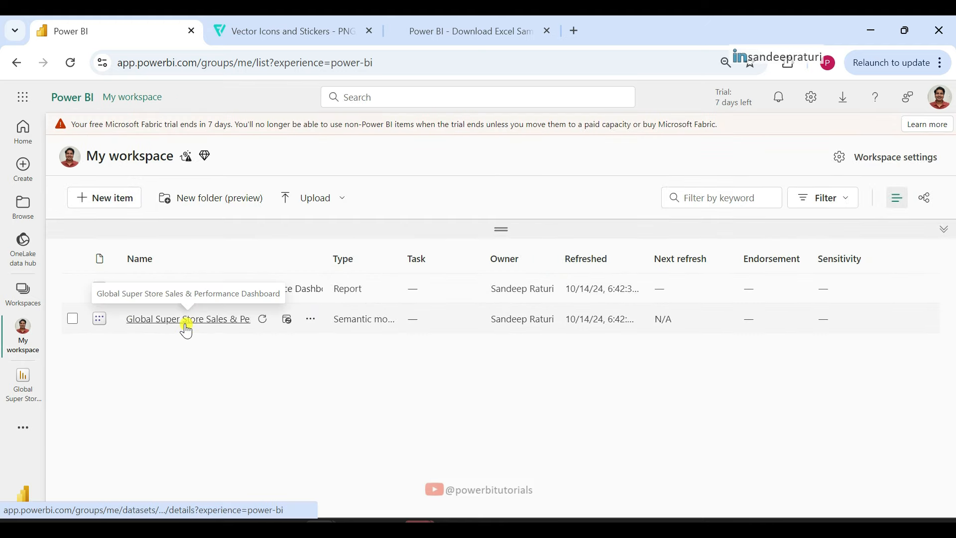
{"action": "left_click", "coordinate": [312, 322]}
{"action": "left_click", "coordinate": [336, 269]}
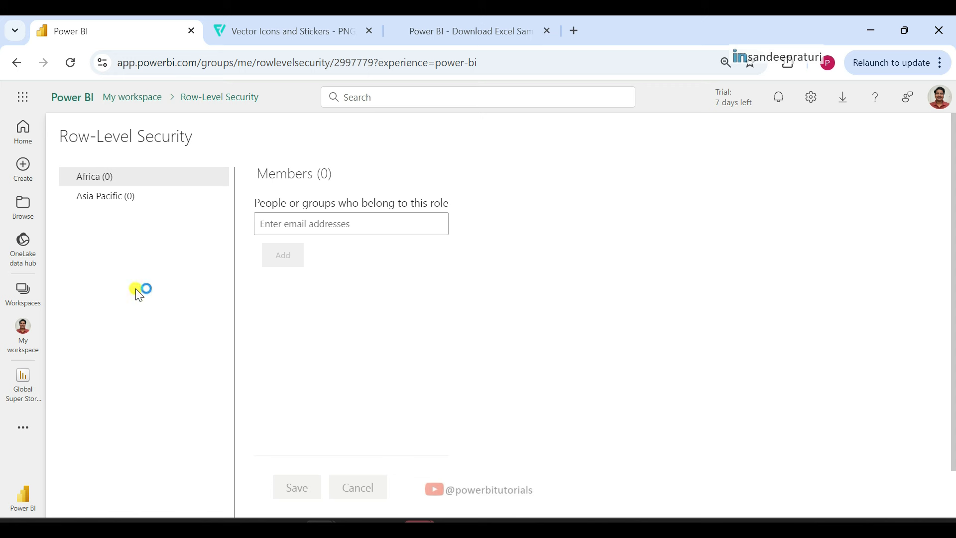
Review the member assignment of the Africa and Asia Pacific security roles
{"action": "left_click", "coordinate": [111, 202]}
{"action": "left_click", "coordinate": [107, 182]}
{"action": "left_click", "coordinate": [305, 225]}
{"action": "left_click", "coordinate": [106, 201]}
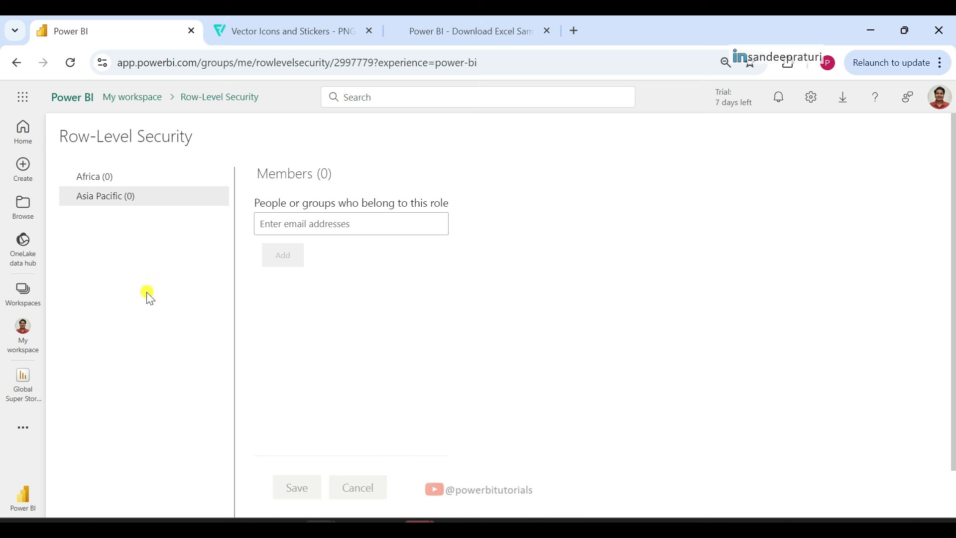
Test the report as the Africa role
{"action": "left_click", "coordinate": [107, 178]}
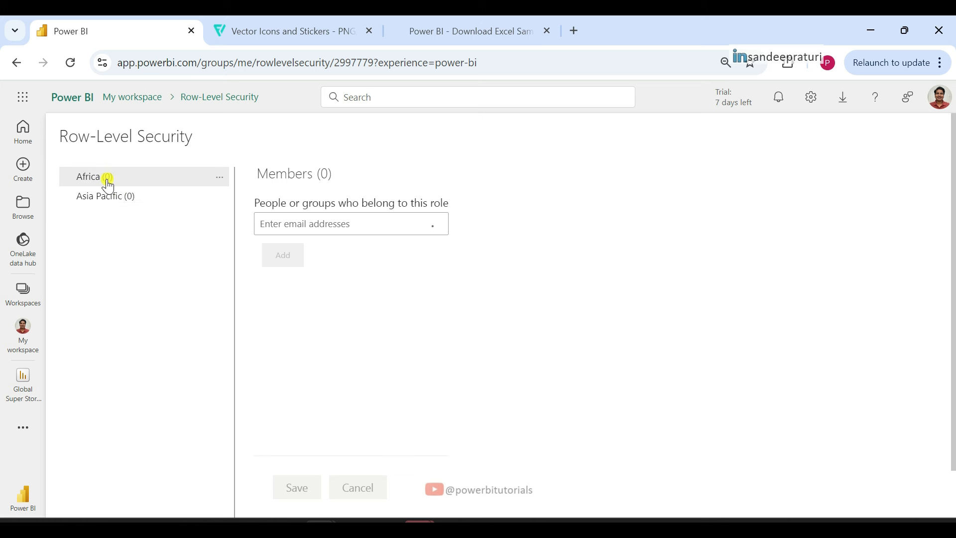
{"action": "left_click", "coordinate": [221, 180]}
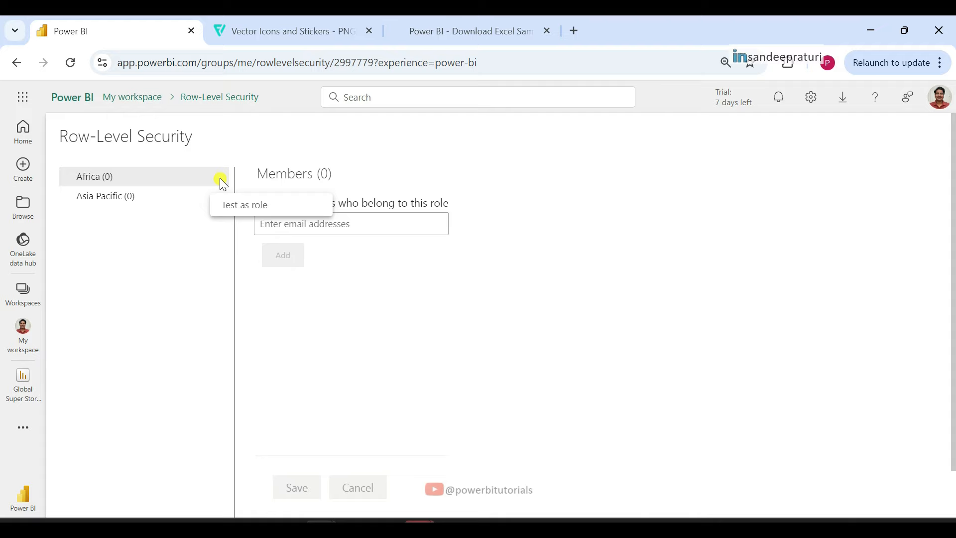
{"action": "left_click", "coordinate": [250, 213]}
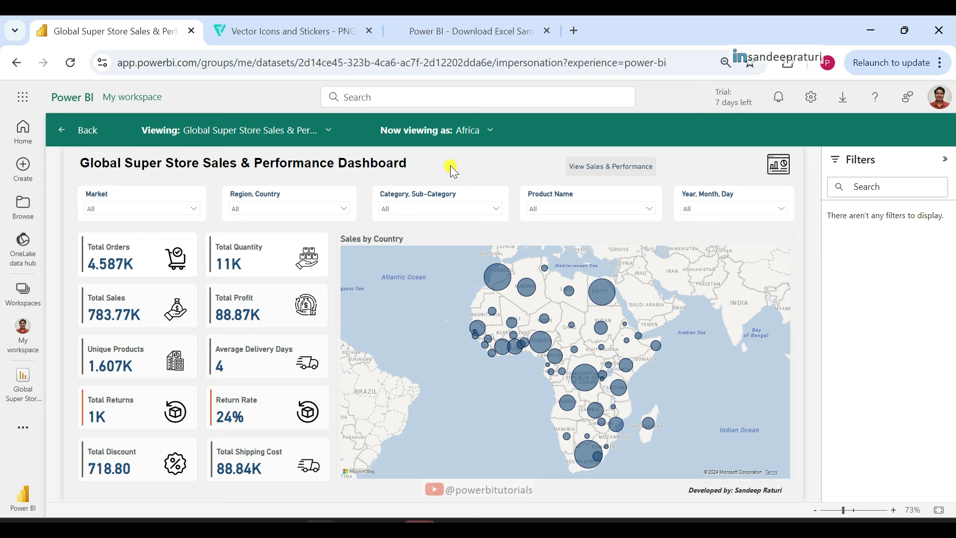
Check the Market slicer's choices and the Sales & Performance page under the Africa role, returning to the main dashboard page
{"action": "left_click", "coordinate": [173, 208]}
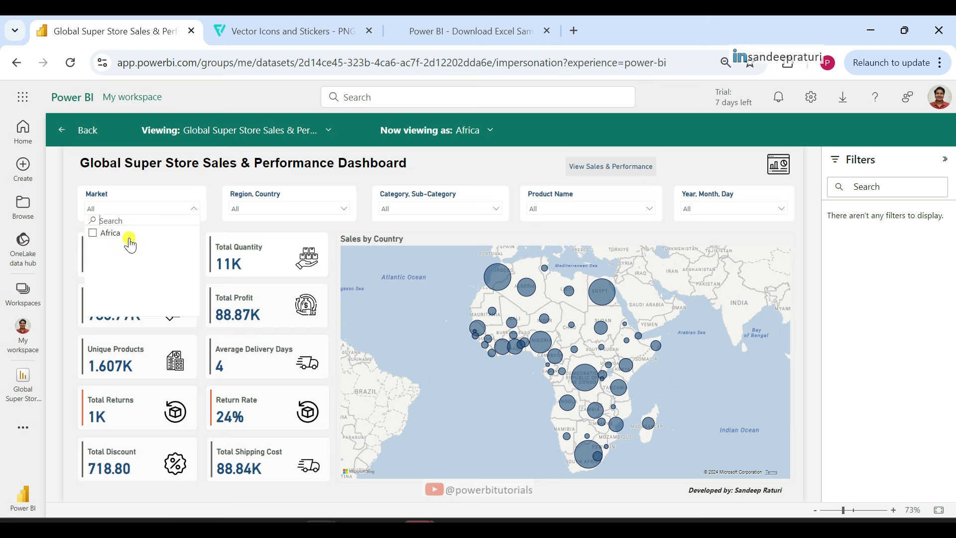
{"action": "left_click", "coordinate": [213, 192]}
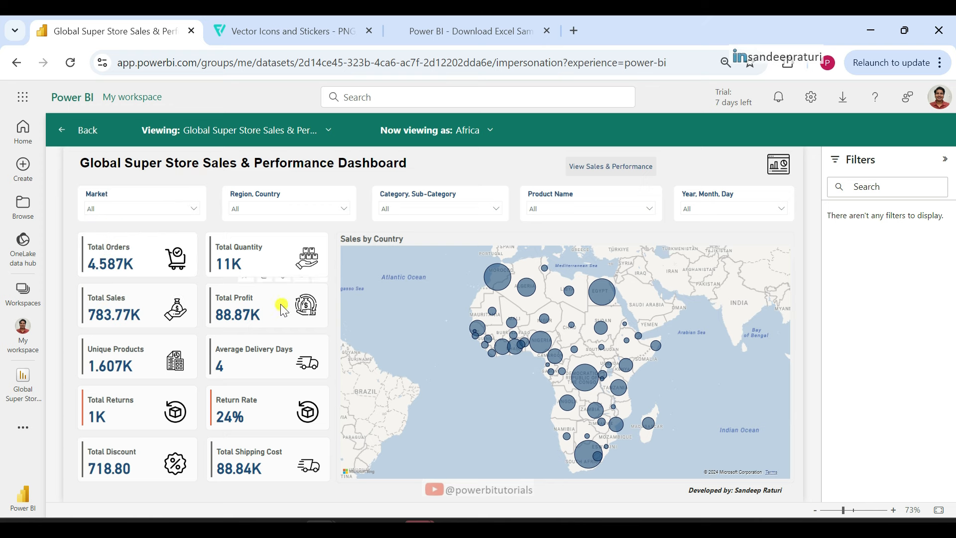
{"action": "left_click", "coordinate": [601, 178]}
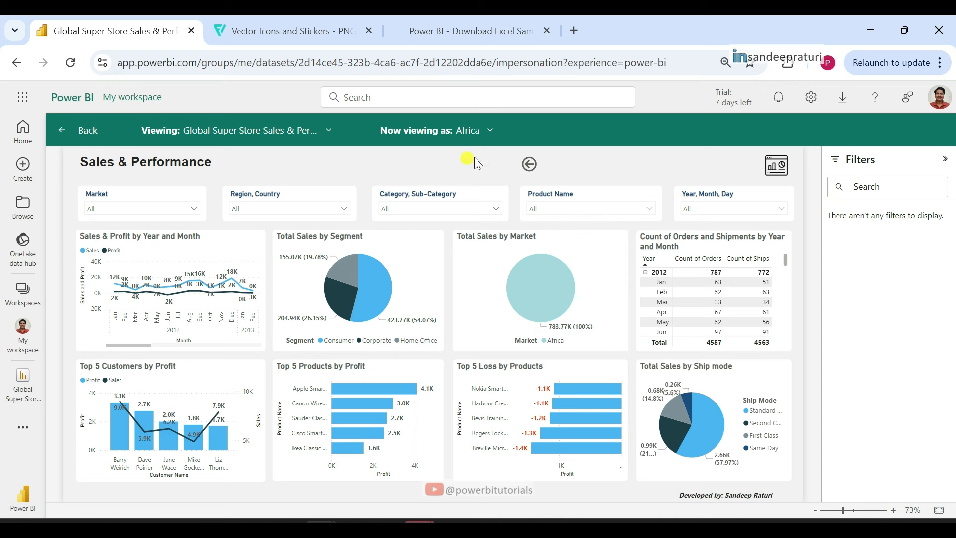
{"action": "left_click", "coordinate": [529, 167]}
Switch the tested role from Africa to Asia Pacific
{"action": "left_click", "coordinate": [486, 131]}
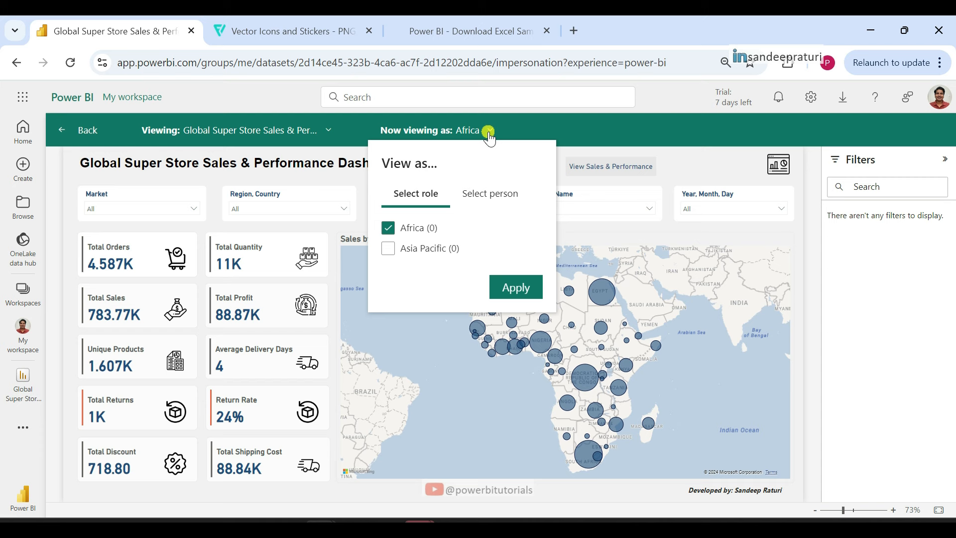
{"action": "left_click", "coordinate": [389, 228]}
{"action": "left_click", "coordinate": [389, 231]}
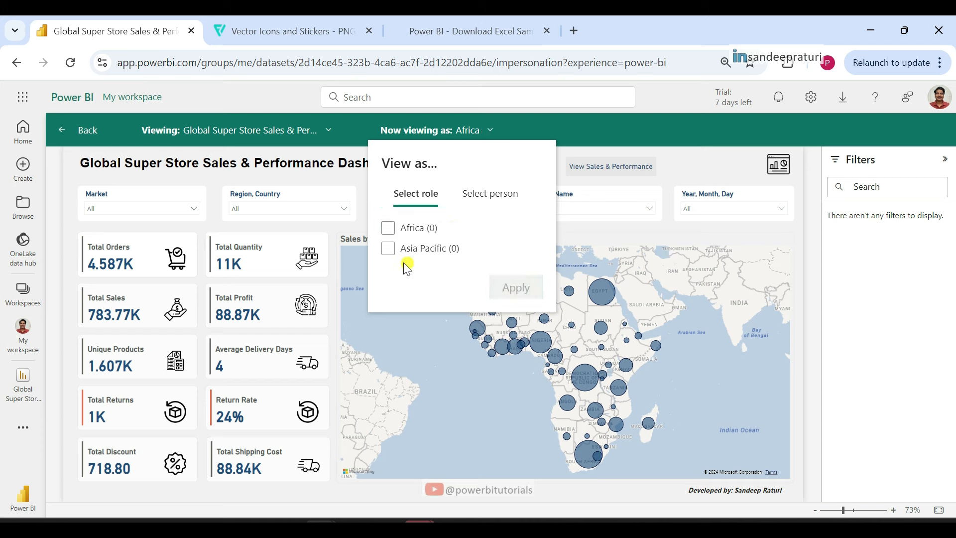
{"action": "left_click", "coordinate": [389, 248]}
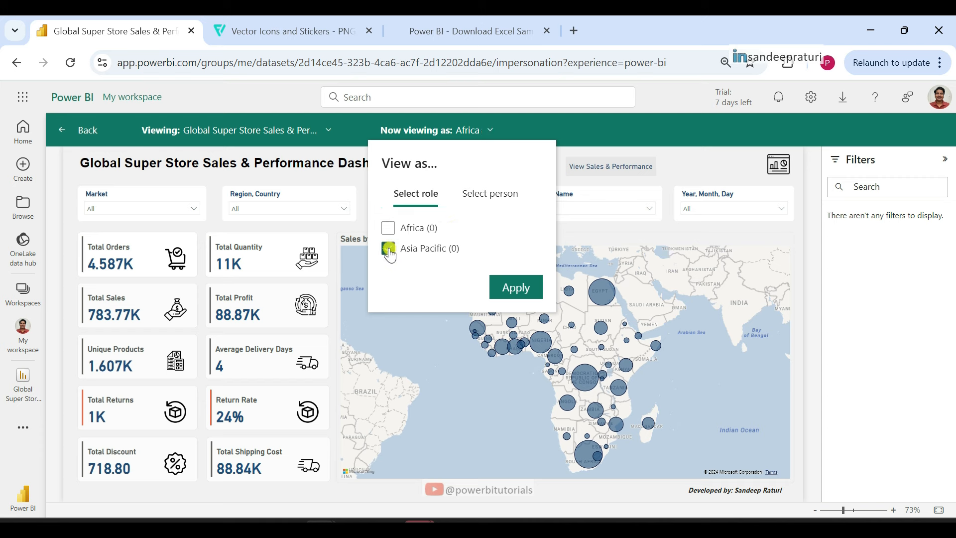
{"action": "left_click", "coordinate": [512, 292]}
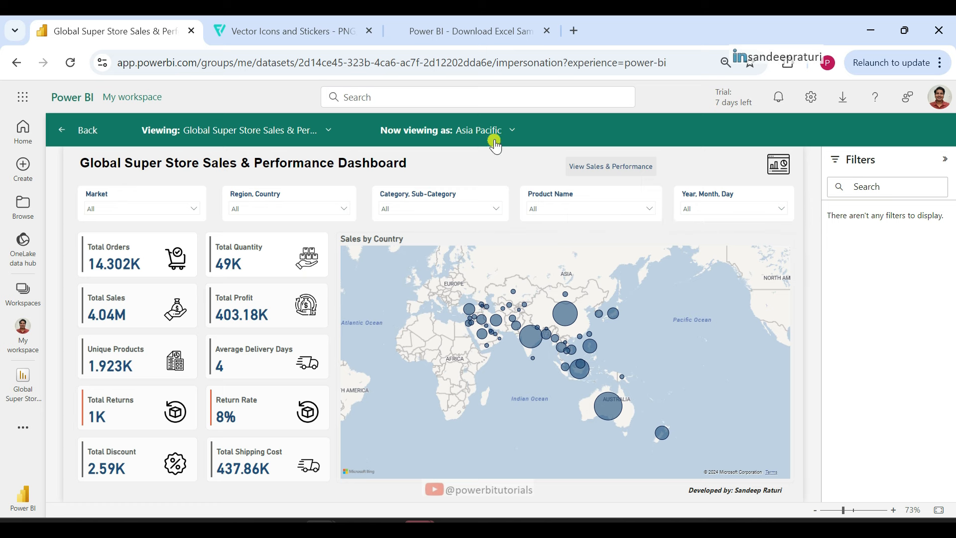
Check the Market slicer's choices and the Total Sales by Market chart on the Sales & Performance page under the Asia Pacific role
{"action": "left_click", "coordinate": [191, 208]}
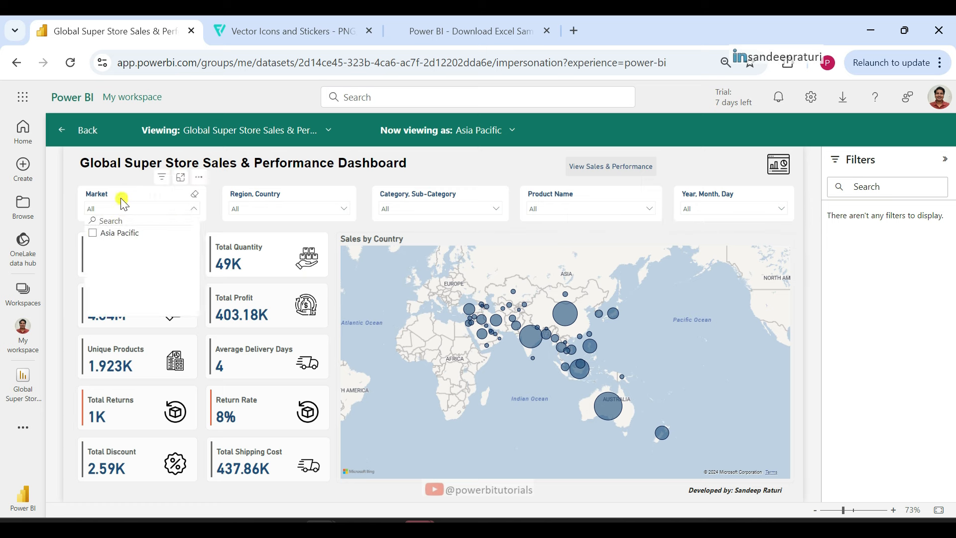
{"action": "left_click", "coordinate": [182, 221]}
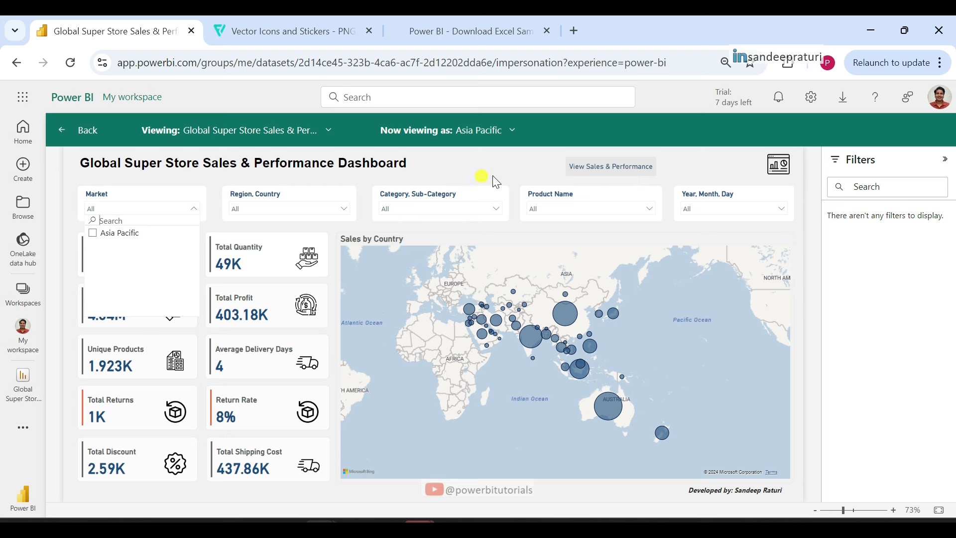
{"action": "left_click", "coordinate": [593, 171]}
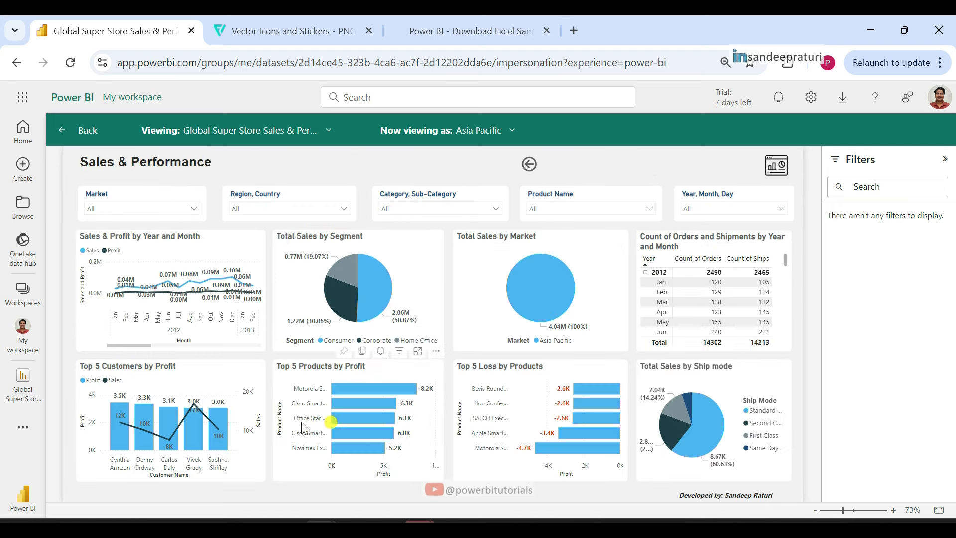
{"action": "mouse_move", "coordinate": [548, 269]}
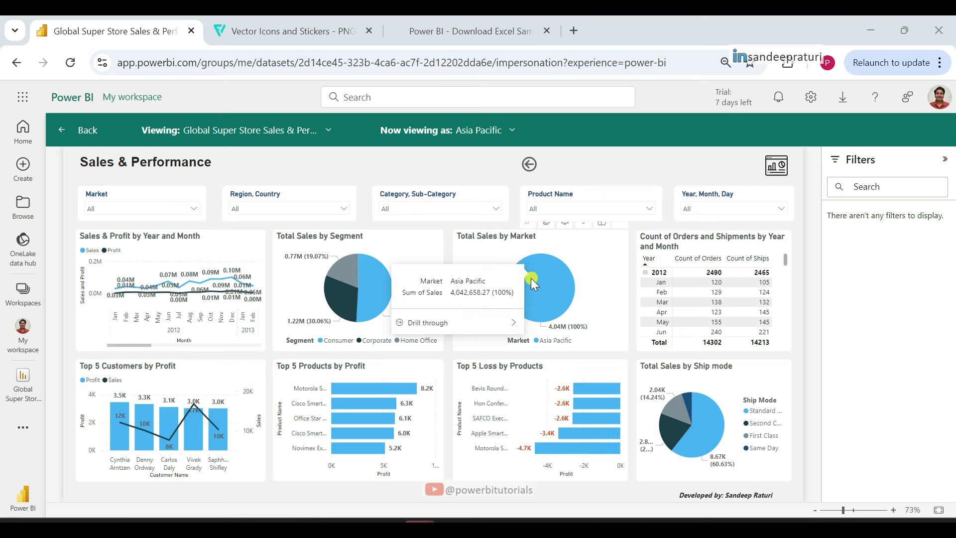
Switch to the PowerPoint slide listing the Global Super Store dashboard project steps
{"action": "key", "text": "alt+Tab"}
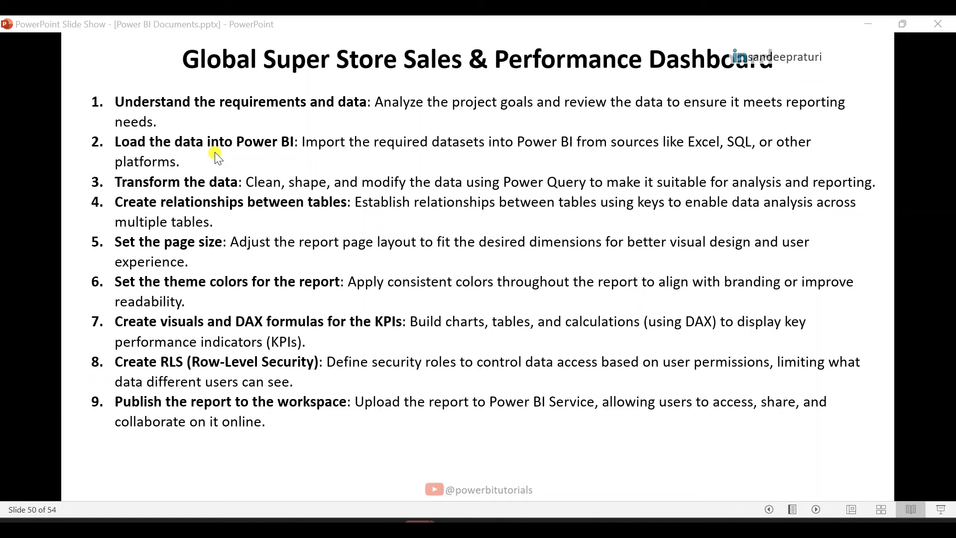
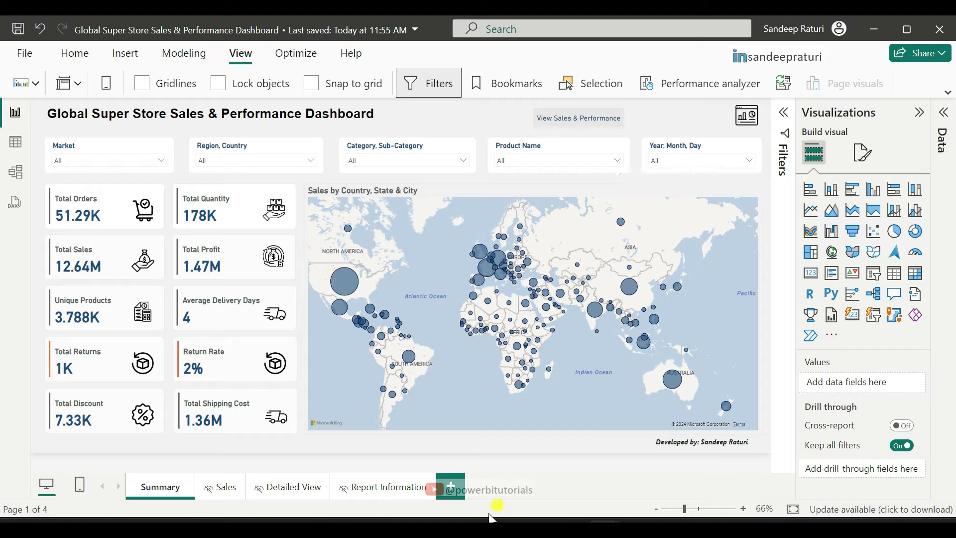
Switch to the browser and look through the Power BI Docs tutorial list down to the Download Power BI Sample Dataset section
{"action": "left_click", "coordinate": [473, 529]}
{"action": "left_click", "coordinate": [122, 63]}
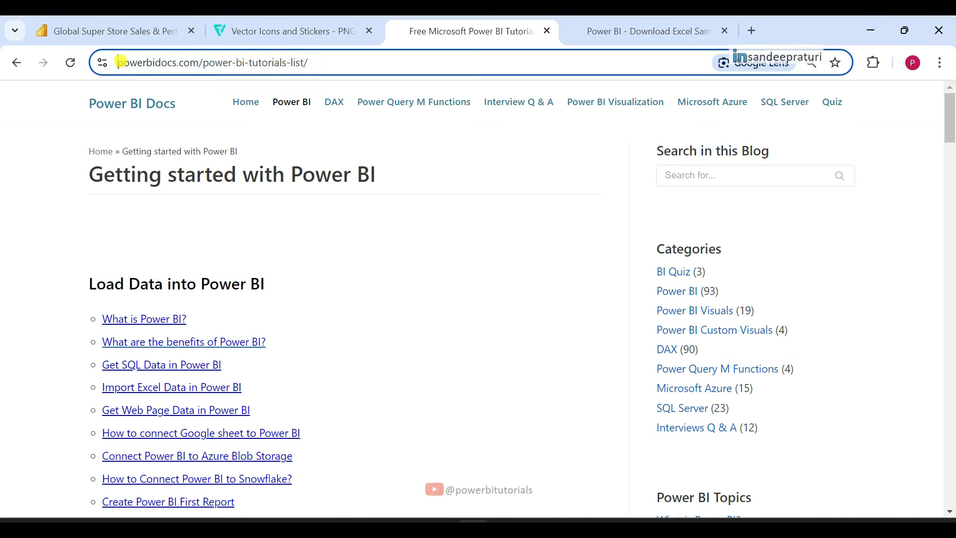
{"action": "left_click", "coordinate": [394, 192]}
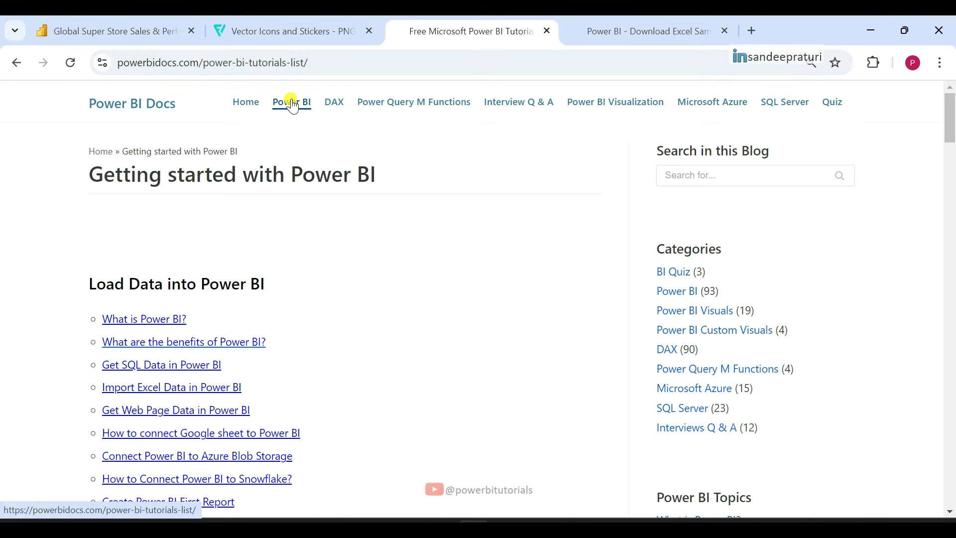
{"action": "scroll", "coordinate": [415, 270], "scroll_direction": "down", "scroll_amount": 7}
{"action": "scroll", "coordinate": [415, 271], "scroll_direction": "down", "scroll_amount": 20}
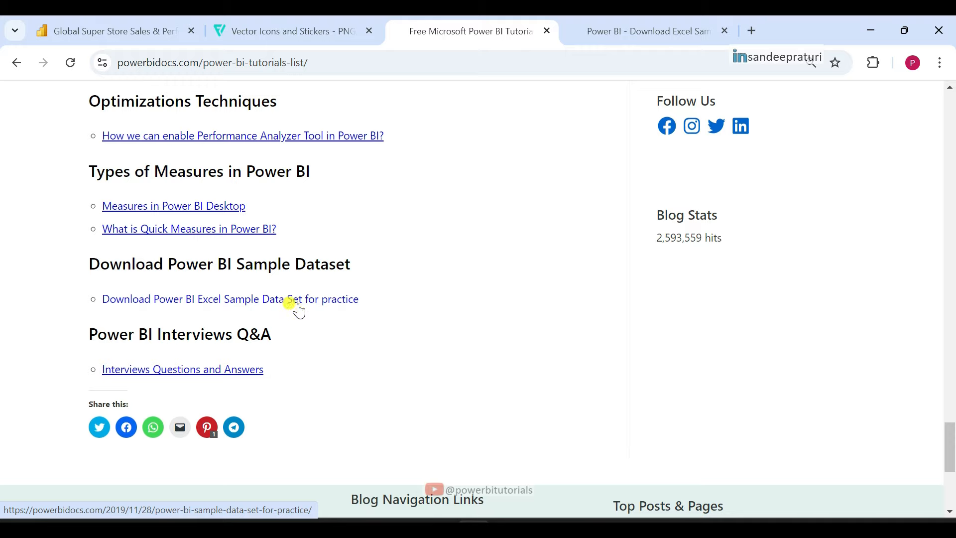
Find the Global Super Store dataset downloads on the already open Excel Sample Data Set for practice page
{"action": "left_click", "coordinate": [617, 29]}
{"action": "scroll", "coordinate": [448, 299], "scroll_direction": "up", "scroll_amount": 8}
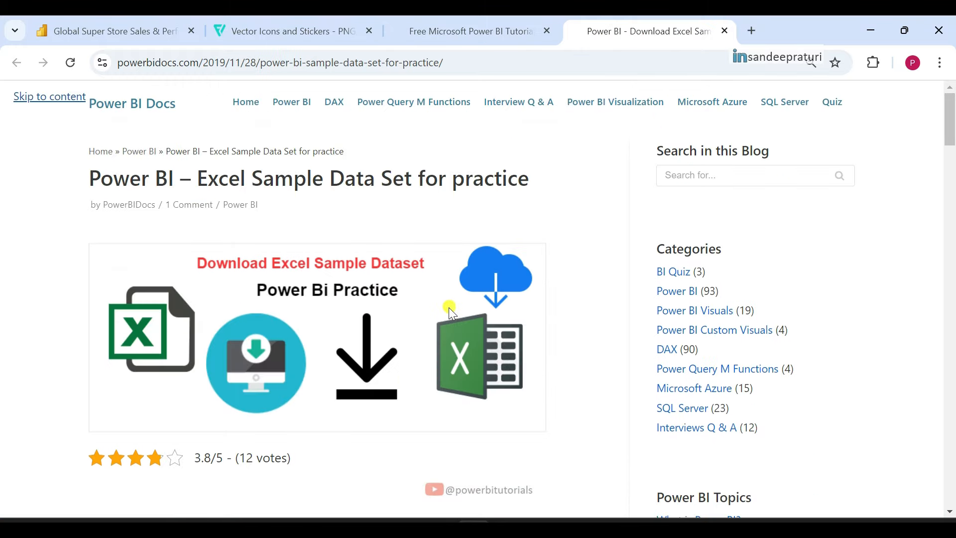
{"action": "scroll", "coordinate": [454, 339], "scroll_direction": "down", "scroll_amount": 10}
{"action": "scroll", "coordinate": [458, 369], "scroll_direction": "up", "scroll_amount": 2}
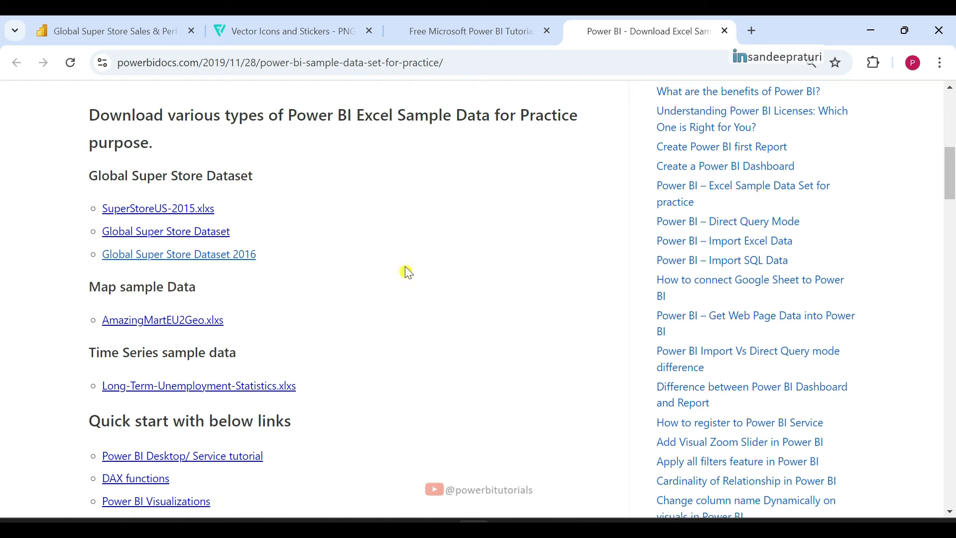
Search the Flaticon site for orders icons
{"action": "left_click", "coordinate": [293, 33]}
{"action": "left_click", "coordinate": [193, 62]}
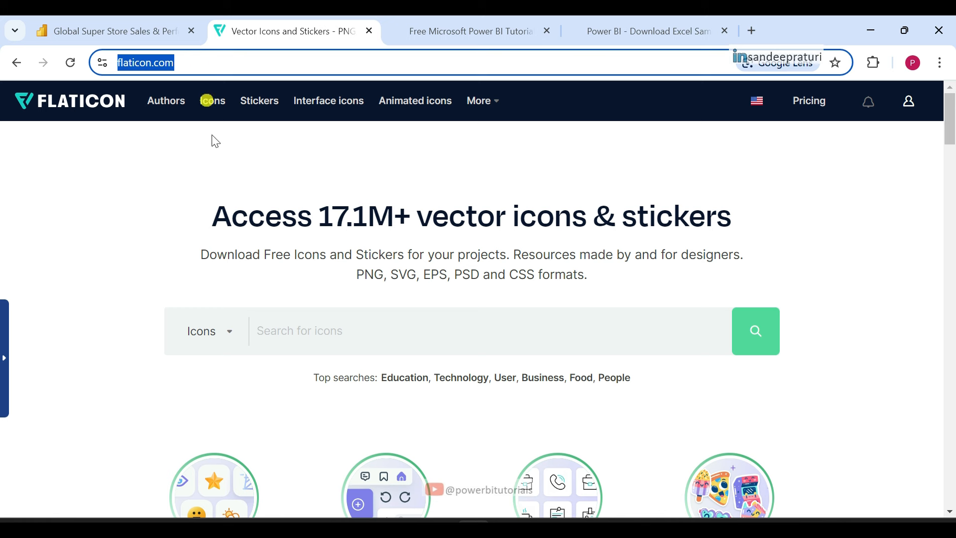
{"action": "left_click", "coordinate": [298, 329]}
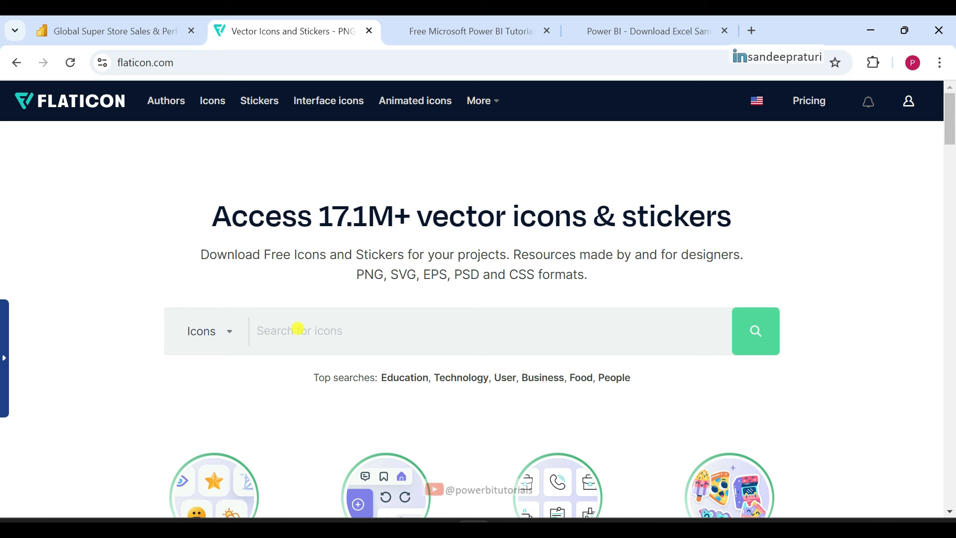
{"action": "type", "text": "orders"}
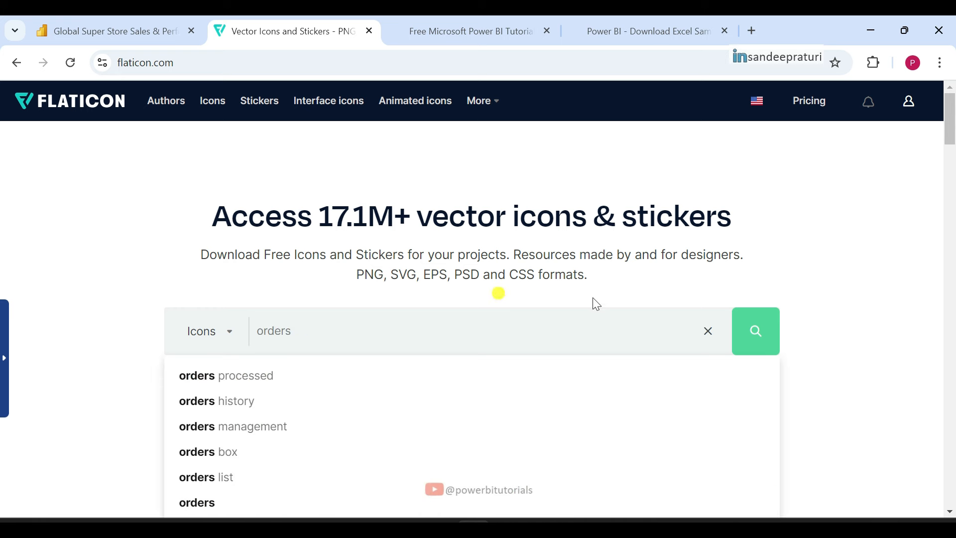
{"action": "left_click", "coordinate": [763, 331]}
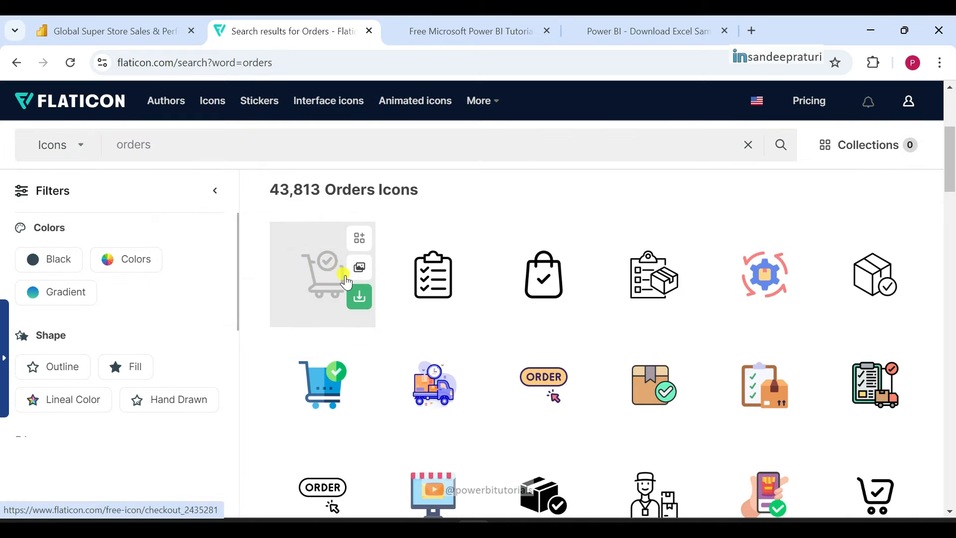
Check the Total Orders card's icon in the finished Power BI Desktop dashboard, then return to the Flaticon results
{"action": "left_click", "coordinate": [605, 529]}
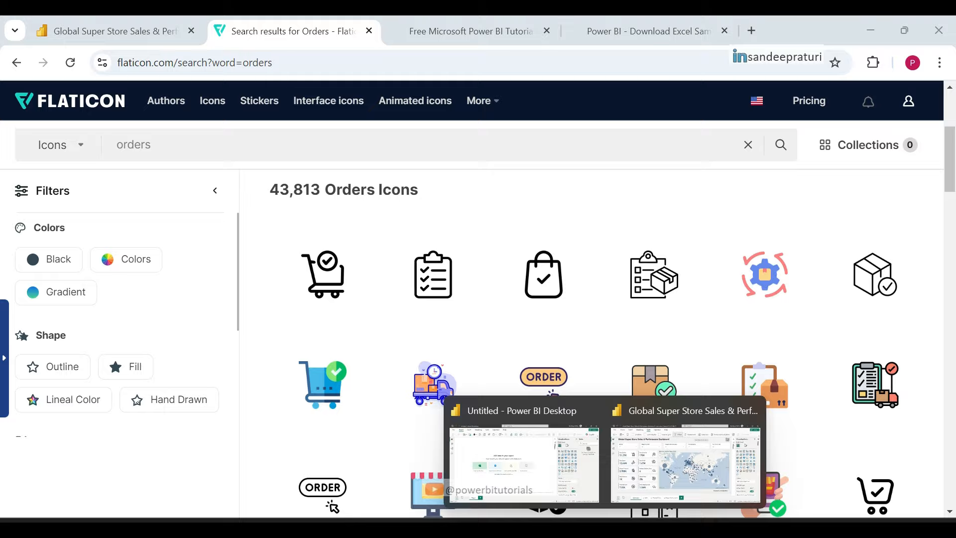
{"action": "left_click", "coordinate": [674, 486]}
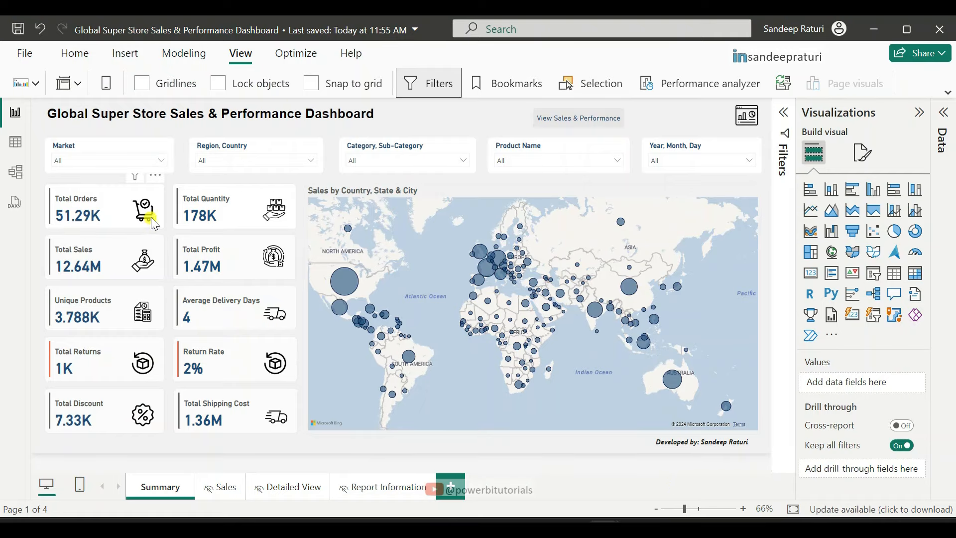
{"action": "key", "text": "alt+Tab"}
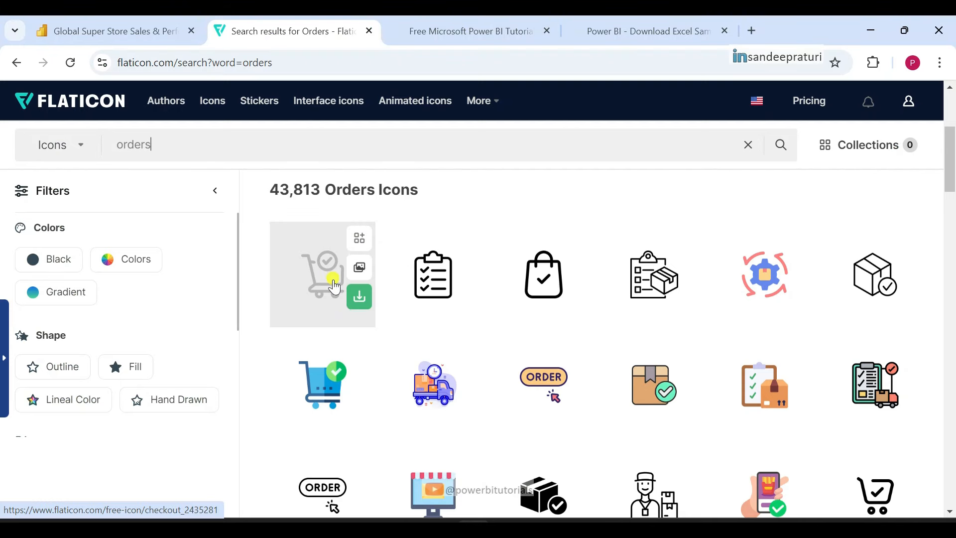
View the download options for the checkout cart icon and close them without downloading
{"action": "left_click", "coordinate": [357, 301]}
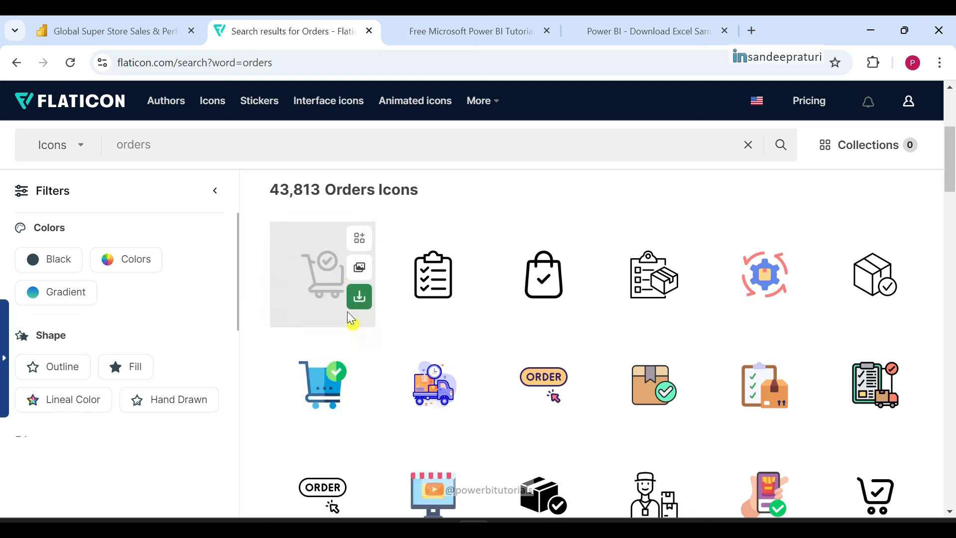
{"action": "left_click", "coordinate": [359, 300]}
{"action": "left_click", "coordinate": [337, 386]}
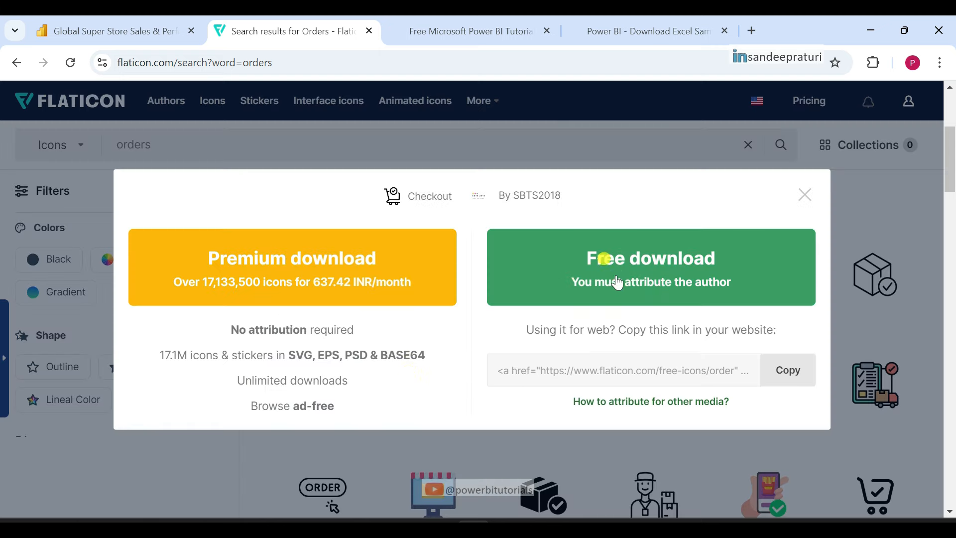
{"action": "left_click", "coordinate": [807, 196]}
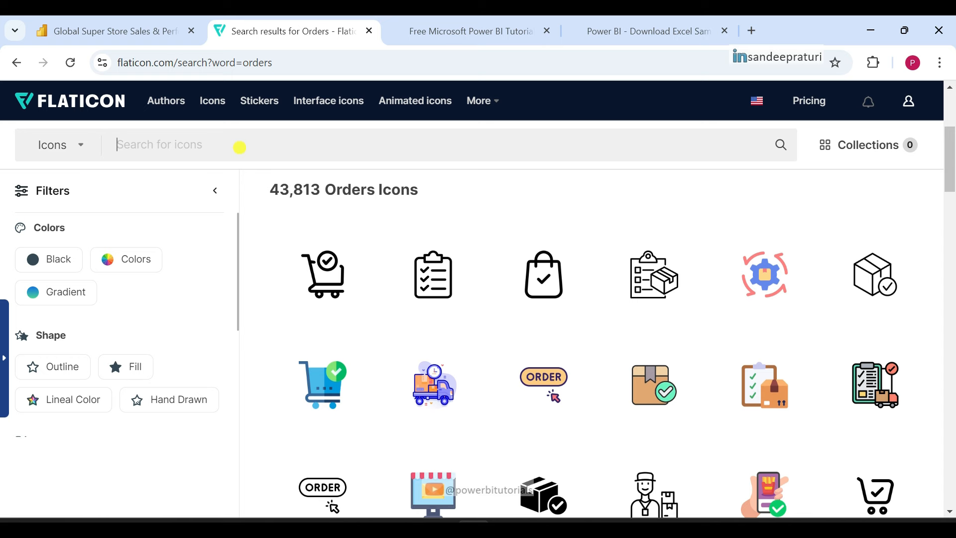
Search Flaticon for shipment ship icons and look through the results
{"action": "type", "text": "sh"}
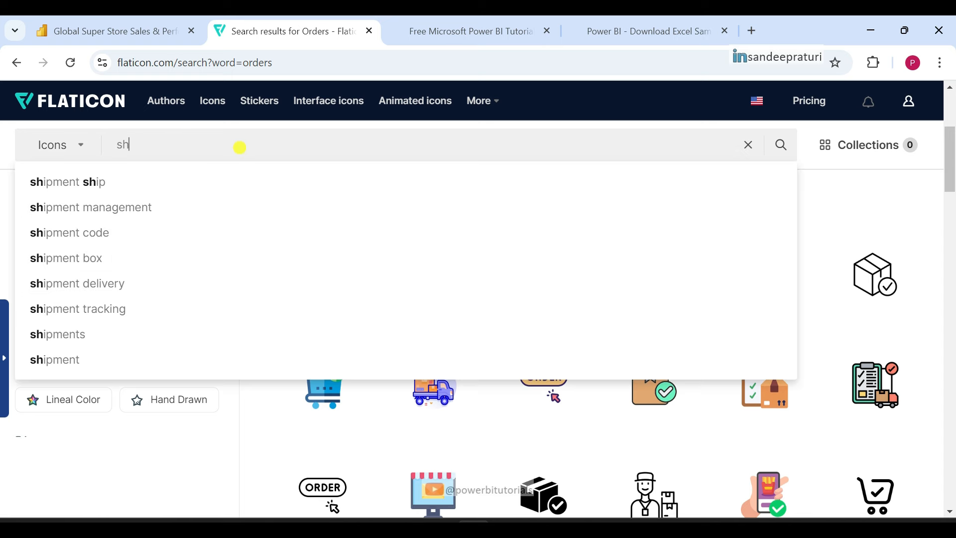
{"action": "type", "text": "ipme"}
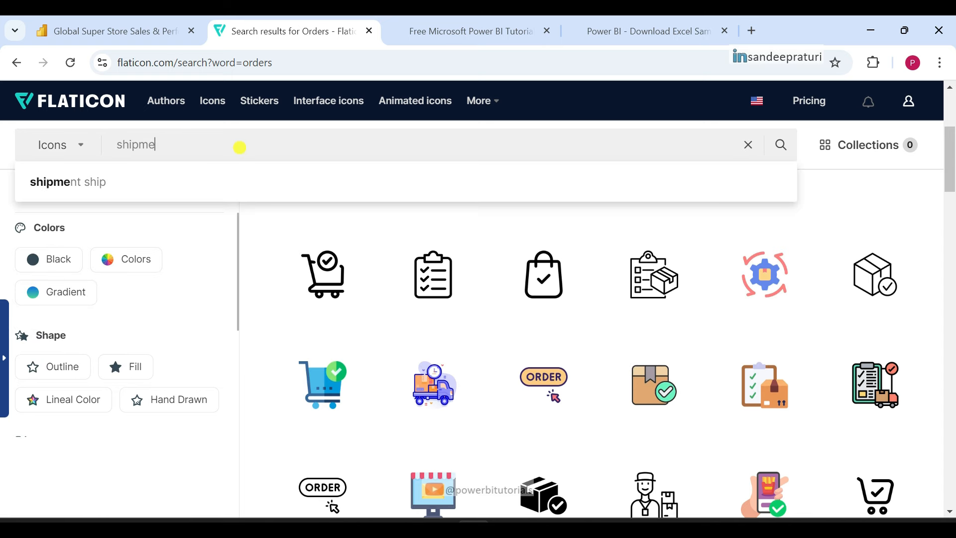
{"action": "type", "text": "nt"}
{"action": "left_click", "coordinate": [586, 179]}
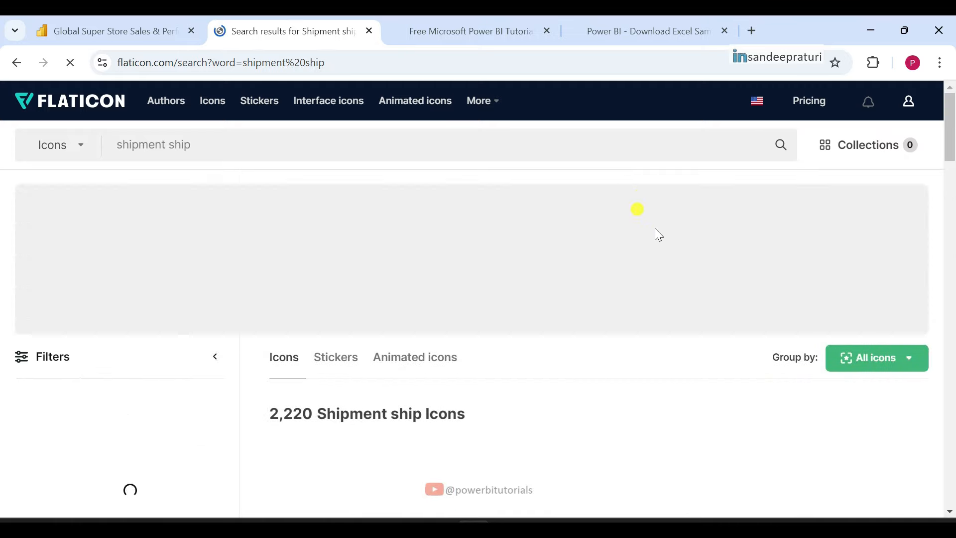
{"action": "scroll", "coordinate": [586, 390], "scroll_direction": "down", "scroll_amount": 2}
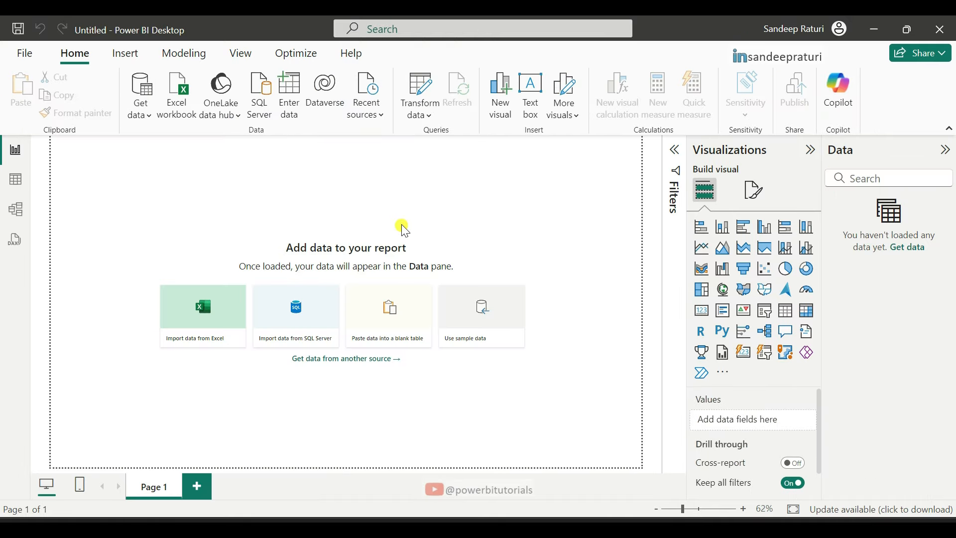
Connect the blank Power BI Desktop report to the Excel workbook global_superstore_2016.xlsx
{"action": "left_click", "coordinate": [143, 113]}
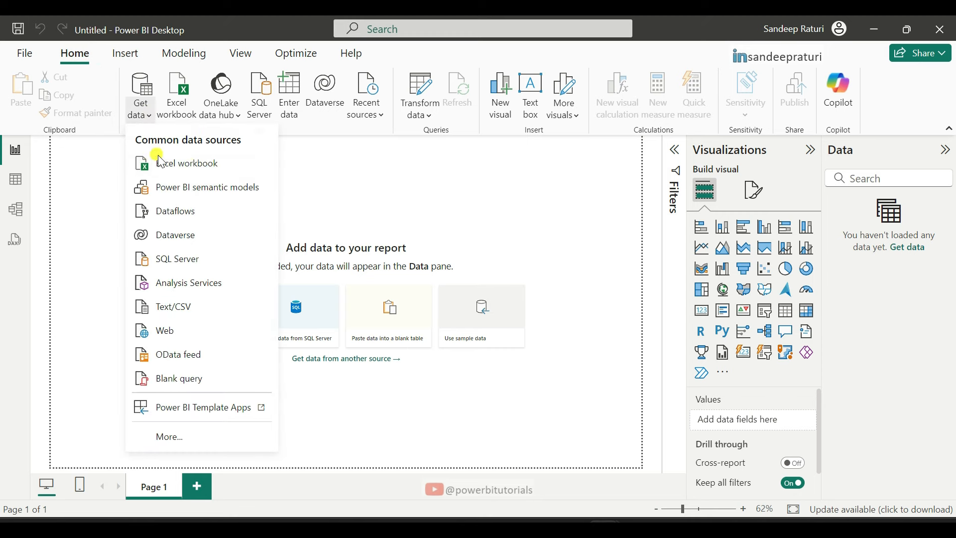
{"action": "left_click", "coordinate": [193, 163]}
{"action": "left_click", "coordinate": [554, 230]}
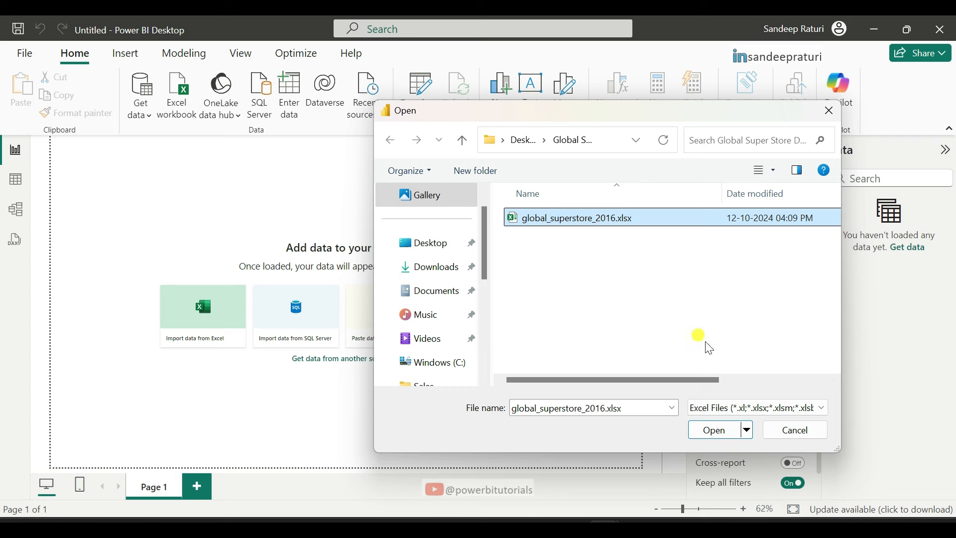
{"action": "left_click", "coordinate": [714, 430]}
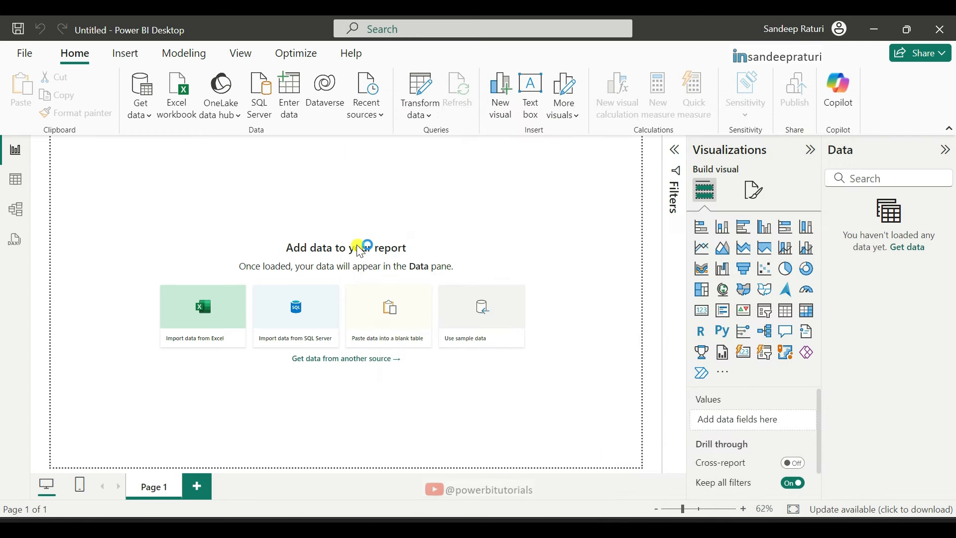
Load the Orders, People and Returns sheets into the report without transforming them
{"action": "left_click", "coordinate": [196, 140]}
{"action": "left_click", "coordinate": [196, 158]}
{"action": "left_click", "coordinate": [196, 178]}
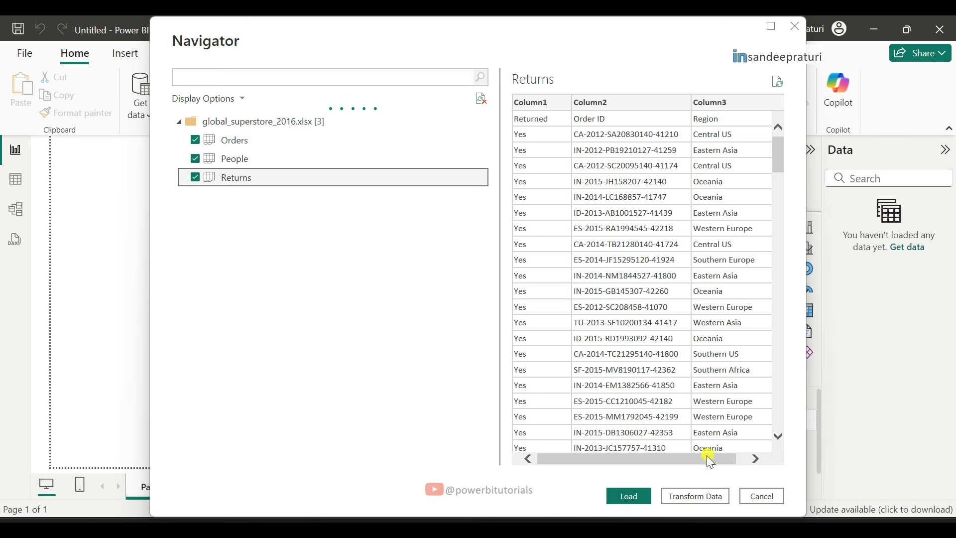
{"action": "left_click", "coordinate": [631, 496]}
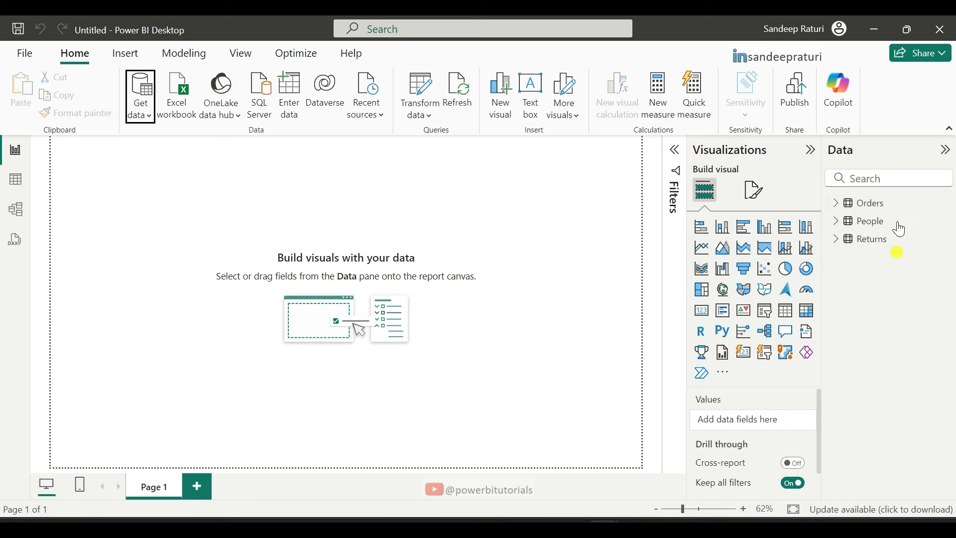
Examine the loaded rows of the Orders, People and Returns tables in Table view
{"action": "left_click", "coordinate": [17, 181]}
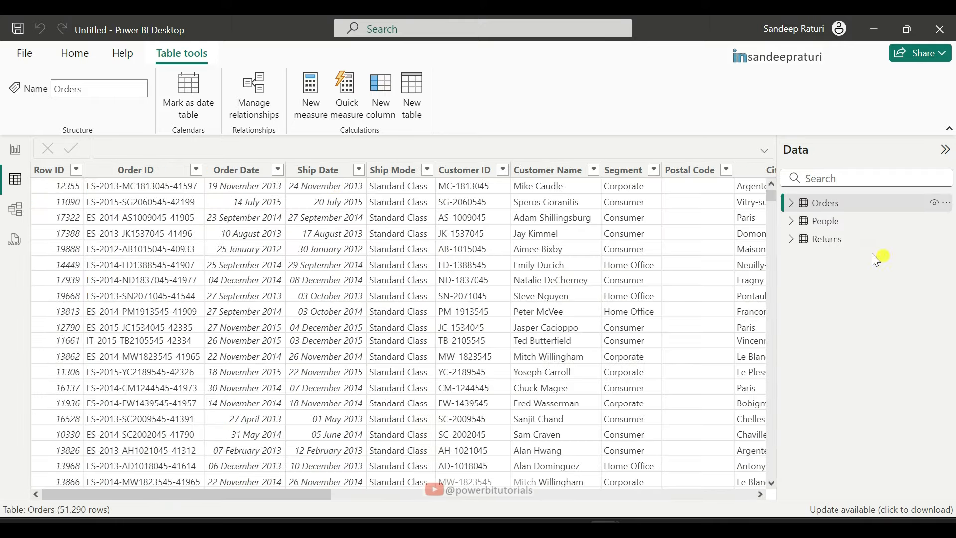
{"action": "left_click", "coordinate": [824, 221]}
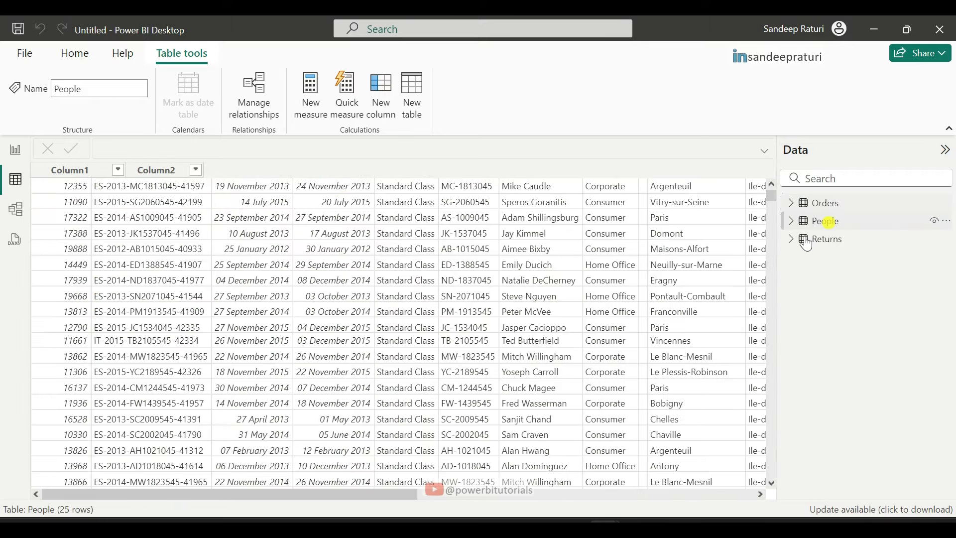
{"action": "left_click", "coordinate": [819, 241]}
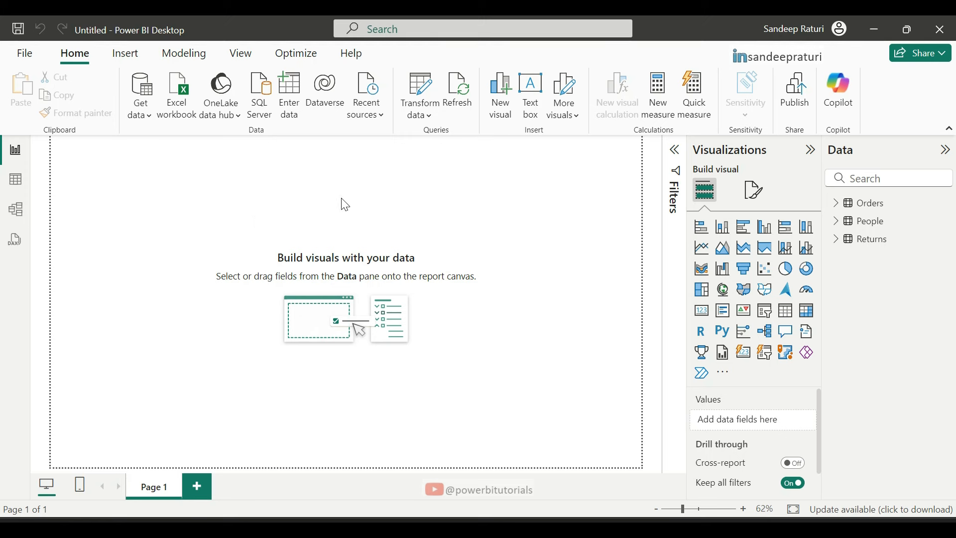
Save the report as a Power BI file named GSS in the Desktop folder Global Super Store Dashboard
{"action": "key", "text": "ctrl+s"}
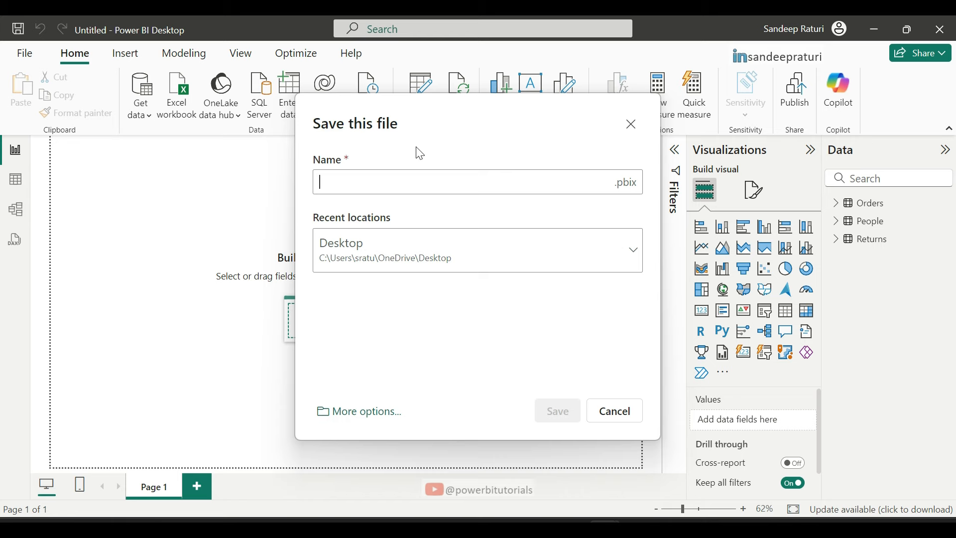
{"action": "left_click", "coordinate": [375, 417]}
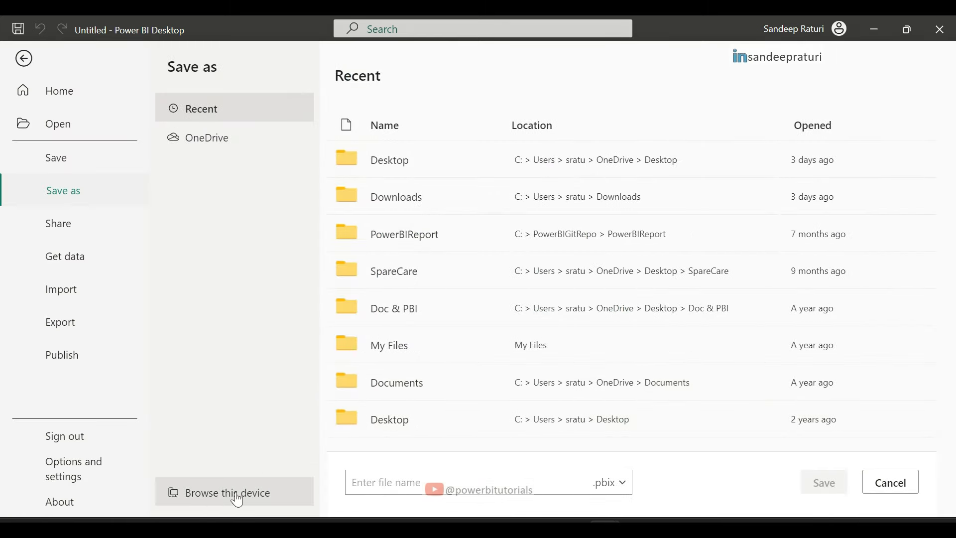
{"action": "left_click", "coordinate": [236, 492]}
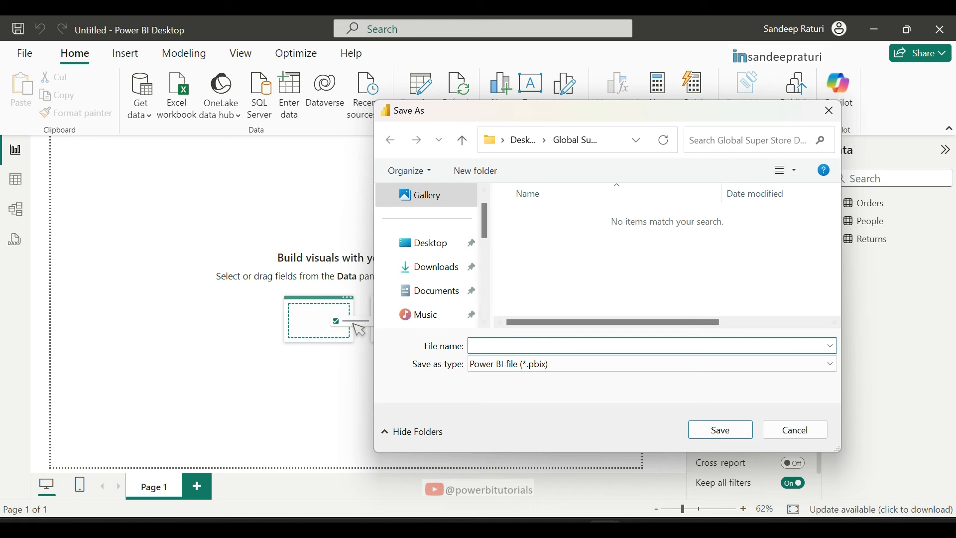
{"action": "left_click", "coordinate": [431, 249]}
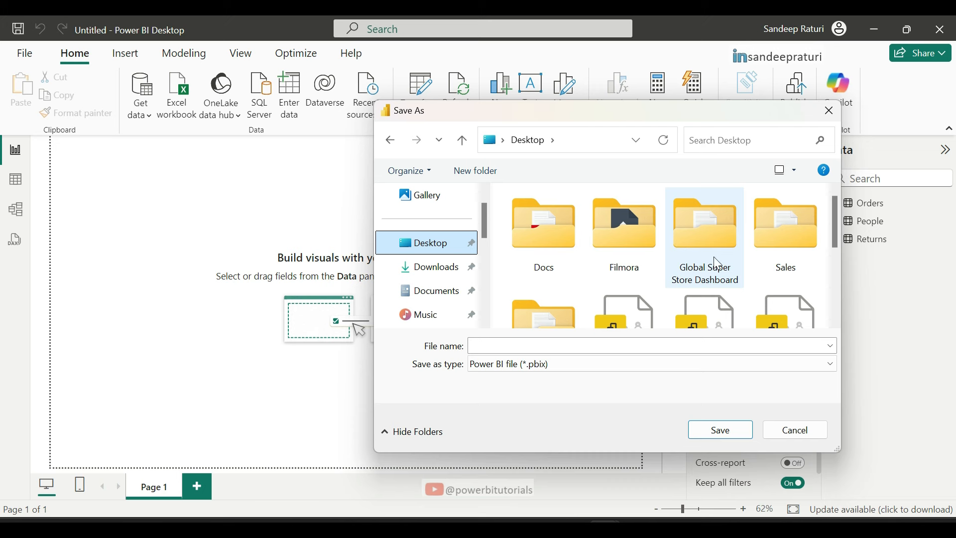
{"action": "double_click", "coordinate": [711, 223]}
{"action": "left_click", "coordinate": [475, 347]}
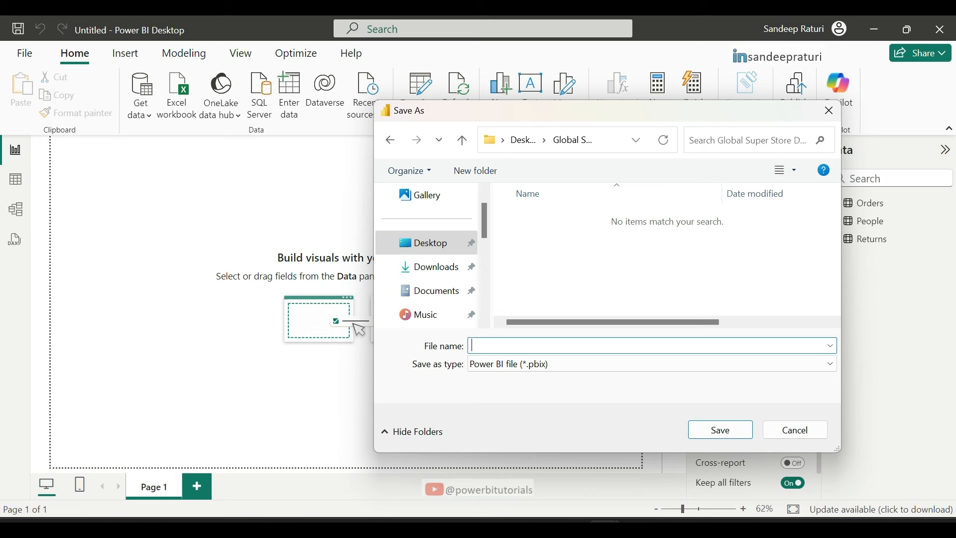
{"action": "type", "text": "GSS"}
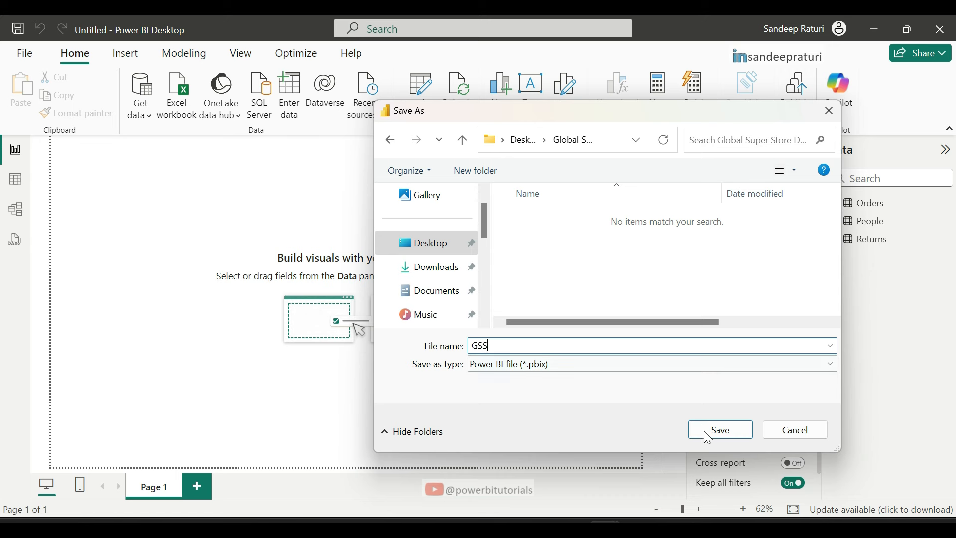
{"action": "left_click", "coordinate": [720, 434]}
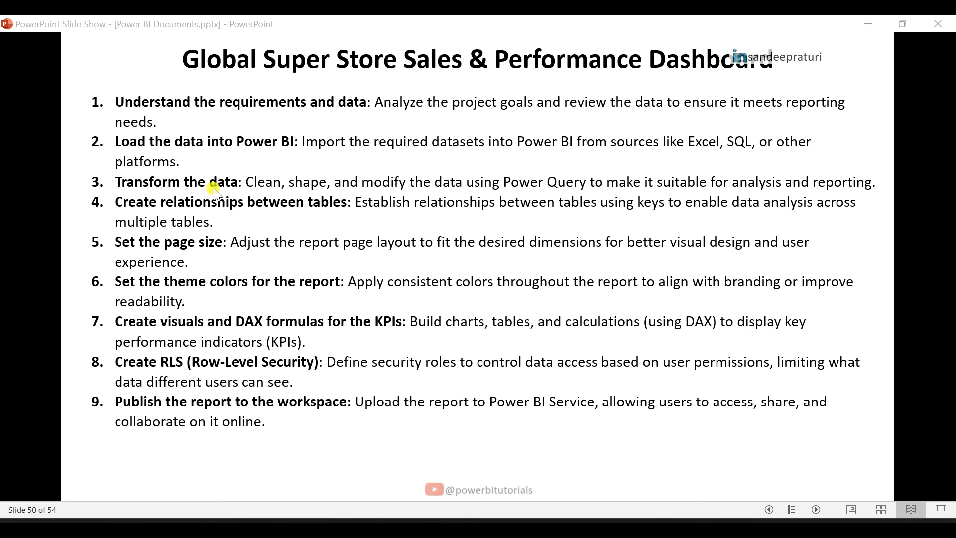
Switch back to the untitled Power BI Desktop report and examine the column headers of the People and Returns tables
{"action": "mouse_move", "coordinate": [553, 501]}
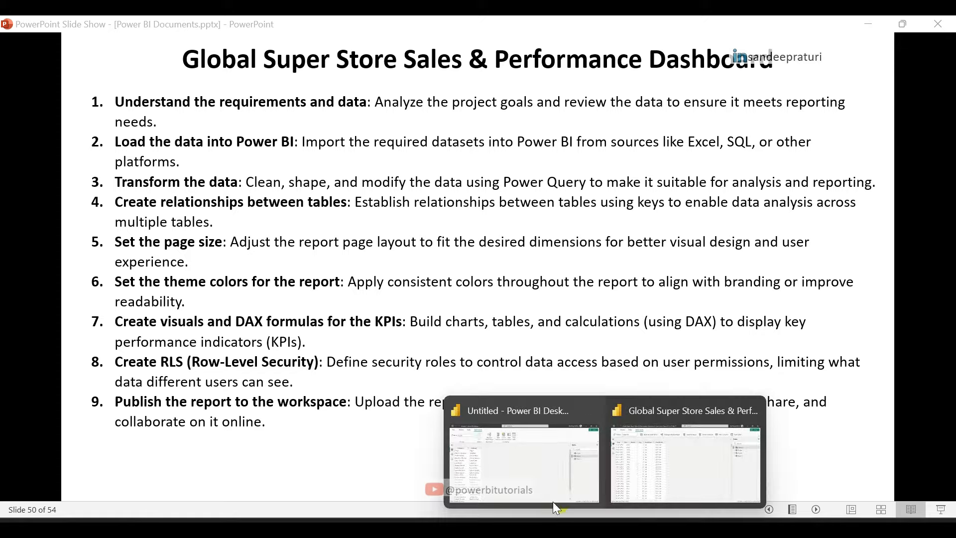
{"action": "left_click", "coordinate": [536, 485]}
{"action": "left_click", "coordinate": [71, 173]}
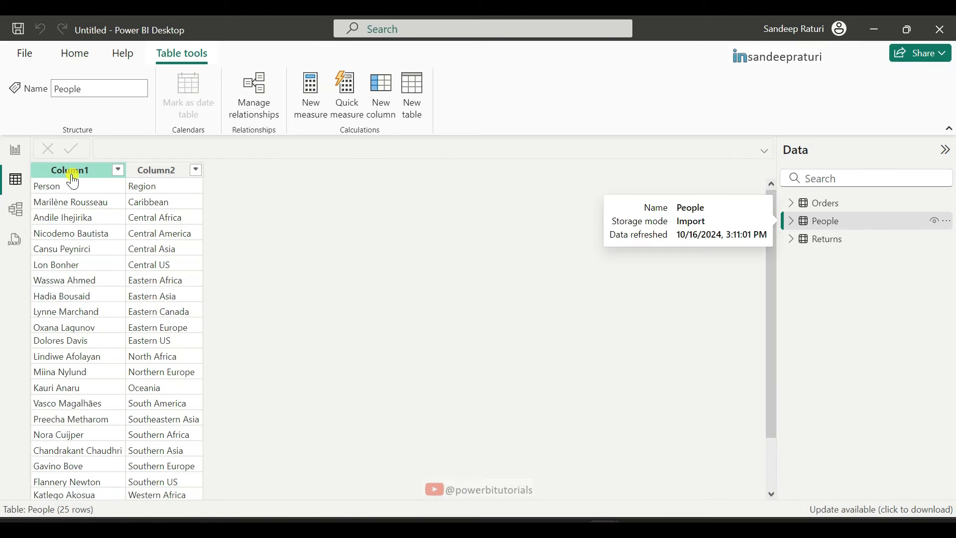
{"action": "left_click", "coordinate": [165, 173]}
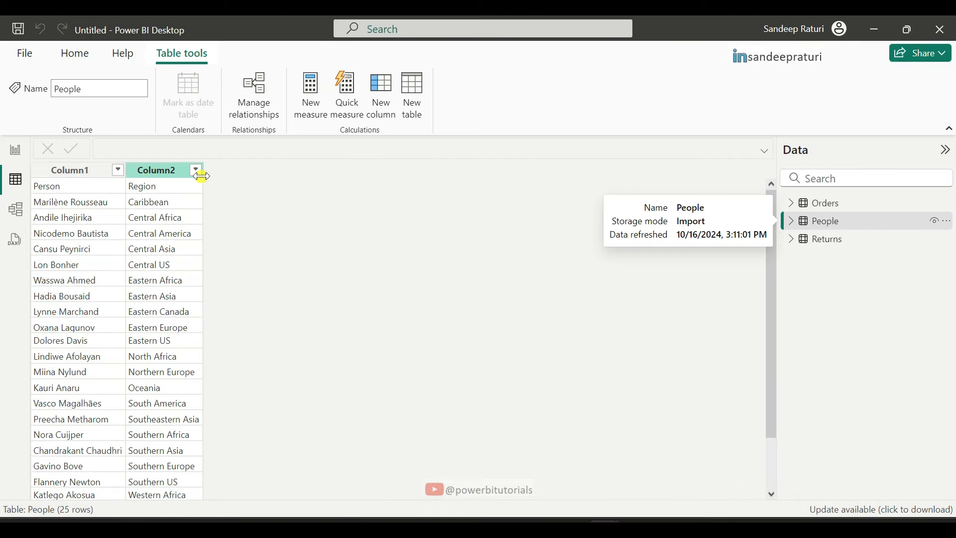
{"action": "left_click", "coordinate": [160, 188]}
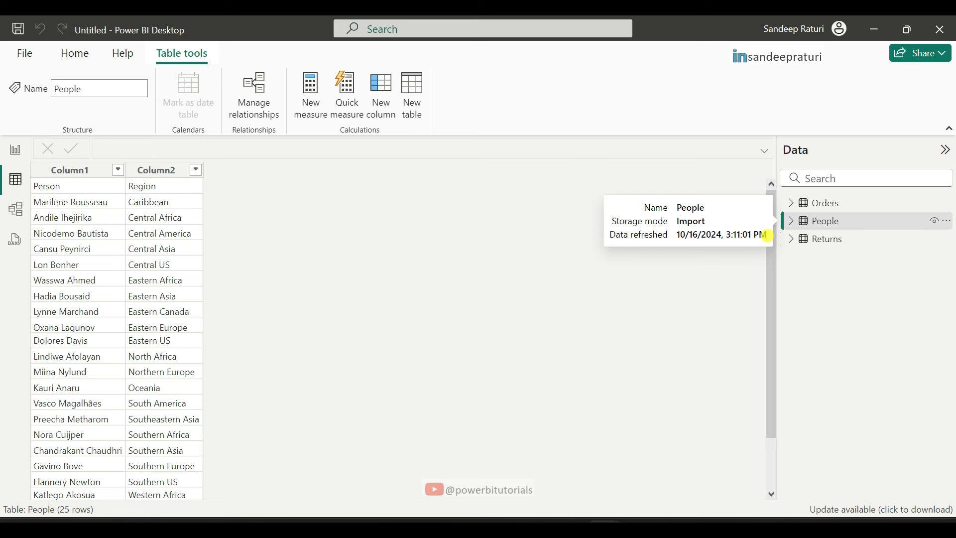
{"action": "left_click", "coordinate": [829, 241]}
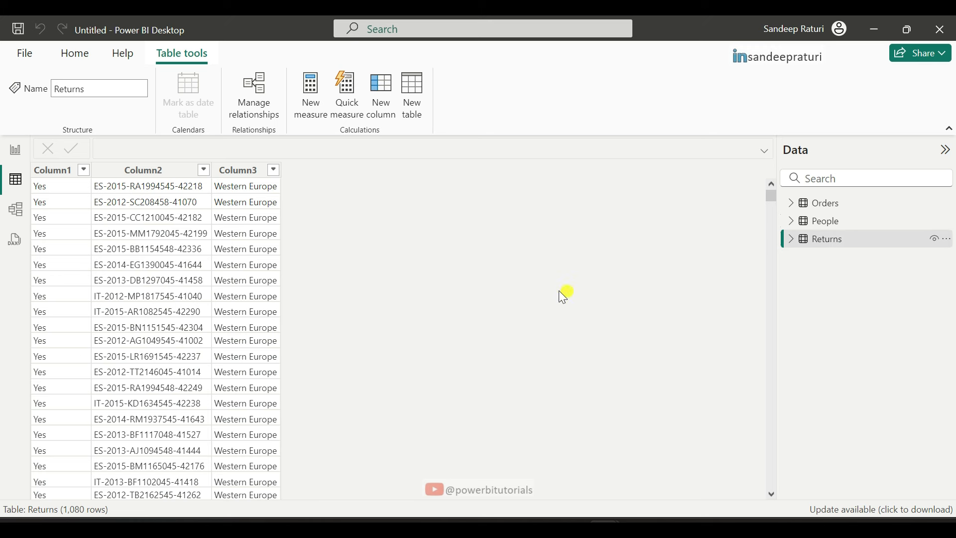
{"action": "left_click", "coordinate": [167, 174]}
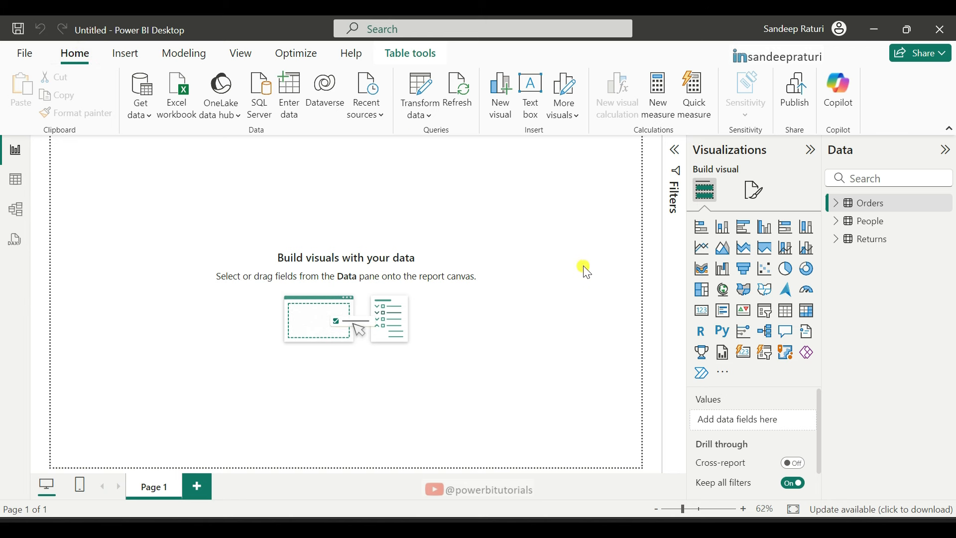
Open the Orders table's query in Power Query Editor and look through the People and Returns queries
{"action": "mouse_move", "coordinate": [885, 209]}
{"action": "left_click", "coordinate": [431, 113]}
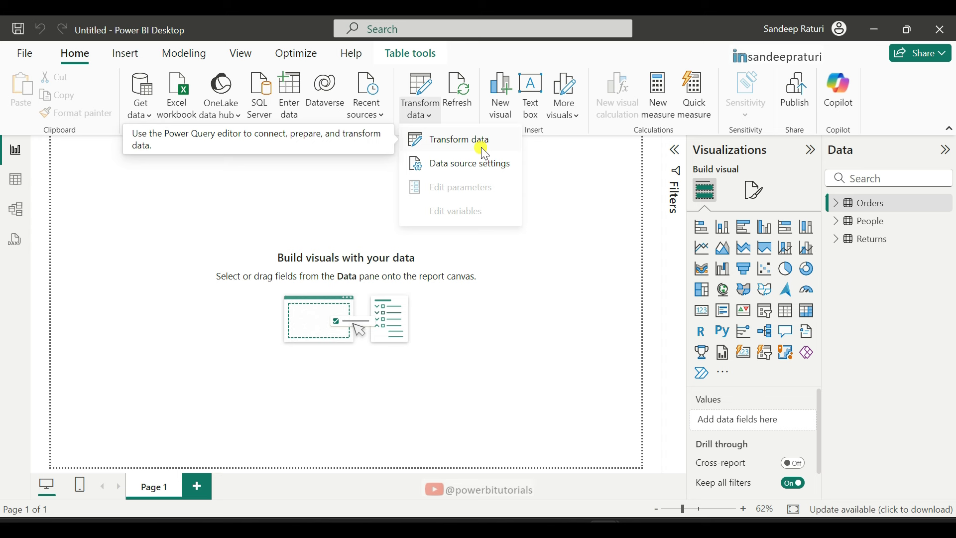
{"action": "left_click", "coordinate": [583, 174]}
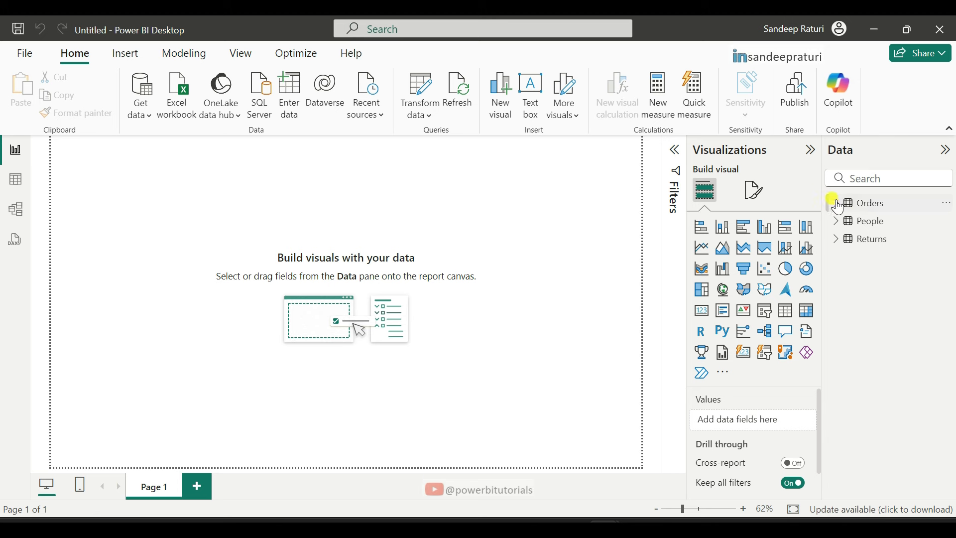
{"action": "left_click", "coordinate": [870, 213]}
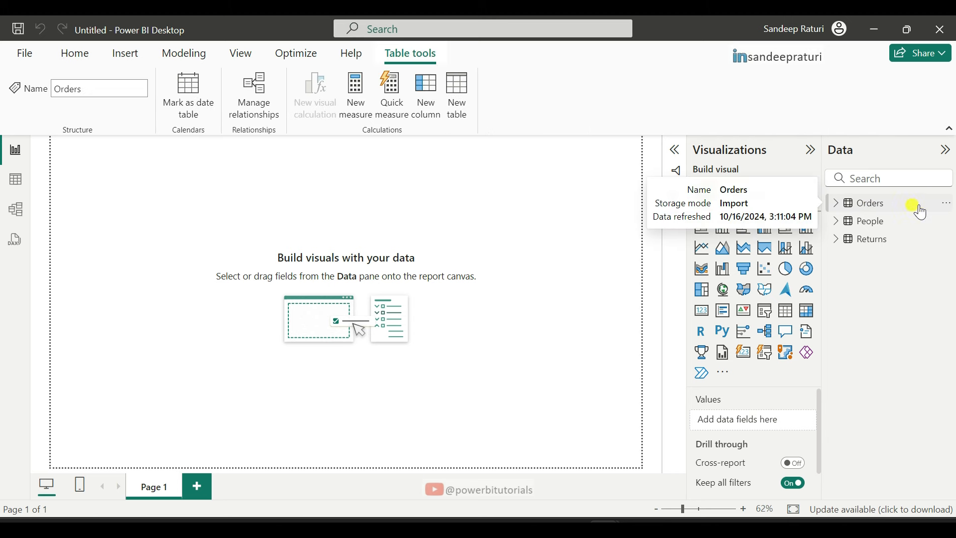
{"action": "left_click", "coordinate": [949, 207]}
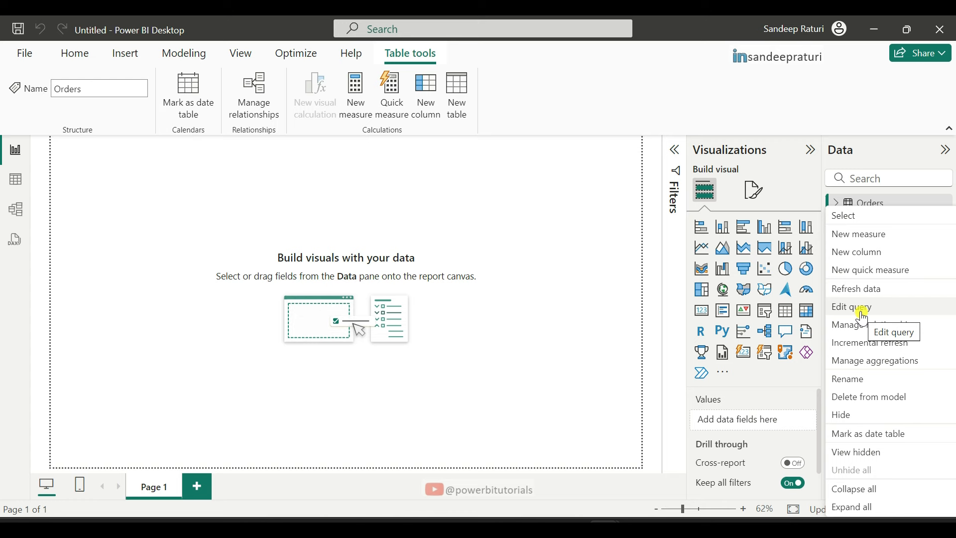
{"action": "left_click", "coordinate": [847, 307]}
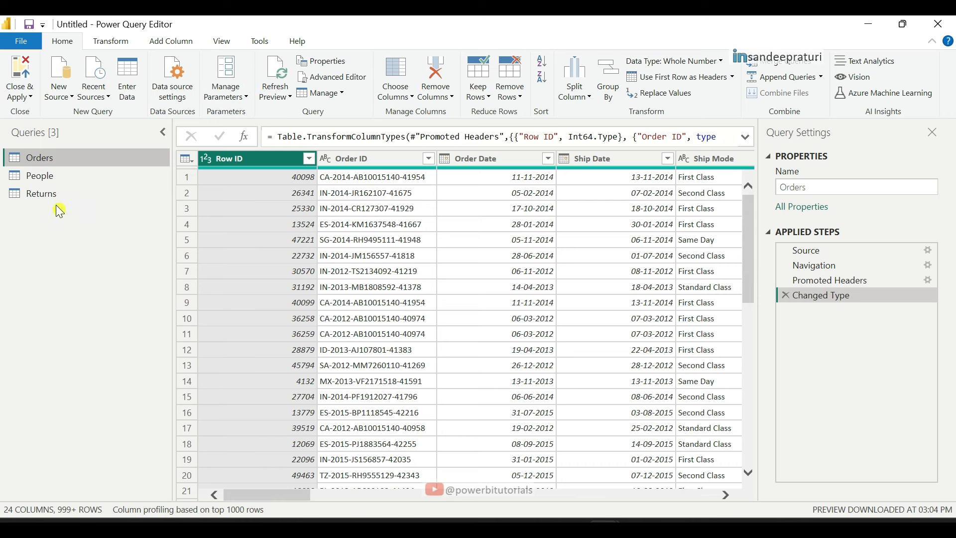
{"action": "left_click", "coordinate": [42, 180]}
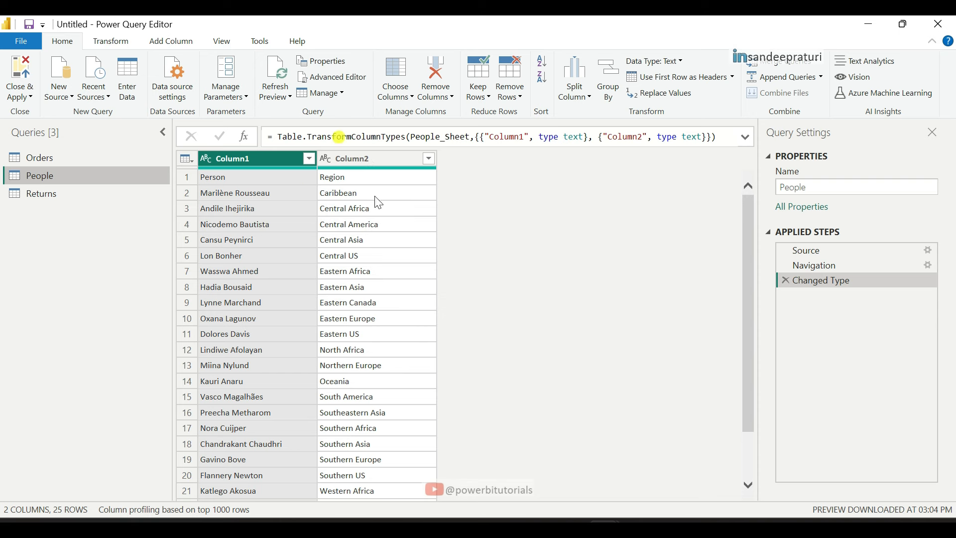
{"action": "left_click", "coordinate": [48, 198]}
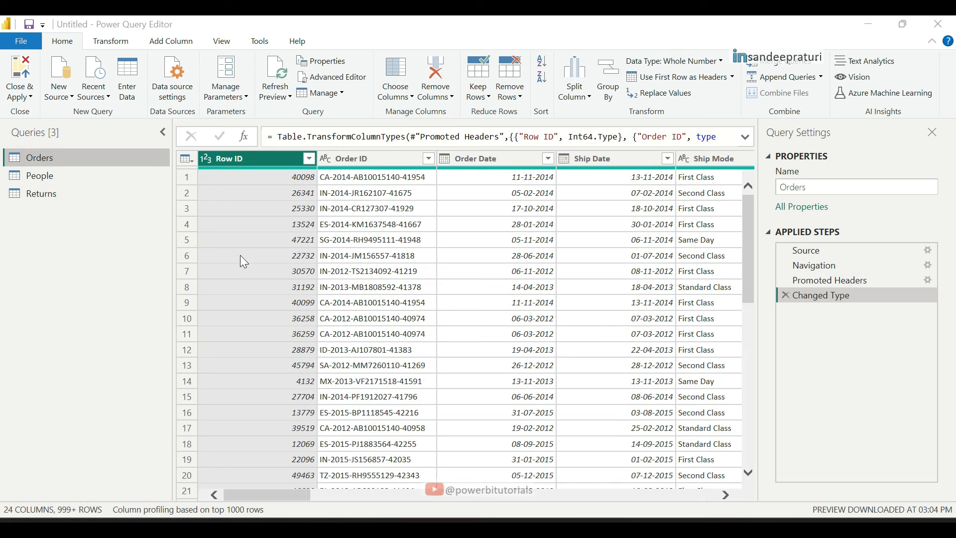
Use the first row as headers in the People query
{"action": "left_click", "coordinate": [44, 177]}
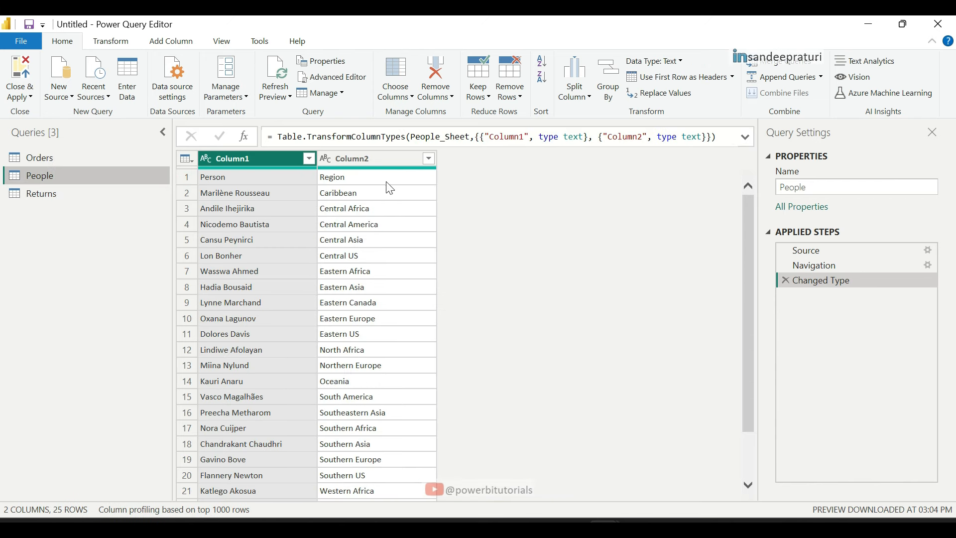
{"action": "left_click", "coordinate": [186, 159]}
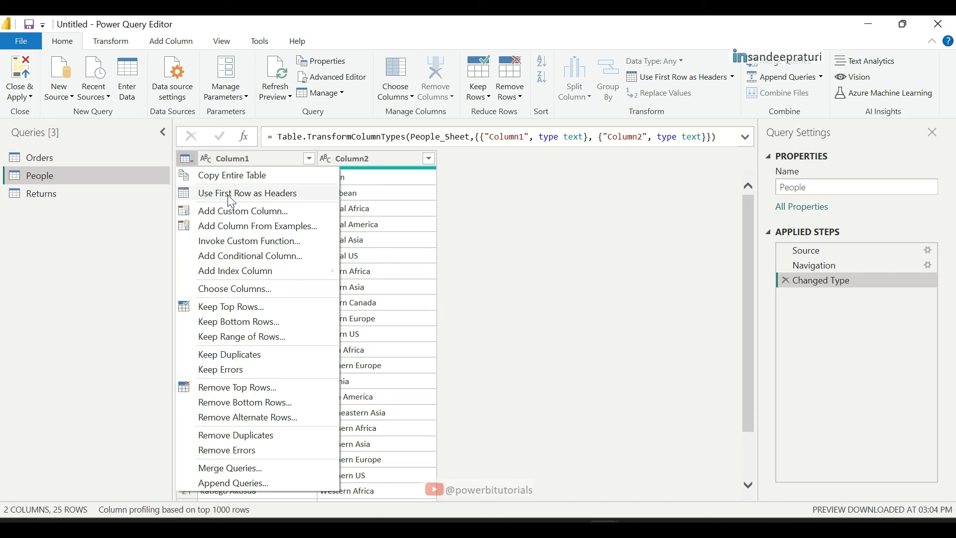
{"action": "left_click", "coordinate": [274, 198]}
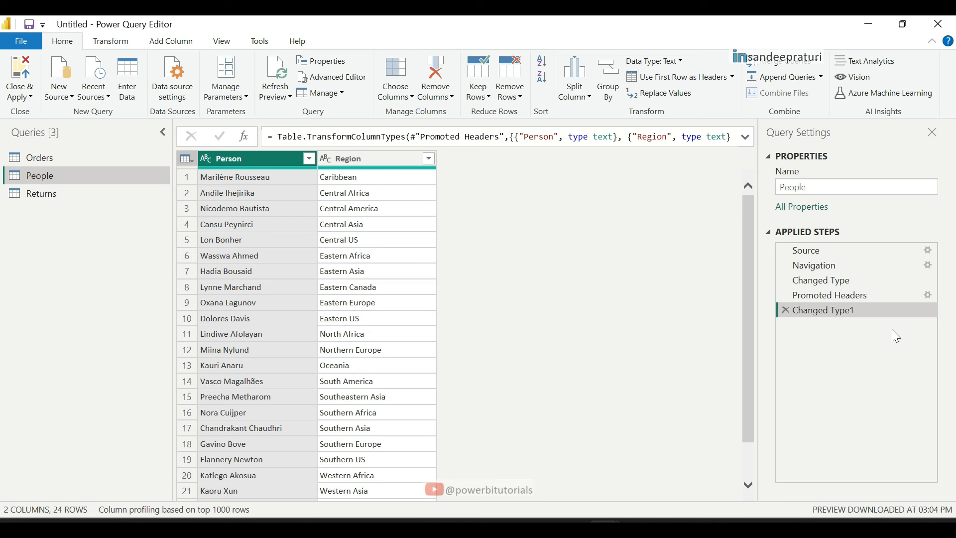
Rename the People query's last applied step to "Make first row header"
{"action": "right_click", "coordinate": [835, 310]}
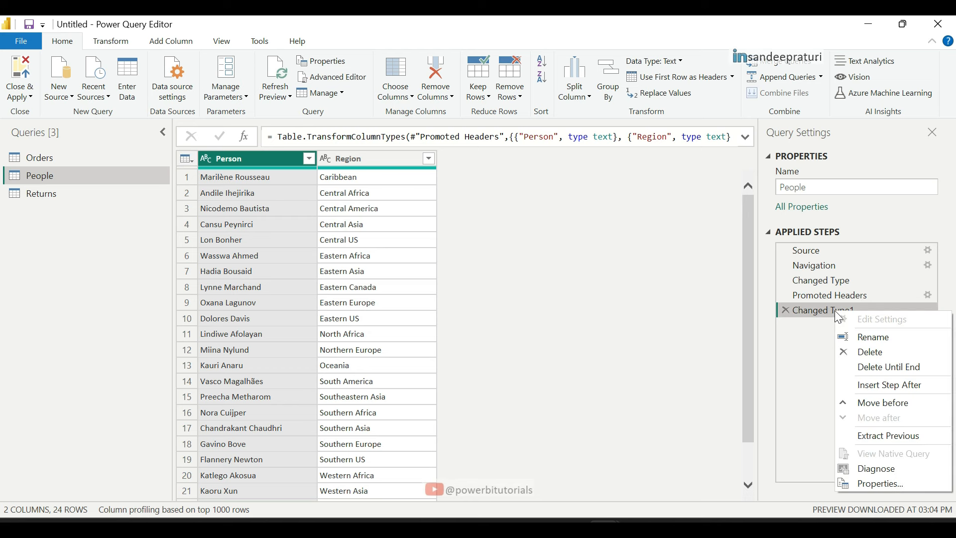
{"action": "left_click", "coordinate": [887, 339]}
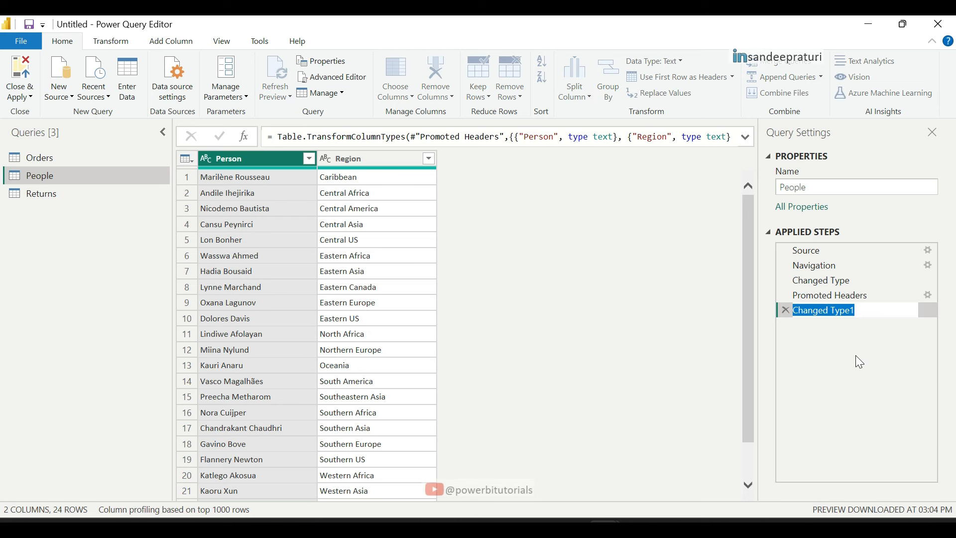
{"action": "type", "text": "Mak"}
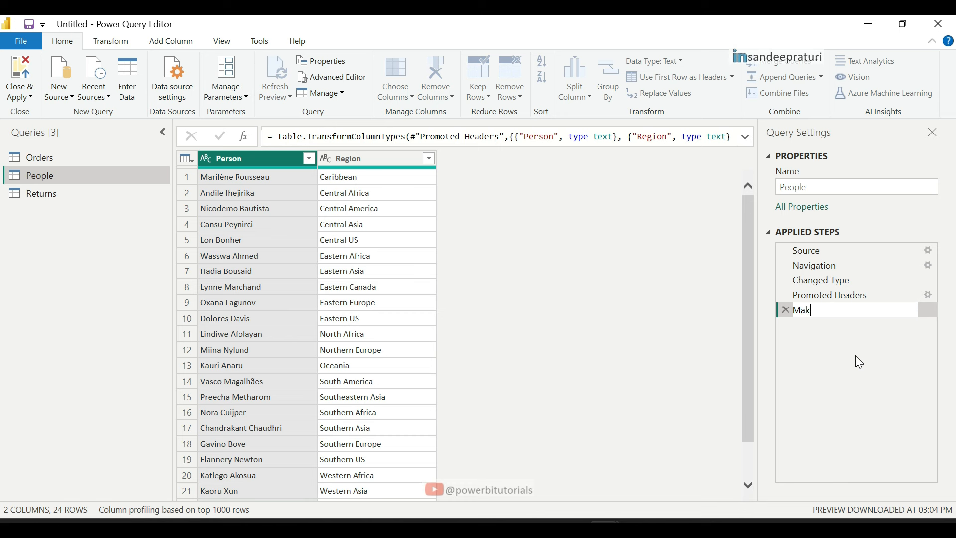
{"action": "type", "text": "e first row header"}
{"action": "key", "text": "Return"}
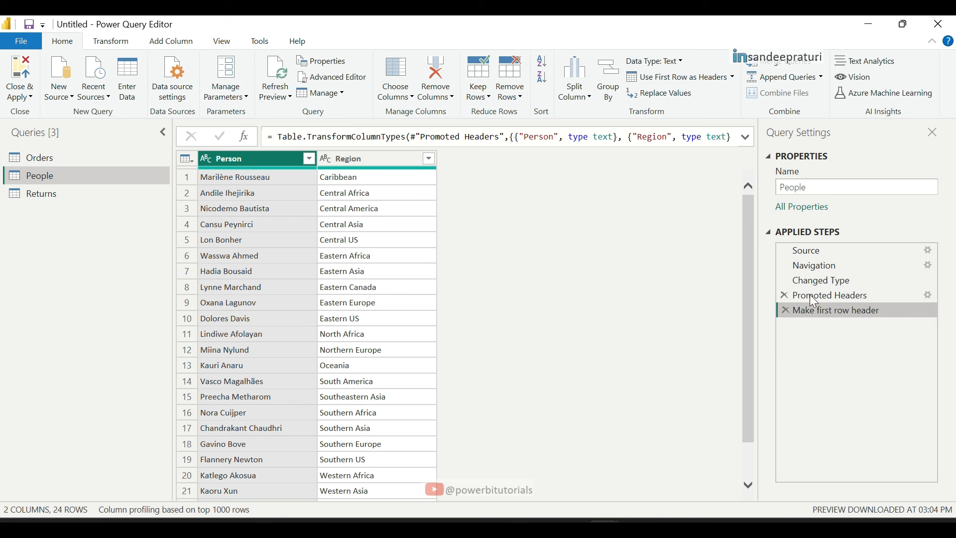
Use the first row as headers in the Returns query
{"action": "left_click", "coordinate": [47, 204]}
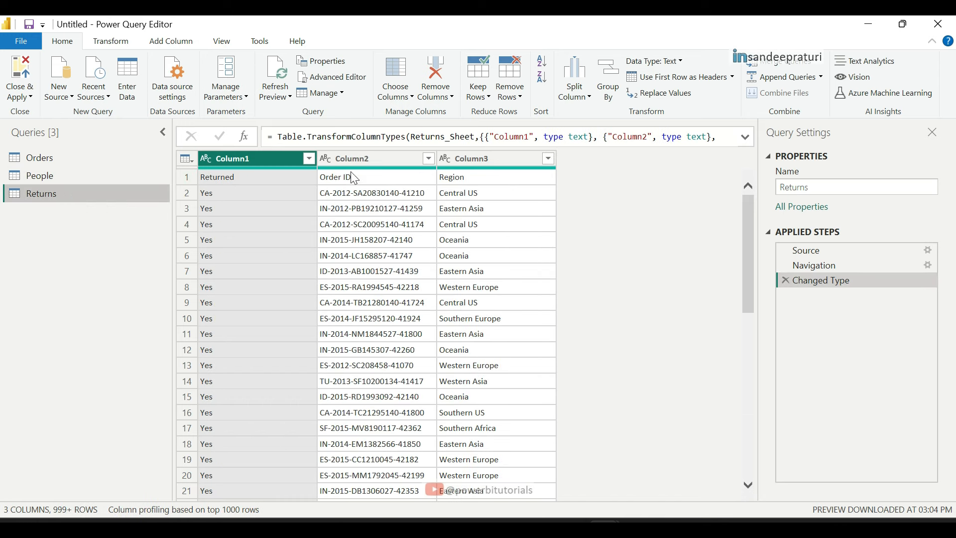
{"action": "left_click", "coordinate": [188, 159]}
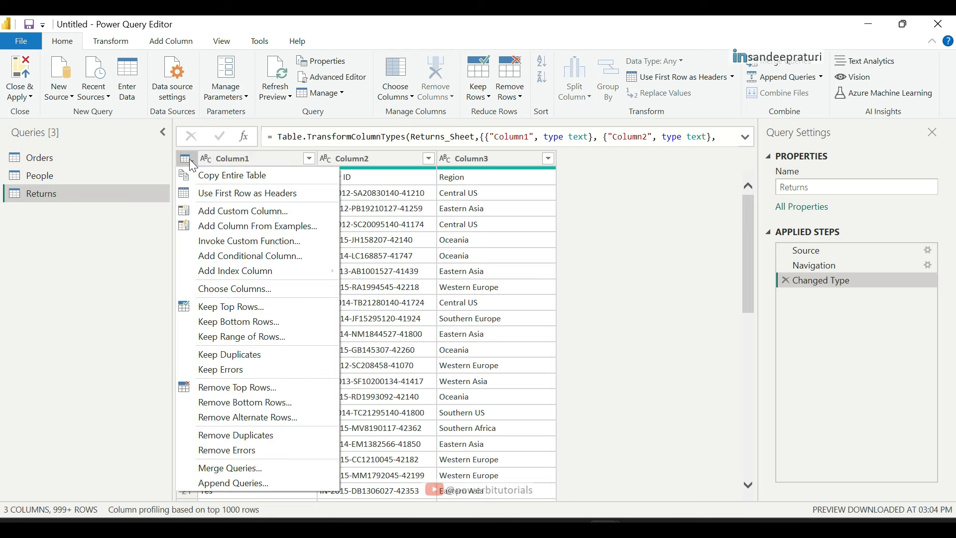
{"action": "left_click", "coordinate": [225, 198]}
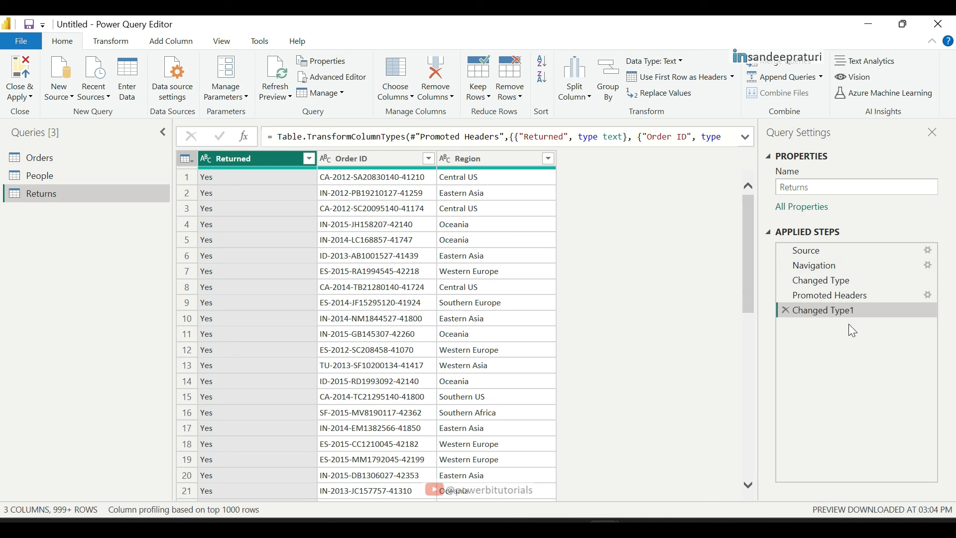
Rename the Returns query's last applied step to "Make first row as header"
{"action": "right_click", "coordinate": [834, 311]}
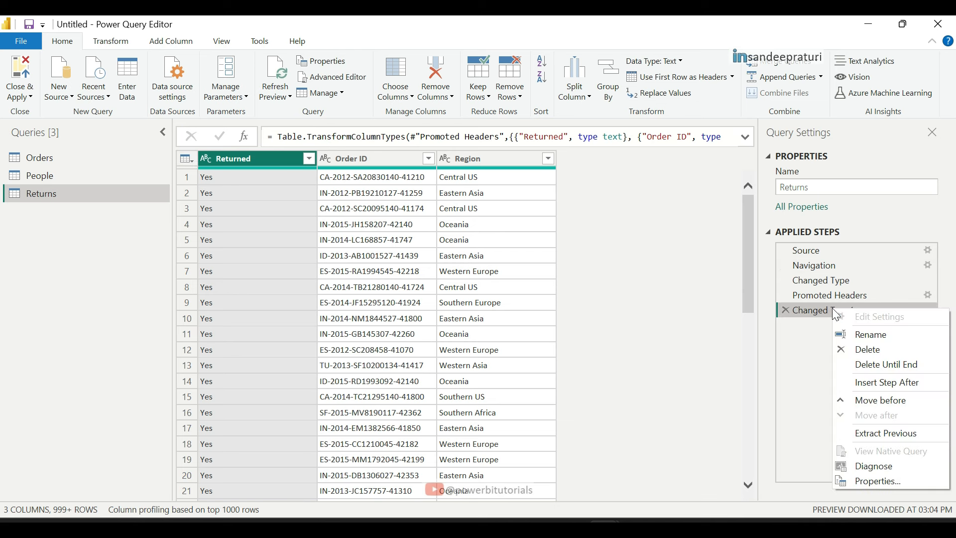
{"action": "left_click", "coordinate": [871, 336]}
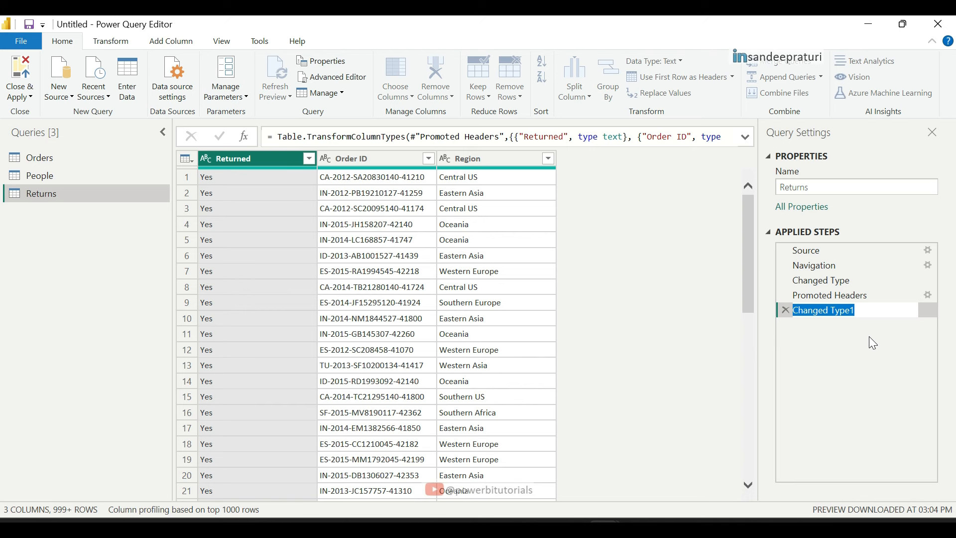
{"action": "type", "text": "Make first row as header"}
{"action": "key", "text": "Return"}
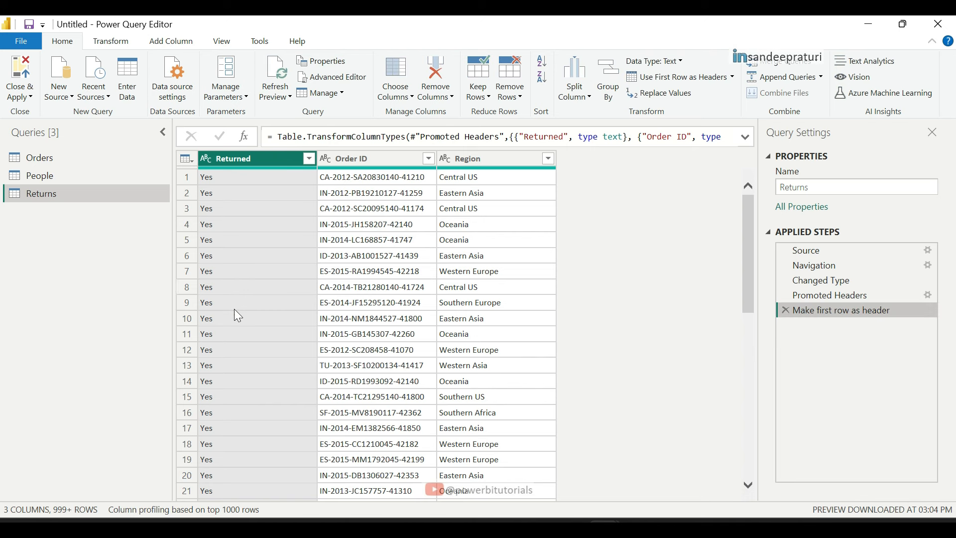
{"action": "key", "text": "Right"}
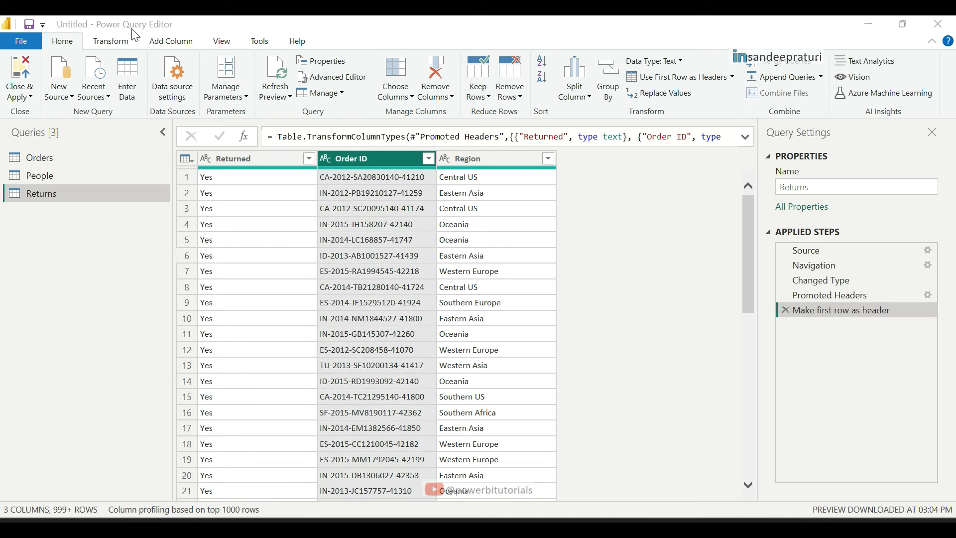
{"action": "right_click", "coordinate": [352, 164]}
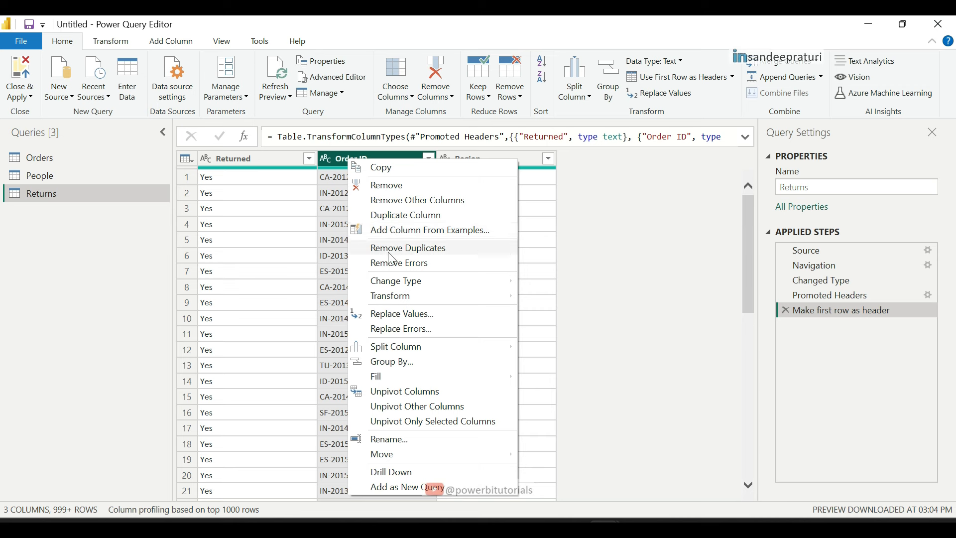
{"action": "mouse_move", "coordinate": [438, 288]}
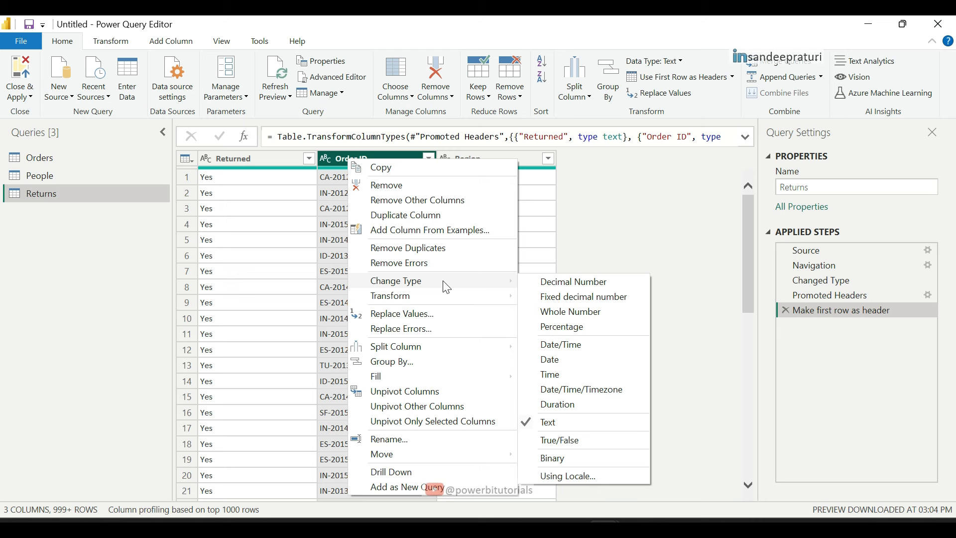
{"action": "mouse_move", "coordinate": [404, 300]}
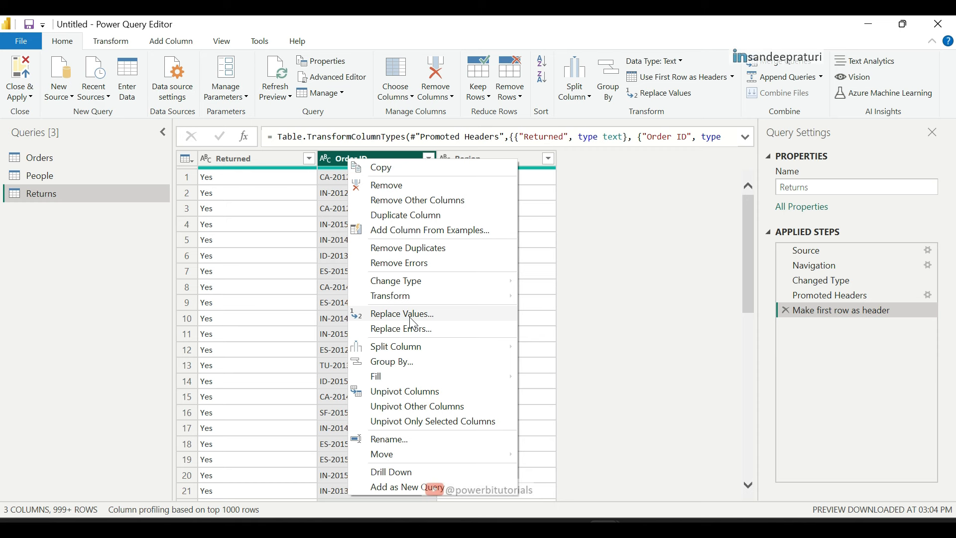
{"action": "mouse_move", "coordinate": [386, 349]}
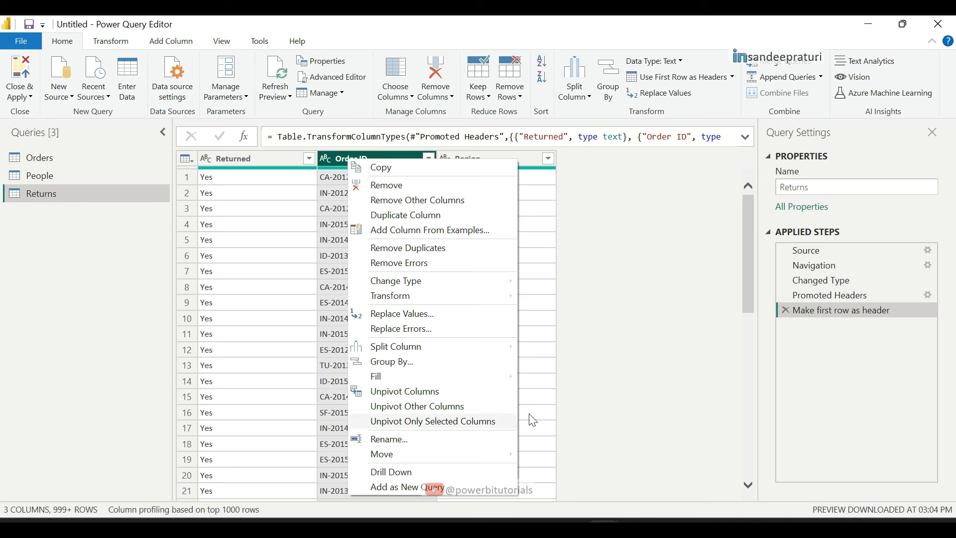
{"action": "left_click", "coordinate": [601, 265]}
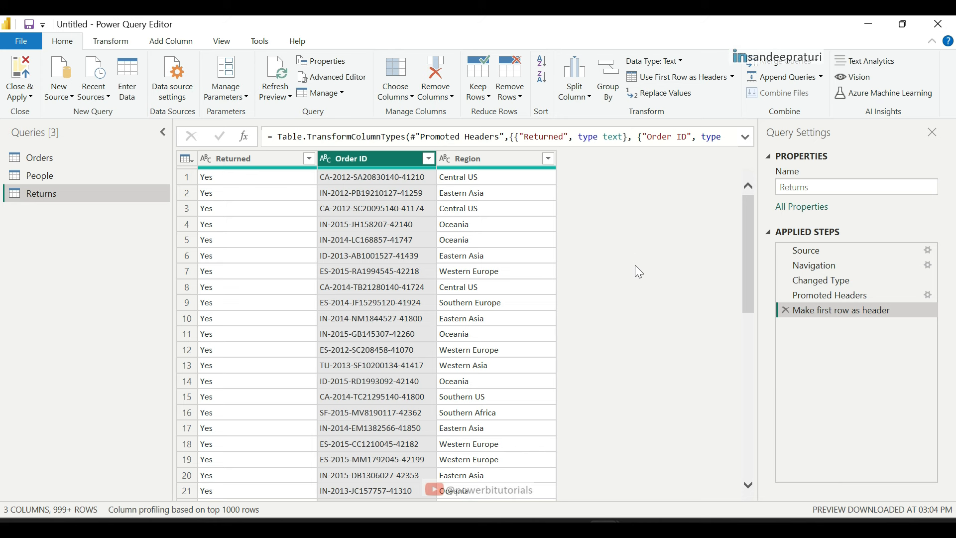
Apply the query changes, close Power Query Editor, and review the loaded Returns and People tables in table view
{"action": "left_click", "coordinate": [31, 98]}
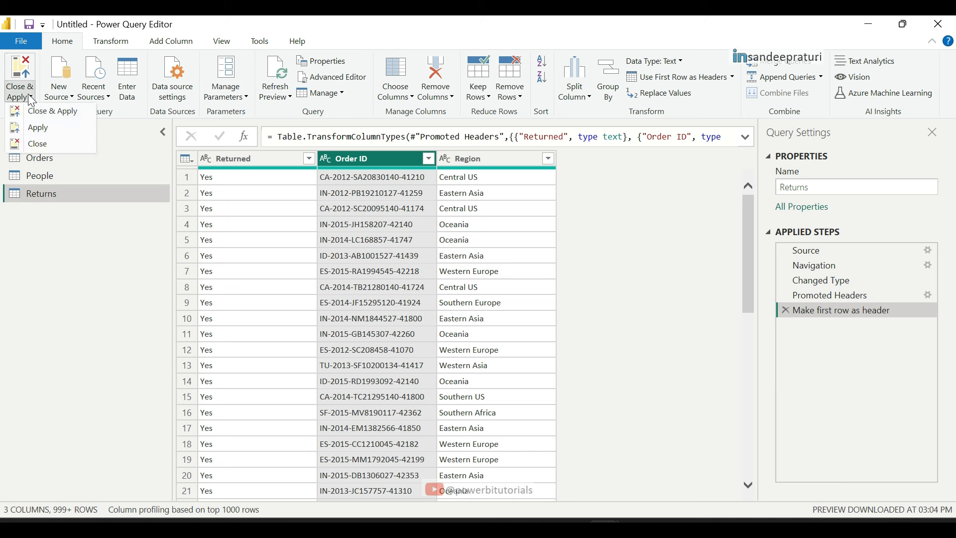
{"action": "left_click", "coordinate": [58, 115]}
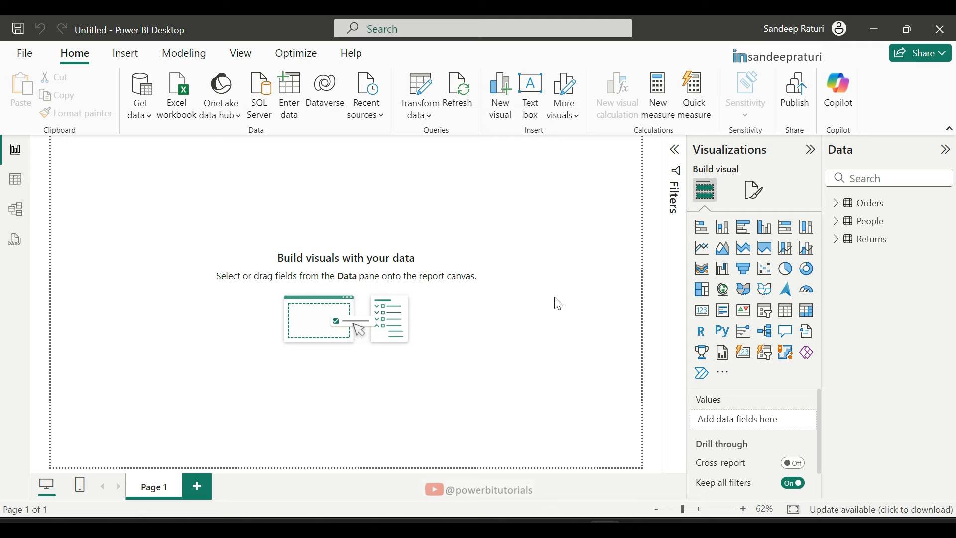
{"action": "left_click", "coordinate": [16, 179]}
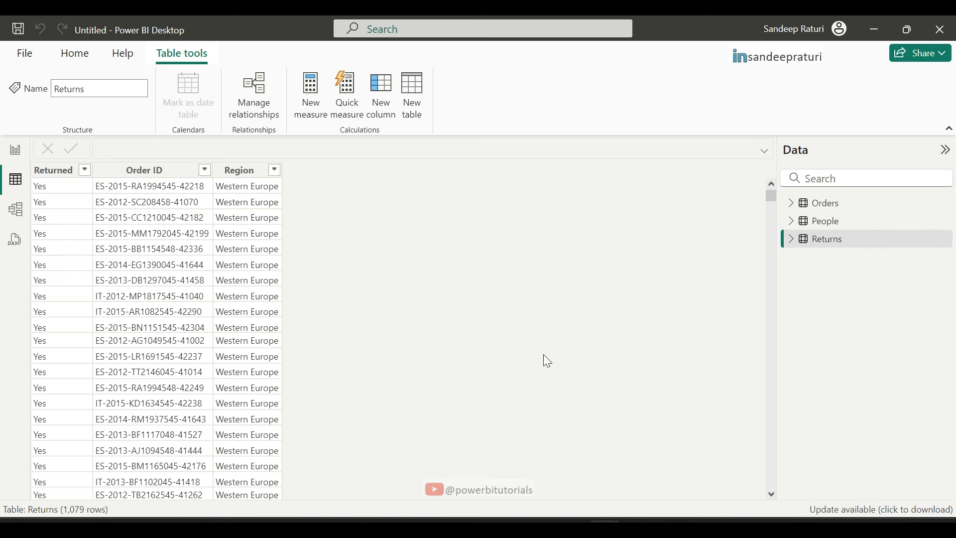
{"action": "left_click", "coordinate": [817, 222]}
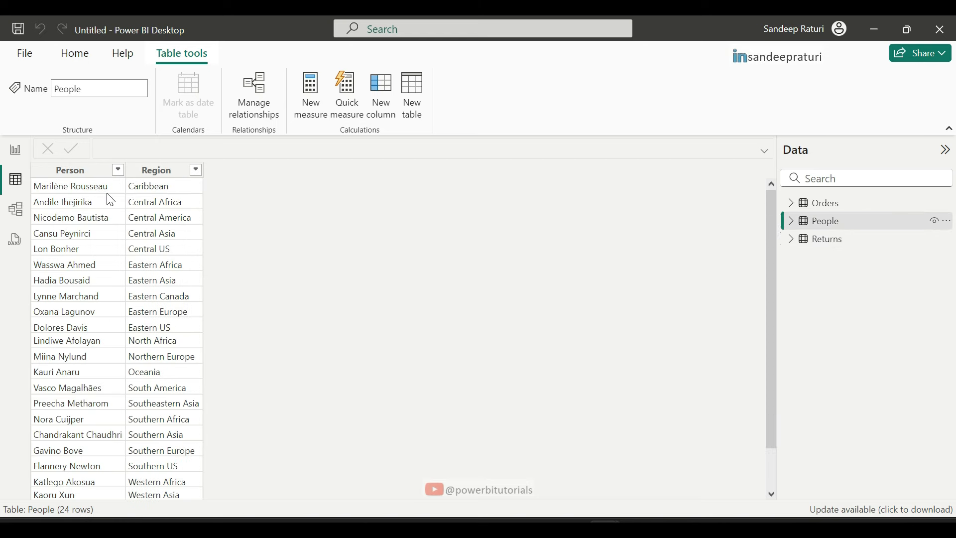
{"action": "left_click", "coordinate": [164, 170]}
{"action": "left_click", "coordinate": [109, 171]}
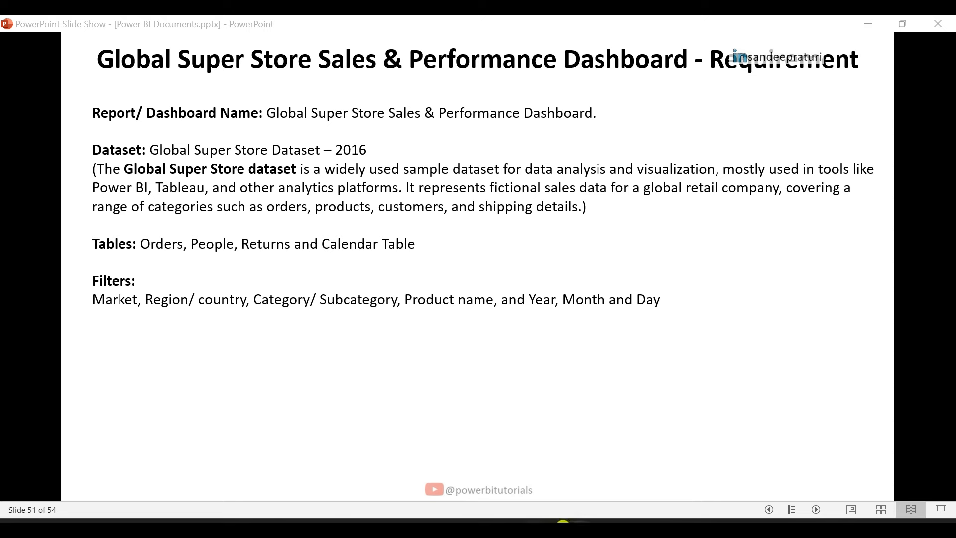
Switch to the finished Global Super Store Sales & Performance Dashboard file and examine the Order Date and Ship Date columns of its Orders table
{"action": "left_click", "coordinate": [605, 493]}
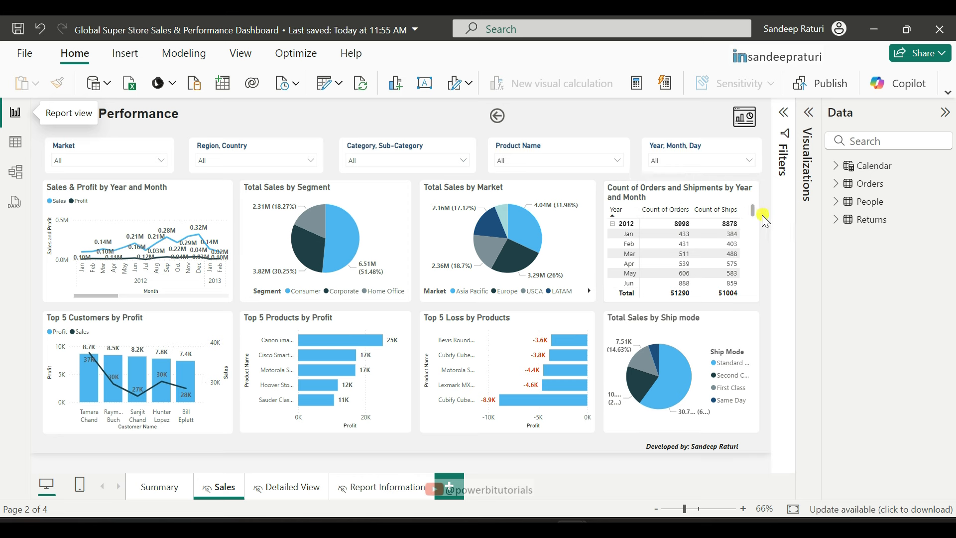
{"action": "left_click", "coordinate": [16, 142]}
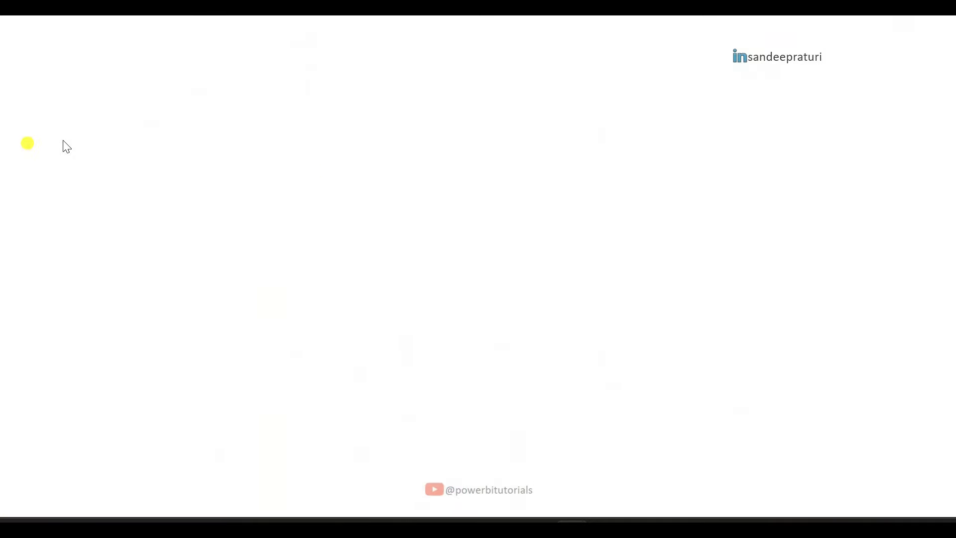
{"action": "left_click", "coordinate": [821, 296]}
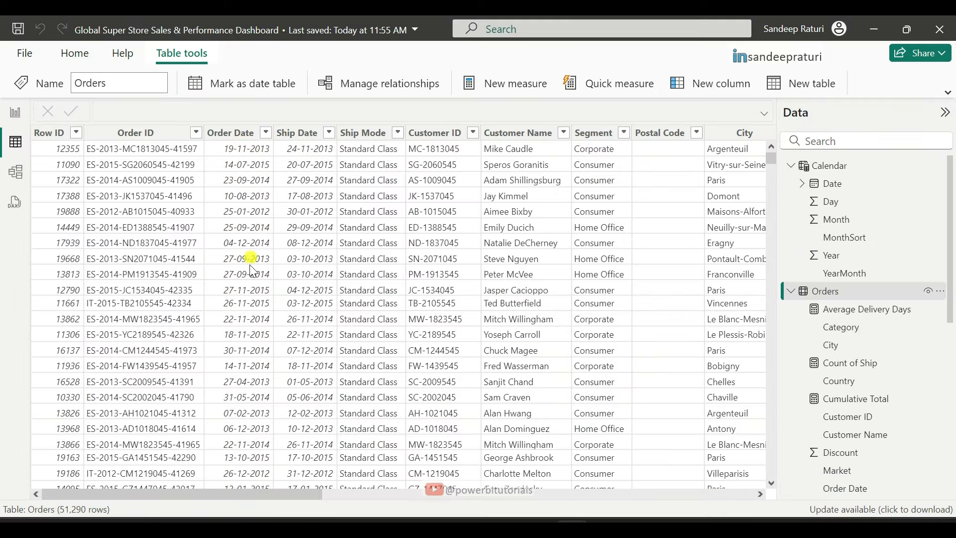
{"action": "left_click", "coordinate": [238, 132]}
{"action": "left_click", "coordinate": [300, 142]}
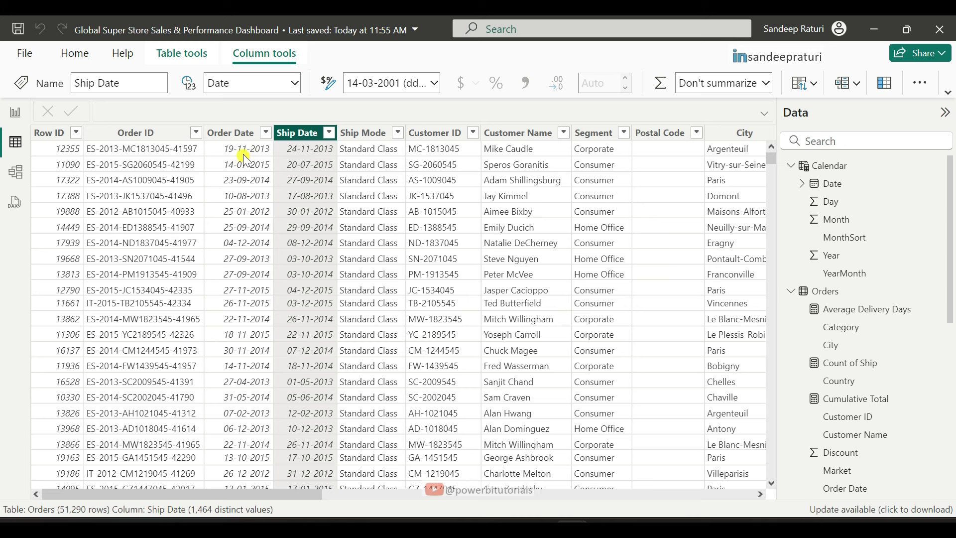
{"action": "left_click", "coordinate": [224, 133]}
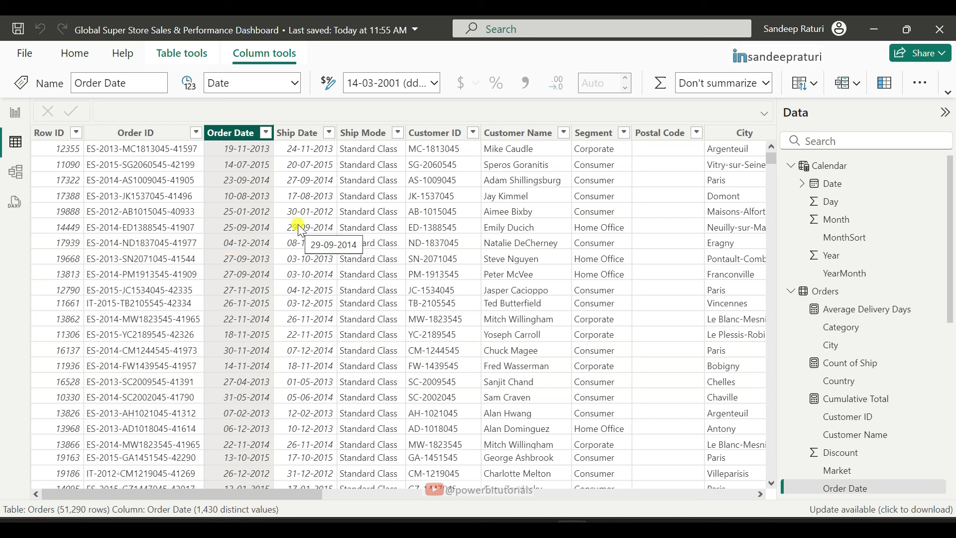
{"action": "left_click", "coordinate": [304, 134]}
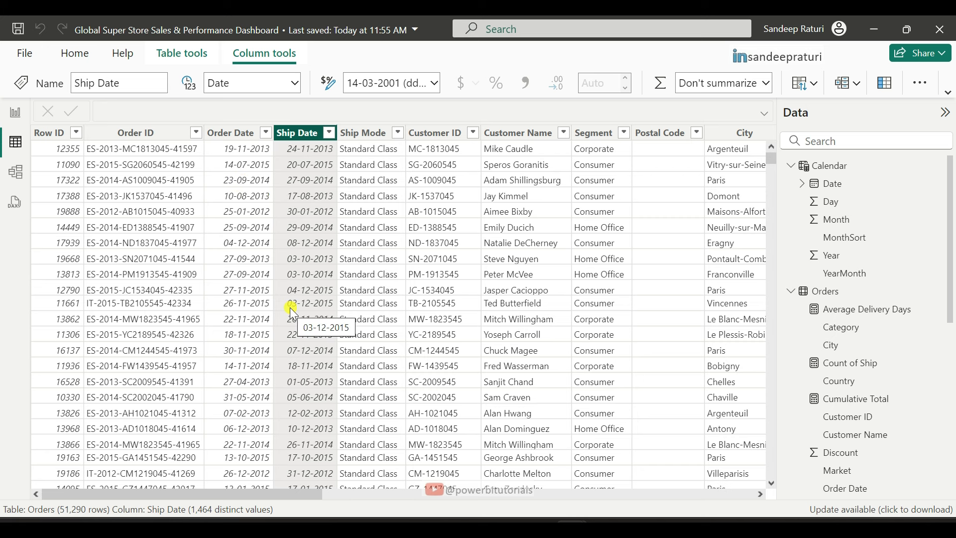
Return to the finished dashboard's Sales page and check the Year, Month, Day slicer against the Calendar and Orders tables
{"action": "left_click", "coordinate": [16, 112]}
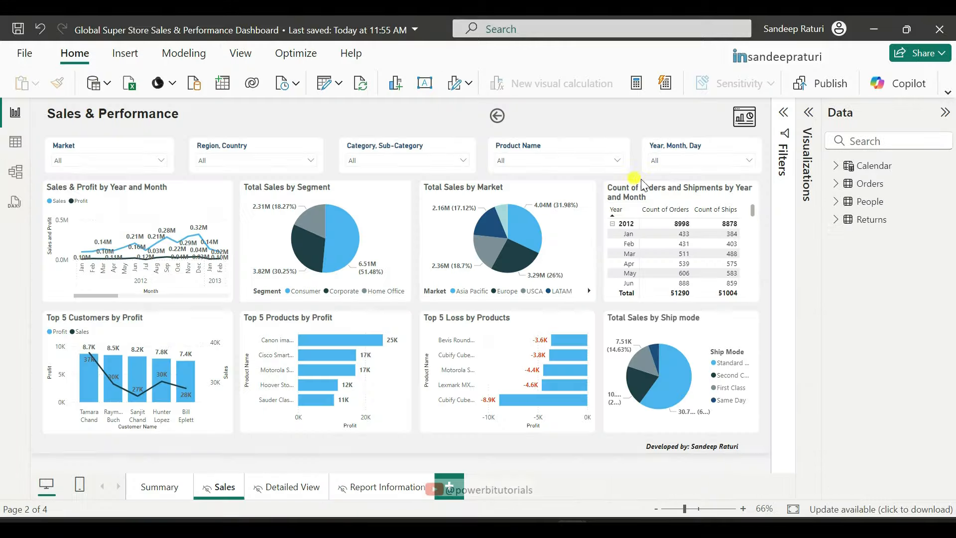
{"action": "left_click", "coordinate": [685, 145]}
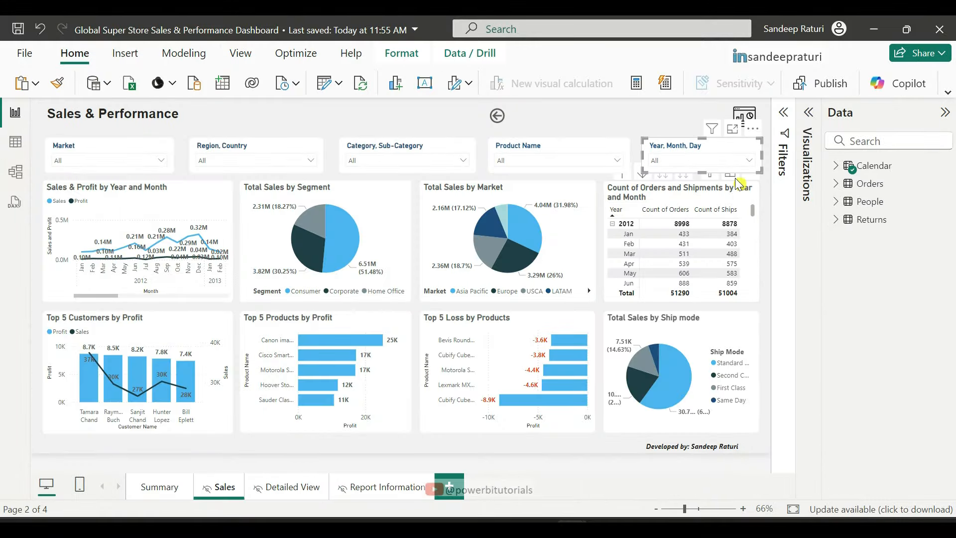
{"action": "left_click", "coordinate": [600, 197]}
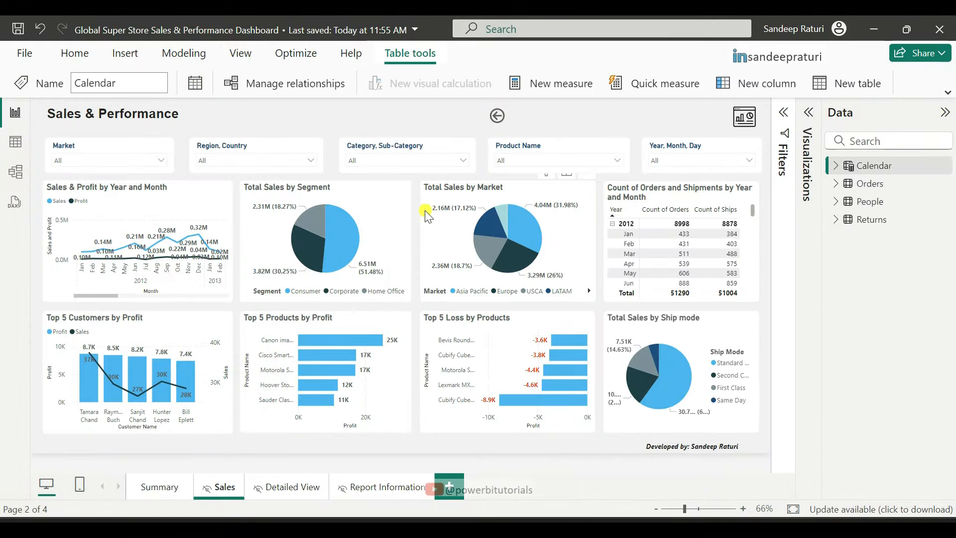
{"action": "left_click", "coordinate": [867, 184]}
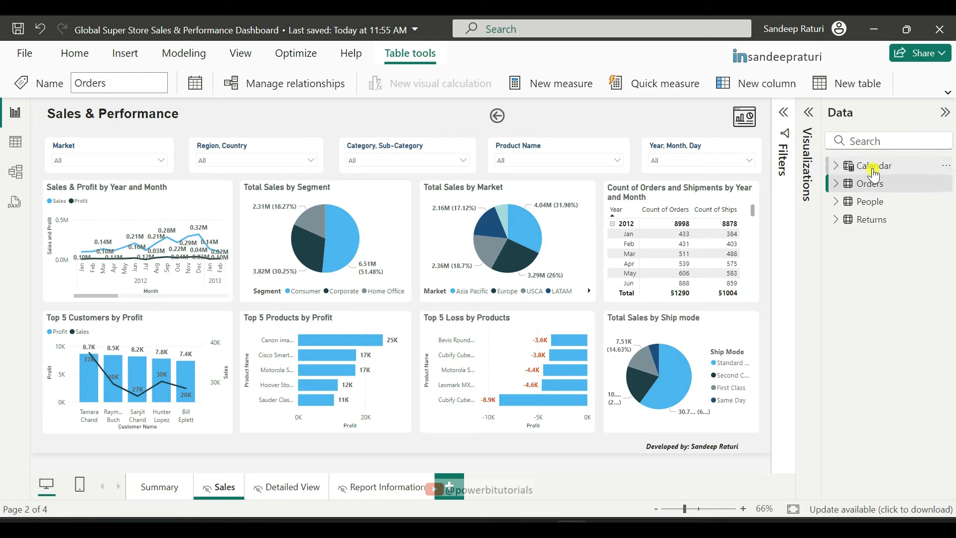
Show the Calendar table's formula in the finished dashboard and copy its CALENDAR expression covering the minimum to maximum Orders[Order Date]
{"action": "left_click", "coordinate": [874, 169]}
{"action": "left_click_drag", "start_coordinate": [130, 218], "coordinate": [99, 109]}
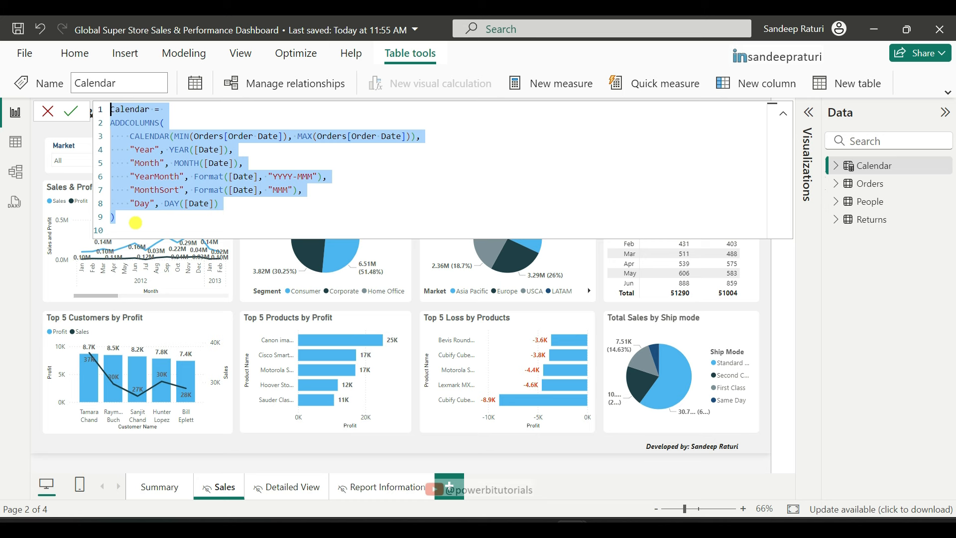
{"action": "left_click", "coordinate": [136, 222]}
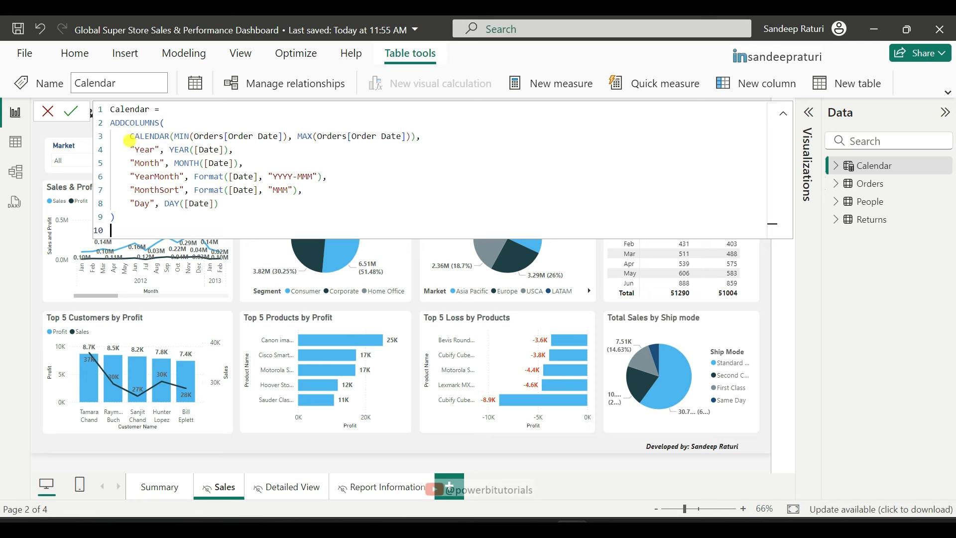
{"action": "left_click_drag", "start_coordinate": [124, 137], "coordinate": [417, 135]}
{"action": "key", "text": "ctrl+c"}
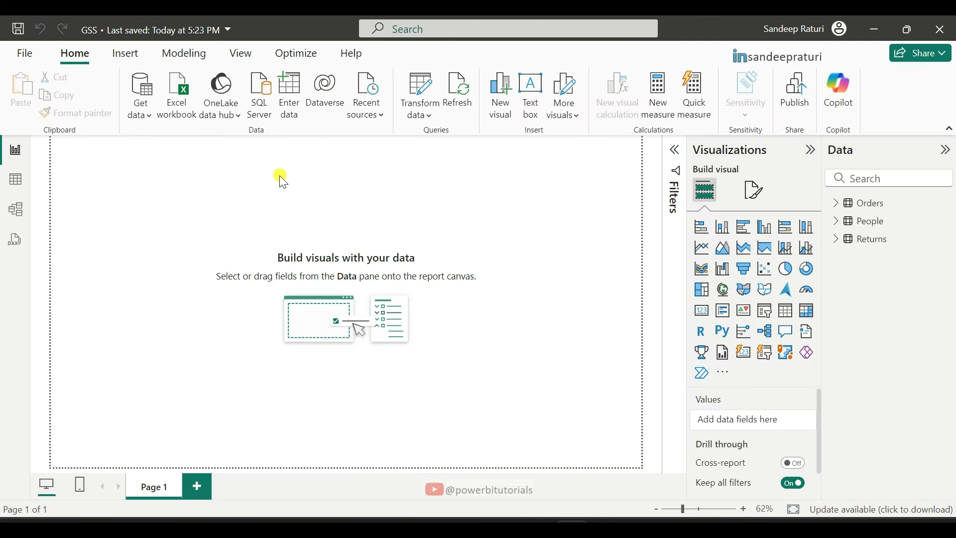
Create a calculated table in the GSS file with the formula Calendar = CALENDAR(MIN(Orders[Order Date]), MAX(Orders[Order Date]))
{"action": "left_click", "coordinate": [183, 52]}
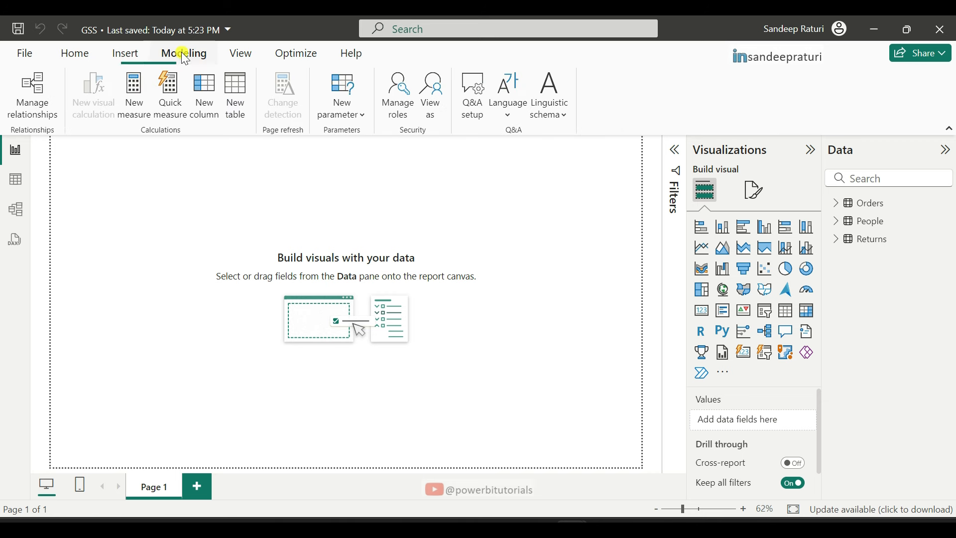
{"action": "left_click", "coordinate": [240, 94]}
{"action": "key", "text": "ctrl+v"}
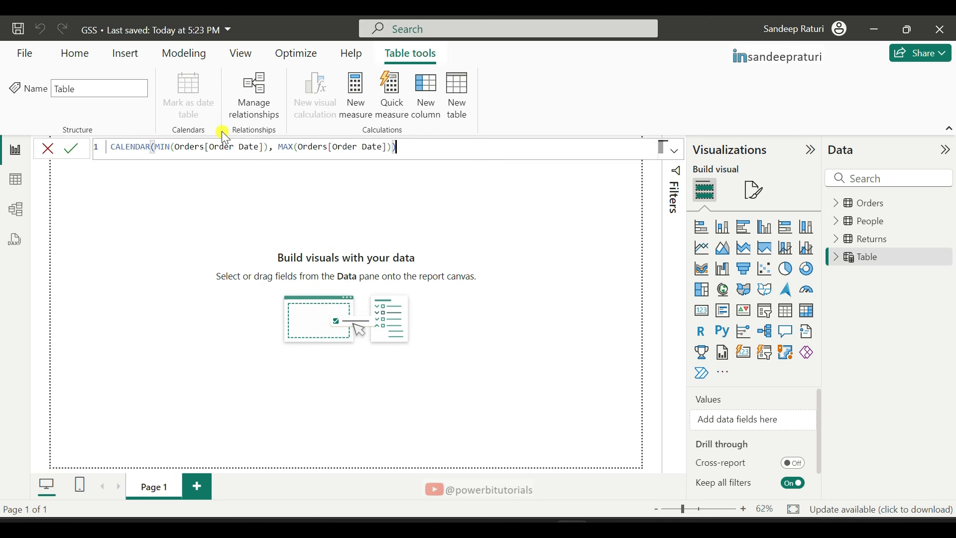
{"action": "key", "text": "Home"}
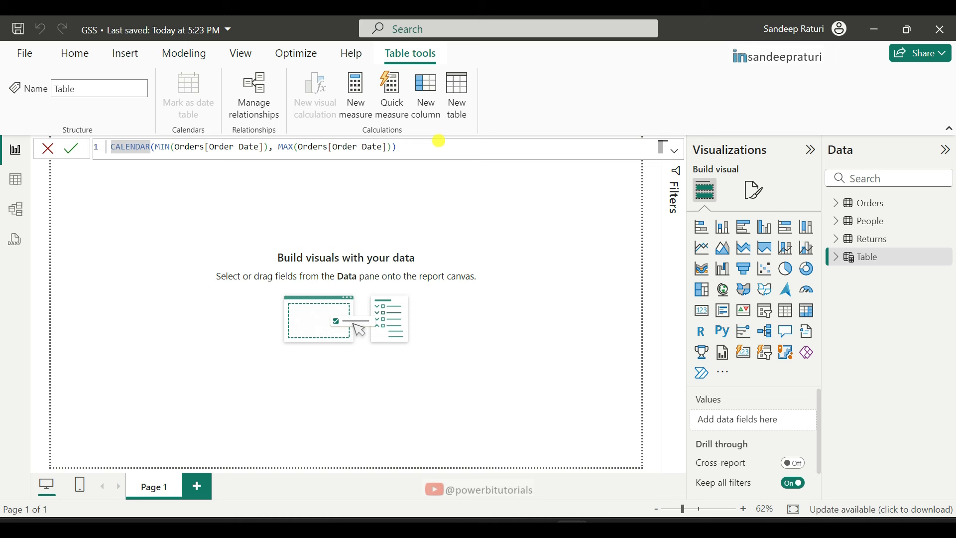
{"action": "type", "text": "Calendar"}
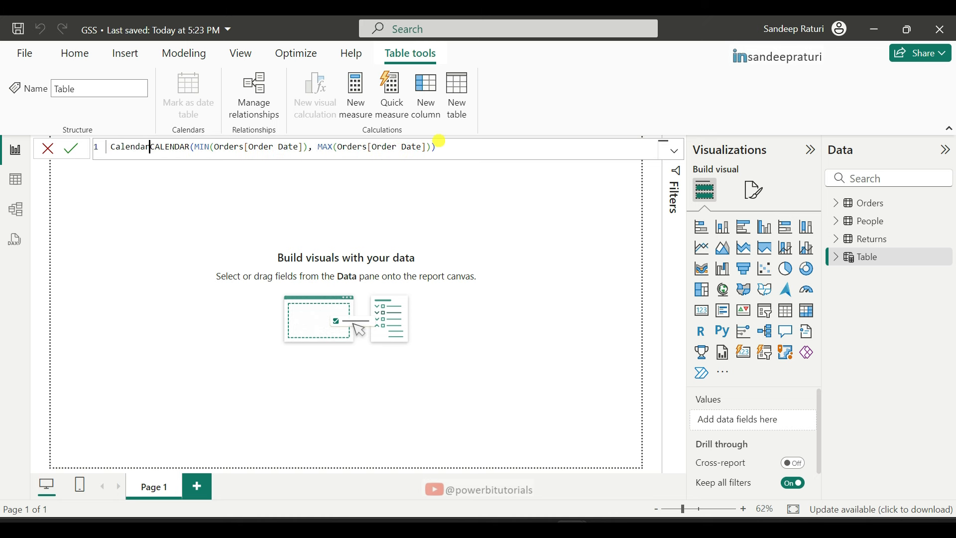
{"action": "type", "text": " ="}
{"action": "key", "text": "Return"}
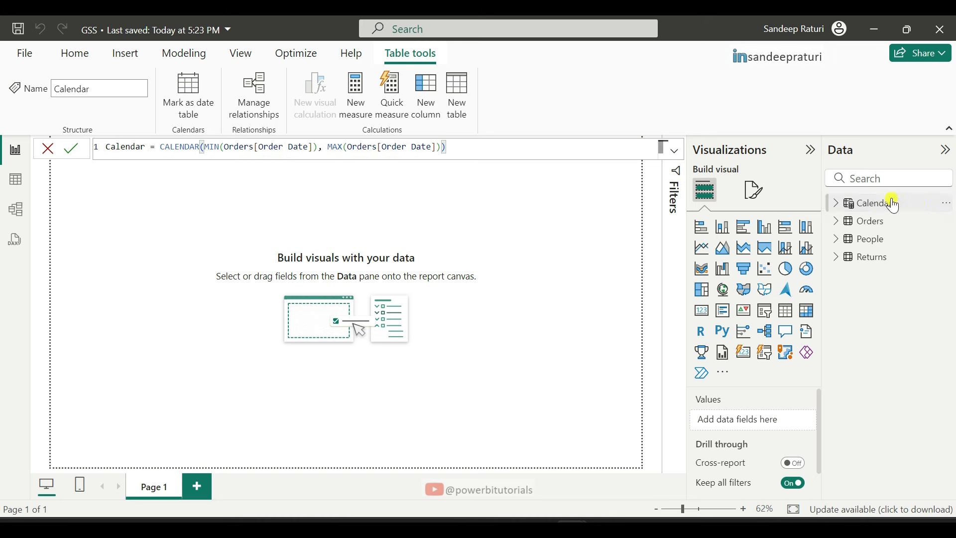
View the new Calendar table's dates in table view and examine the CALENDAR, MIN and MAX parts of its formula
{"action": "left_click", "coordinate": [868, 204]}
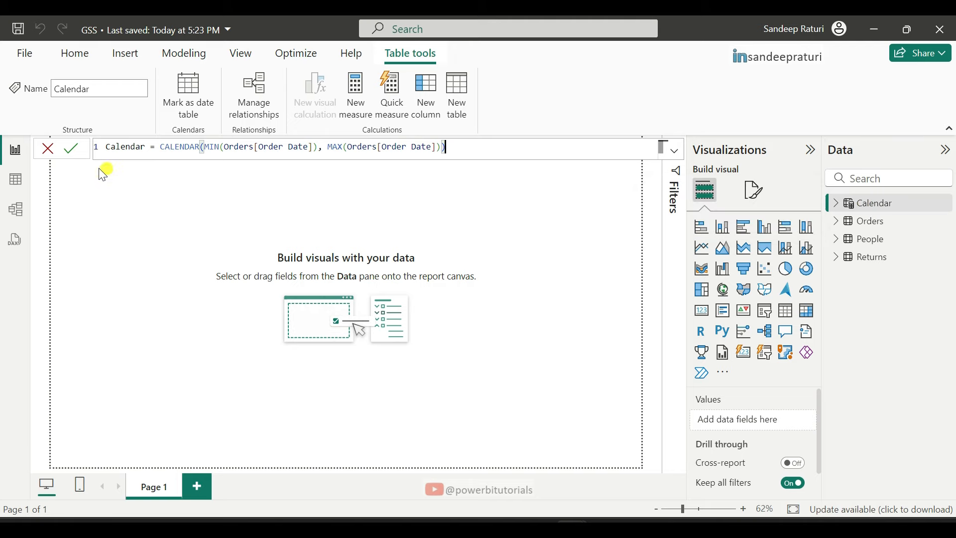
{"action": "left_click", "coordinate": [16, 178]}
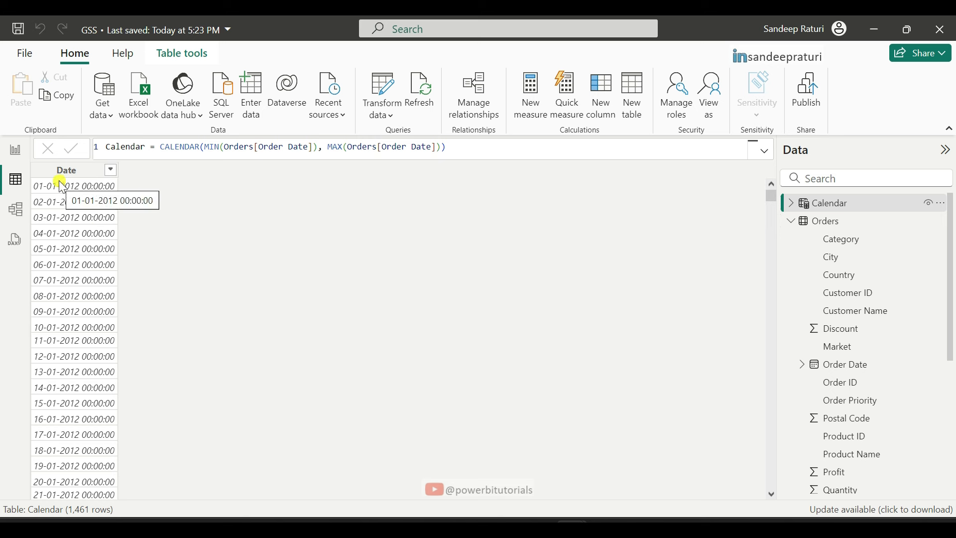
{"action": "left_click_drag", "start_coordinate": [160, 148], "coordinate": [203, 150]}
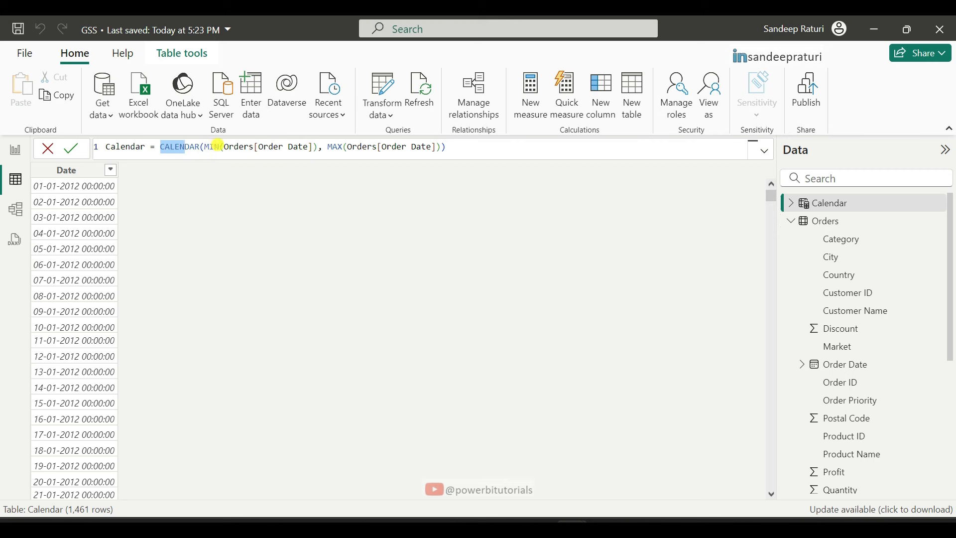
{"action": "left_click_drag", "start_coordinate": [210, 148], "coordinate": [440, 147]}
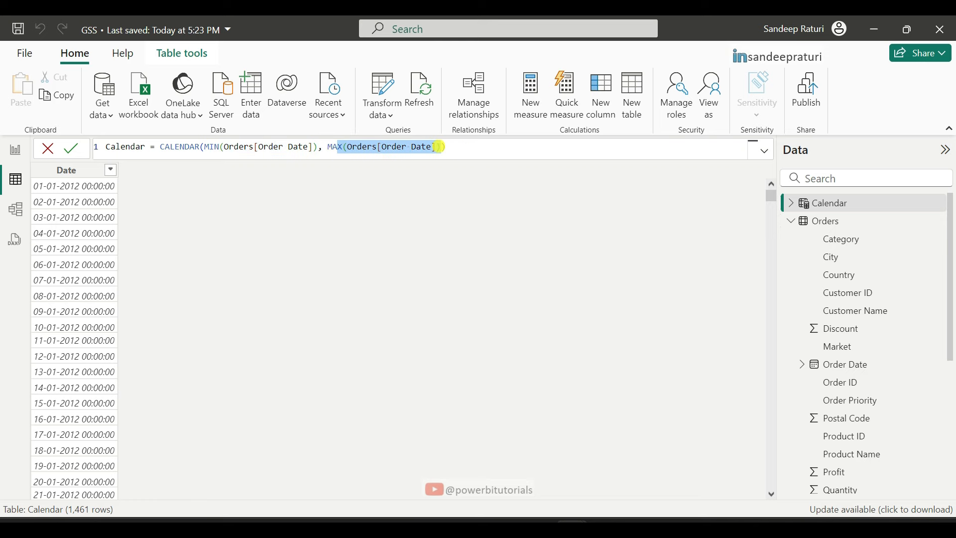
Sort the Orders table by Order Date in descending order
{"action": "left_click", "coordinate": [831, 223]}
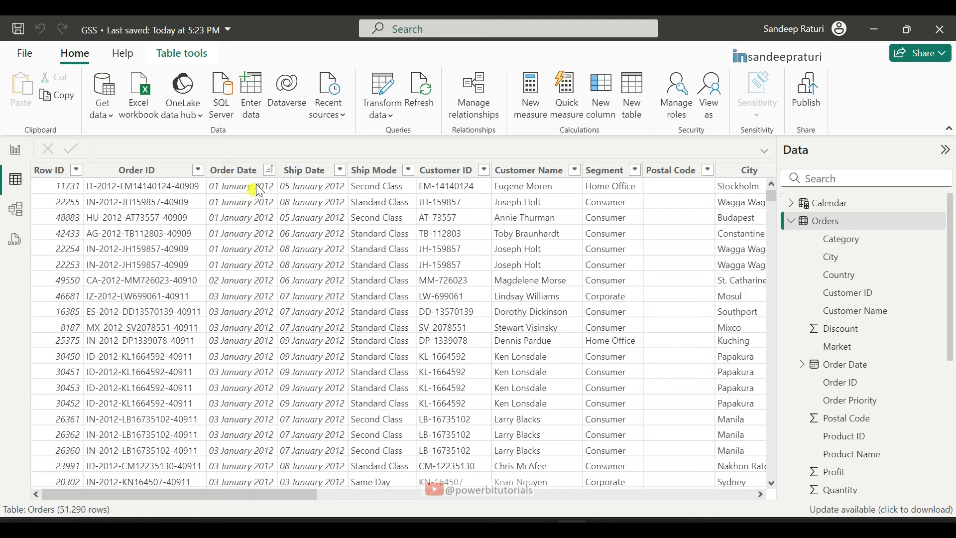
{"action": "left_click", "coordinate": [269, 171]}
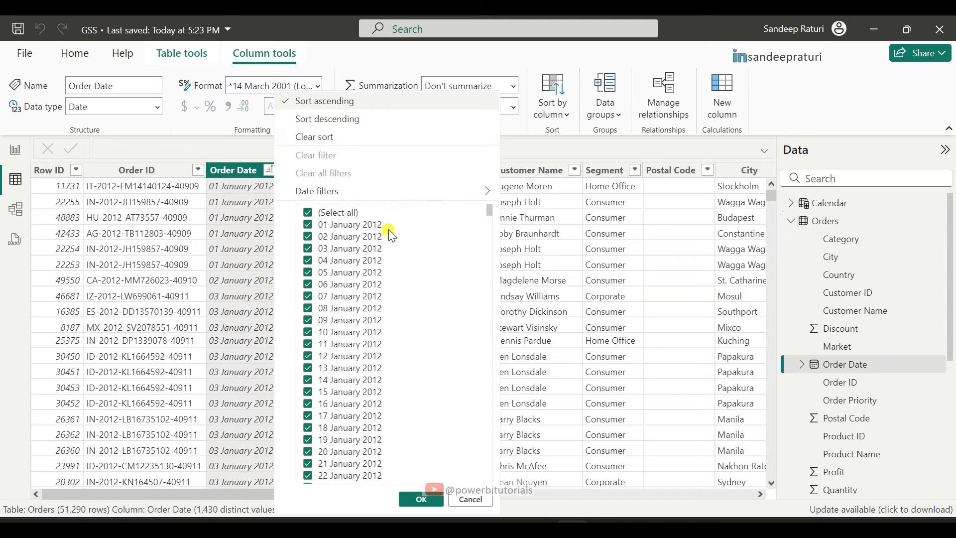
{"action": "left_click", "coordinate": [332, 120]}
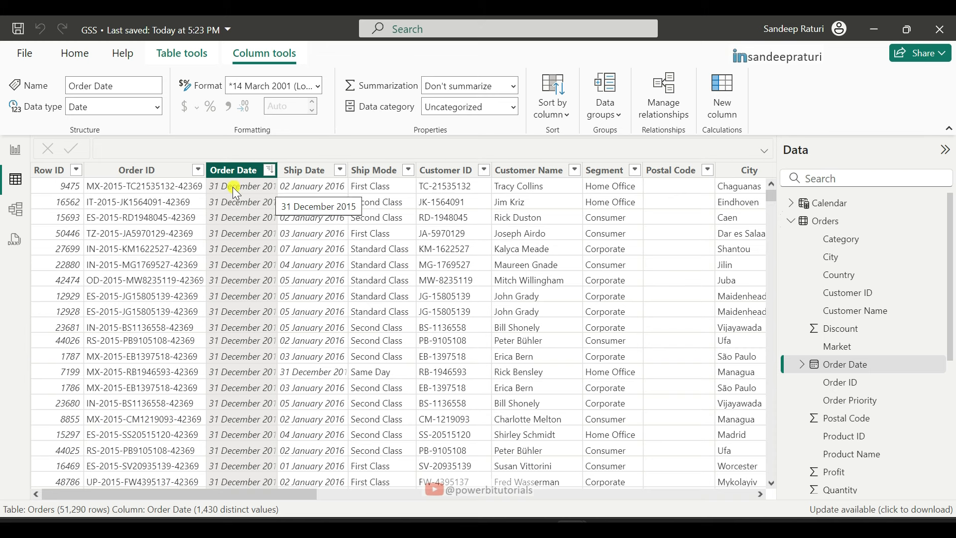
Sort the Calendar table's Date column in descending order to compare its latest date with the Orders table
{"action": "left_click", "coordinate": [824, 203]}
{"action": "left_click", "coordinate": [67, 171]}
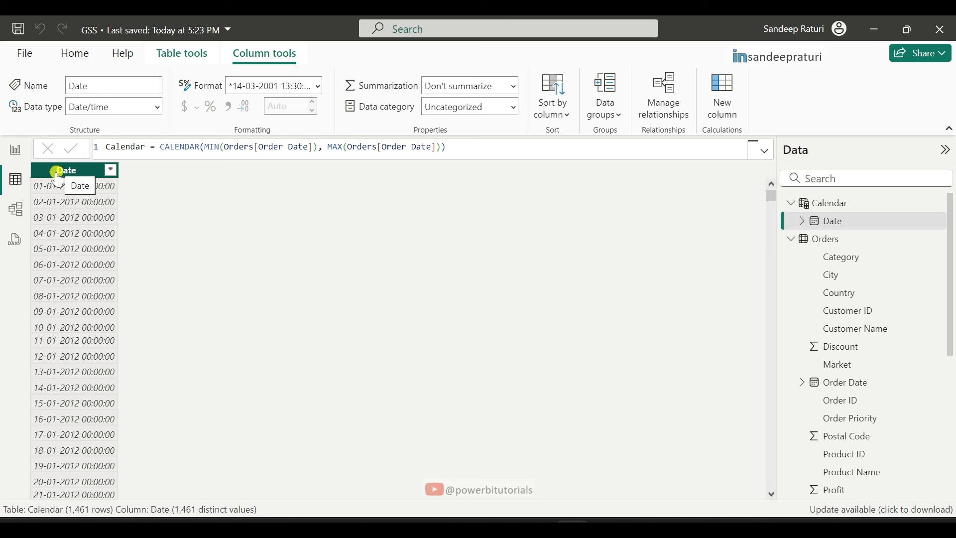
{"action": "left_click", "coordinate": [110, 170]}
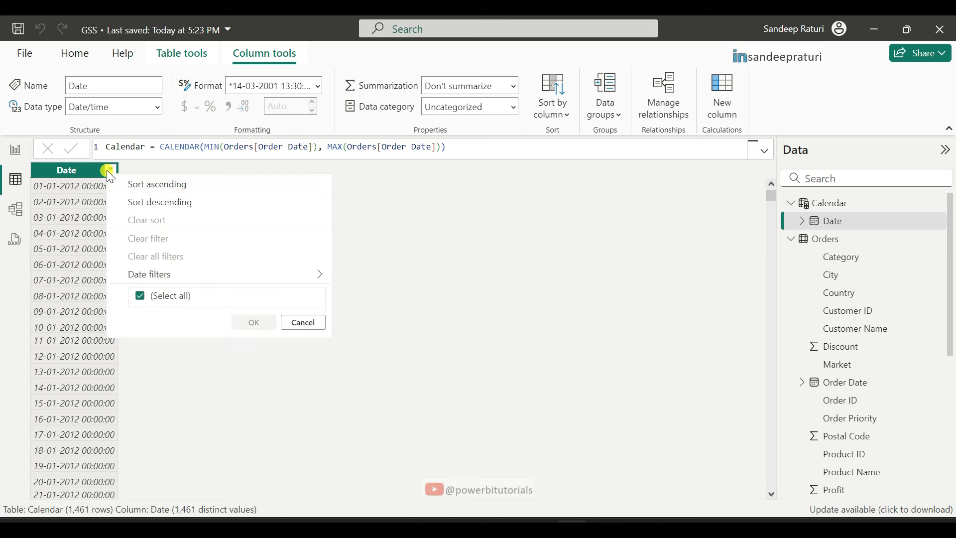
{"action": "left_click", "coordinate": [169, 120]}
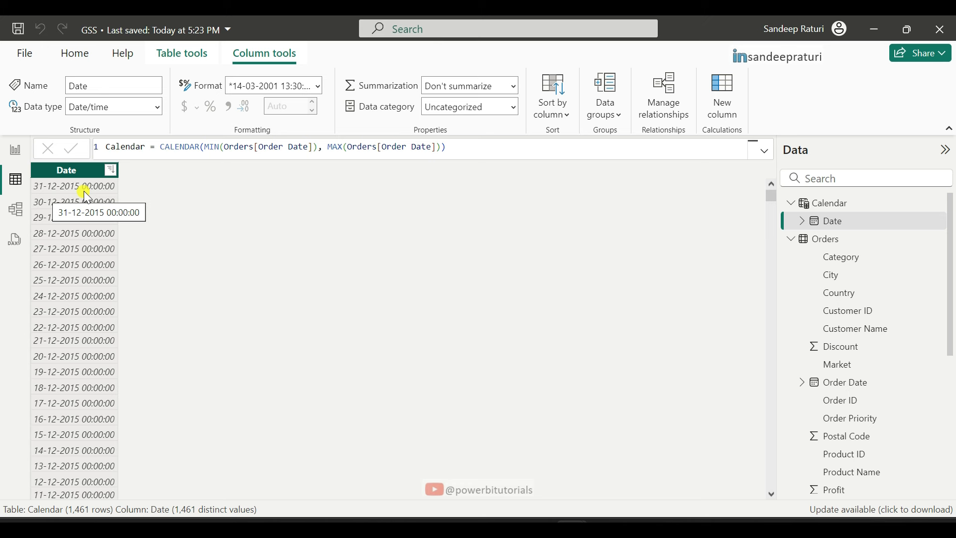
Switch to the finished dashboard and copy the Calendar table's complete ADDCOLUMNS formula
{"action": "left_click", "coordinate": [184, 150]}
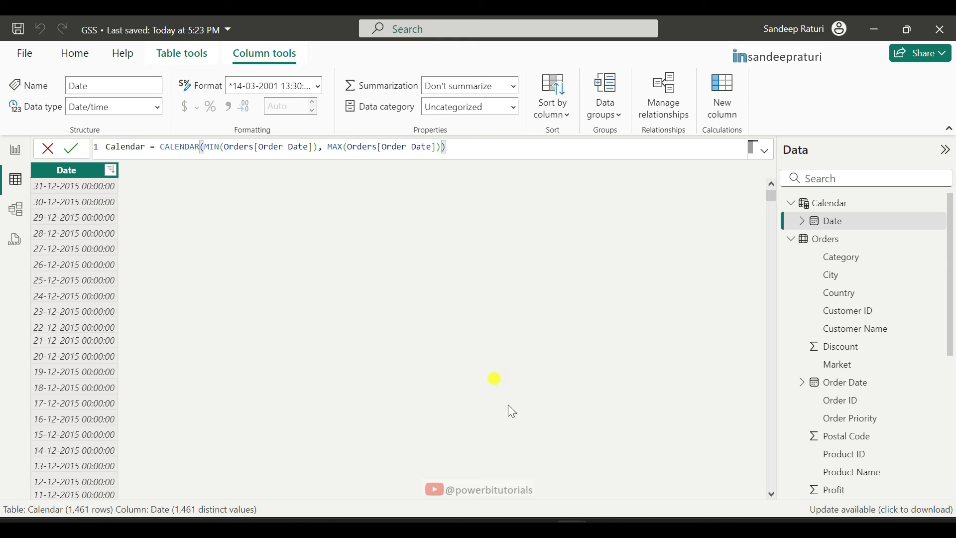
{"action": "left_click", "coordinate": [608, 483]}
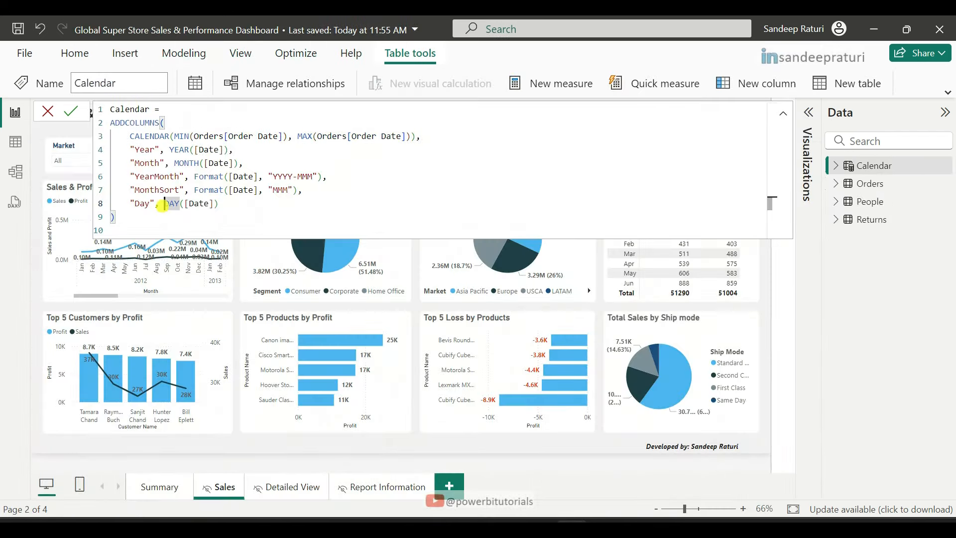
{"action": "left_click_drag", "start_coordinate": [153, 228], "coordinate": [100, 109]}
{"action": "key", "text": "ctrl+c"}
Replace the GSS file's Calendar formula with the copied ADDCOLUMNS version that adds Year, Month, YearMonth, MonthSort and Day columns
{"action": "key", "text": "alt+Tab"}
{"action": "left_click_drag", "start_coordinate": [463, 148], "coordinate": [105, 147]}
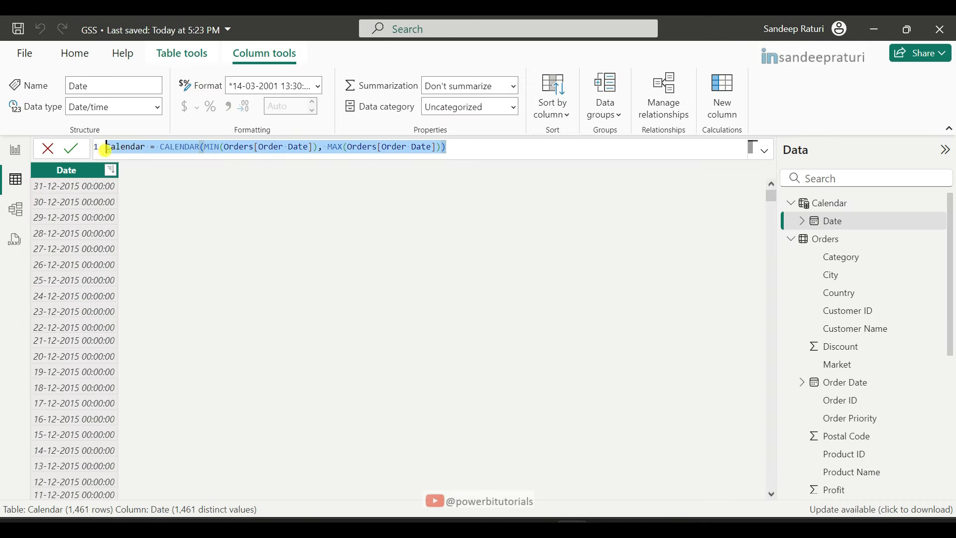
{"action": "key", "text": "ctrl+v"}
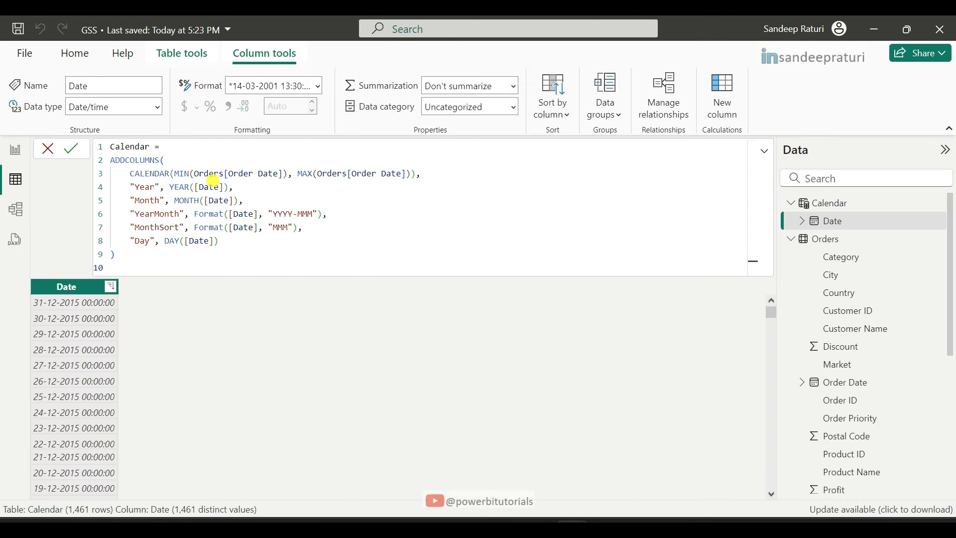
{"action": "left_click", "coordinate": [73, 150]}
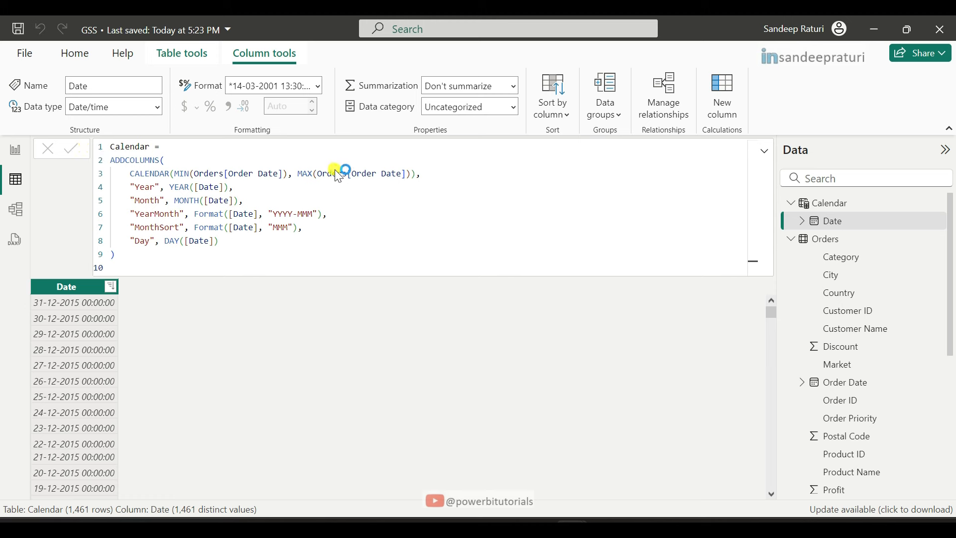
Examine the Calendar formula's ADDCOLUMNS, YEAR, MONTH, Format and DAY parts against the columns they generate
{"action": "left_click_drag", "start_coordinate": [170, 161], "coordinate": [100, 154]}
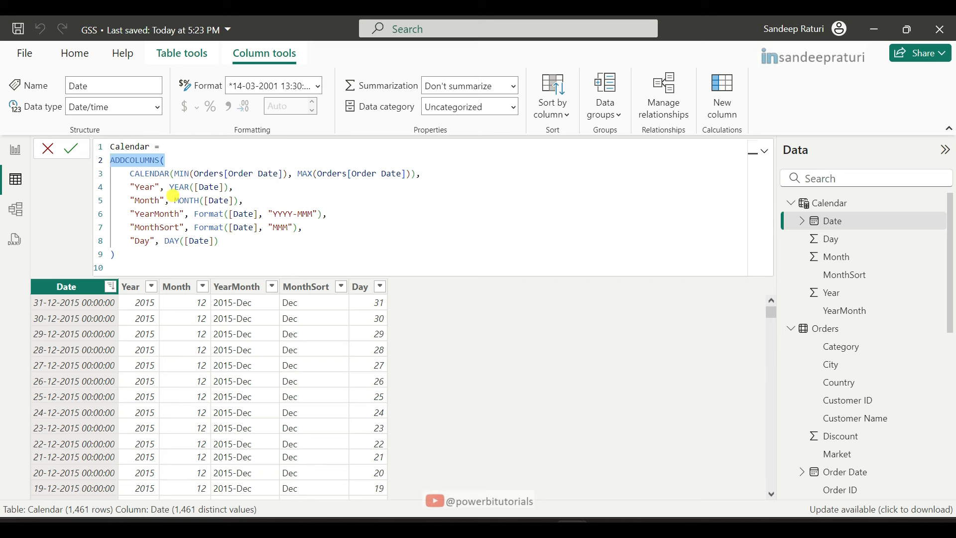
{"action": "left_click", "coordinate": [254, 240]}
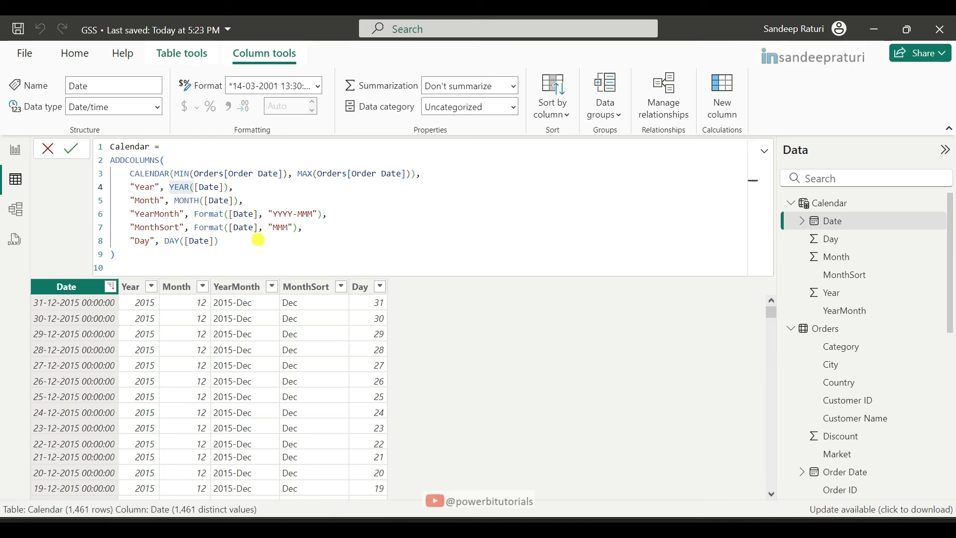
{"action": "left_click_drag", "start_coordinate": [228, 241], "coordinate": [117, 187]}
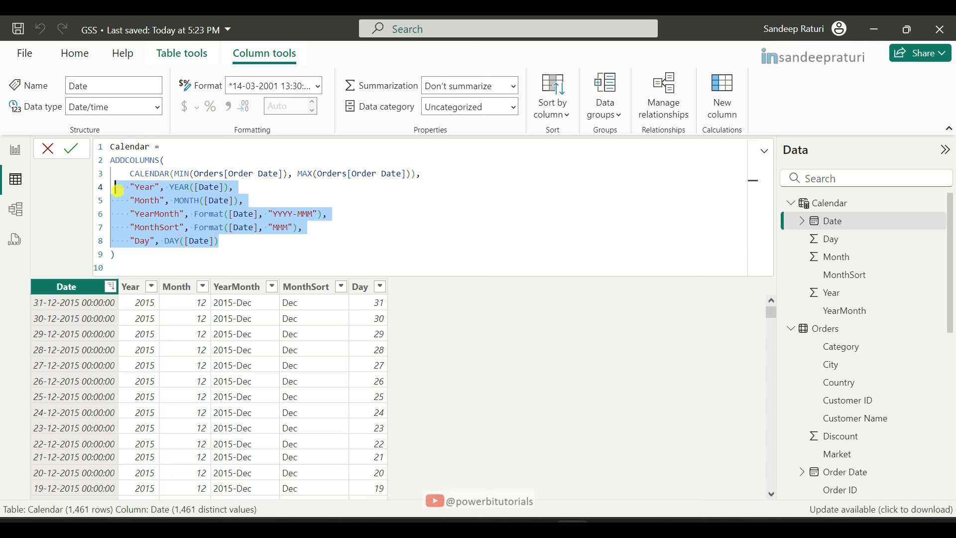
{"action": "left_click", "coordinate": [225, 184]}
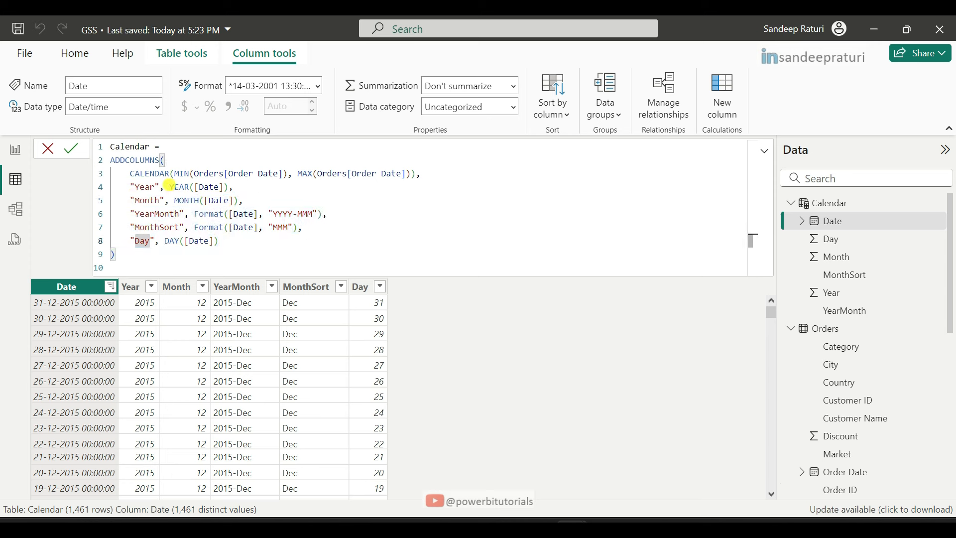
{"action": "double_click", "coordinate": [189, 188]}
{"action": "double_click", "coordinate": [190, 200]}
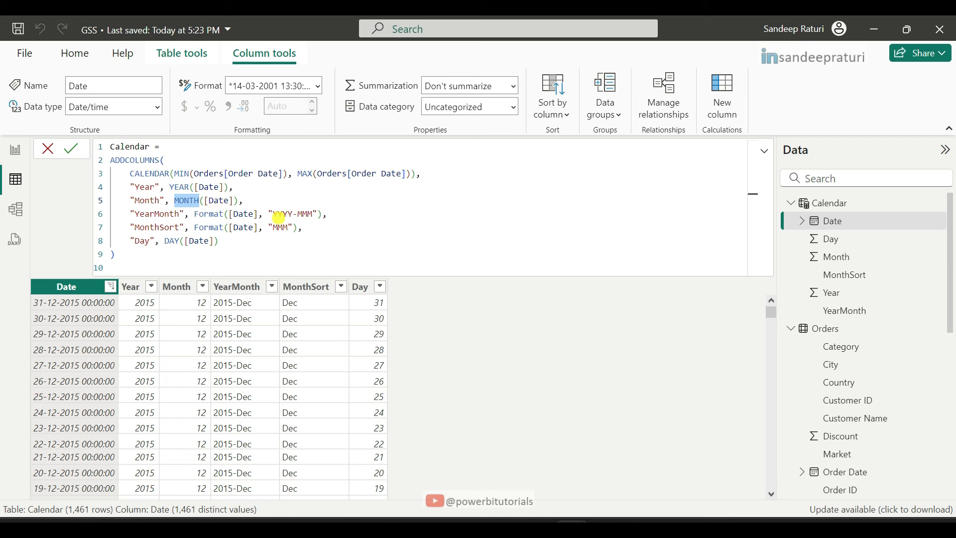
{"action": "left_click_drag", "start_coordinate": [273, 215], "coordinate": [313, 214]}
{"action": "left_click", "coordinate": [198, 214]}
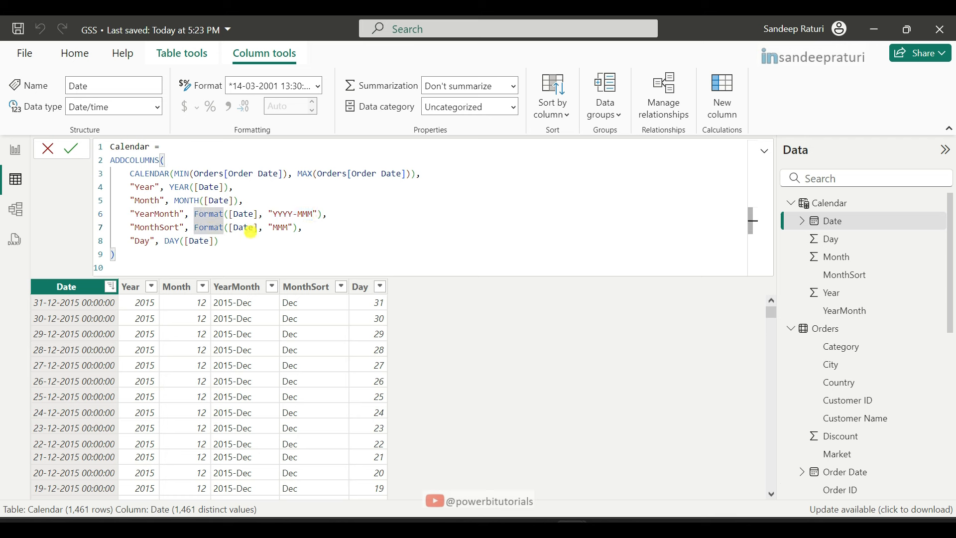
{"action": "left_click", "coordinate": [283, 228]}
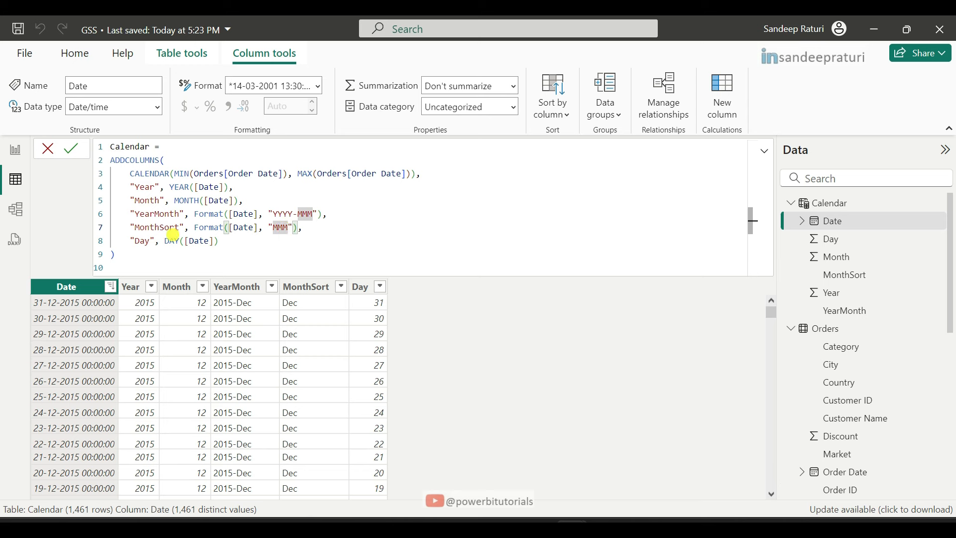
{"action": "left_click", "coordinate": [293, 242]}
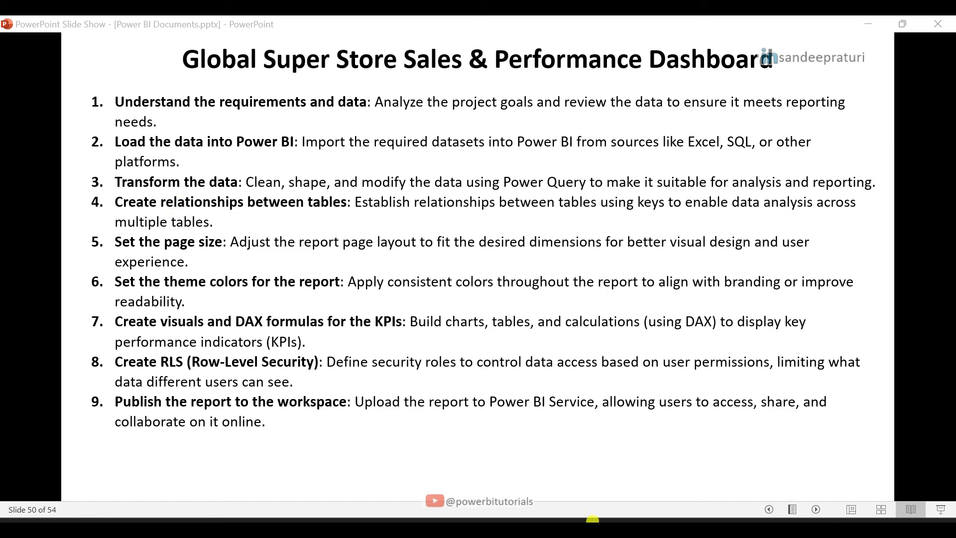
Return to the GSS file's model view and delete the relationship between the Returns and People tables
{"action": "mouse_move", "coordinate": [593, 521]}
{"action": "left_click", "coordinate": [538, 465]}
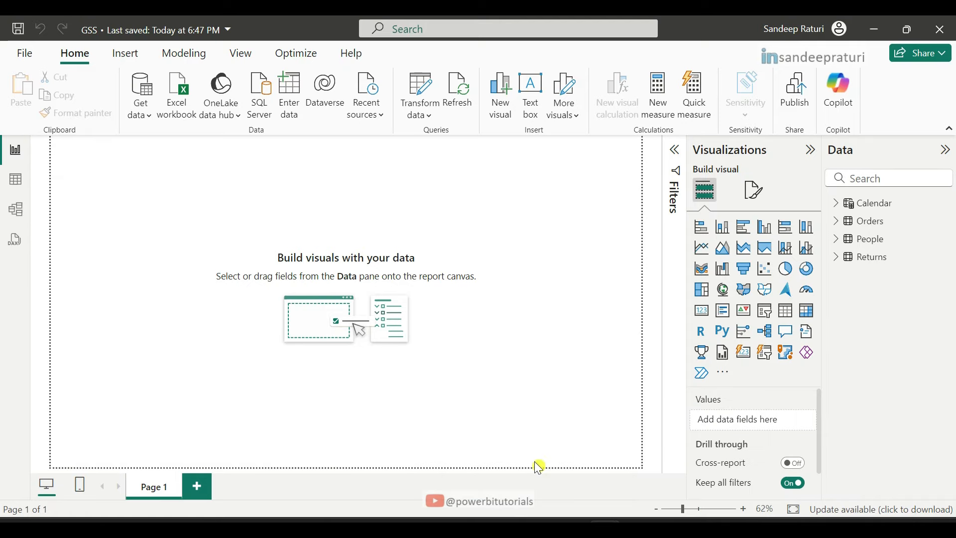
{"action": "left_click", "coordinate": [16, 210]}
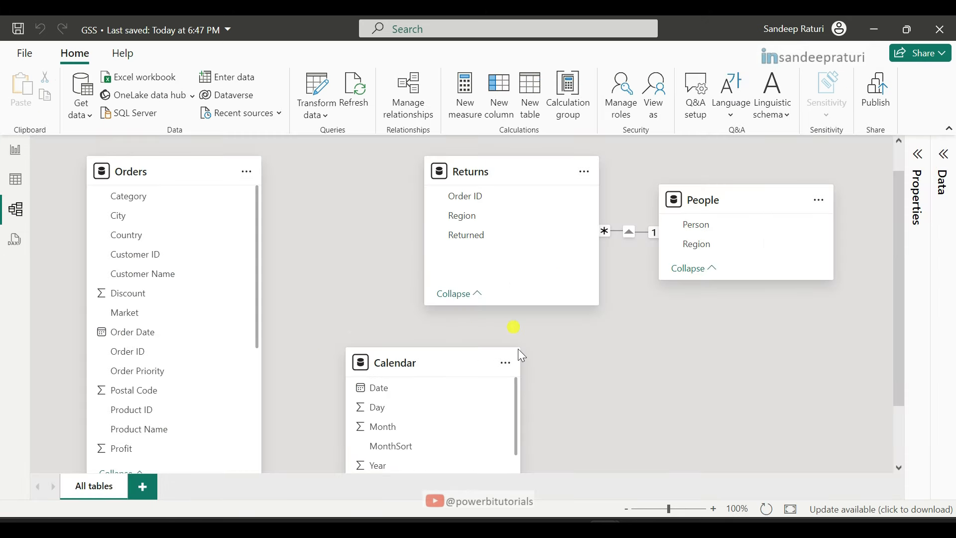
{"action": "right_click", "coordinate": [629, 232]}
{"action": "left_click", "coordinate": [647, 238]}
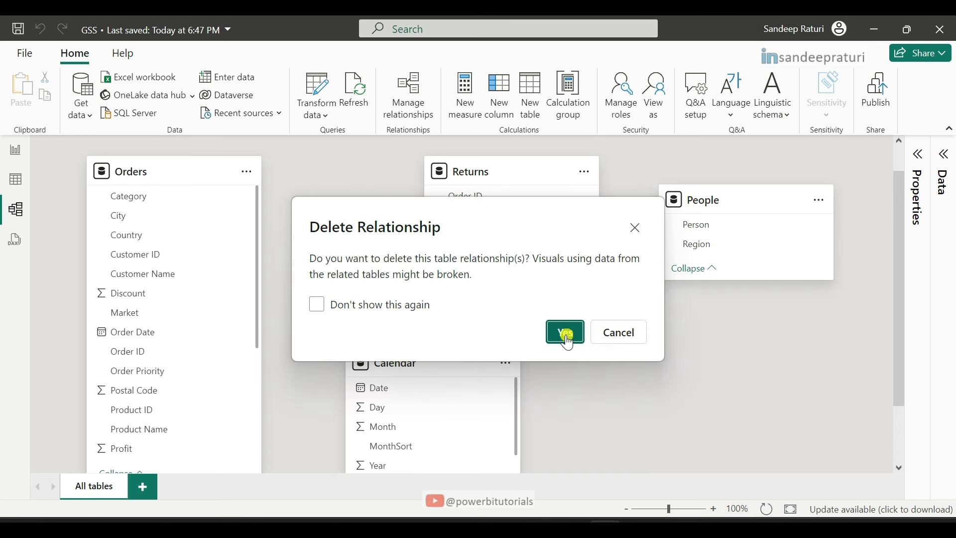
{"action": "left_click", "coordinate": [566, 334]}
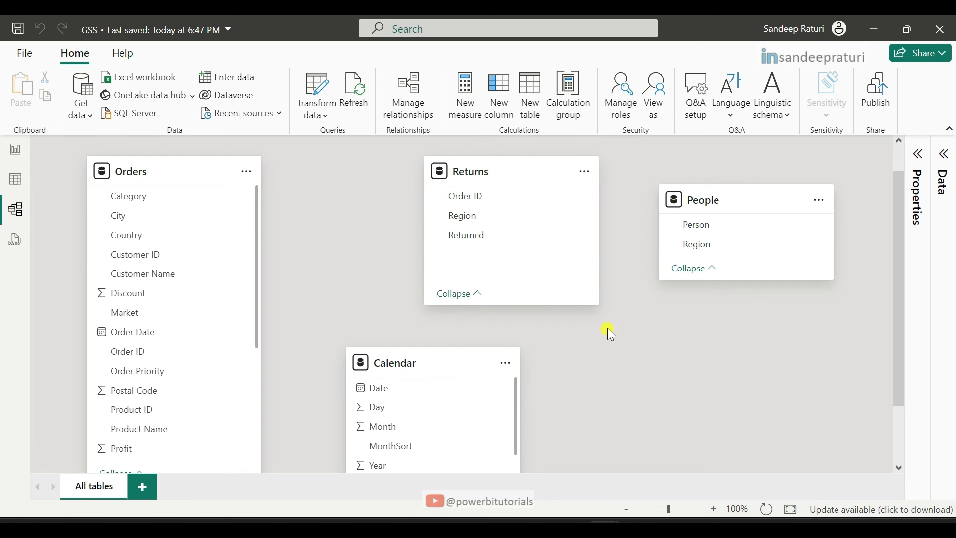
Create an active many-to-one relationship from Returns[Region] to People[Region] with single cross-filter direction
{"action": "mouse_move", "coordinate": [689, 202]}
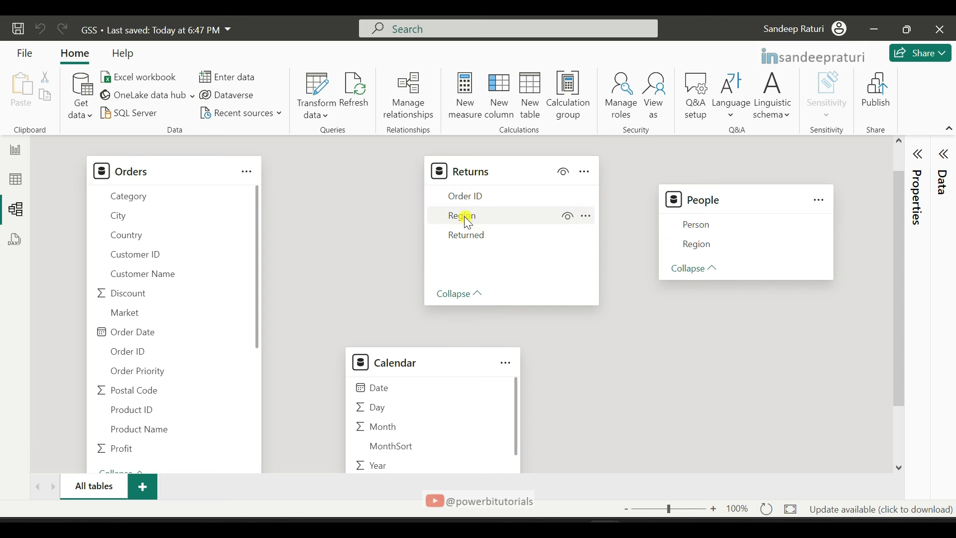
{"action": "left_click_drag", "start_coordinate": [468, 222], "coordinate": [712, 241]}
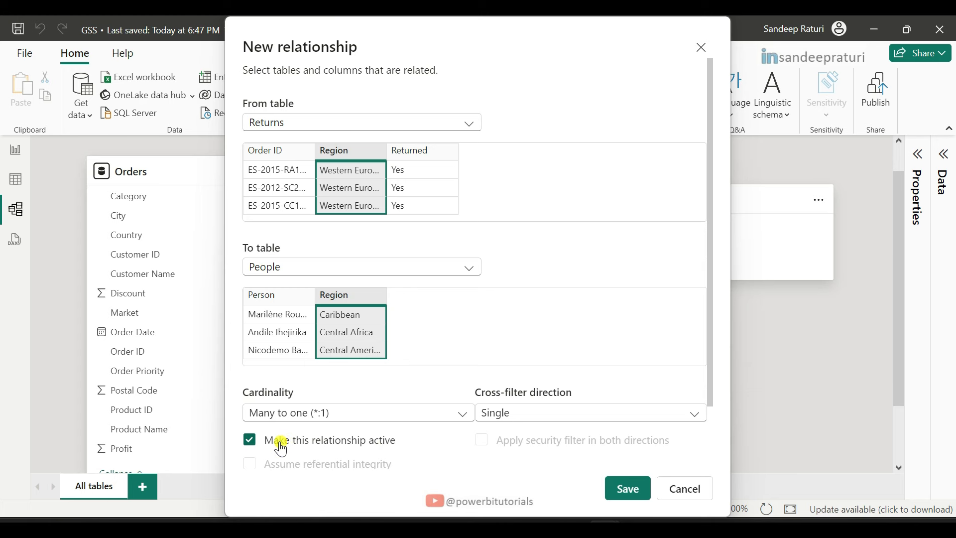
{"action": "left_click", "coordinate": [630, 488]}
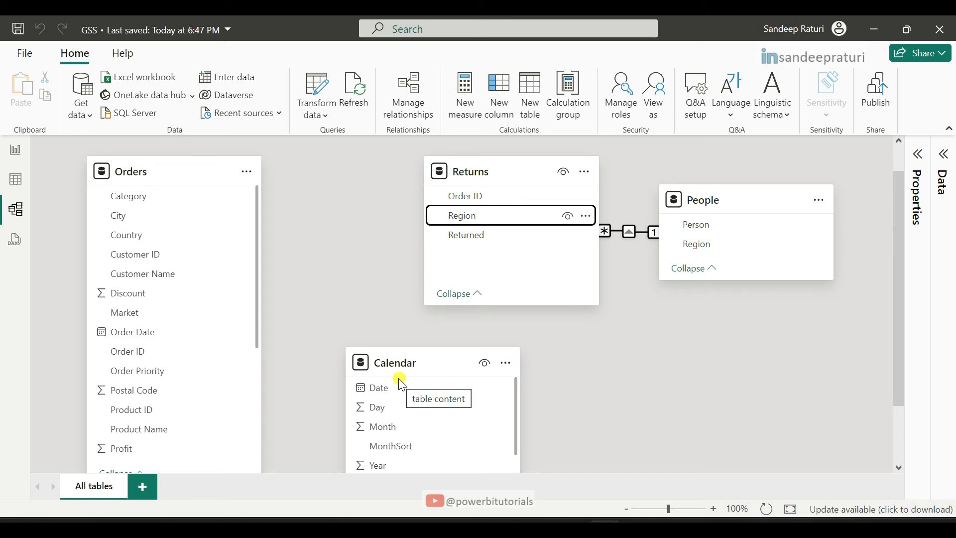
Create an active many-to-one relationship from Orders[Order Date] to Calendar[Date] with single cross-filter direction
{"action": "scroll", "coordinate": [402, 385], "scroll_direction": "down", "scroll_amount": 1}
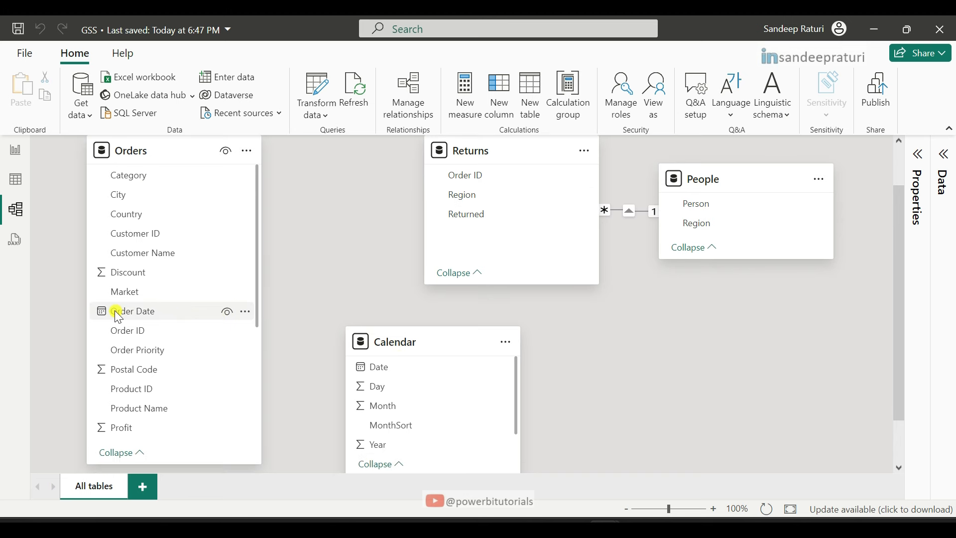
{"action": "left_click_drag", "start_coordinate": [114, 309], "coordinate": [396, 370]}
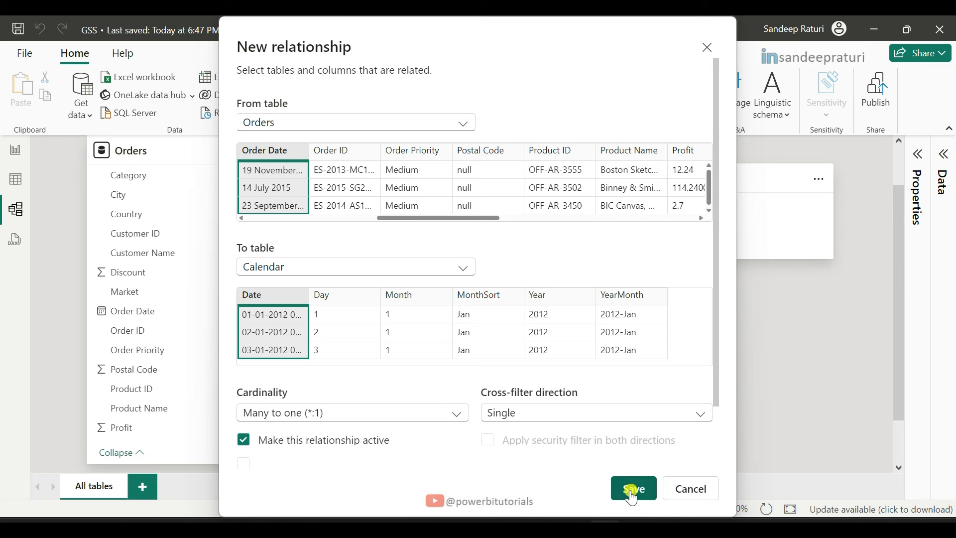
{"action": "left_click", "coordinate": [633, 488]}
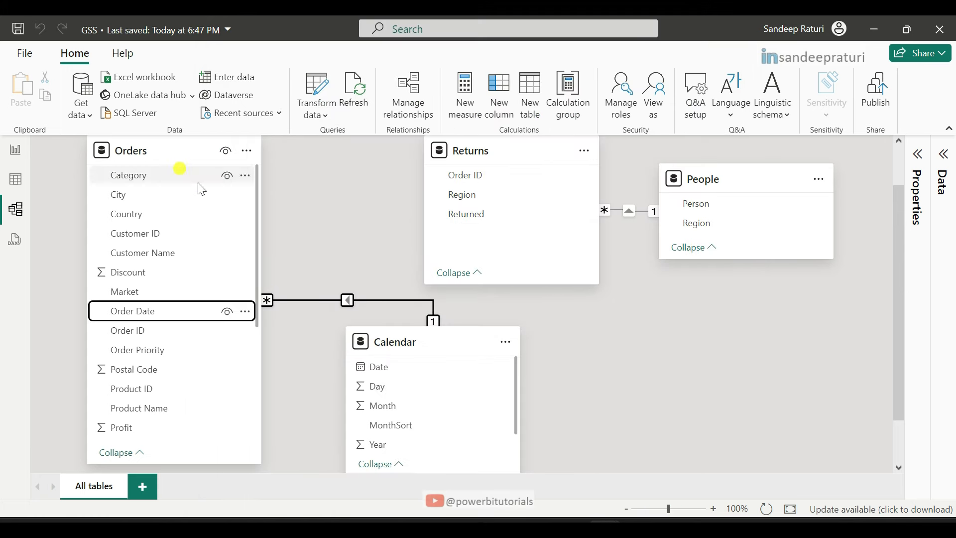
Create an inactive many-to-one relationship from Orders[Ship Date] to Calendar[Date] with single cross-filter direction
{"action": "scroll", "coordinate": [426, 339], "scroll_direction": "up", "scroll_amount": 1}
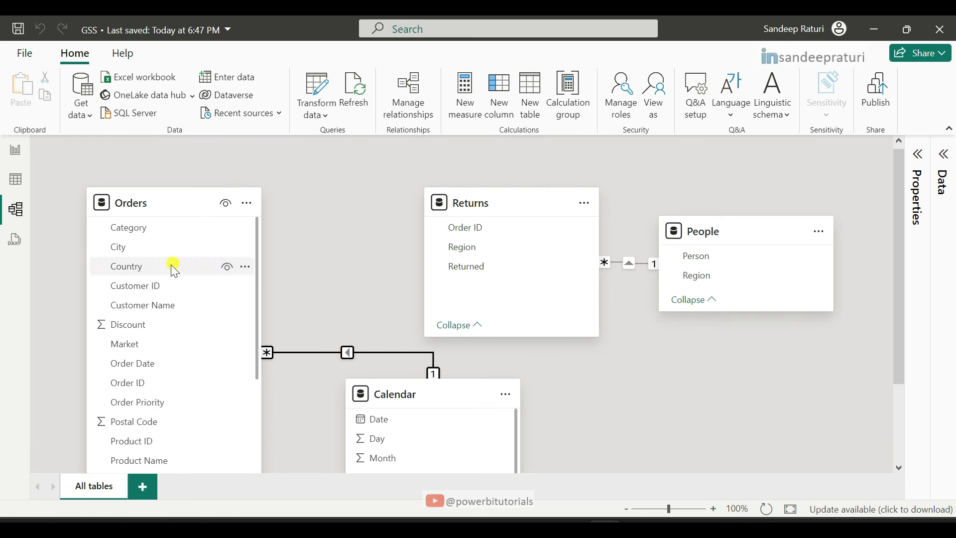
{"action": "scroll", "coordinate": [180, 364], "scroll_direction": "down", "scroll_amount": 3}
{"action": "scroll", "coordinate": [183, 370], "scroll_direction": "down", "scroll_amount": 4}
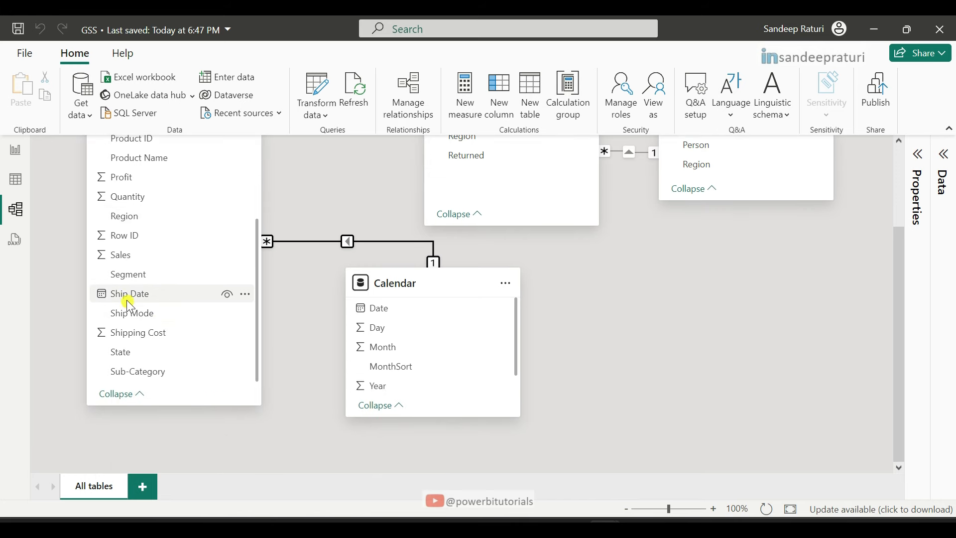
{"action": "left_click_drag", "start_coordinate": [127, 301], "coordinate": [401, 310]}
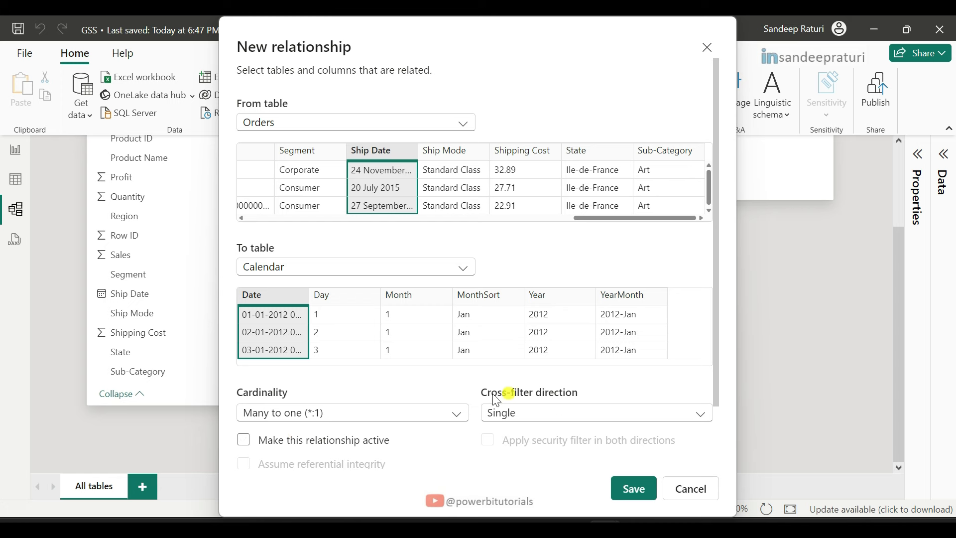
{"action": "left_click", "coordinate": [635, 491]}
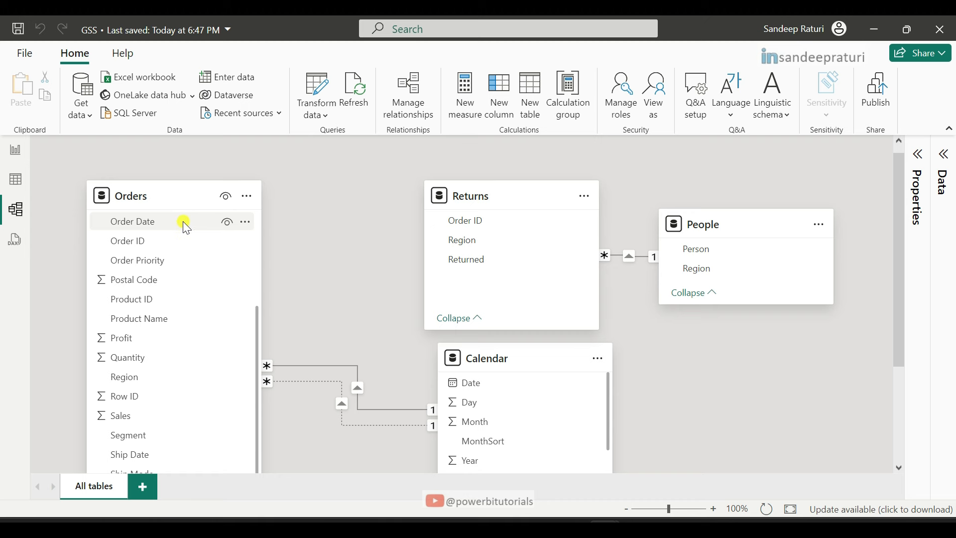
Review the settings of the active relationship between Orders[Order Date] and Calendar[Date] without changing them
{"action": "double_click", "coordinate": [359, 389]}
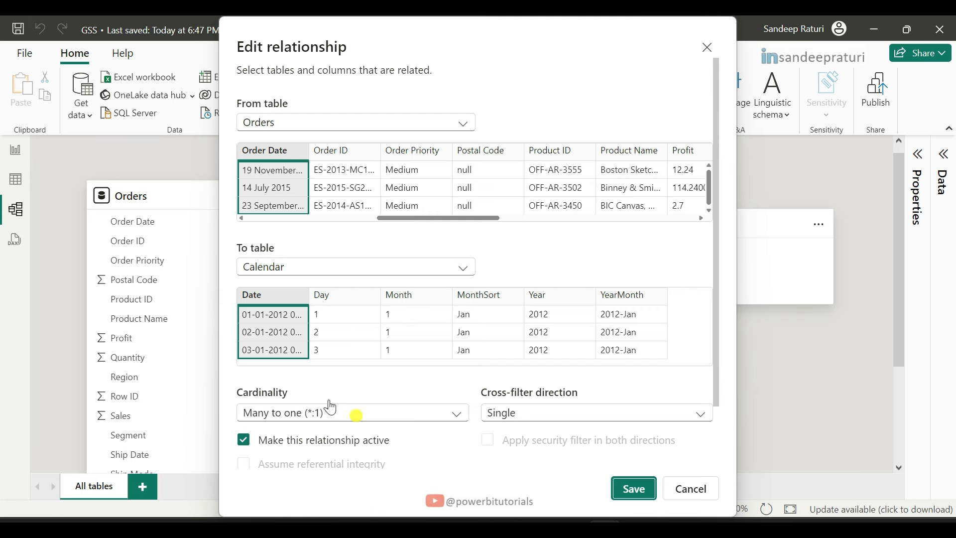
{"action": "key", "text": "Escape"}
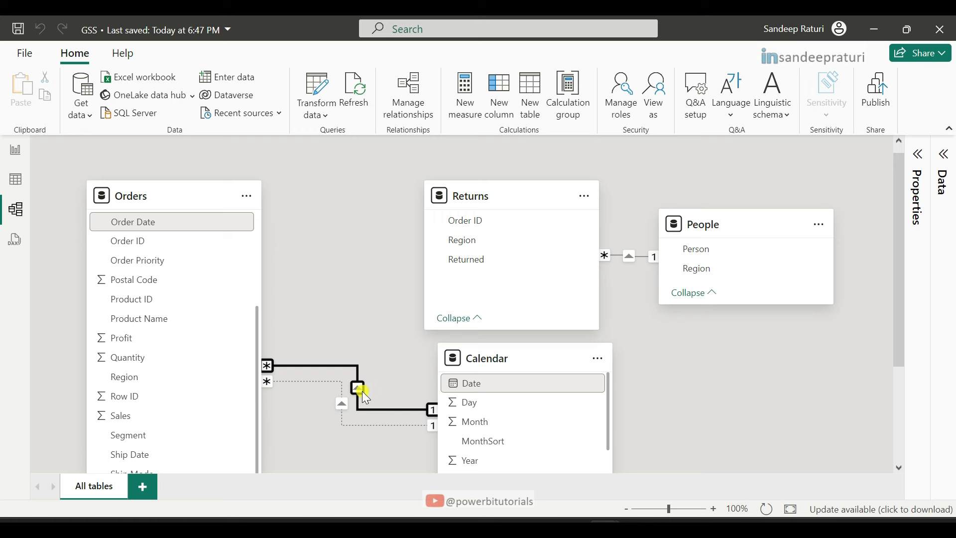
Try to make the inactive relationship between Orders[Ship Date] and Calendar[Date] active, leaving the dialog without saving
{"action": "scroll", "coordinate": [354, 390], "scroll_direction": "down", "scroll_amount": 1}
{"action": "left_click", "coordinate": [342, 360]}
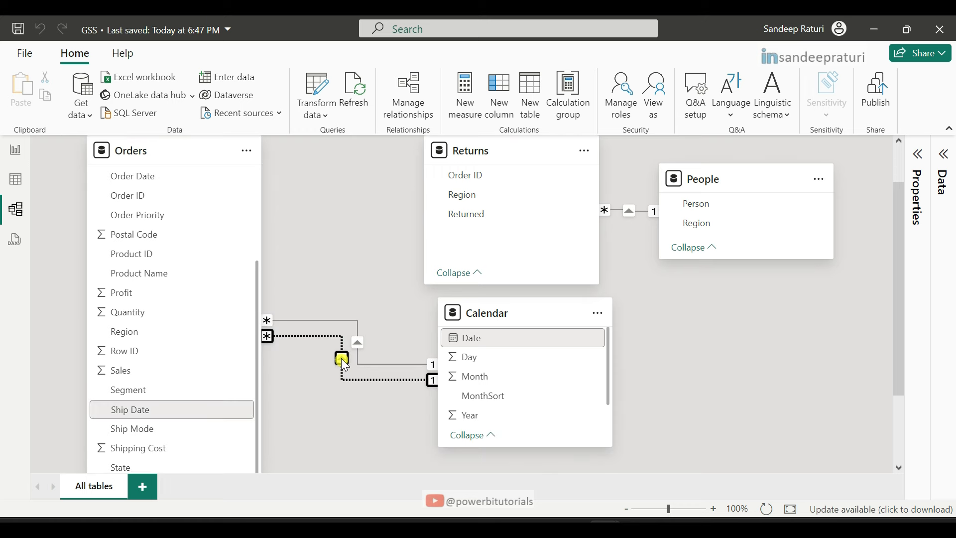
{"action": "double_click", "coordinate": [341, 358]}
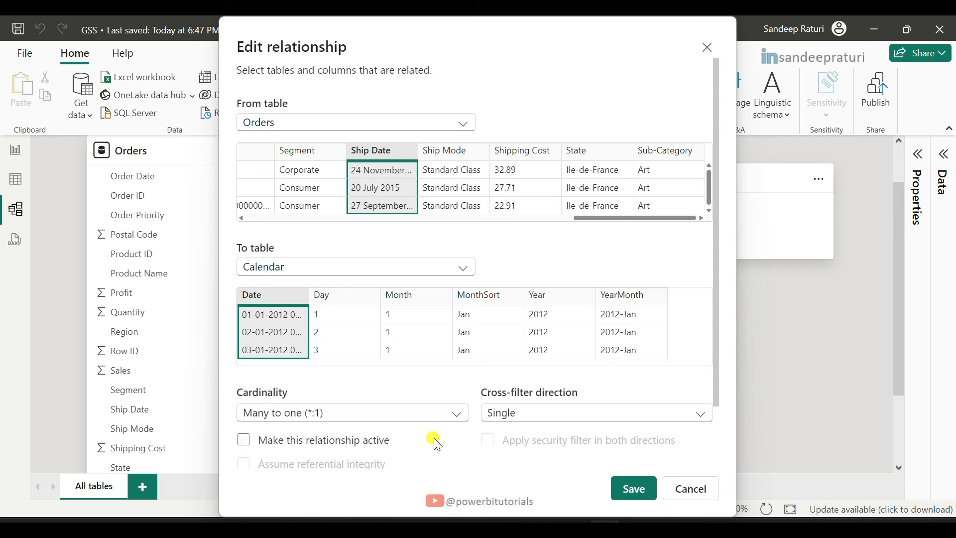
{"action": "scroll", "coordinate": [437, 445], "scroll_direction": "down", "scroll_amount": 2}
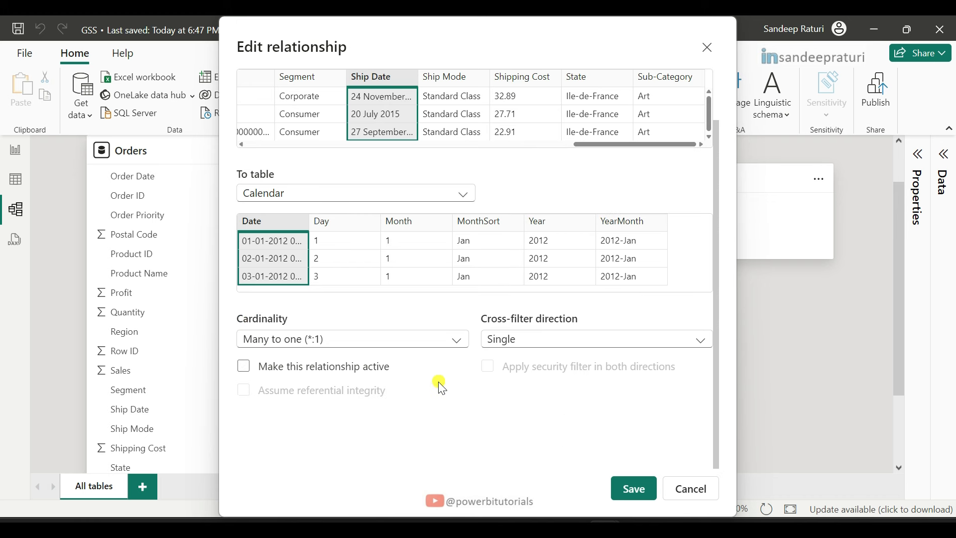
{"action": "left_click", "coordinate": [244, 367]}
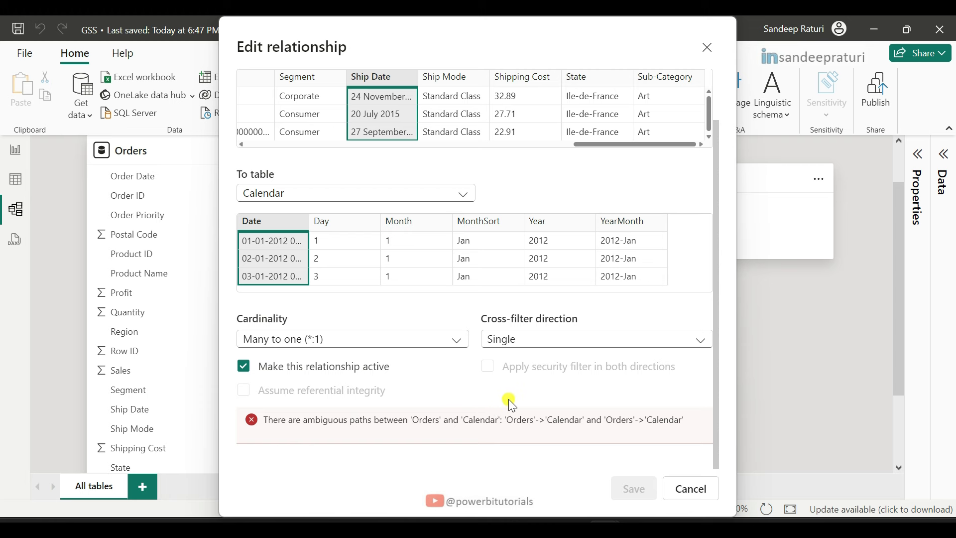
{"action": "key", "text": "Escape"}
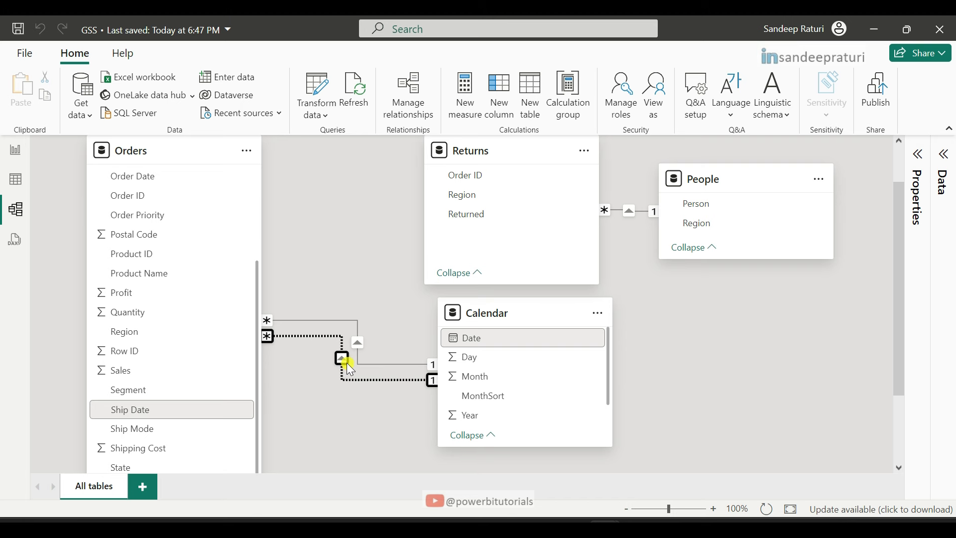
Create an active many-to-one relationship from Orders[Order ID] to Returns[Order ID] with cross-filter direction Both, and shift the Calendar table away from Returns
{"action": "scroll", "coordinate": [342, 323], "scroll_direction": "up", "scroll_amount": 1}
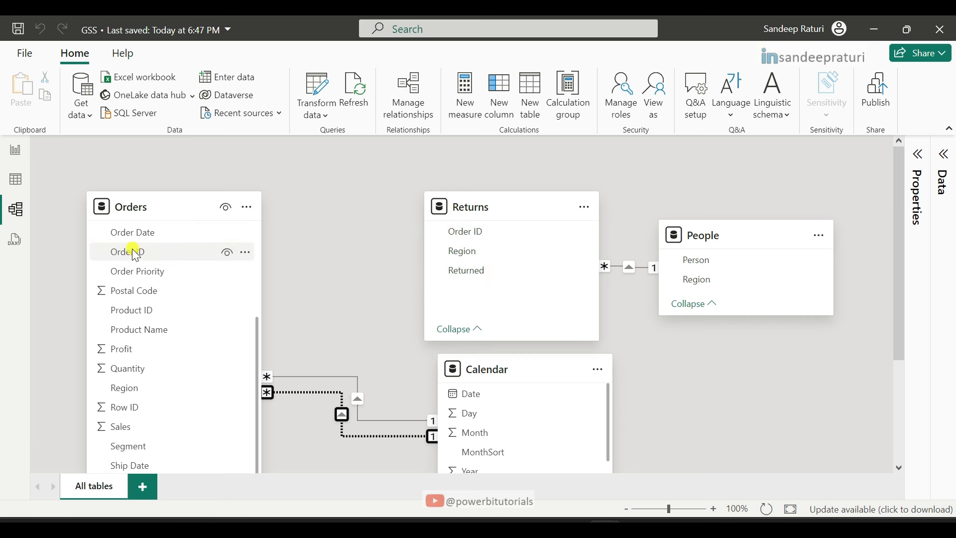
{"action": "left_click_drag", "start_coordinate": [131, 252], "coordinate": [482, 238]}
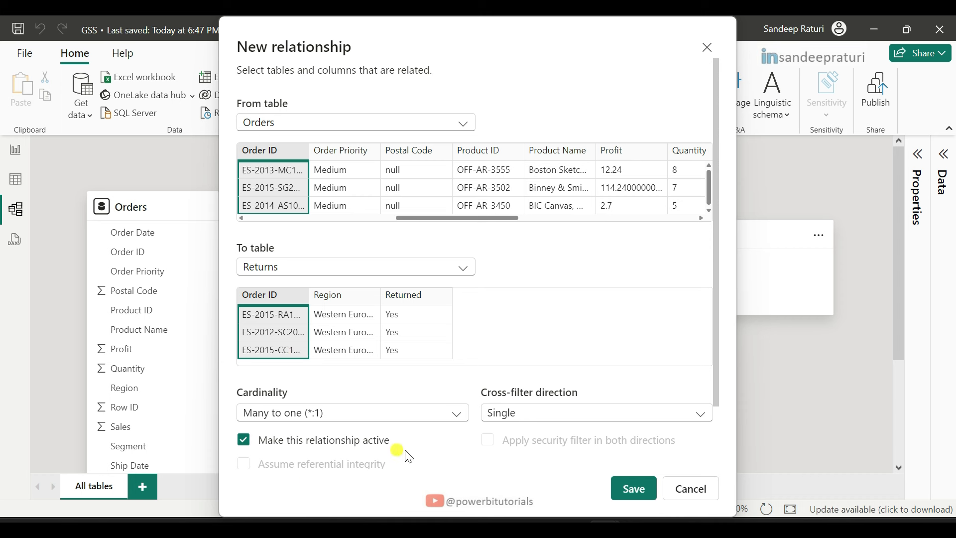
{"action": "scroll", "coordinate": [408, 455], "scroll_direction": "down", "scroll_amount": 1}
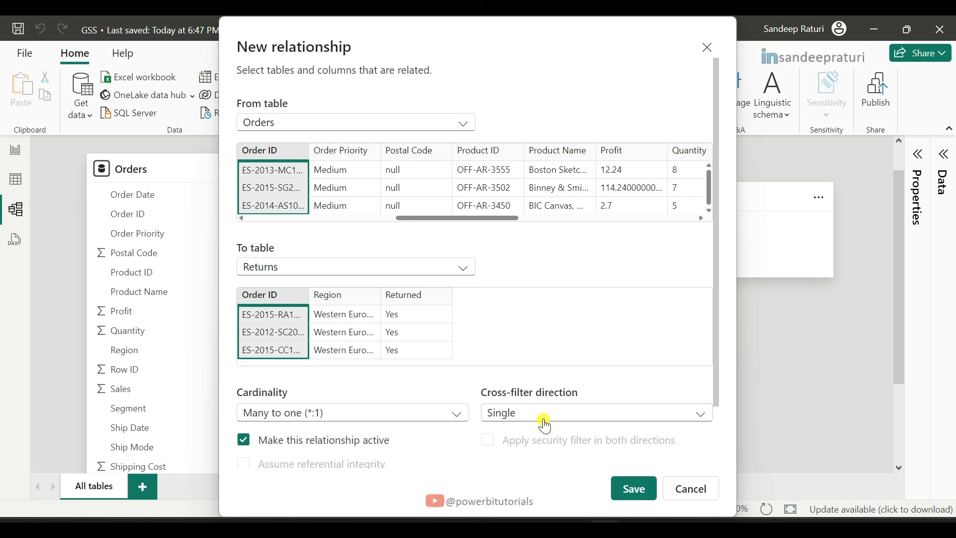
{"action": "left_click", "coordinate": [578, 418]}
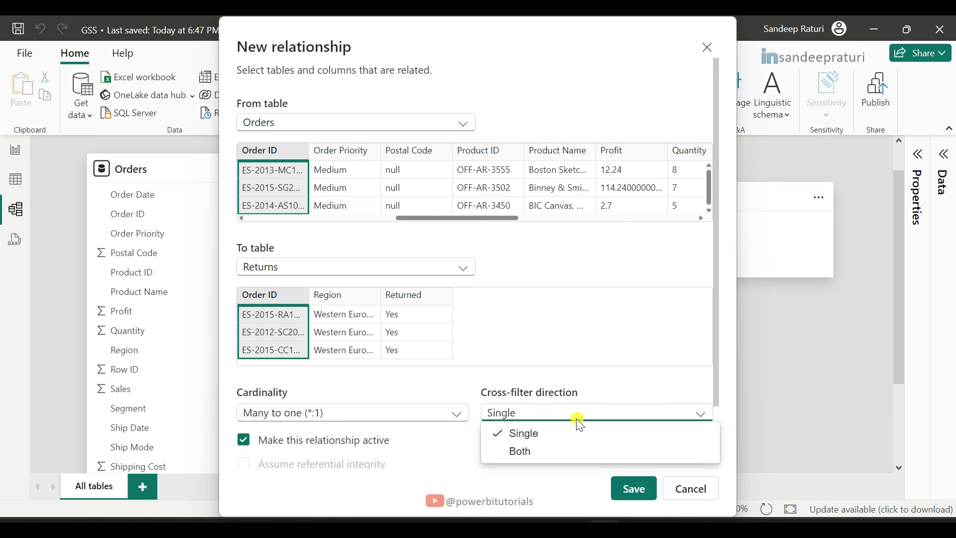
{"action": "left_click", "coordinate": [530, 461]}
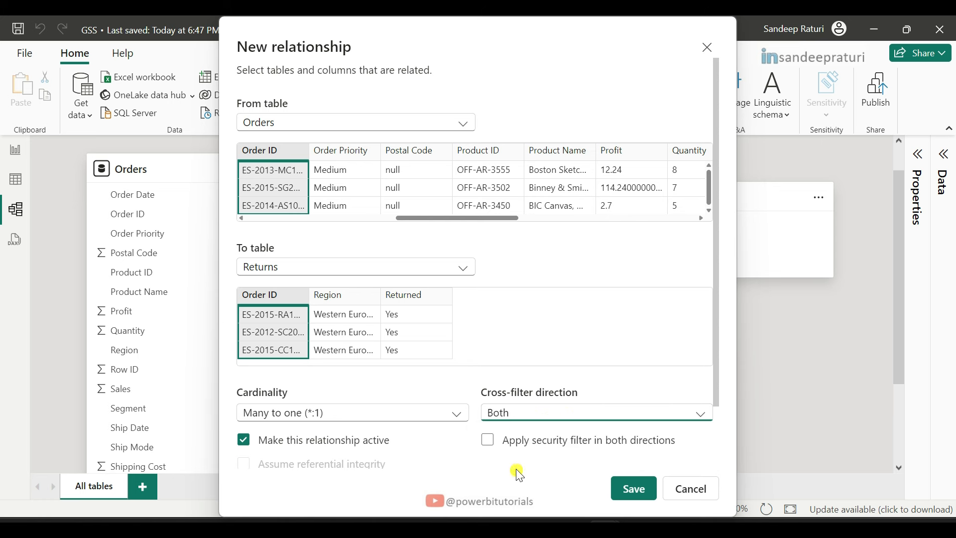
{"action": "left_click", "coordinate": [634, 489]}
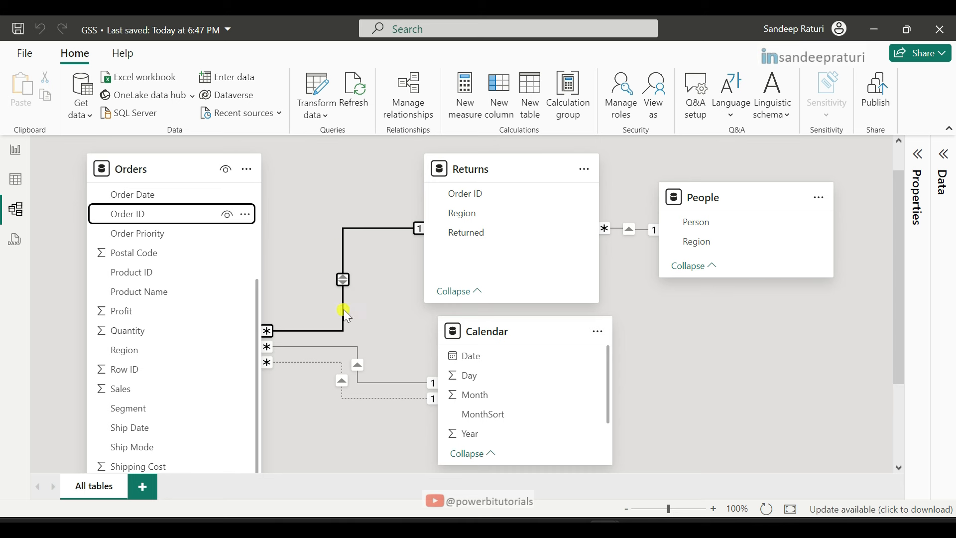
{"action": "left_click_drag", "start_coordinate": [523, 331], "coordinate": [555, 352]}
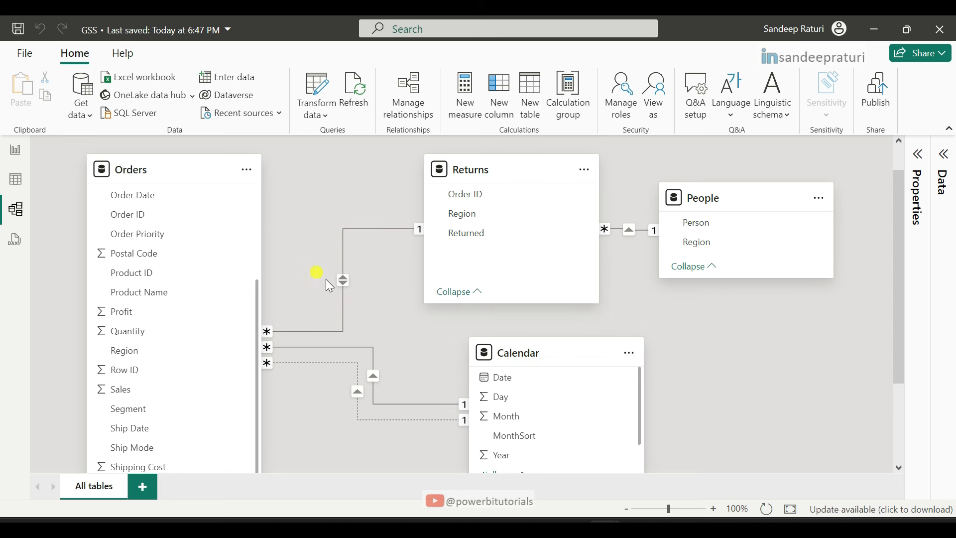
Consult the project steps slide and the finished dashboard's Summary page, returning to the GSS report canvas
{"action": "mouse_move", "coordinate": [501, 183]}
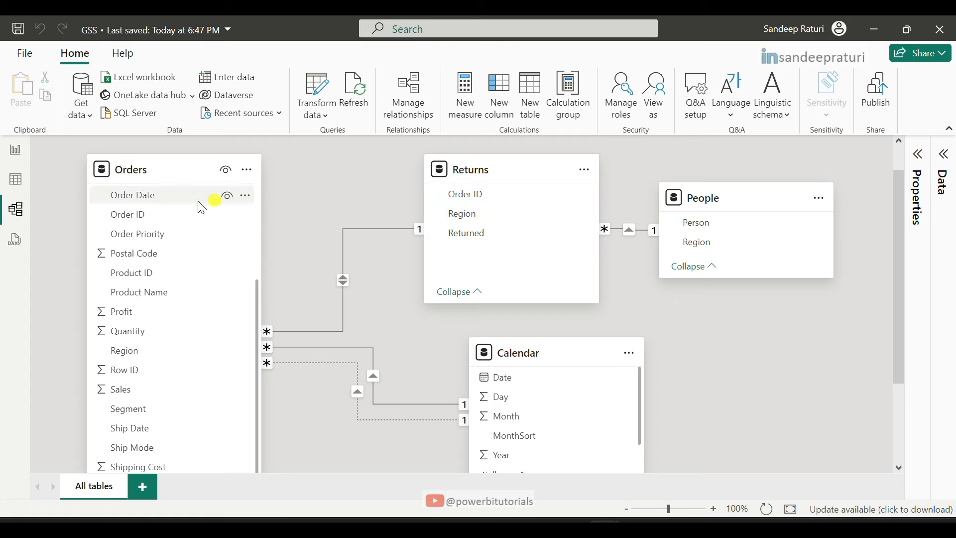
{"action": "key", "text": "alt+Tab"}
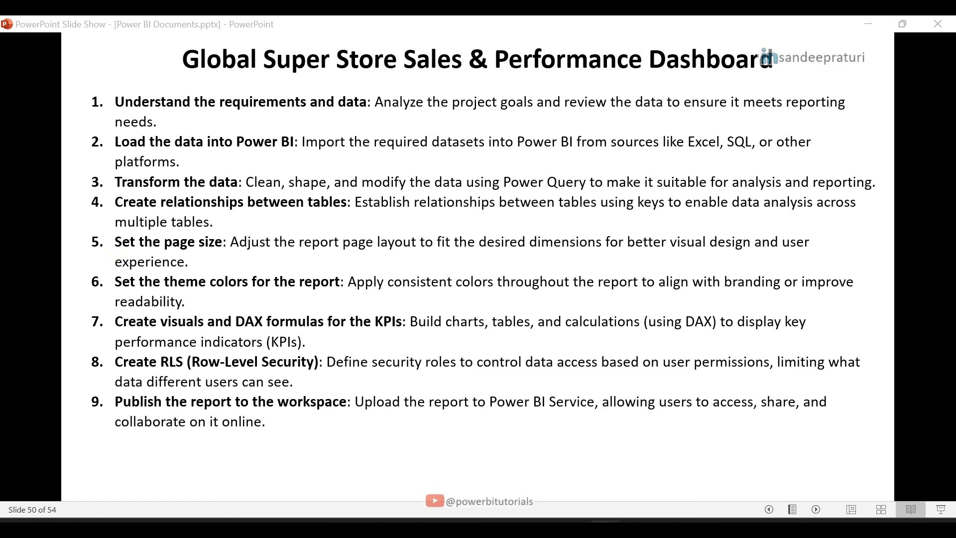
{"action": "mouse_move", "coordinate": [605, 528]}
{"action": "left_click", "coordinate": [513, 434]}
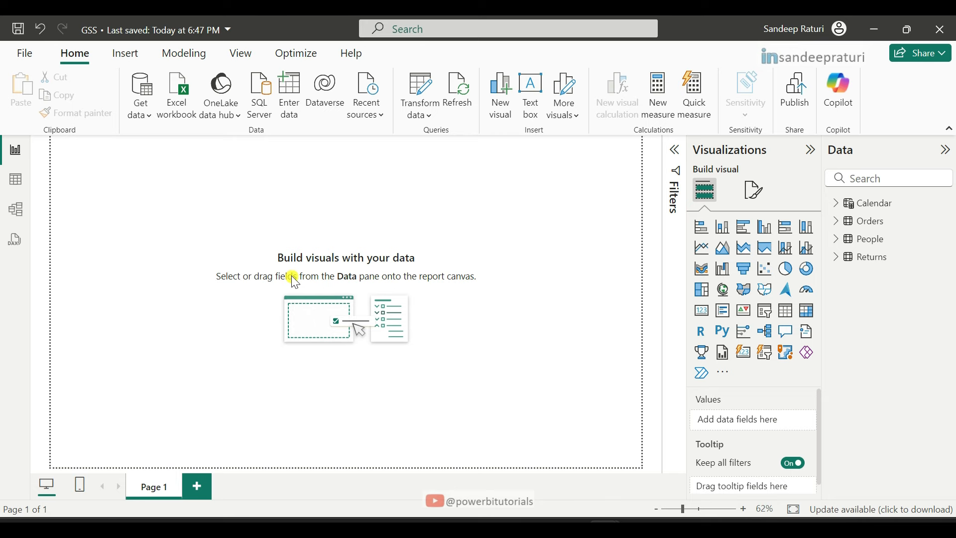
{"action": "mouse_move", "coordinate": [596, 513]}
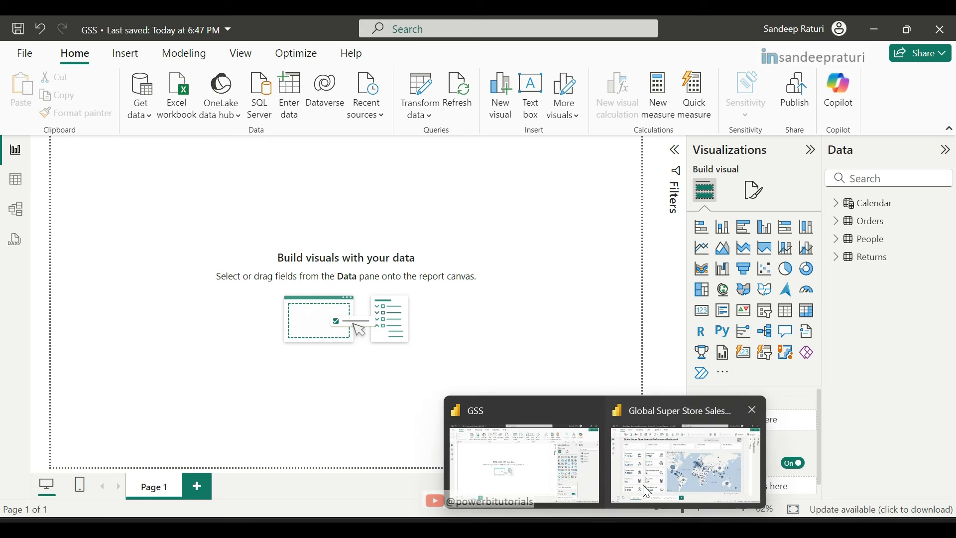
{"action": "left_click", "coordinate": [647, 494]}
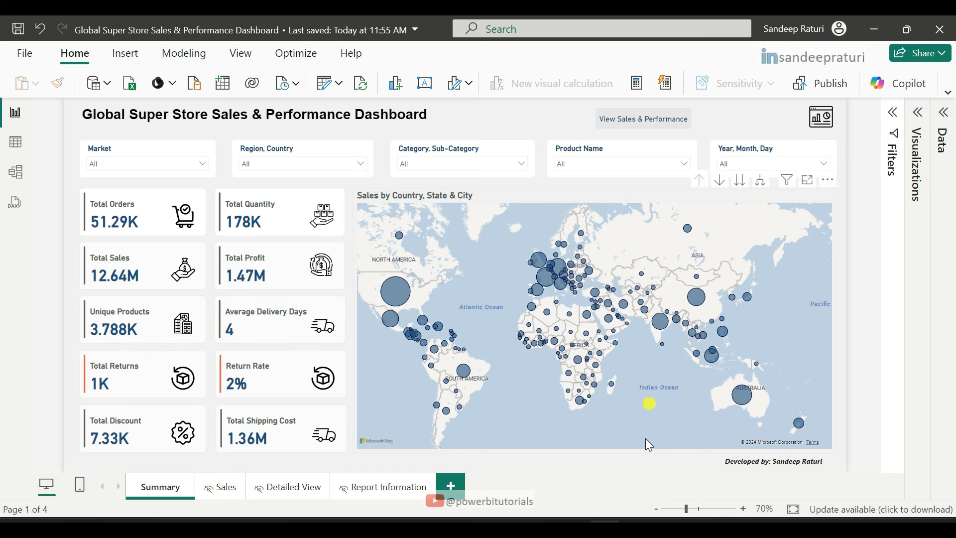
{"action": "mouse_move", "coordinate": [605, 521]}
{"action": "left_click", "coordinate": [524, 463]}
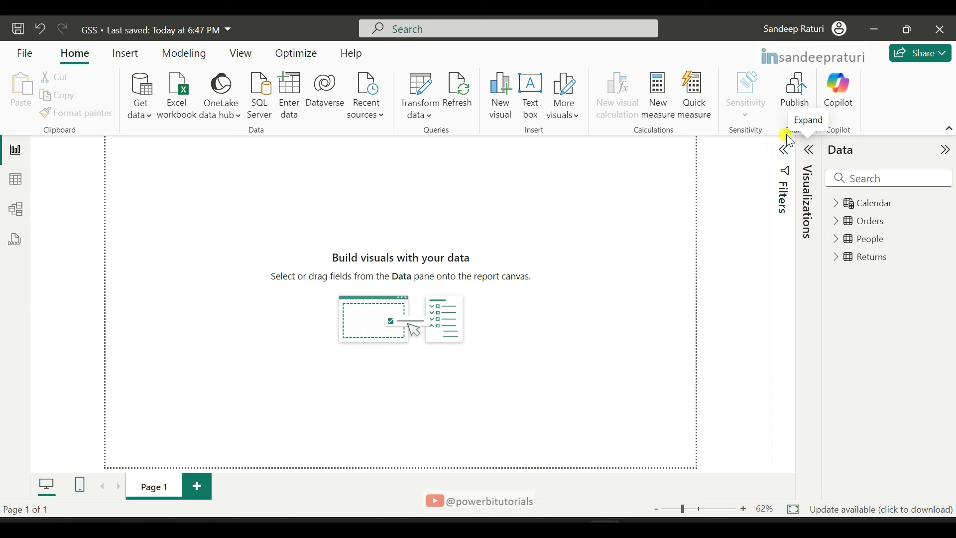
Open the canvas settings in the page formatting options for Page 1
{"action": "left_click", "coordinate": [813, 150]}
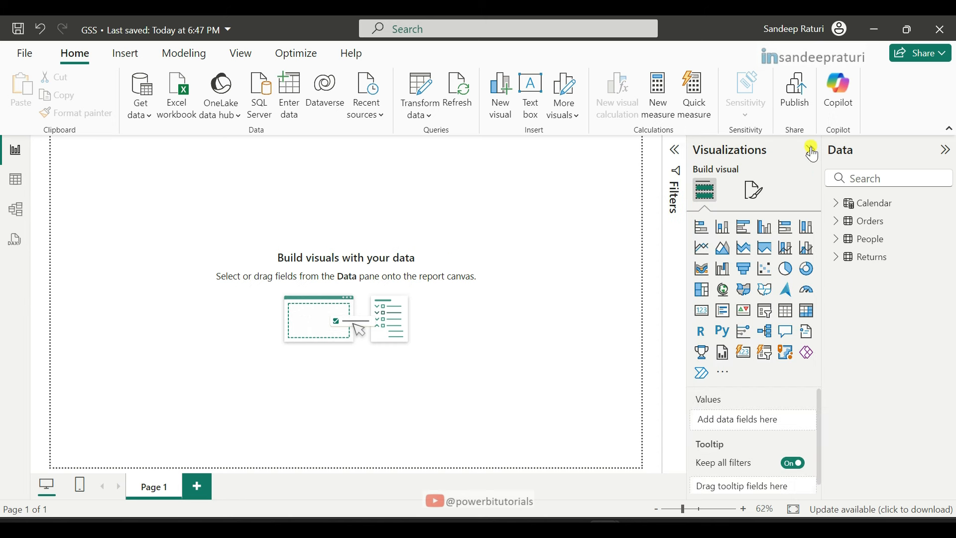
{"action": "left_click", "coordinate": [756, 192]}
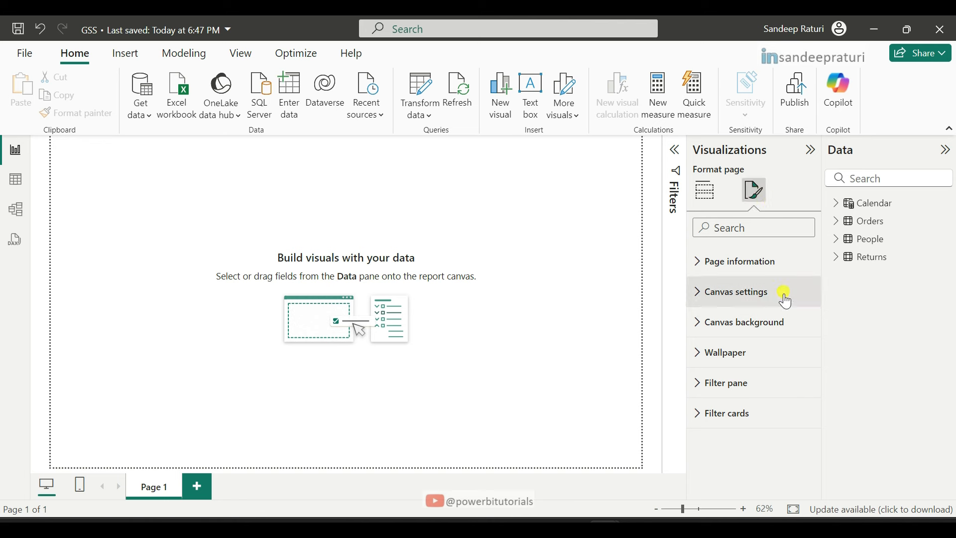
{"action": "left_click", "coordinate": [699, 295]}
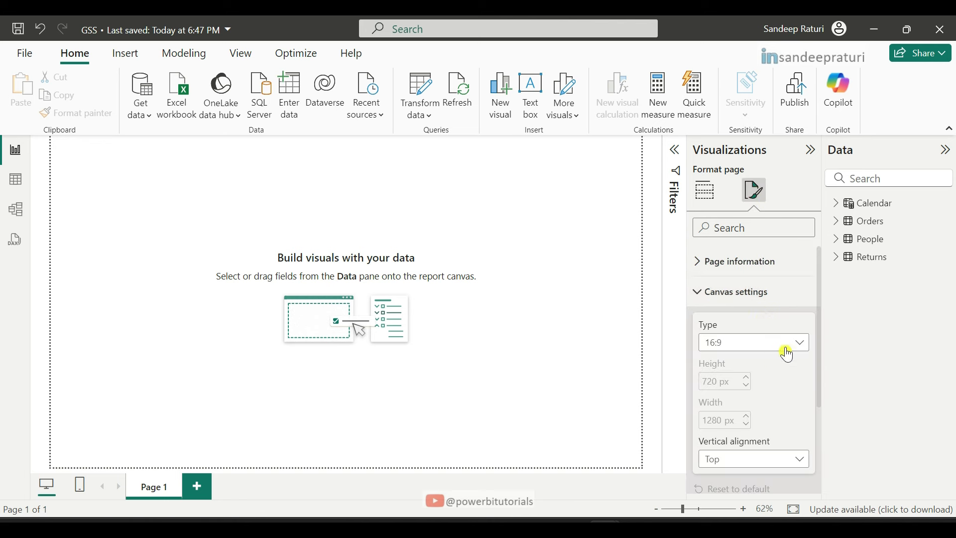
Try the 4:3, Letter and Tooltip canvas types on Page 1
{"action": "left_click", "coordinate": [743, 351]}
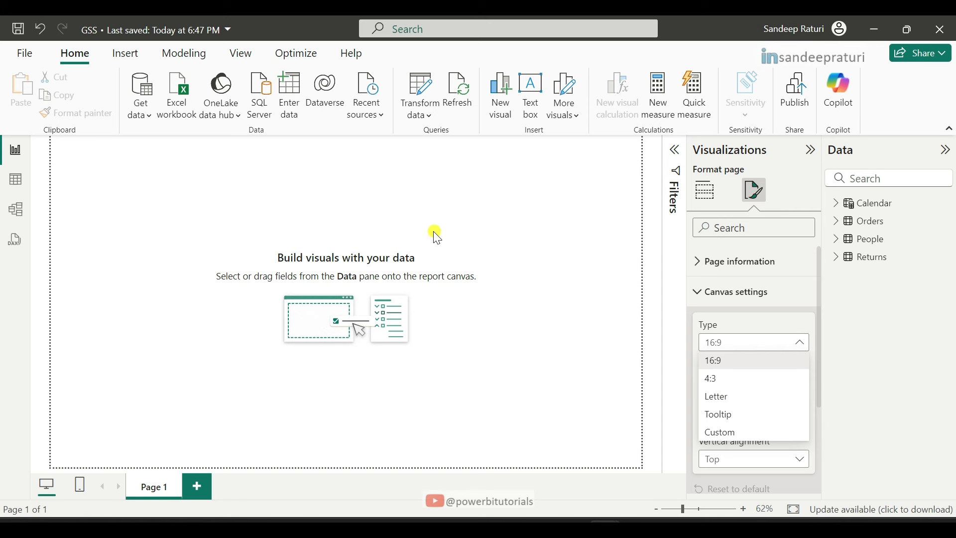
{"action": "left_click", "coordinate": [730, 386]}
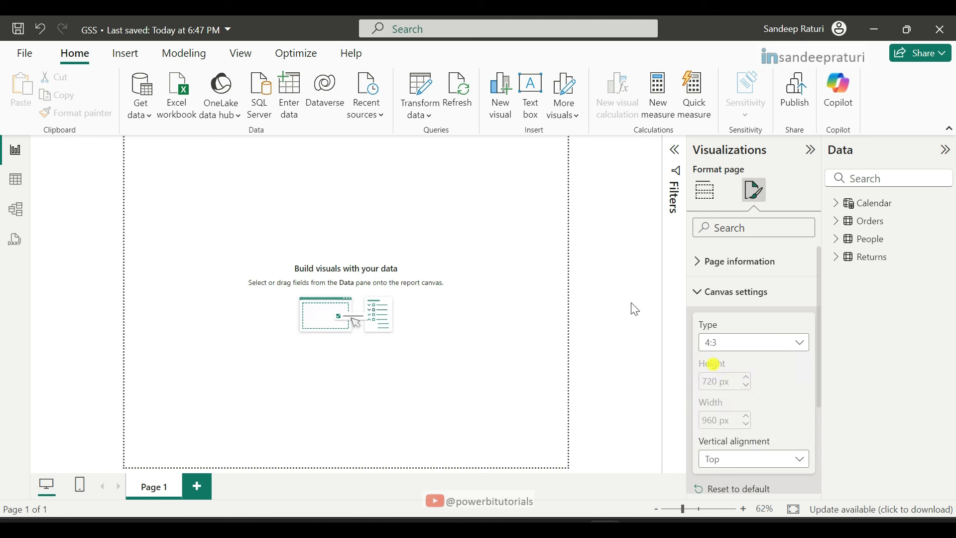
{"action": "left_click", "coordinate": [721, 343]}
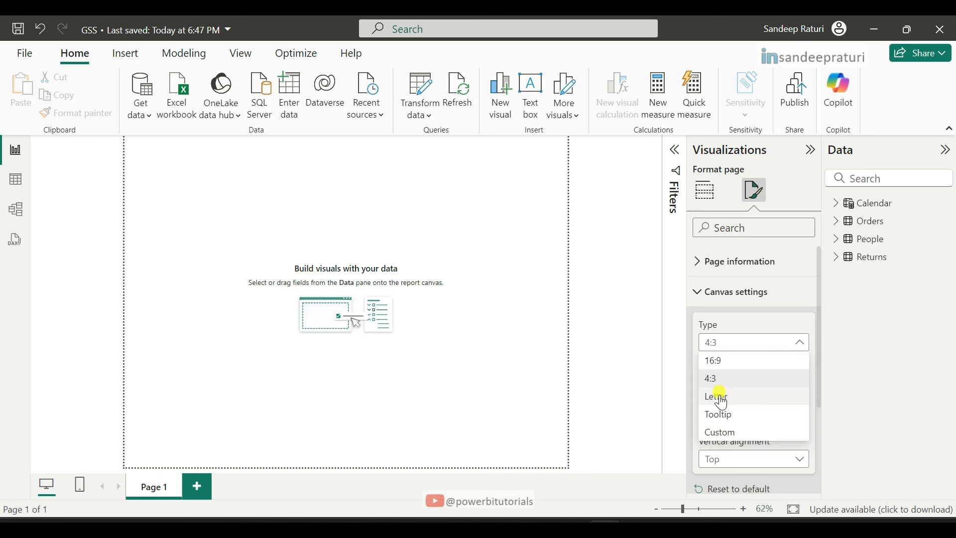
{"action": "left_click", "coordinate": [747, 398]}
{"action": "left_click", "coordinate": [747, 343]}
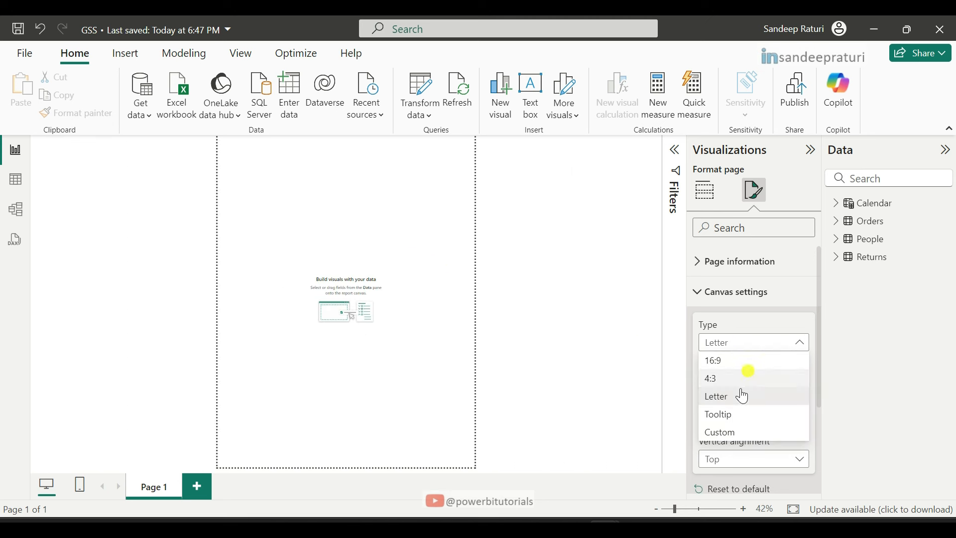
{"action": "left_click", "coordinate": [731, 418]}
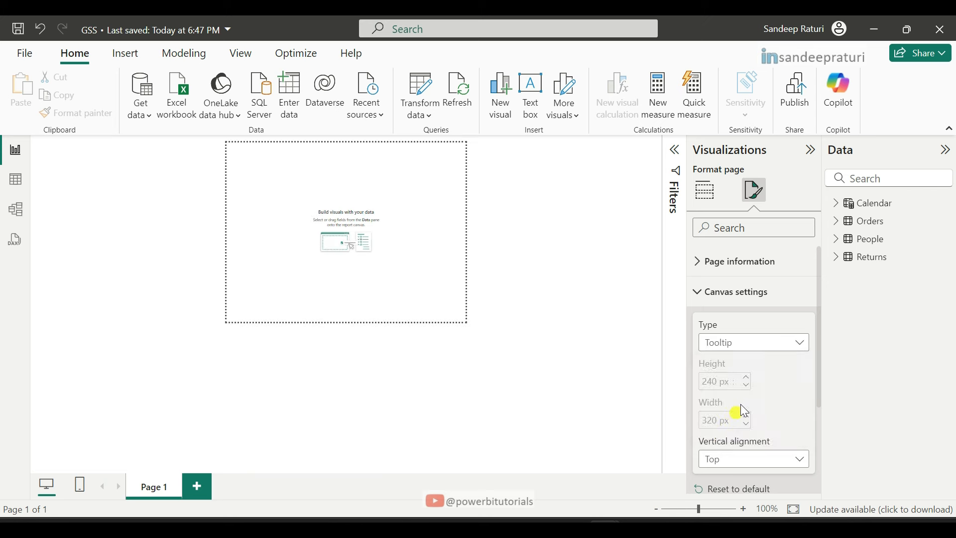
Set Page 1's canvas type to Custom with a height of 720 px and a width of 1500 px
{"action": "left_click", "coordinate": [747, 343]}
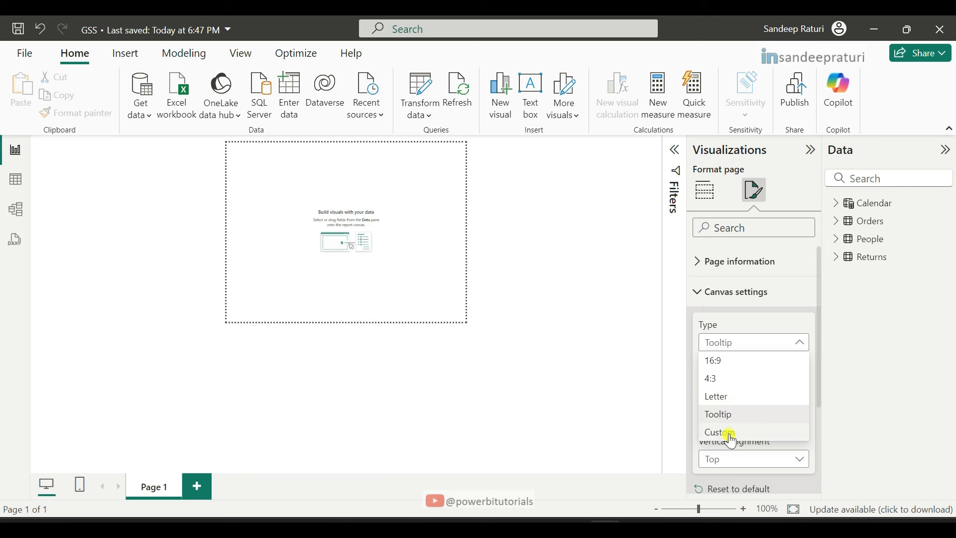
{"action": "left_click", "coordinate": [732, 433]}
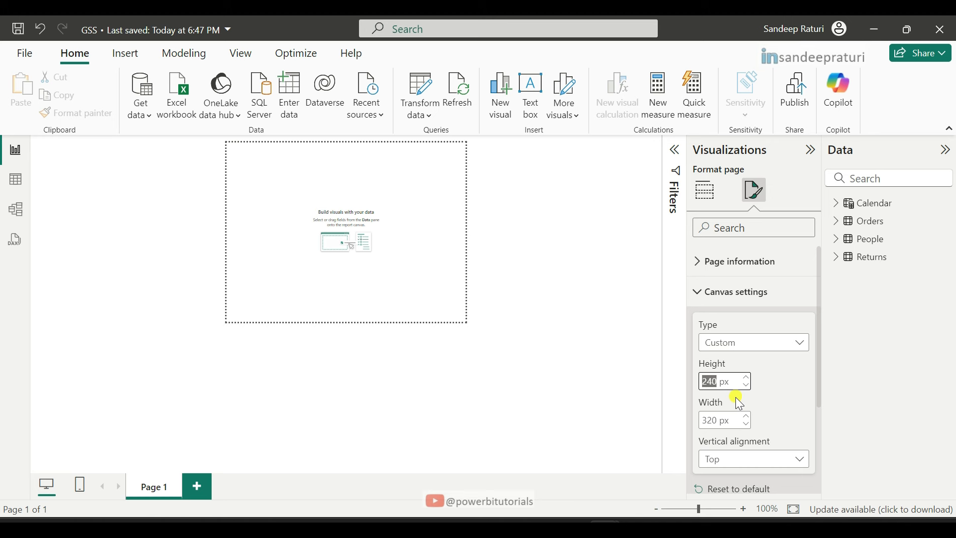
{"action": "type", "text": "720"}
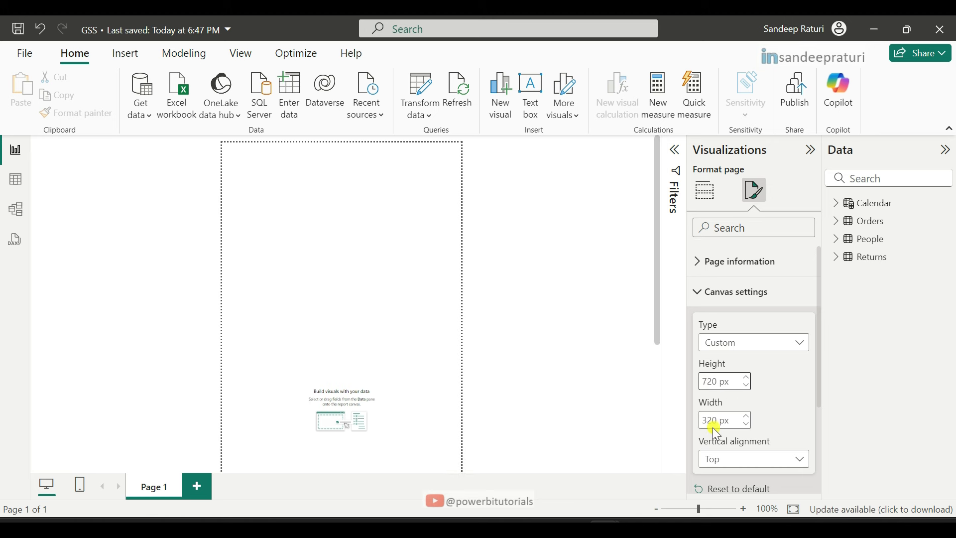
{"action": "left_click", "coordinate": [711, 423]}
{"action": "type", "text": "1500"}
{"action": "key", "text": "Return"}
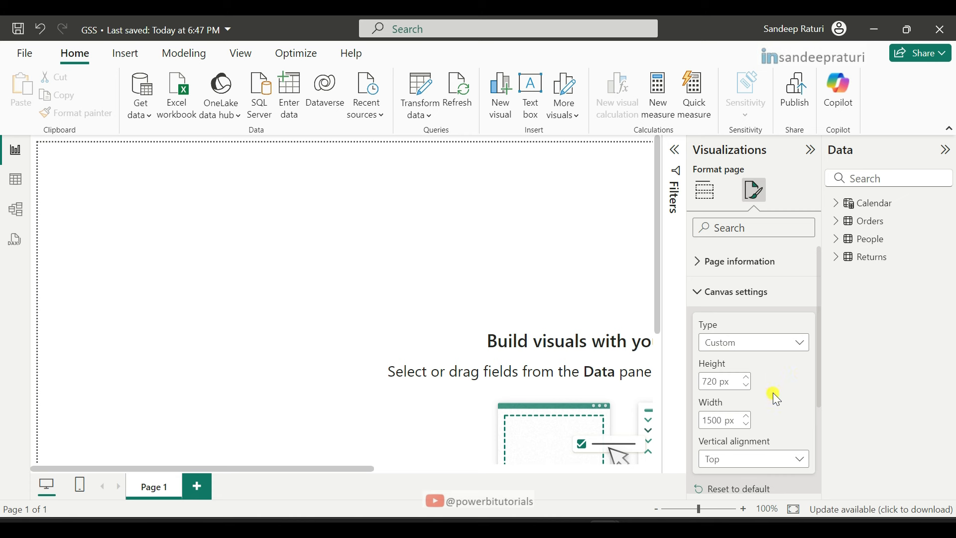
Set the report's page view to Fit to page
{"action": "left_click", "coordinate": [241, 53]}
{"action": "left_click", "coordinate": [396, 109]}
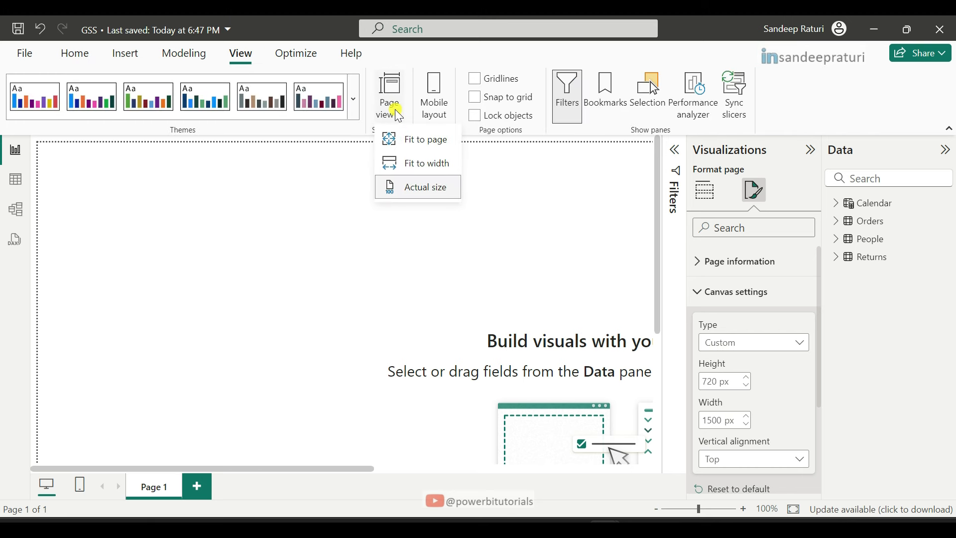
{"action": "left_click", "coordinate": [428, 144]}
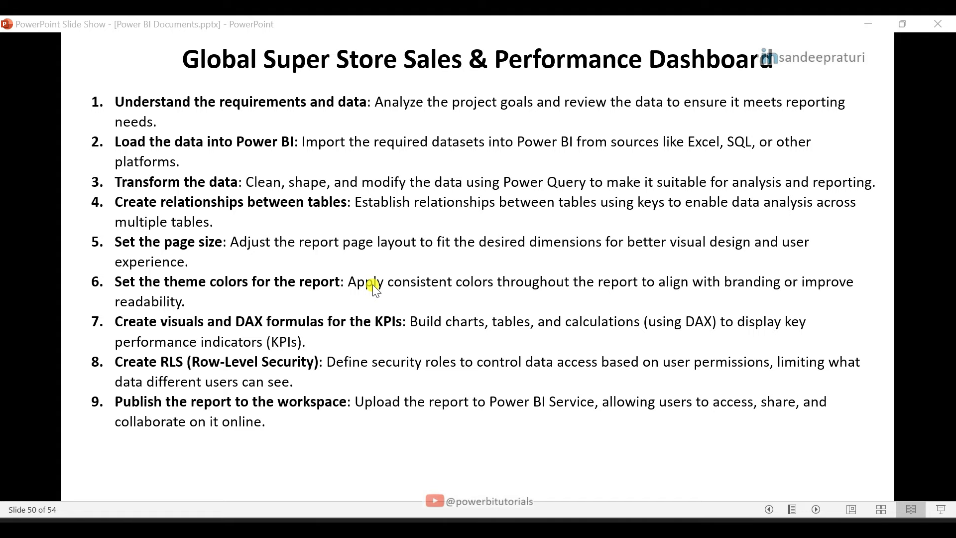
Switch to the finished Global Super Store Sales & Performance Dashboard report and review the available report themes
{"action": "mouse_move", "coordinate": [630, 511]}
{"action": "left_click", "coordinate": [647, 474]}
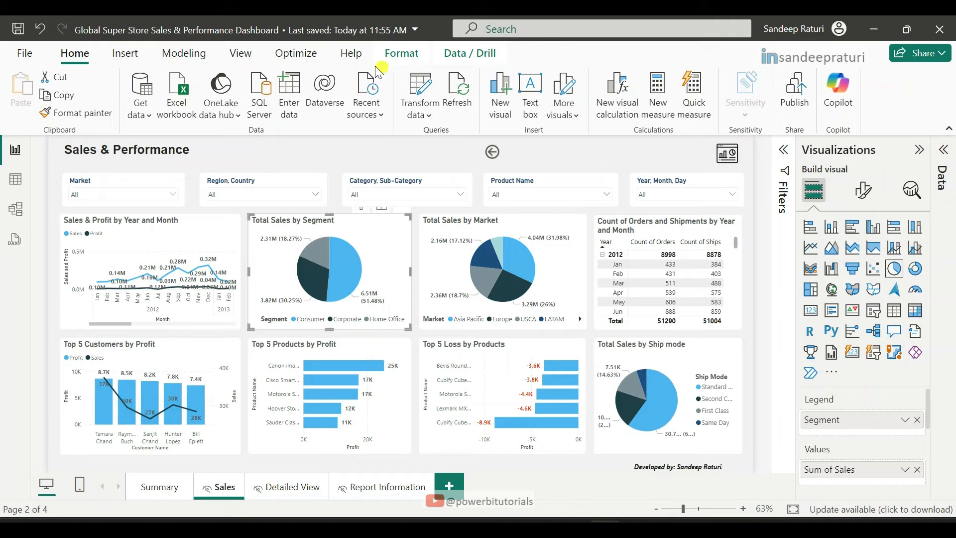
{"action": "left_click", "coordinate": [240, 55]}
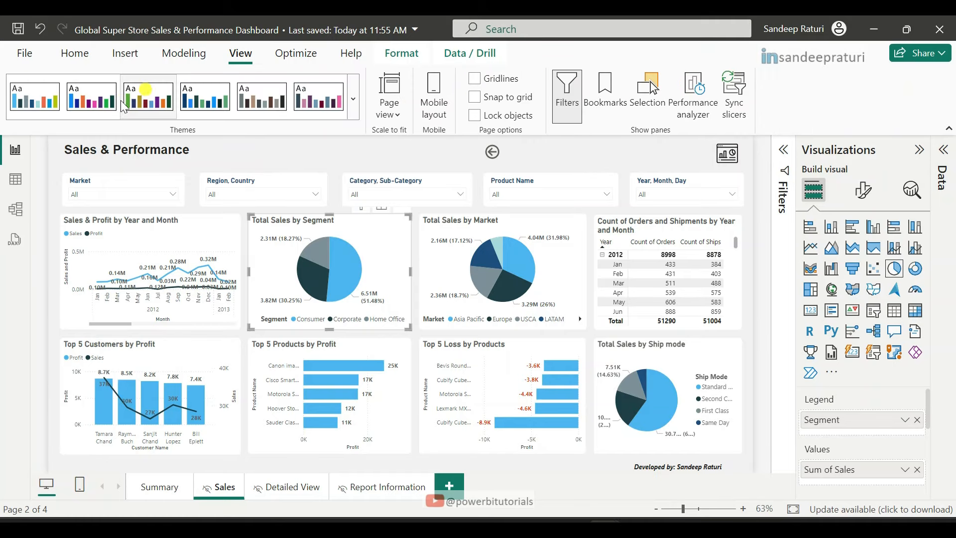
{"action": "left_click", "coordinate": [354, 100]}
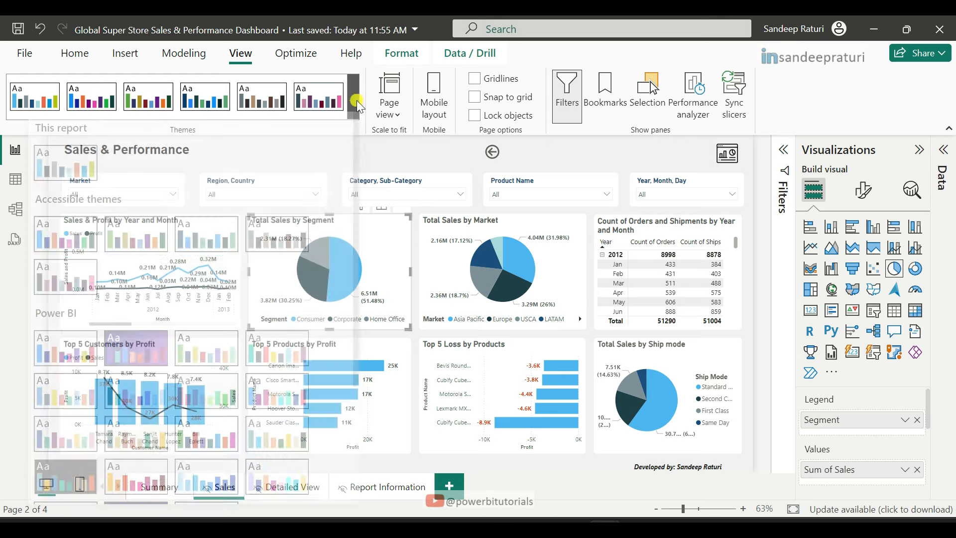
{"action": "scroll", "coordinate": [269, 324], "scroll_direction": "down", "scroll_amount": 3}
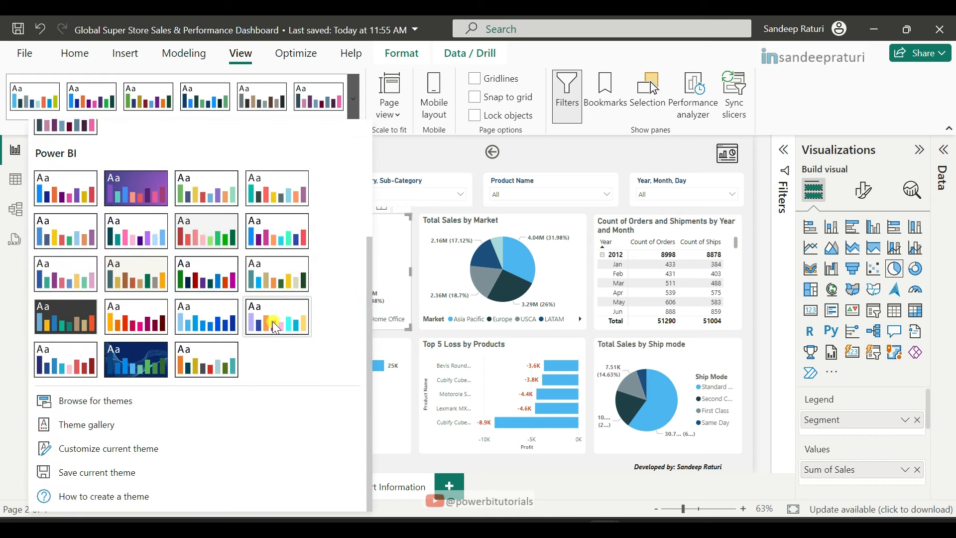
{"action": "scroll", "coordinate": [296, 369], "scroll_direction": "up", "scroll_amount": 3}
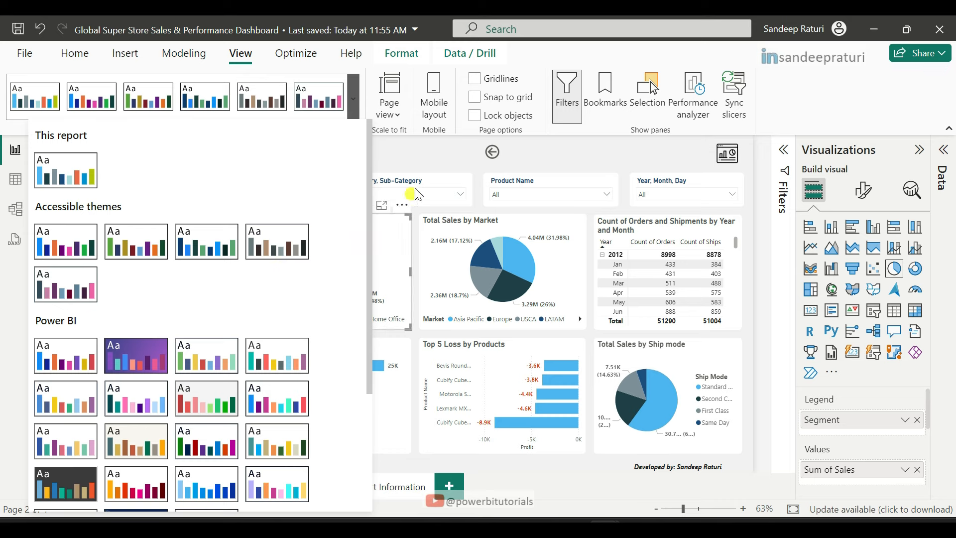
{"action": "left_click", "coordinate": [454, 152]}
Search the formatting options of the Total Sales by Segment pie chart for "color" and inspect its legend text color choices
{"action": "left_click", "coordinate": [307, 228]}
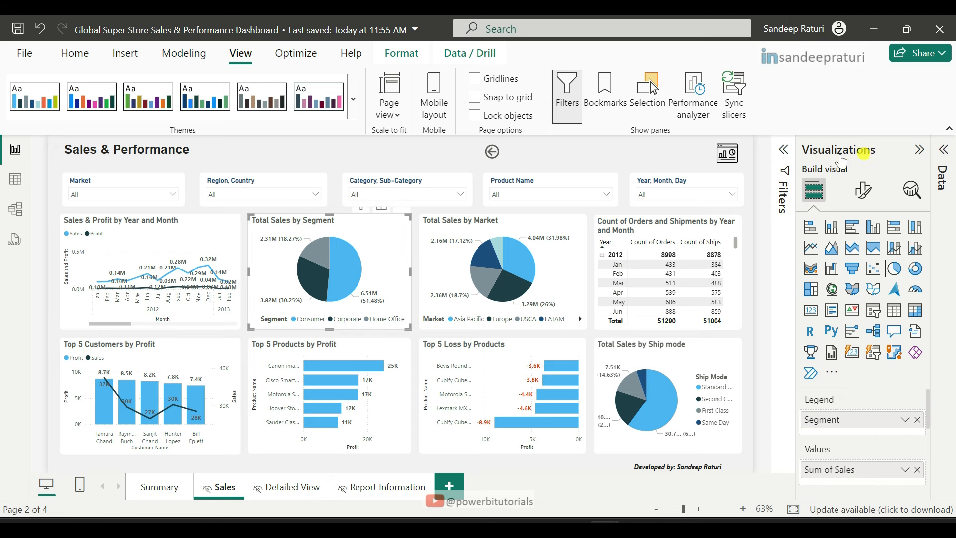
{"action": "left_click", "coordinate": [867, 202]}
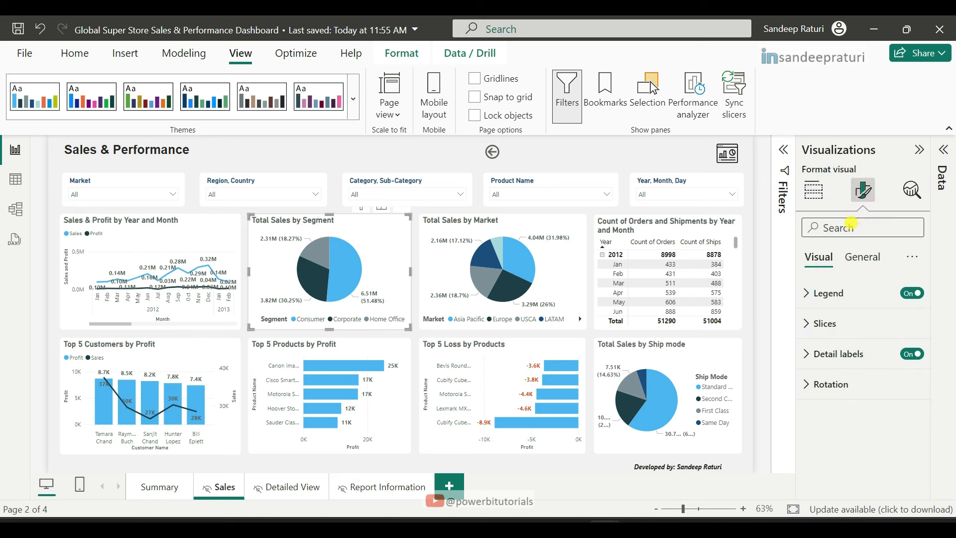
{"action": "left_click", "coordinate": [851, 224]}
{"action": "type", "text": "color"}
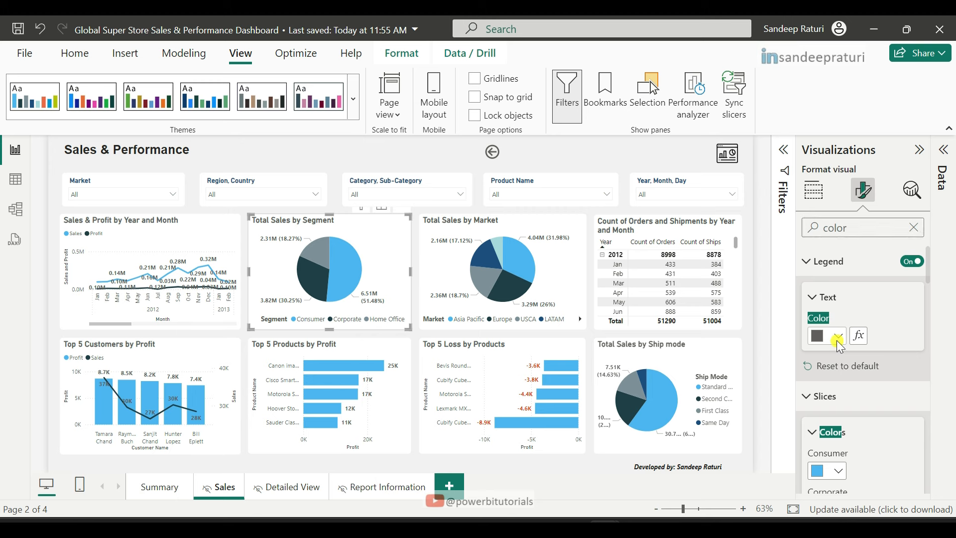
{"action": "left_click", "coordinate": [838, 339]}
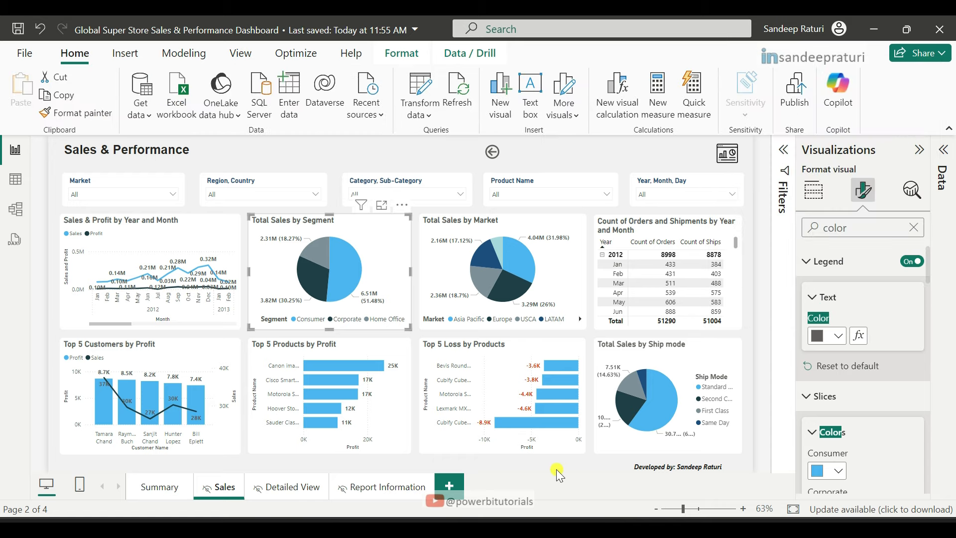
Switch to the GSS report and open the customization settings of its current theme
{"action": "mouse_move", "coordinate": [598, 521]}
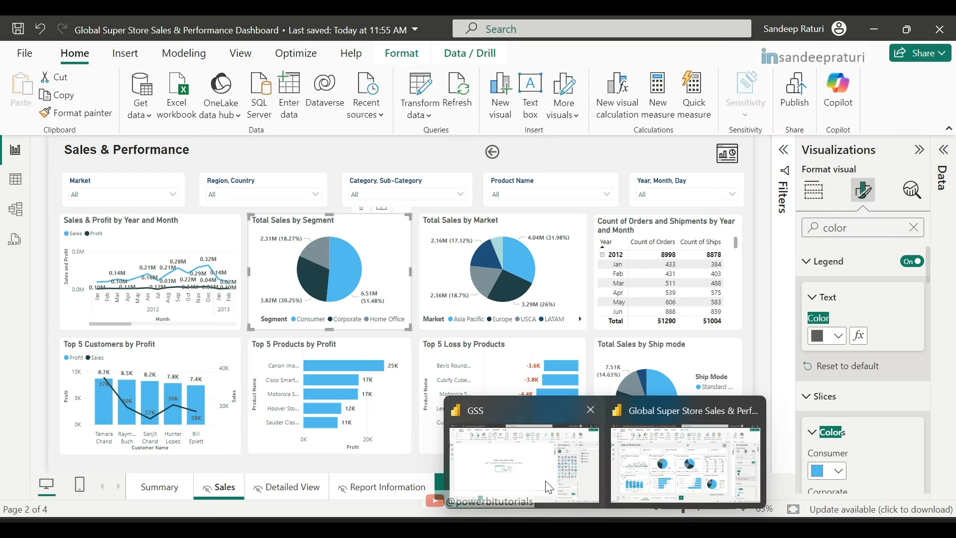
{"action": "left_click", "coordinate": [522, 459]}
{"action": "left_click", "coordinate": [241, 53]}
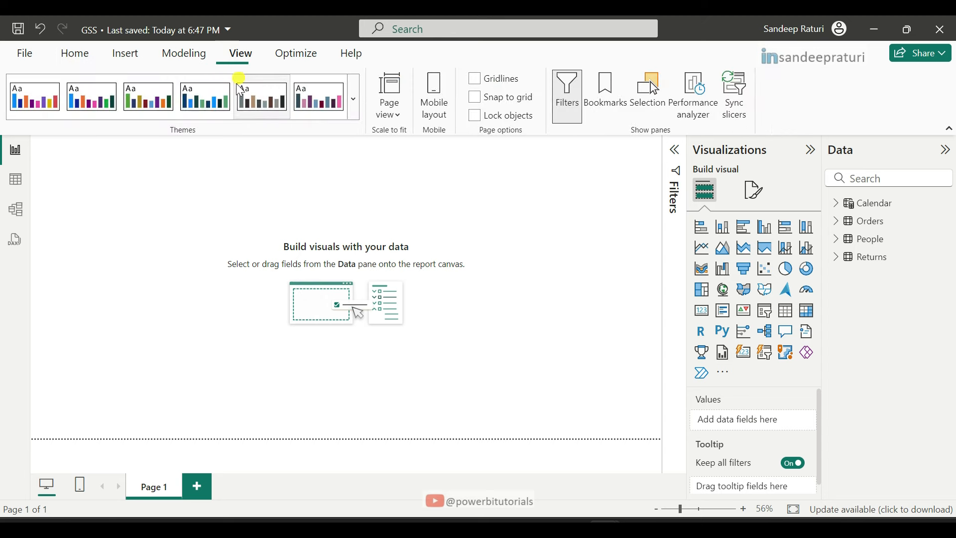
{"action": "left_click", "coordinate": [354, 98]}
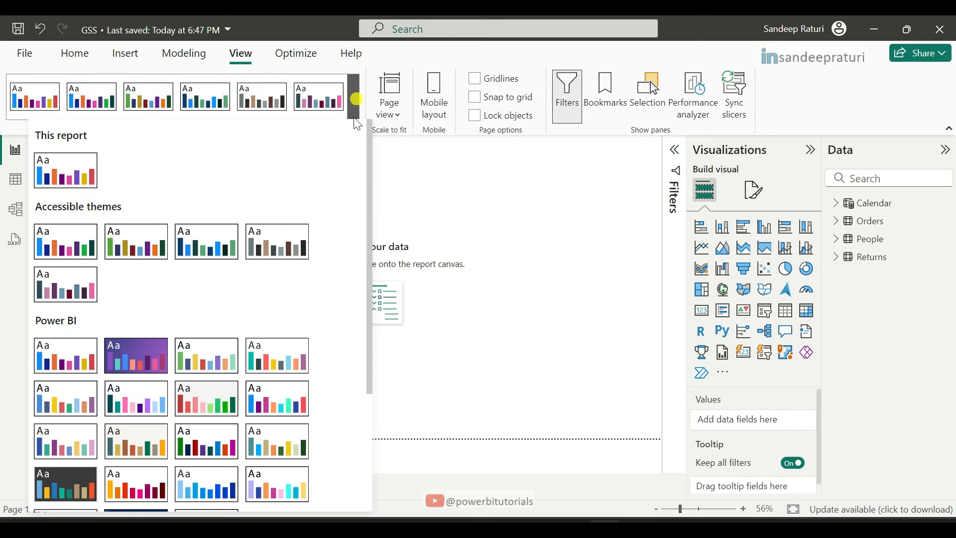
{"action": "scroll", "coordinate": [327, 356], "scroll_direction": "down", "scroll_amount": 3}
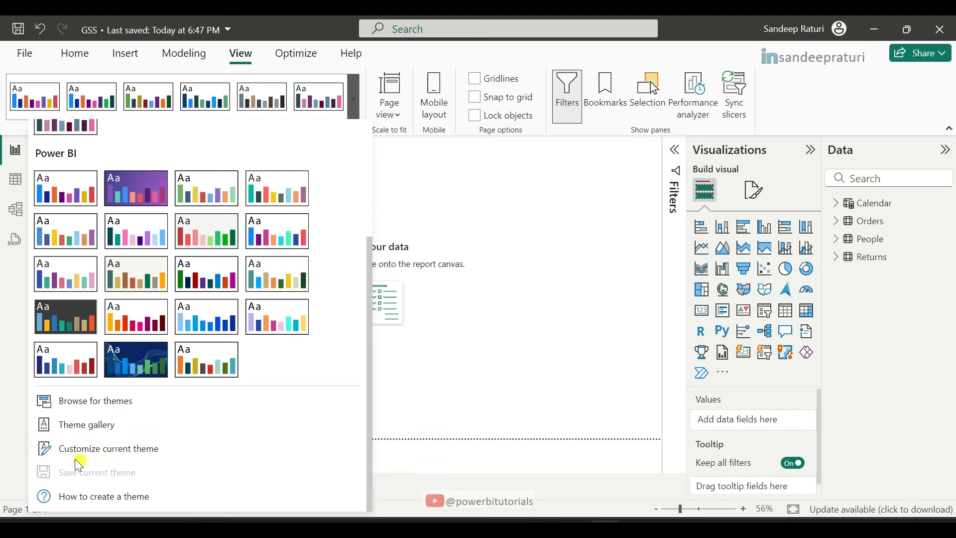
{"action": "left_click", "coordinate": [106, 456]}
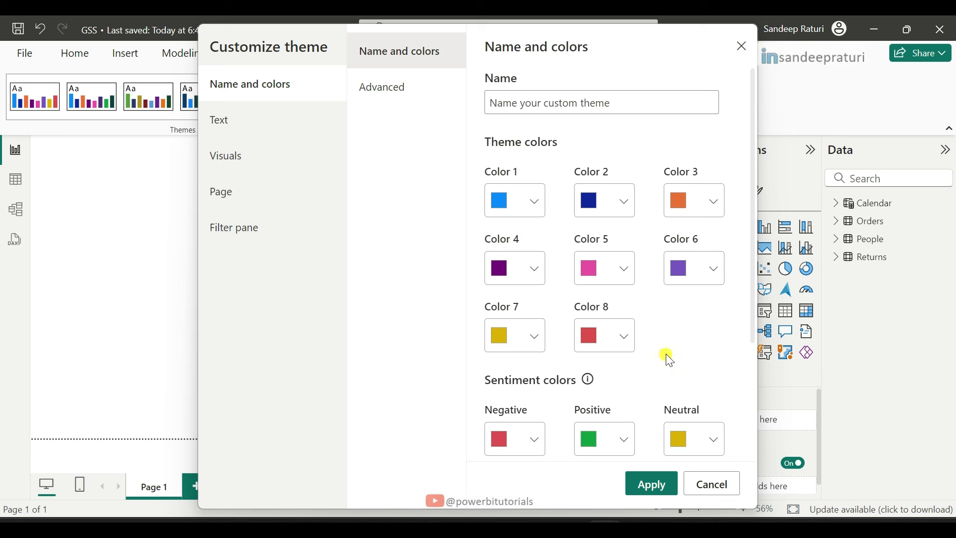
Copy the first theme color code from Colors.txt and set the custom theme's Color 1 to #4CB5F5
{"action": "key", "text": "alt+Tab"}
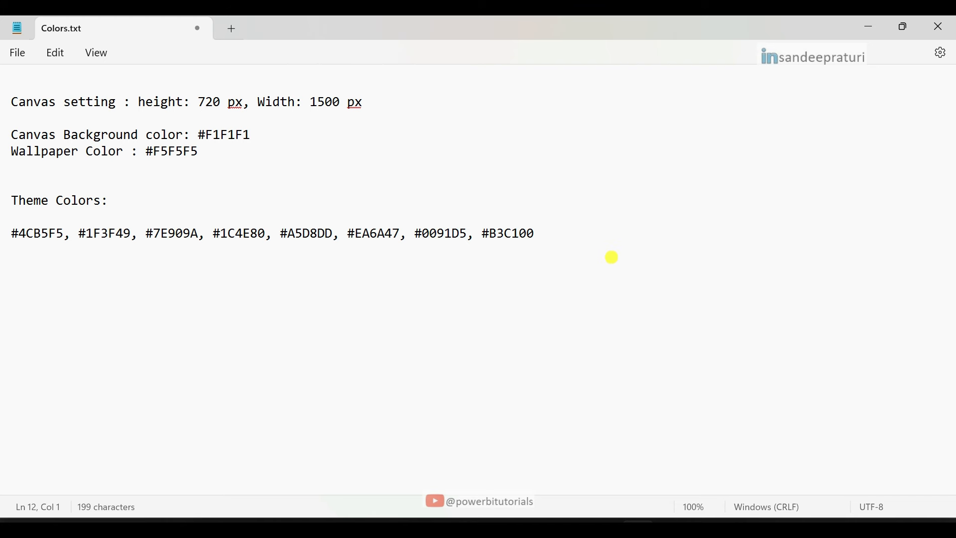
{"action": "left_click_drag", "start_coordinate": [617, 248], "coordinate": [13, 237]}
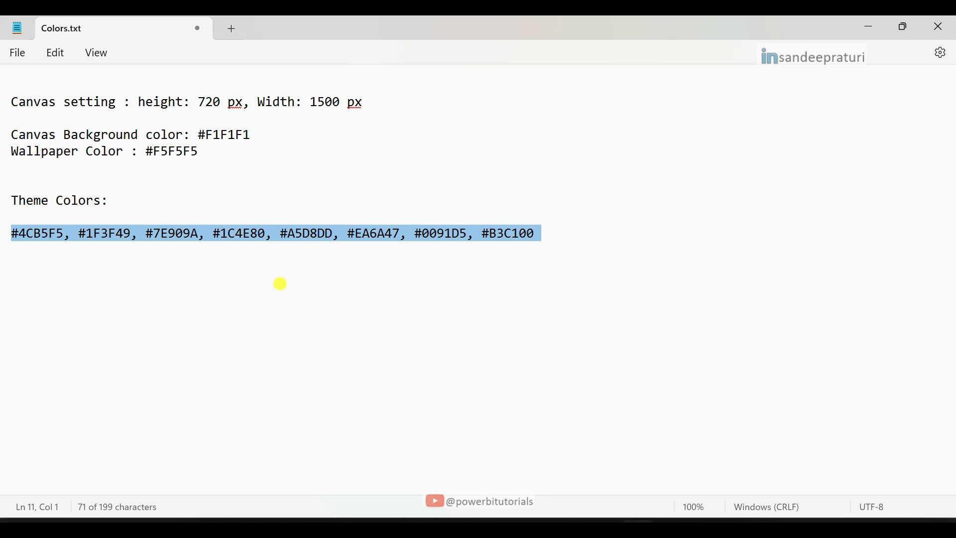
{"action": "left_click", "coordinate": [281, 284]}
{"action": "double_click", "coordinate": [48, 235]}
{"action": "key", "text": "ctrl+c"}
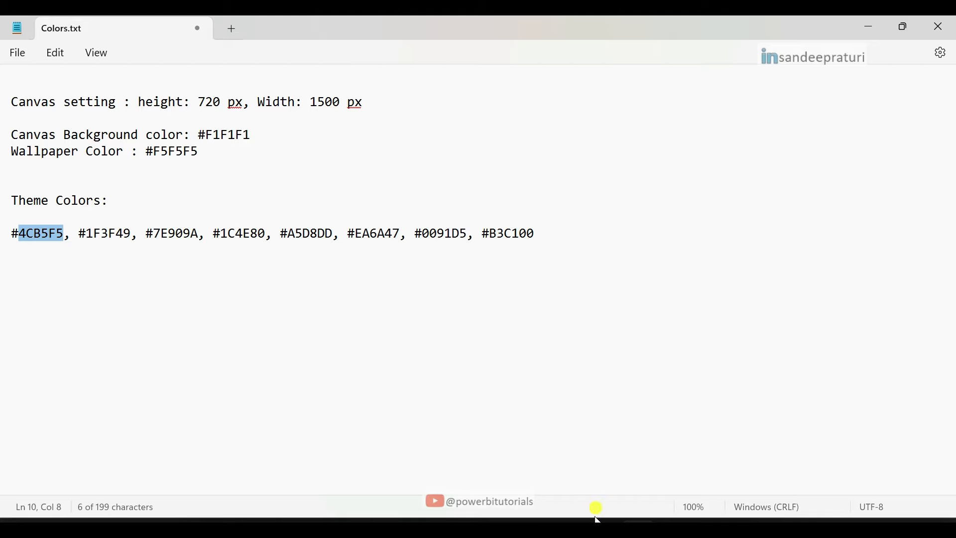
{"action": "mouse_move", "coordinate": [601, 525]}
{"action": "left_click", "coordinate": [483, 472]}
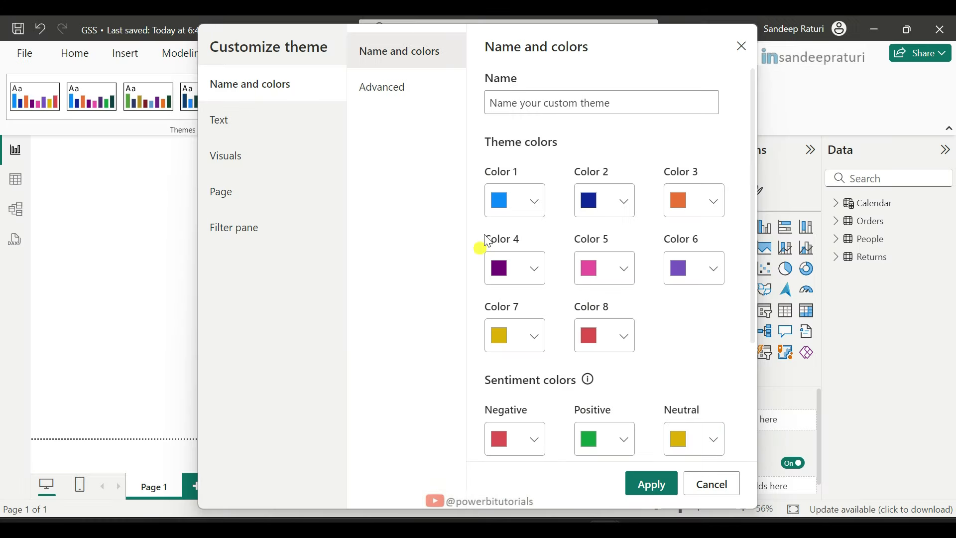
{"action": "left_click", "coordinate": [533, 201]}
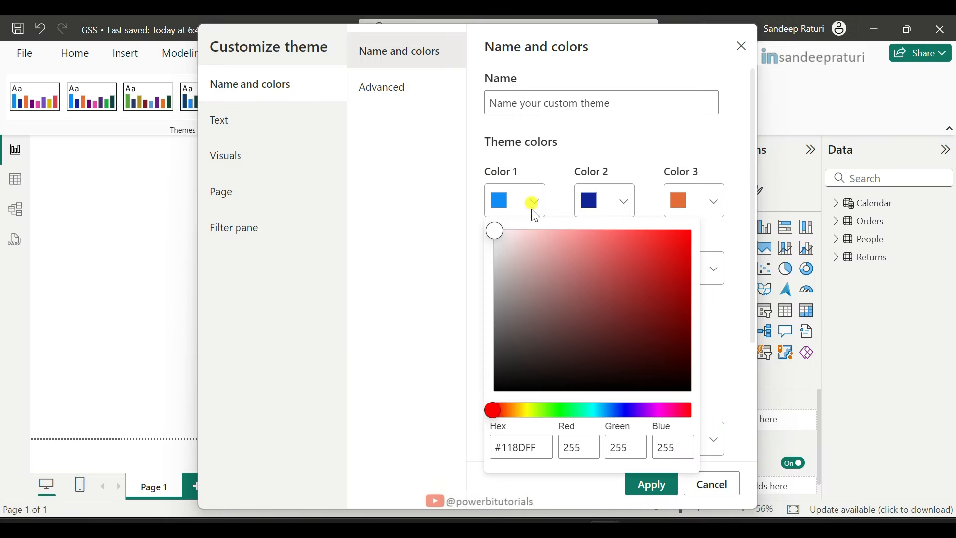
{"action": "left_click", "coordinate": [551, 439]}
{"action": "key", "text": "ctrl+v"}
{"action": "left_click_drag", "start_coordinate": [548, 443], "coordinate": [483, 447]}
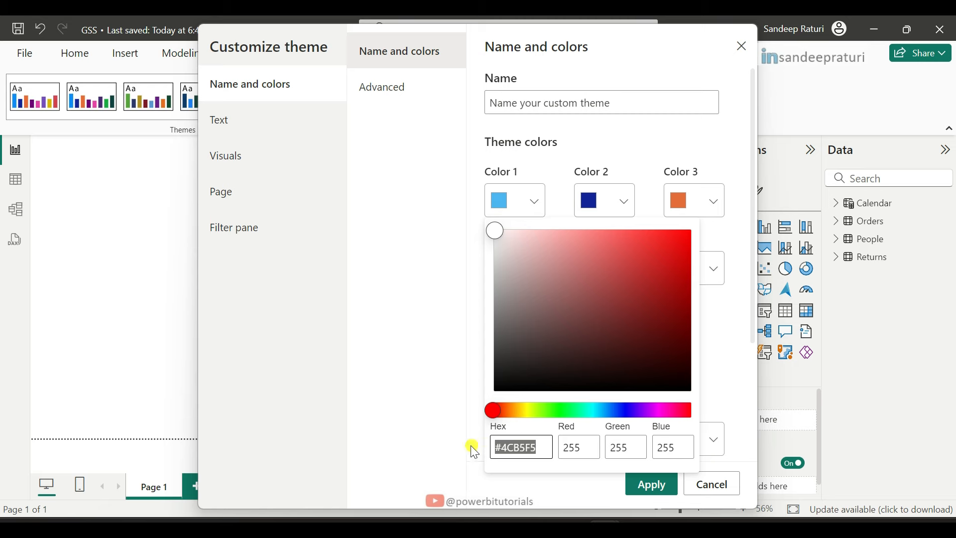
{"action": "type", "text": "#4CB5F5"}
{"action": "left_click", "coordinate": [513, 486]}
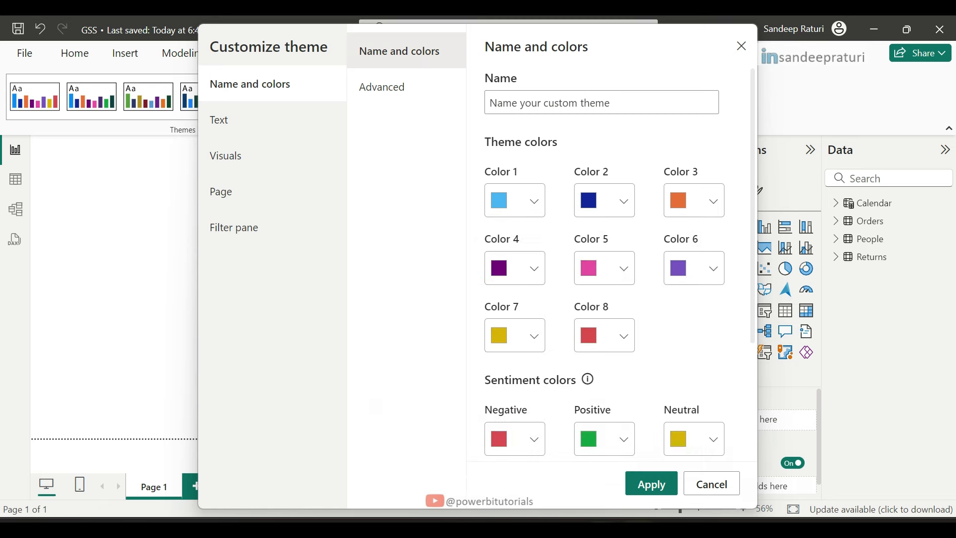
Copy the second color code from Colors.txt and set the theme's Color 2 to #1F3F49
{"action": "key", "text": "alt+Tab"}
{"action": "double_click", "coordinate": [111, 230]}
{"action": "key", "text": "ctrl+c"}
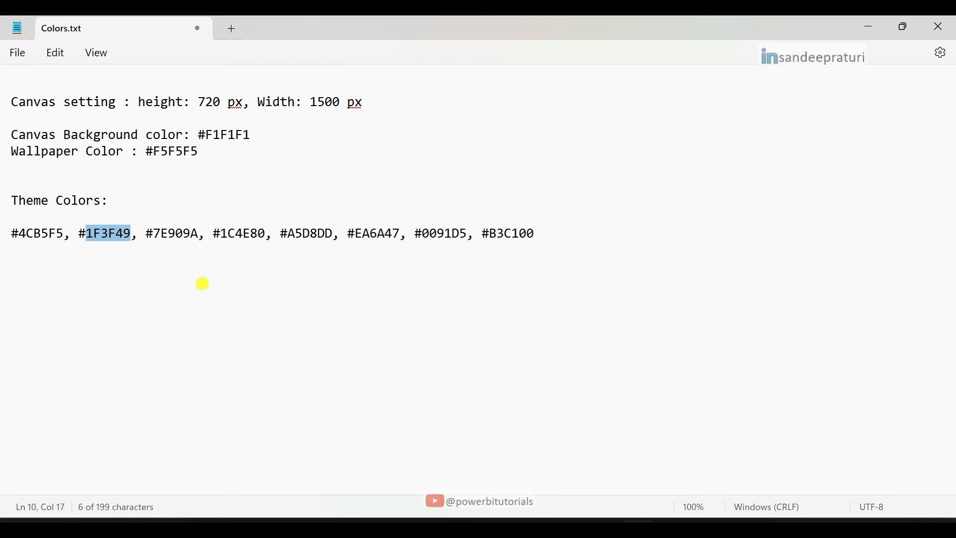
{"action": "key", "text": "alt+Tab"}
{"action": "left_click", "coordinate": [605, 267]}
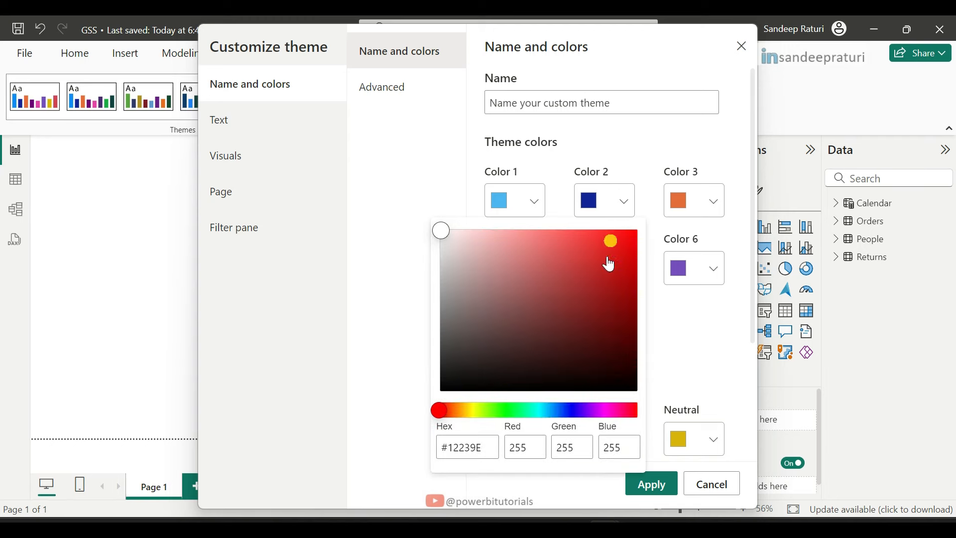
{"action": "left_click_drag", "start_coordinate": [493, 447], "coordinate": [403, 441]}
{"action": "key", "text": "ctrl+v"}
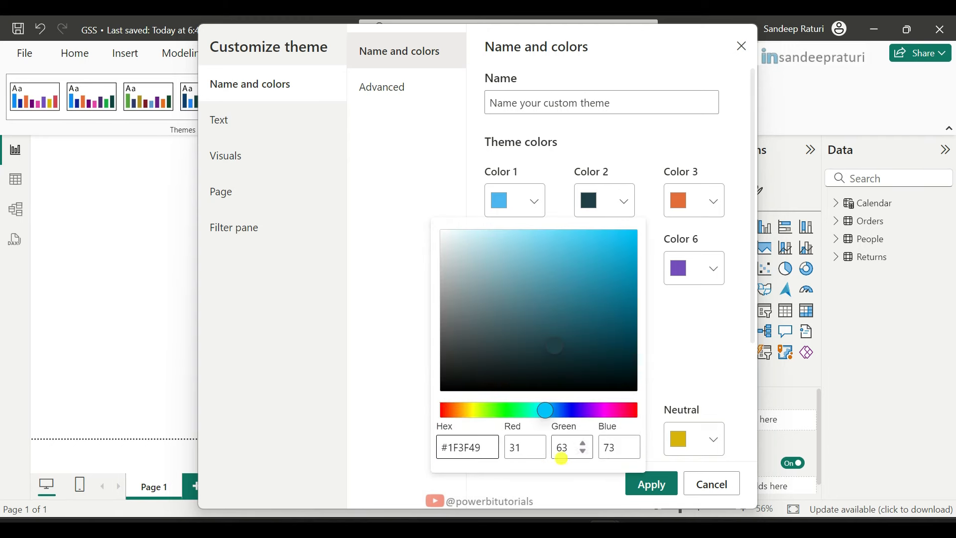
{"action": "left_click", "coordinate": [692, 394]}
Copy the third color code from Colors.txt and set the theme's Color 3 to #7E909A
{"action": "mouse_move", "coordinate": [639, 528]}
{"action": "left_click", "coordinate": [638, 464]}
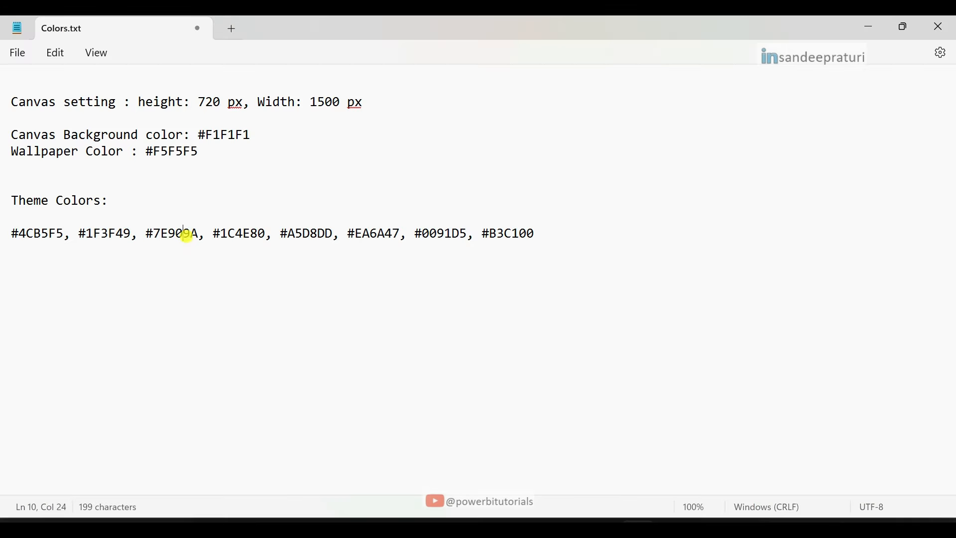
{"action": "double_click", "coordinate": [186, 233]}
{"action": "key", "text": "ctrl+c"}
{"action": "key", "text": "alt+Tab"}
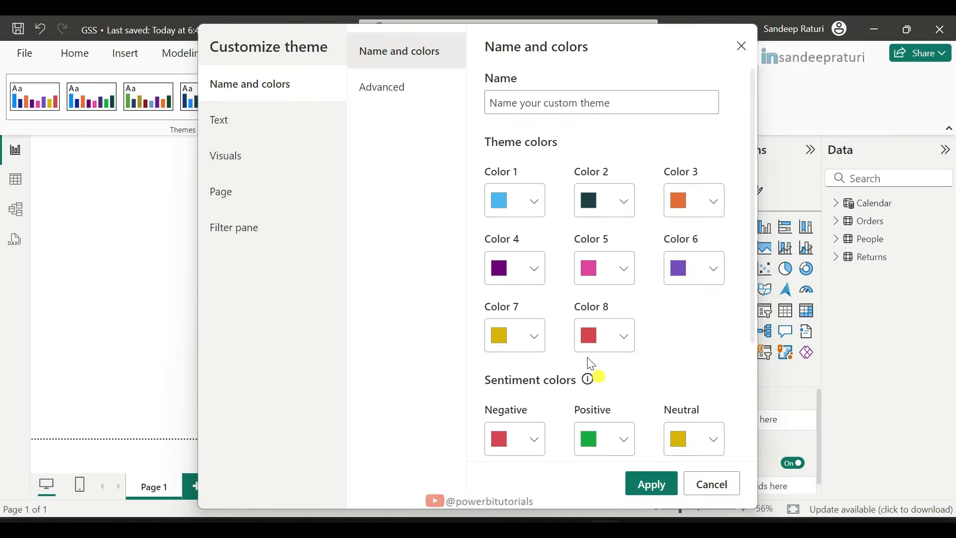
{"action": "left_click", "coordinate": [716, 202]}
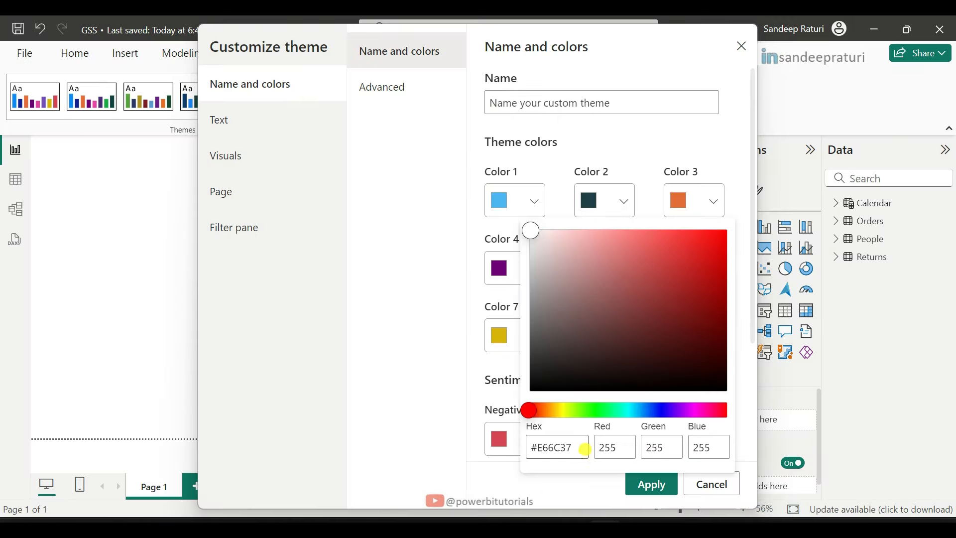
{"action": "left_click_drag", "start_coordinate": [582, 446], "coordinate": [503, 453]}
{"action": "key", "text": "ctrl+v"}
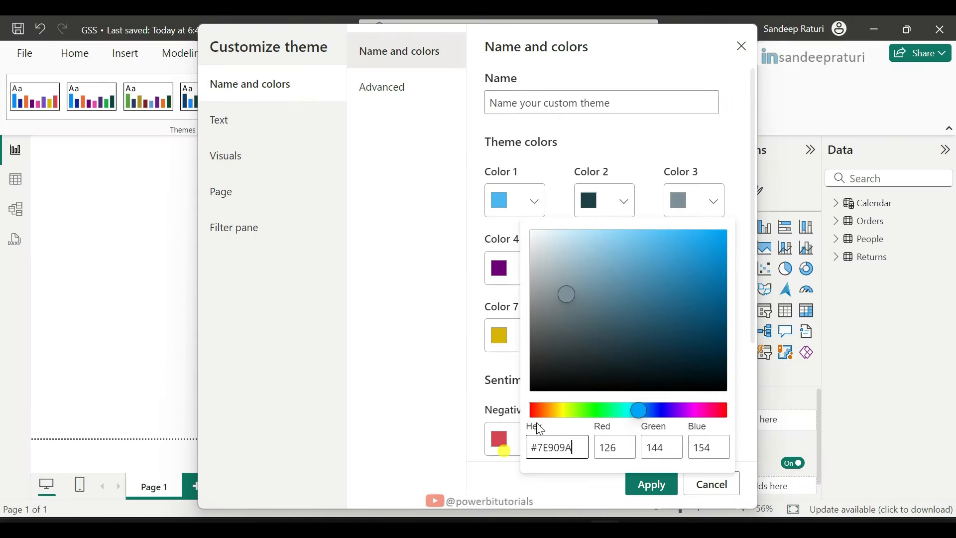
{"action": "left_click", "coordinate": [738, 211]}
Set the theme's Color 4 to #1C4E80, the fourth code listed in Colors.txt
{"action": "left_click", "coordinate": [533, 269]}
{"action": "left_click", "coordinate": [401, 373]}
{"action": "left_click_drag", "start_coordinate": [401, 373], "coordinate": [318, 374]}
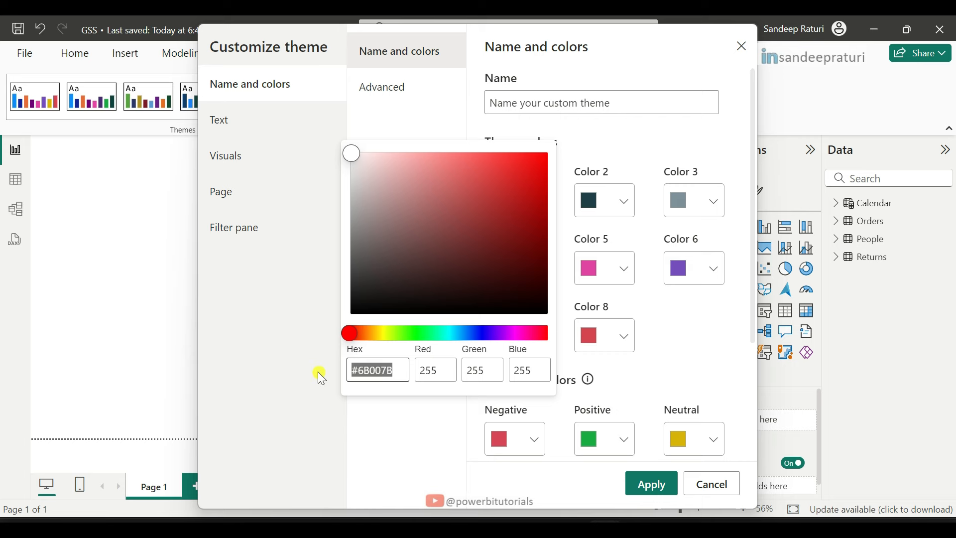
{"action": "type", "text": "#1C4E80"}
{"action": "left_click", "coordinate": [696, 351]}
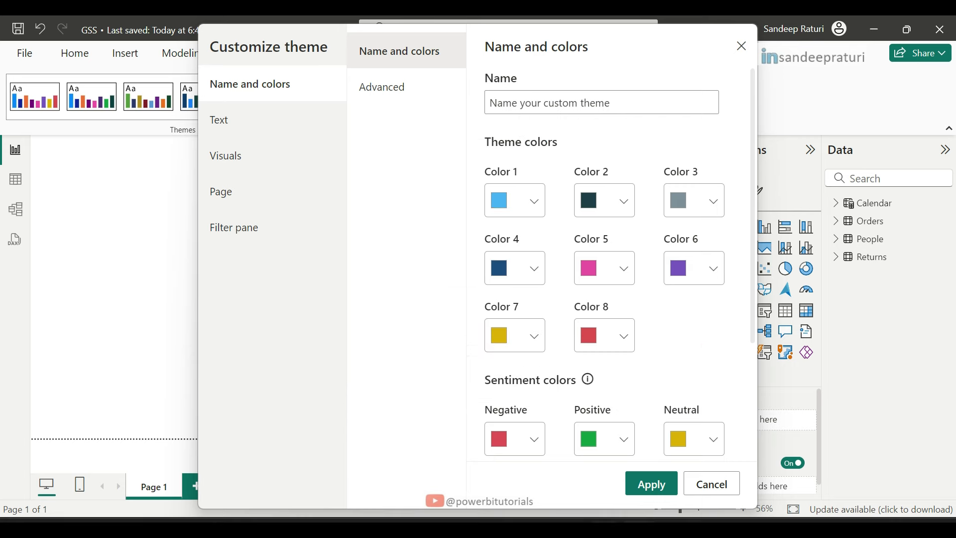
Copy the fifth color code from Colors.txt and set the theme's Color 5 to #A5D8DD
{"action": "left_click", "coordinate": [632, 518]}
{"action": "double_click", "coordinate": [309, 234]}
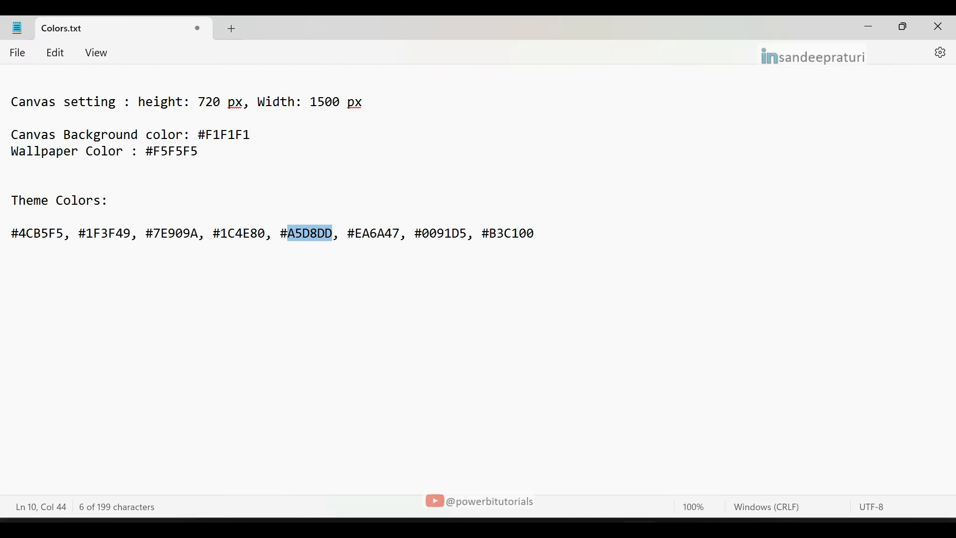
{"action": "key", "text": "alt+Tab"}
{"action": "left_click", "coordinate": [588, 266]}
{"action": "left_click_drag", "start_coordinate": [498, 369], "coordinate": [406, 369]}
{"action": "type", "text": "#A5D8DD"}
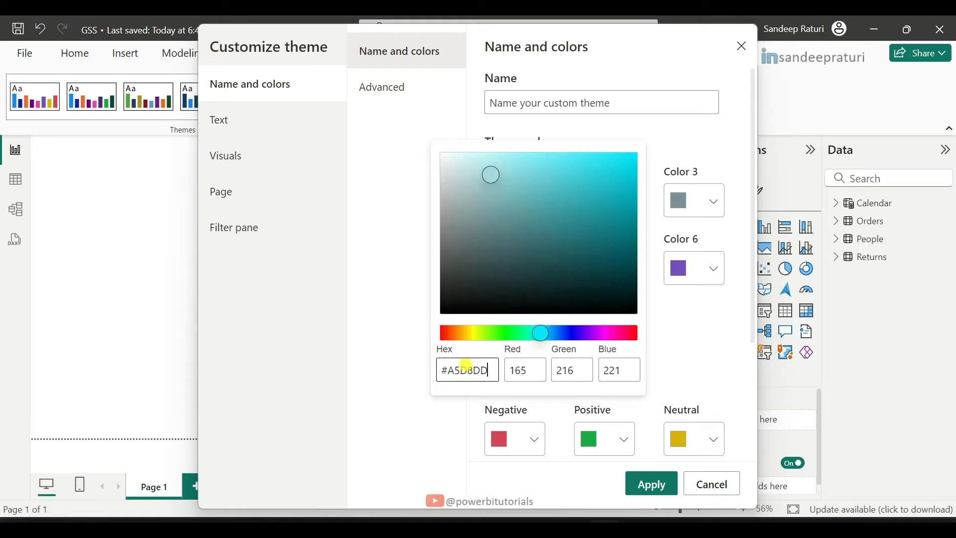
Copy the sixth color code from Colors.txt and set the theme's Color 6 to #EA6A47
{"action": "key", "text": "alt+Tab"}
{"action": "double_click", "coordinate": [377, 234]}
{"action": "key", "text": "ctrl+c"}
{"action": "key", "text": "alt+Tab"}
{"action": "left_click", "coordinate": [498, 335]}
{"action": "left_click_drag", "start_coordinate": [585, 369], "coordinate": [531, 369]}
{"action": "key", "text": "ctrl+v"}
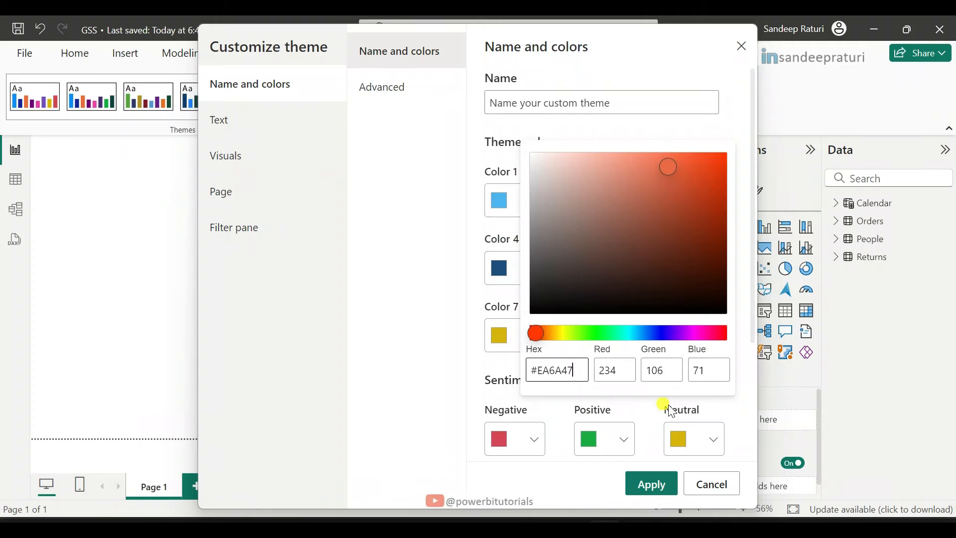
{"action": "key", "text": "Return"}
Copy the seventh color code from Colors.txt and set the theme's Color 7 to #0091D5
{"action": "left_click", "coordinate": [631, 518]}
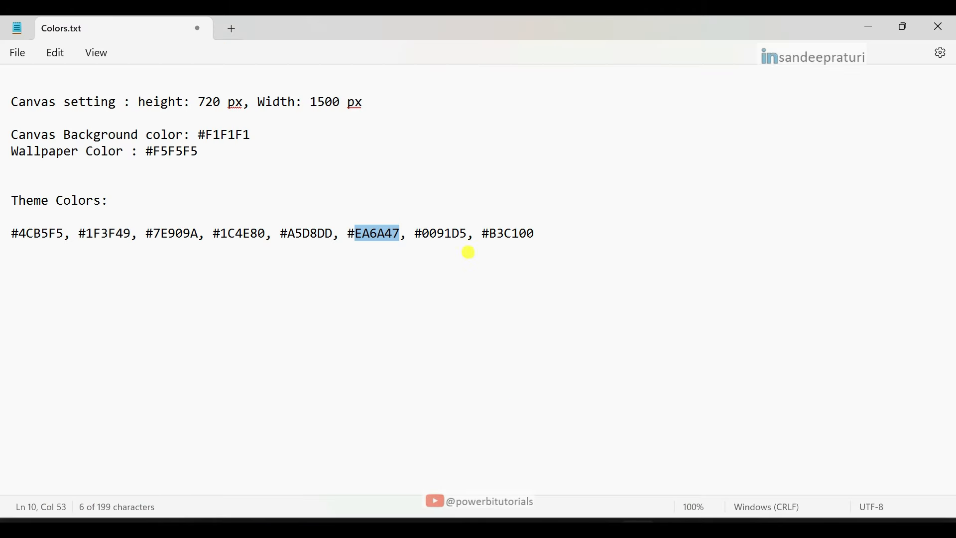
{"action": "double_click", "coordinate": [456, 237]}
{"action": "key", "text": "ctrl+c"}
{"action": "key", "text": "alt+Tab"}
{"action": "left_click", "coordinate": [500, 336]}
{"action": "left_click_drag", "start_coordinate": [540, 293], "coordinate": [495, 293]}
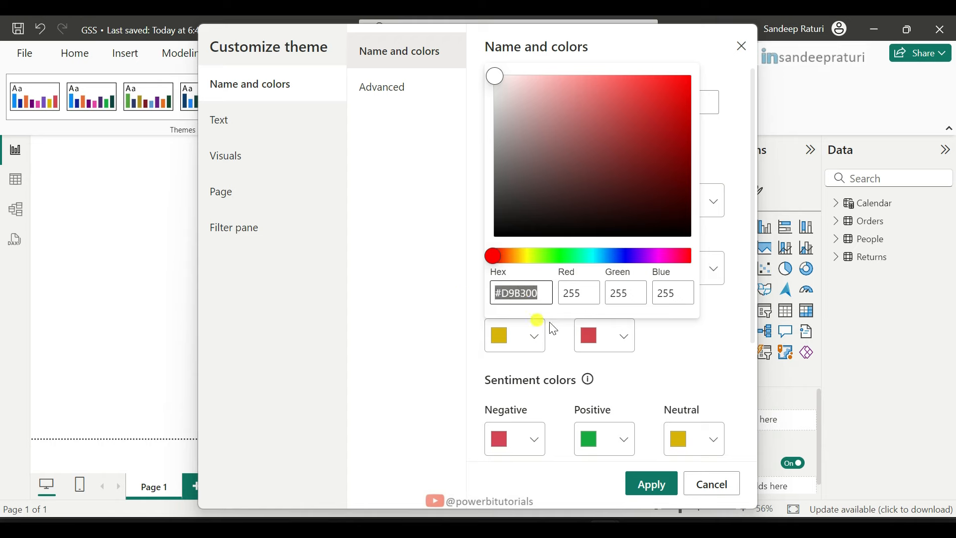
{"action": "key", "text": "ctrl+v"}
{"action": "key", "text": "Return"}
Copy the eighth color code from Colors.txt and set the theme's Color 8 to #B3C100
{"action": "key", "text": "alt+Tab"}
{"action": "double_click", "coordinate": [513, 233]}
{"action": "key", "text": "ctrl+c"}
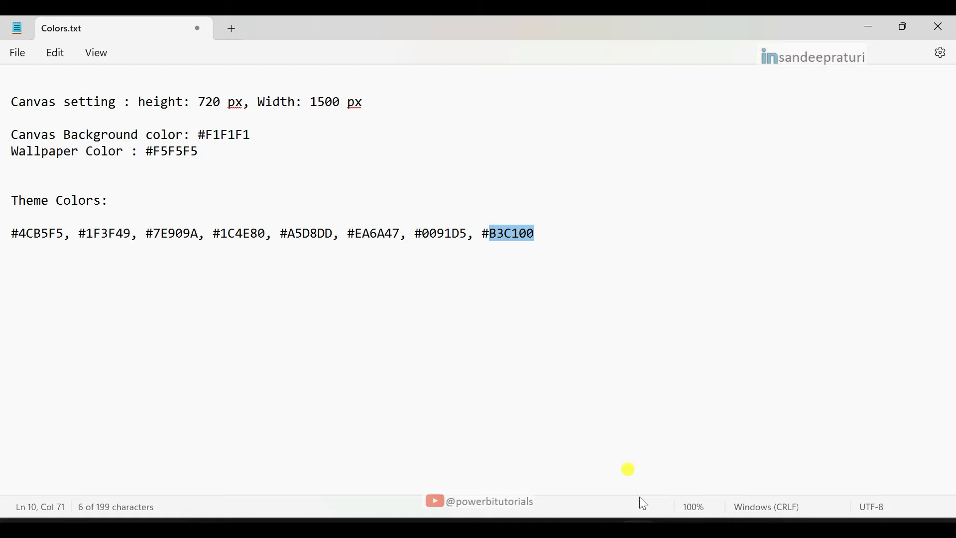
{"action": "key", "text": "alt+Tab"}
{"action": "left_click", "coordinate": [615, 338]}
{"action": "left_click_drag", "start_coordinate": [496, 293], "coordinate": [427, 299]}
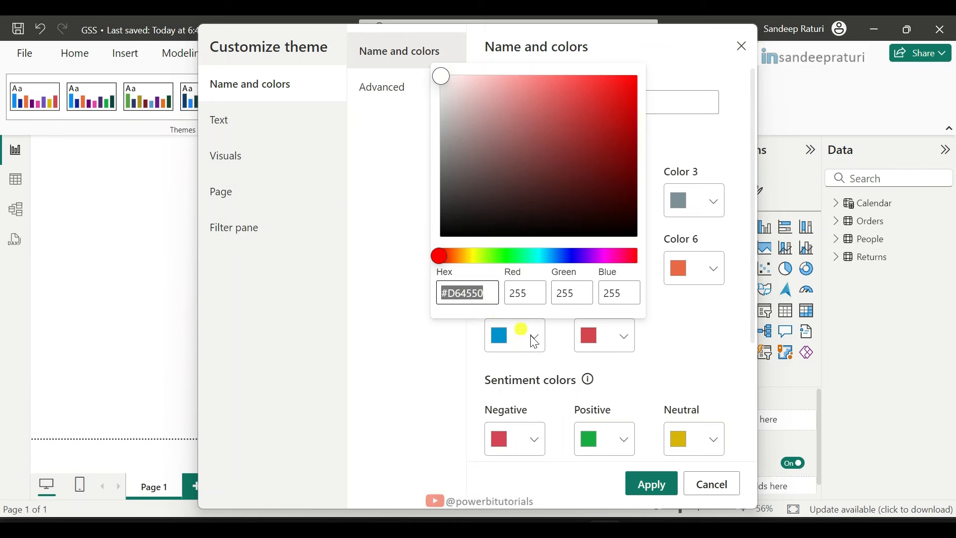
{"action": "key", "text": "ctrl+v"}
{"action": "key", "text": "Return"}
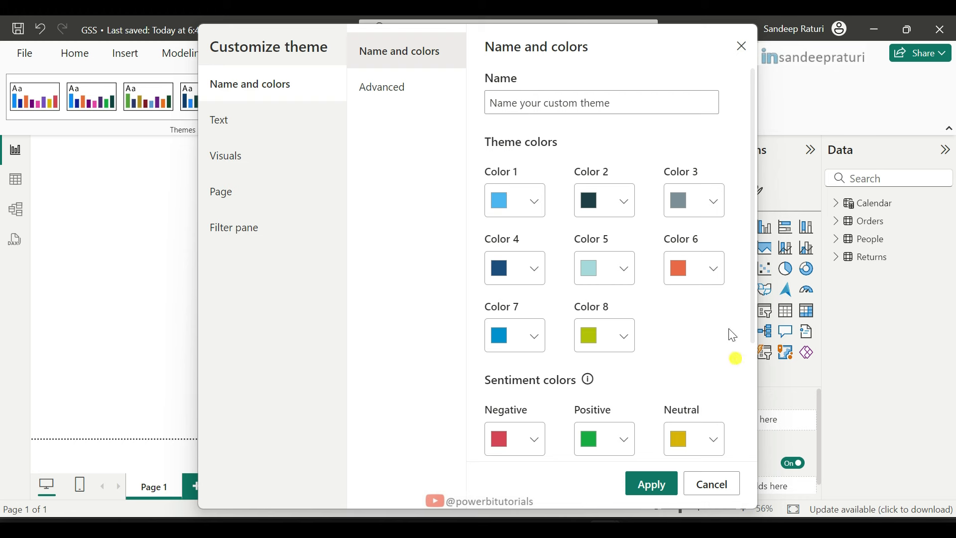
Check the remaining sentiment and divergent theme colors and apply the customized theme to the report
{"action": "scroll", "coordinate": [647, 360], "scroll_direction": "down", "scroll_amount": 3}
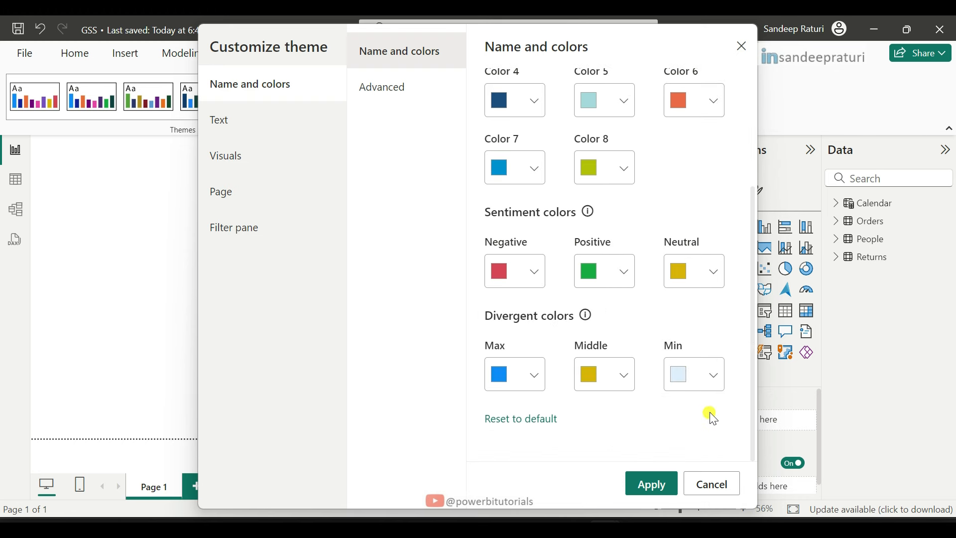
{"action": "scroll", "coordinate": [714, 418], "scroll_direction": "up", "scroll_amount": 3}
{"action": "left_click", "coordinate": [647, 486]}
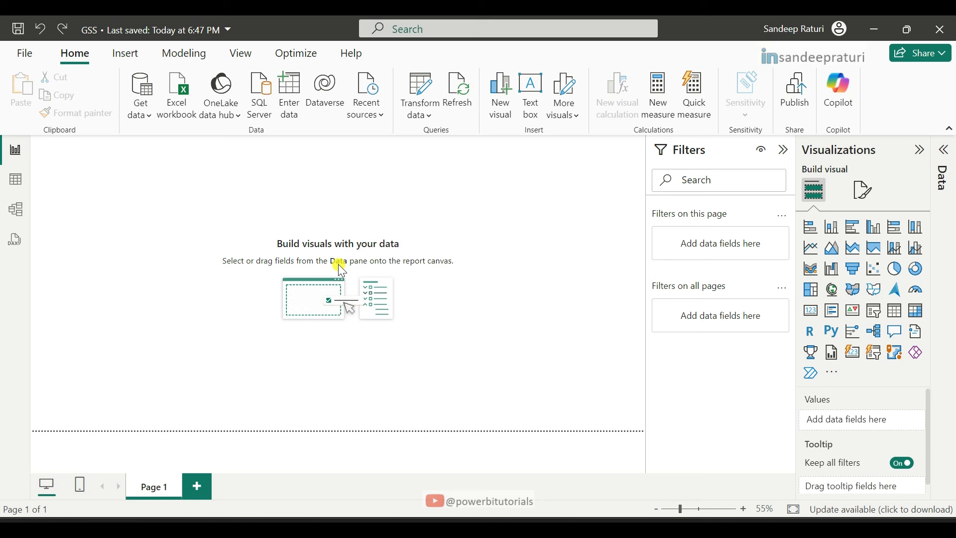
Examine the canvas background and wallpaper format settings of the GSS report's Page 1
{"action": "left_click", "coordinate": [868, 195]}
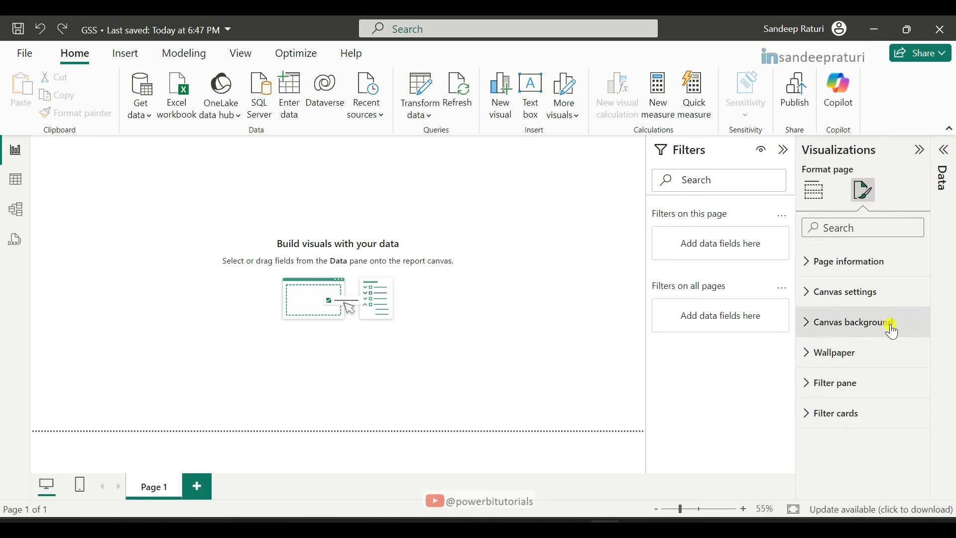
{"action": "left_click", "coordinate": [825, 323]}
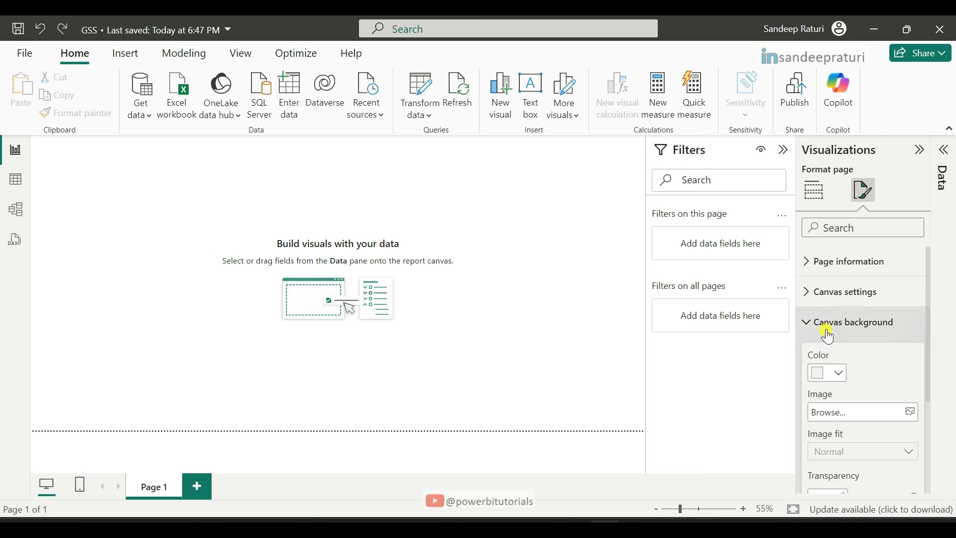
{"action": "left_click", "coordinate": [827, 325]}
{"action": "left_click", "coordinate": [835, 354]}
{"action": "left_click", "coordinate": [837, 358]}
{"action": "left_click", "coordinate": [837, 358]}
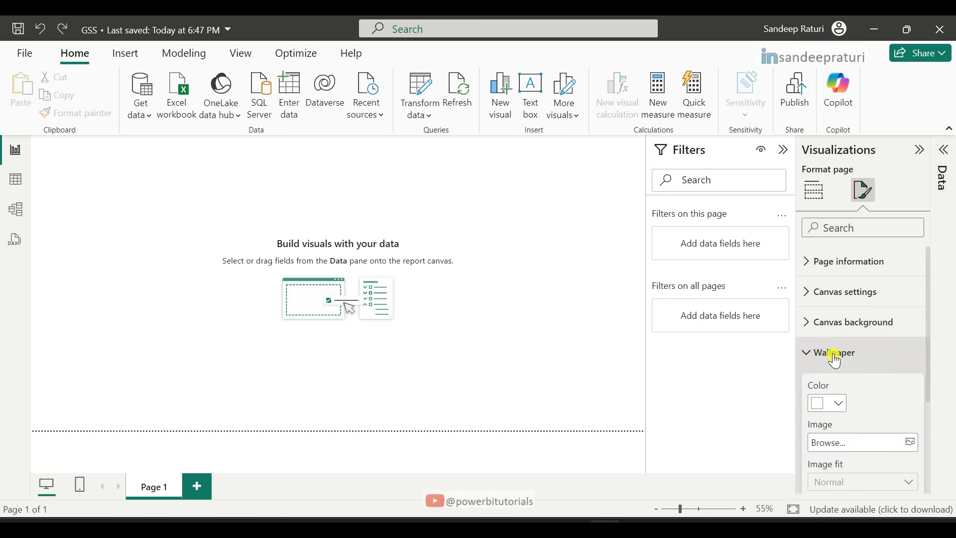
{"action": "left_click", "coordinate": [837, 358]}
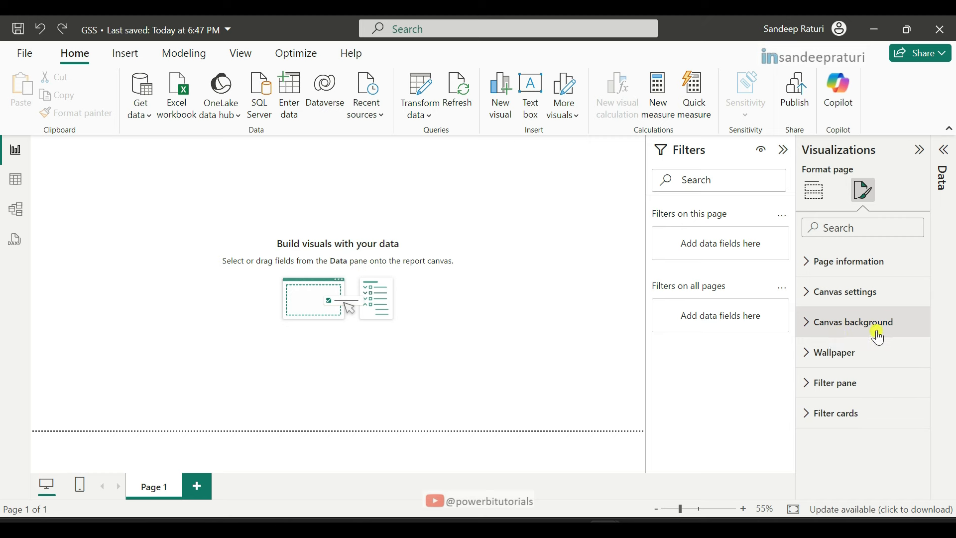
Switch to the Global Super Store Sales & Performance Dashboard and try a dark blue canvas background on its Sales page
{"action": "mouse_move", "coordinate": [629, 521]}
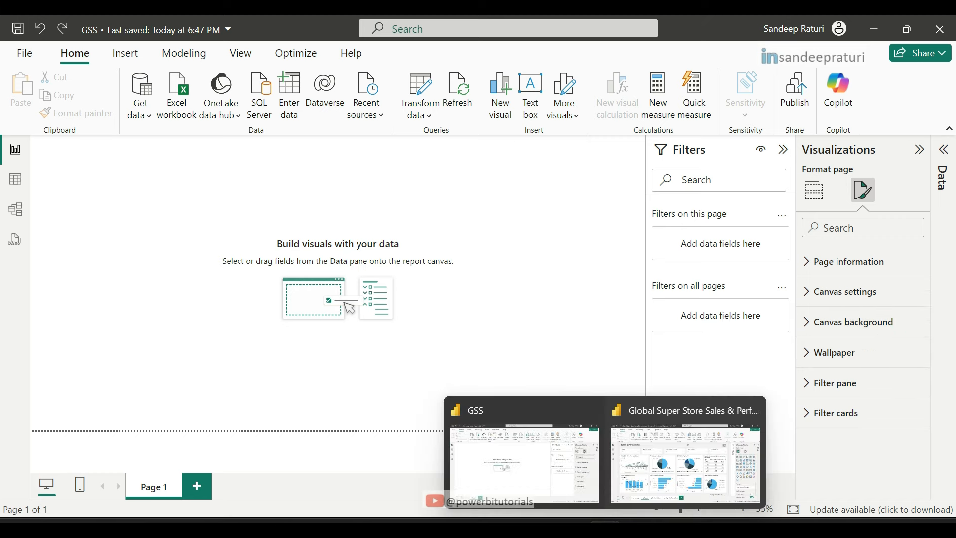
{"action": "left_click", "coordinate": [642, 495]}
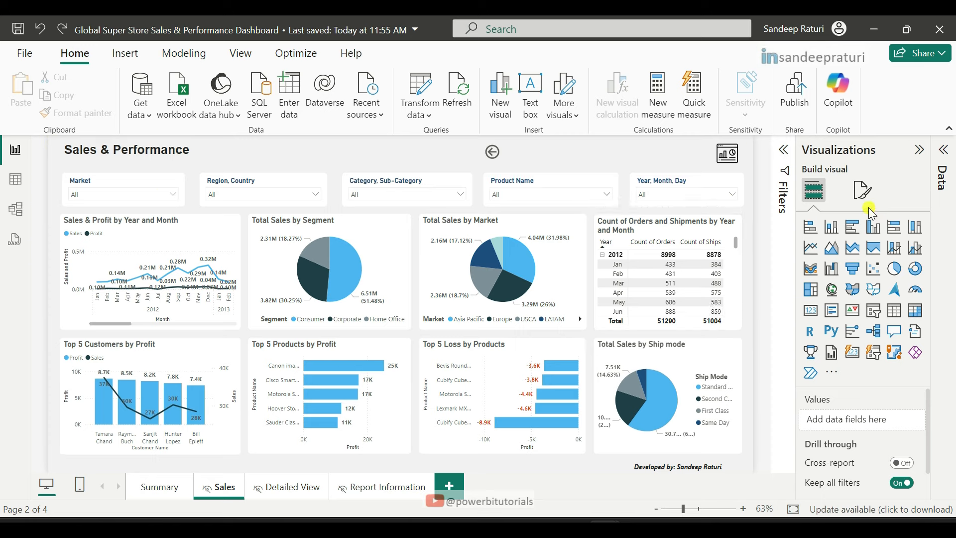
{"action": "left_click", "coordinate": [864, 192]}
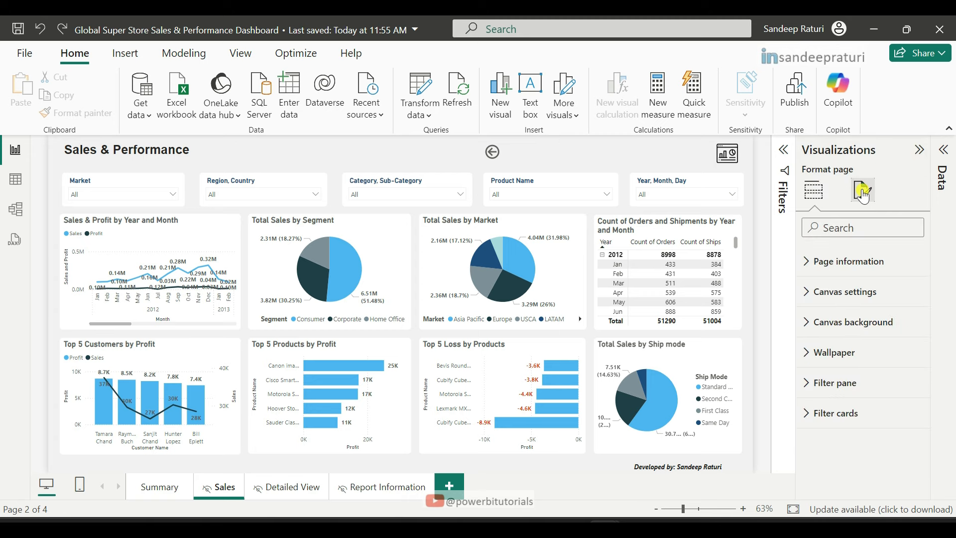
{"action": "left_click", "coordinate": [827, 330]}
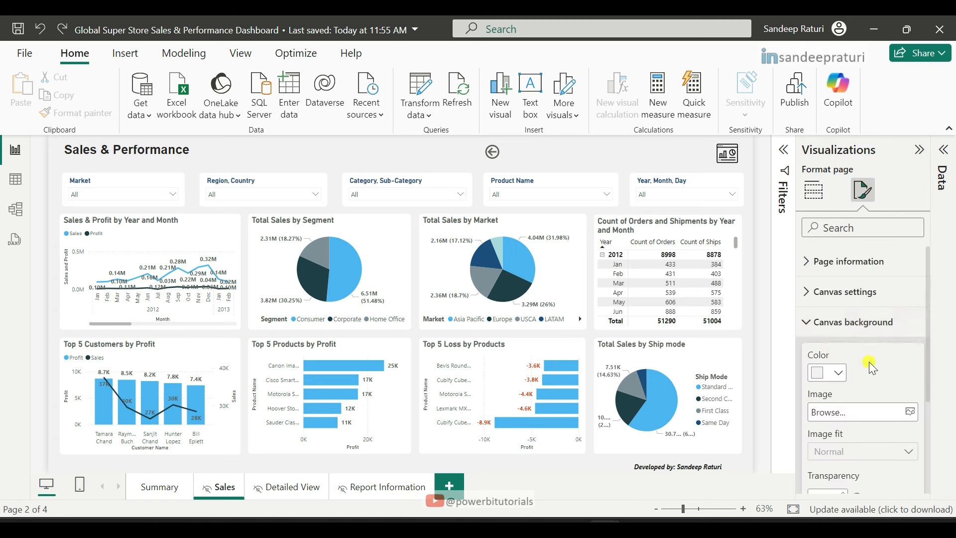
{"action": "left_click", "coordinate": [842, 373]}
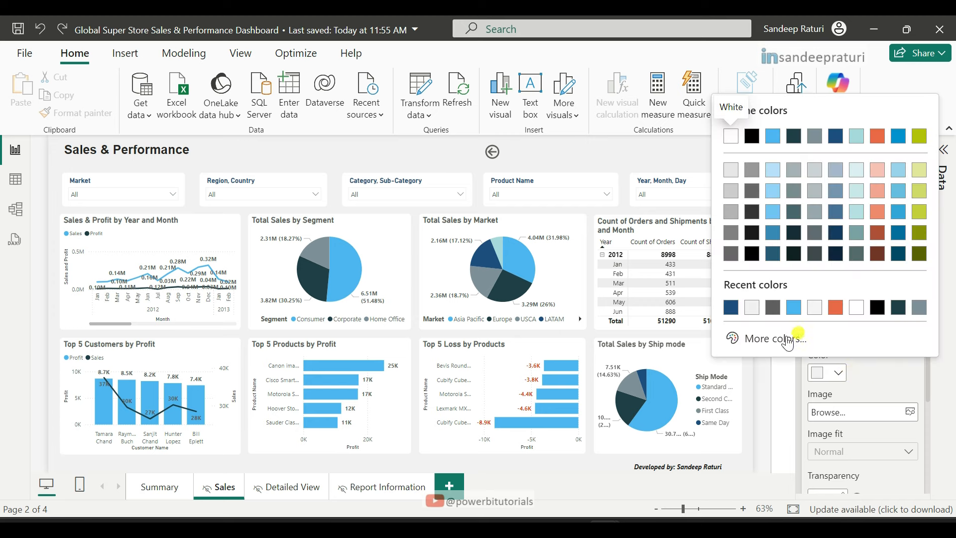
{"action": "left_click", "coordinate": [734, 310]}
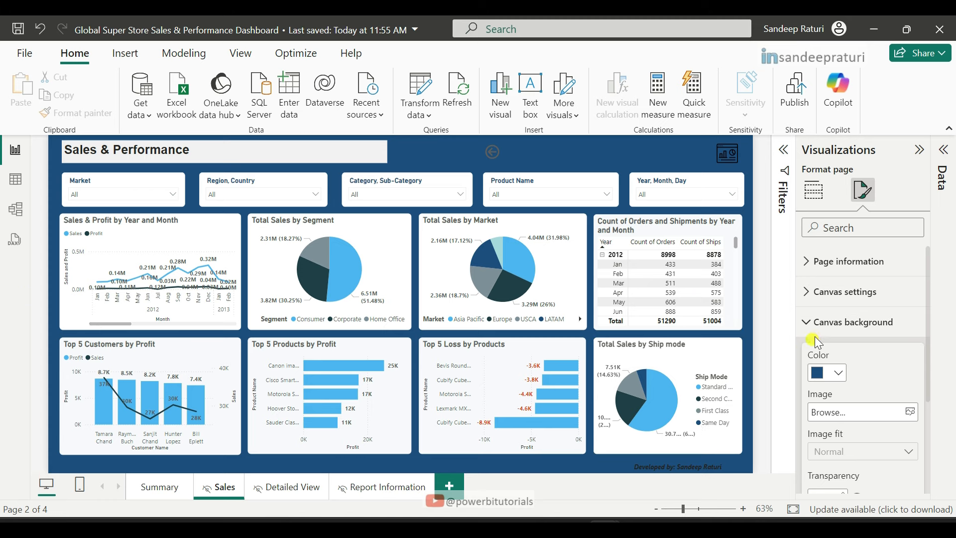
{"action": "left_click", "coordinate": [887, 322]}
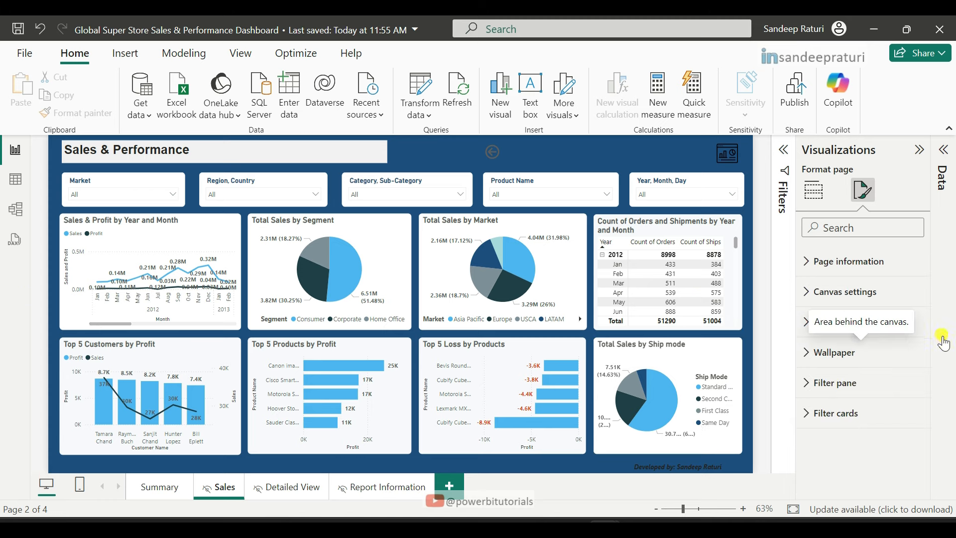
Try an orange wallpaper on the Sales page, and undo the wallpaper and canvas background color changes
{"action": "left_click", "coordinate": [846, 354]}
{"action": "left_click", "coordinate": [847, 405]}
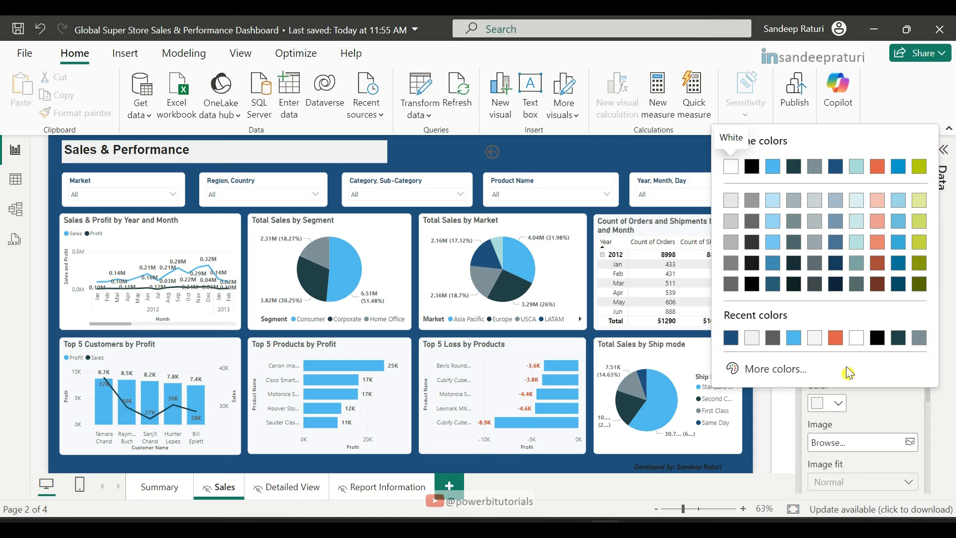
{"action": "left_click", "coordinate": [838, 340]}
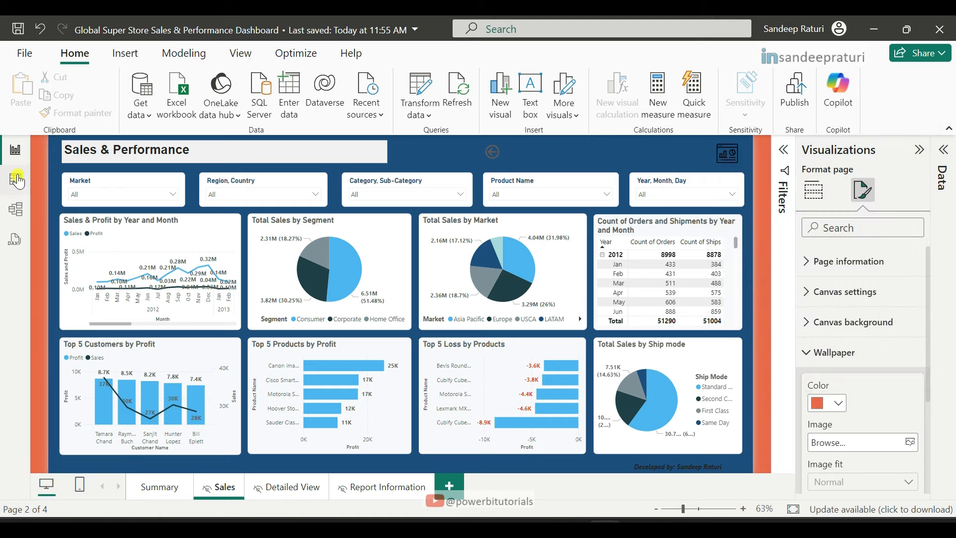
{"action": "key", "text": "ctrl+z"}
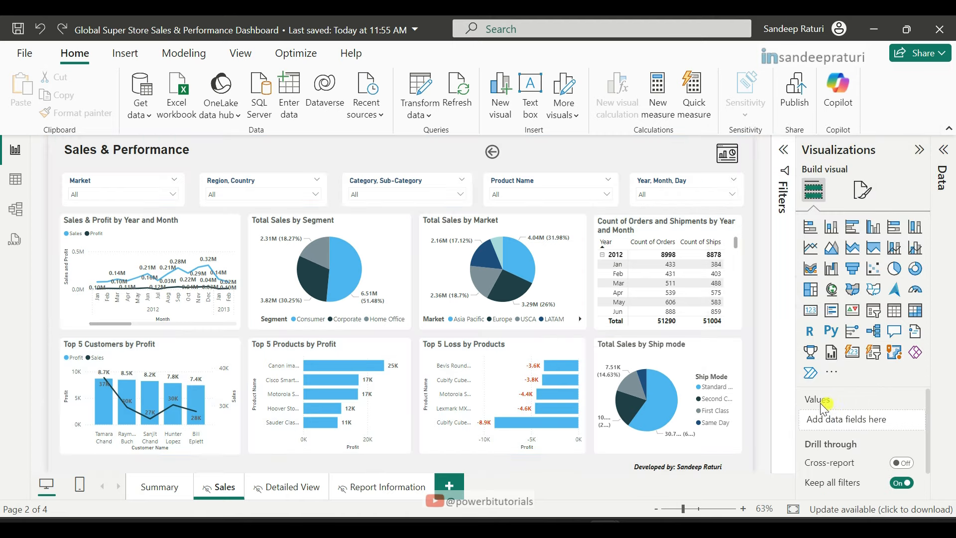
Copy the canvas background code from Colors.txt and set the GSS report page's canvas background color to #F1F1F1
{"action": "mouse_move", "coordinate": [605, 528]}
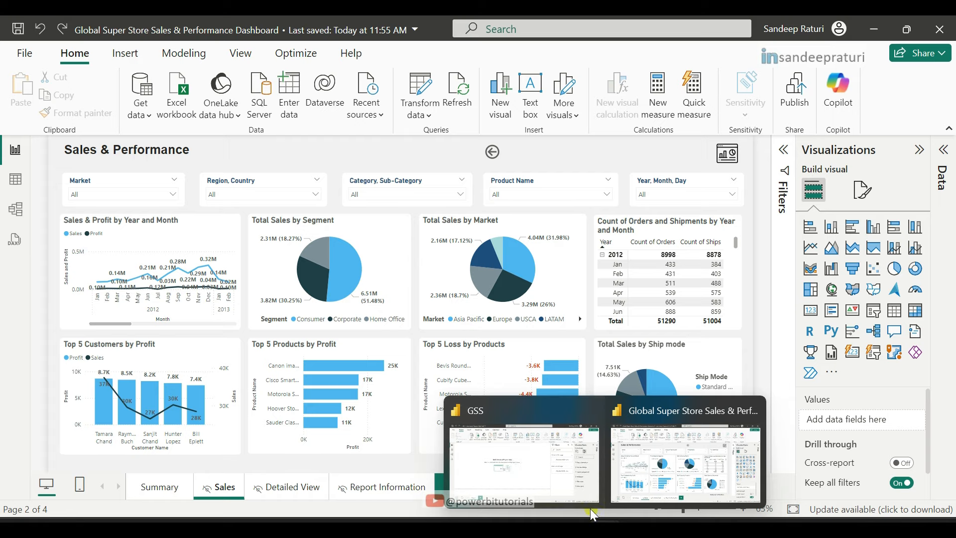
{"action": "left_click", "coordinate": [590, 493]}
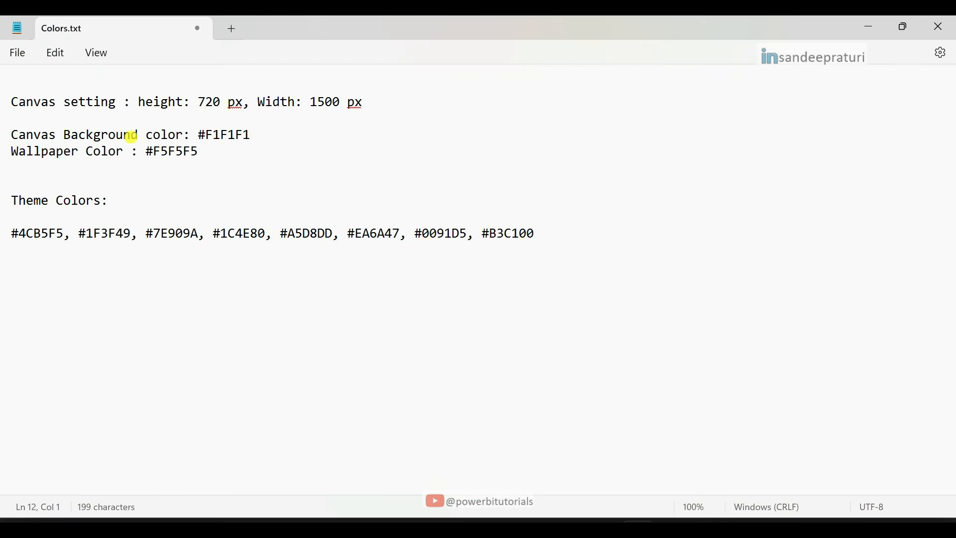
{"action": "left_click", "coordinate": [229, 135]}
{"action": "double_click", "coordinate": [229, 135]}
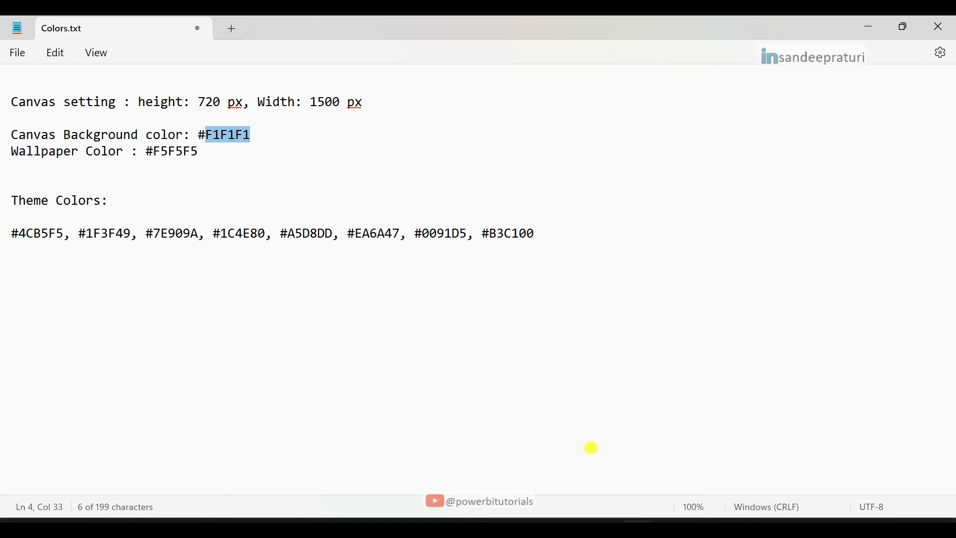
{"action": "left_click", "coordinate": [605, 528]}
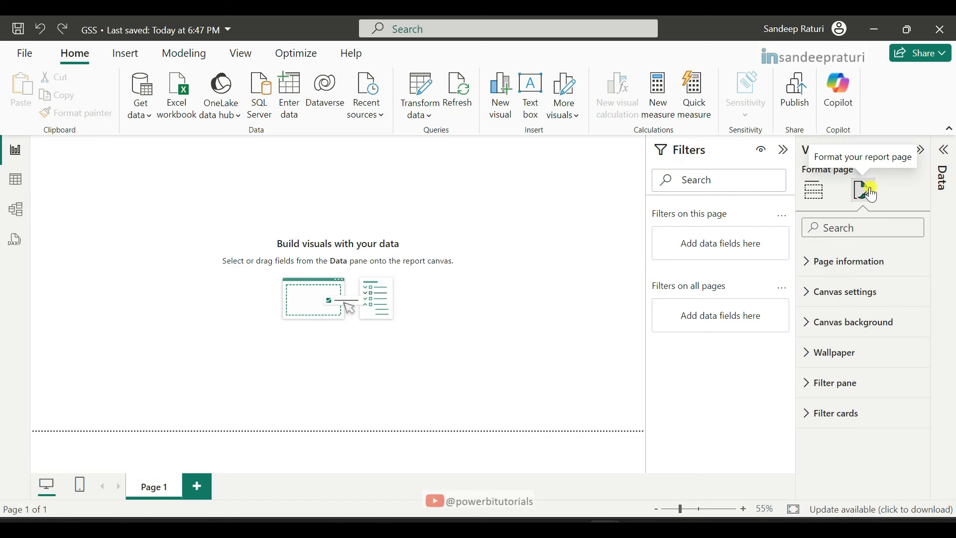
{"action": "left_click", "coordinate": [852, 324]}
{"action": "left_click", "coordinate": [837, 374]}
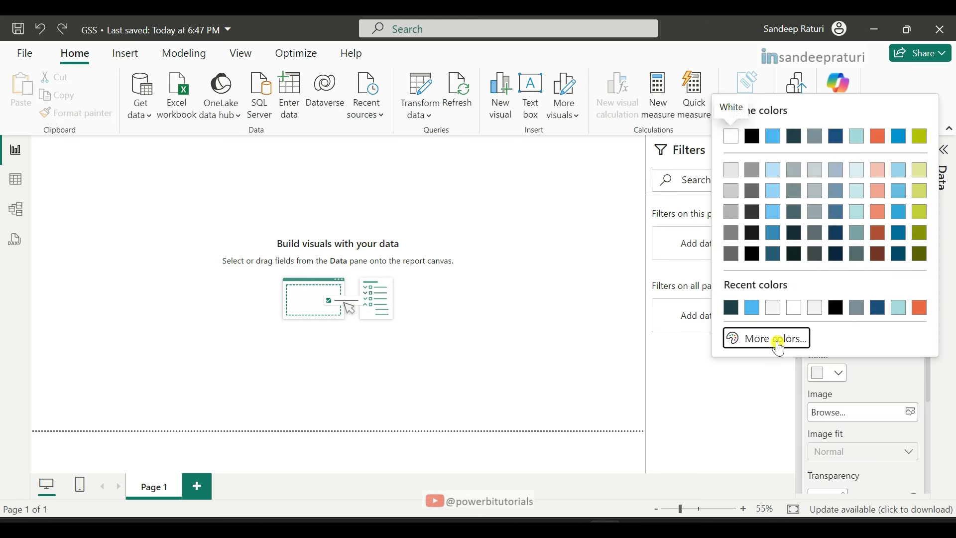
{"action": "left_click", "coordinate": [732, 338]}
{"action": "left_click", "coordinate": [875, 370]}
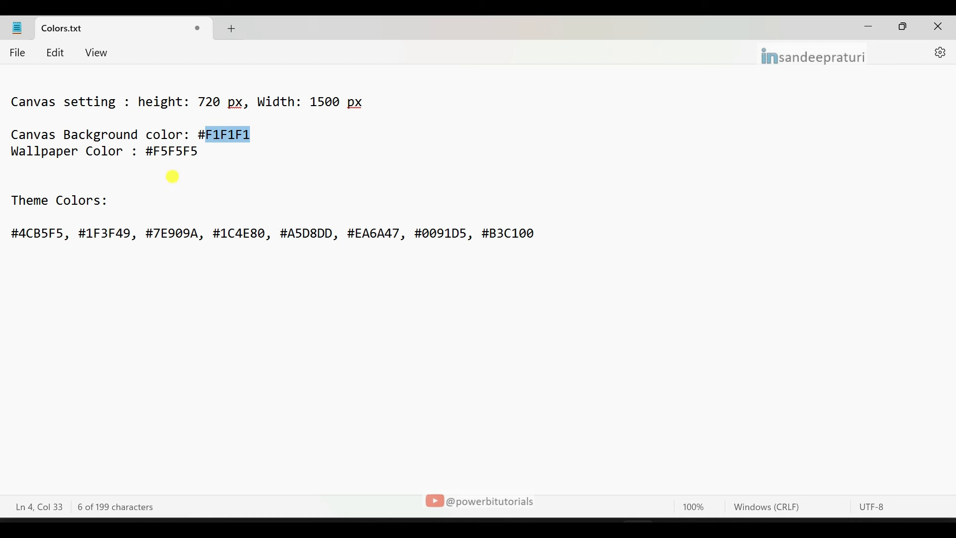
Copy the wallpaper code from Colors.txt and set the GSS report page's wallpaper color to #F5F5F5
{"action": "left_click", "coordinate": [172, 179]}
{"action": "left_click", "coordinate": [170, 152]}
{"action": "double_click", "coordinate": [171, 151]}
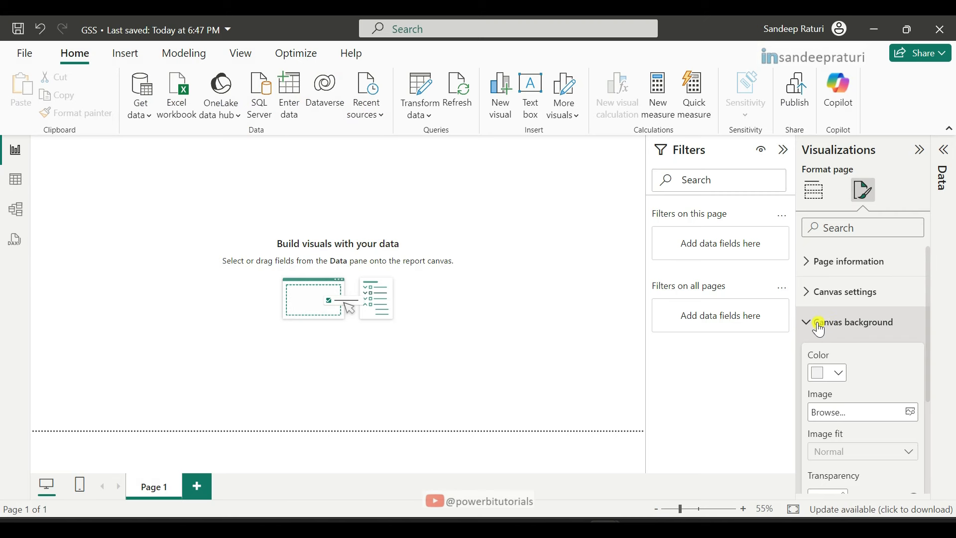
{"action": "left_click", "coordinate": [821, 324]}
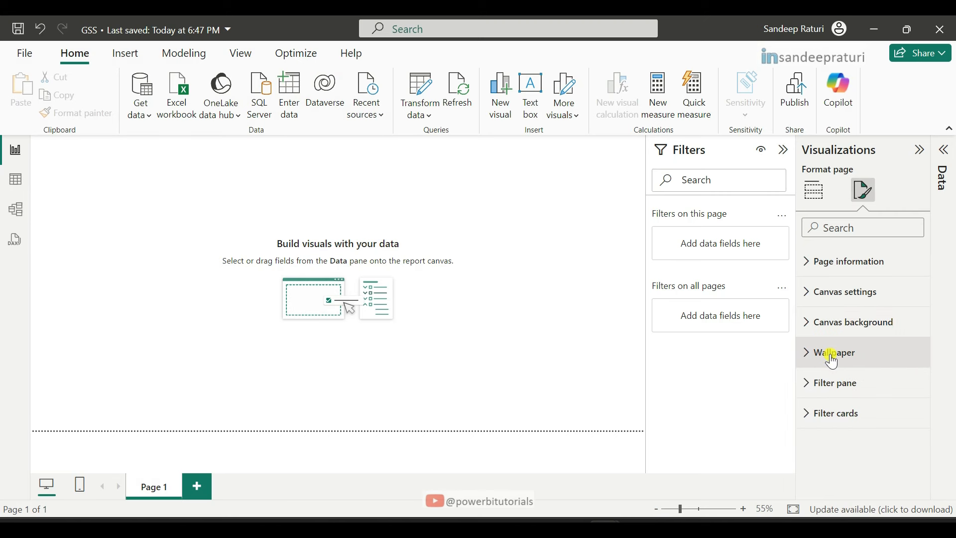
{"action": "left_click", "coordinate": [813, 353]}
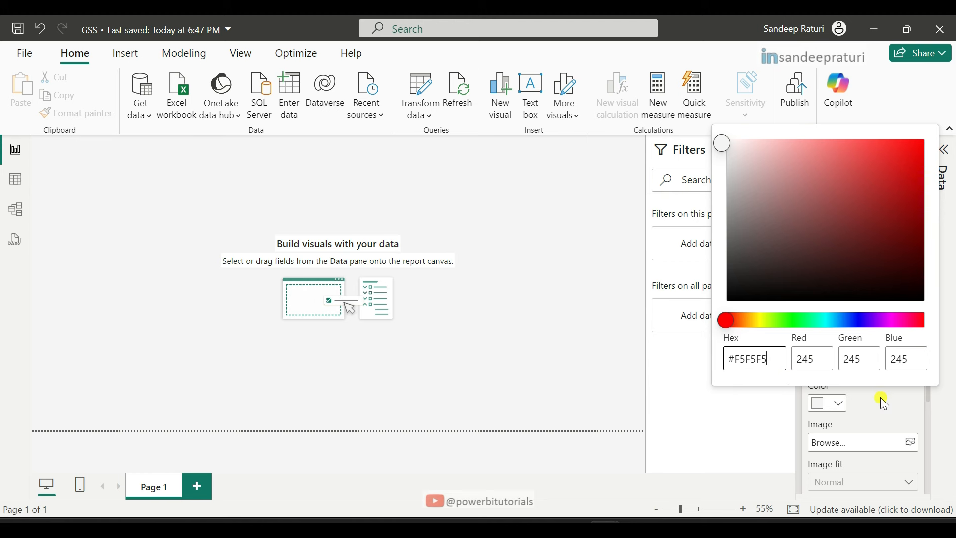
{"action": "left_click", "coordinate": [519, 328]}
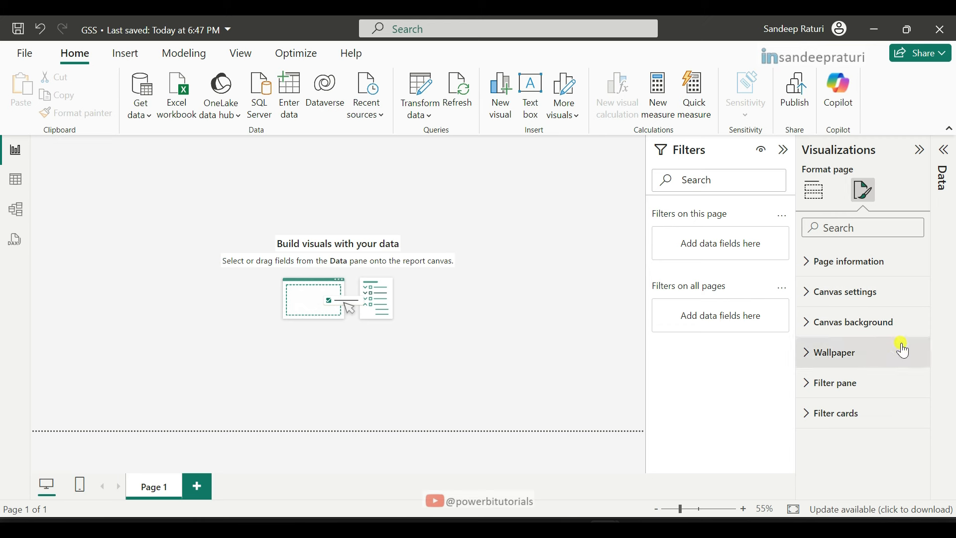
Set the transparency of the GSS report page's canvas background to 0%
{"action": "left_click", "coordinate": [853, 325]}
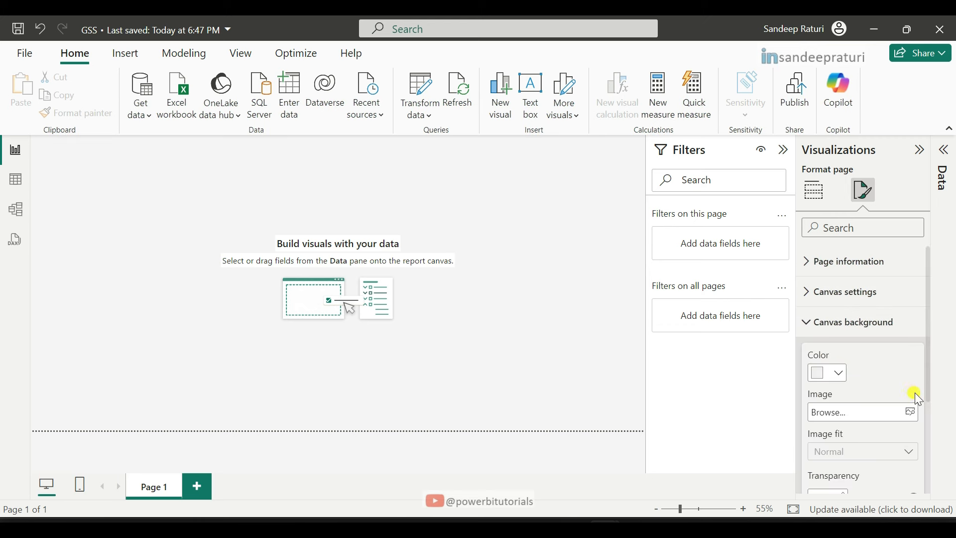
{"action": "scroll", "coordinate": [915, 394], "scroll_direction": "down", "scroll_amount": 2}
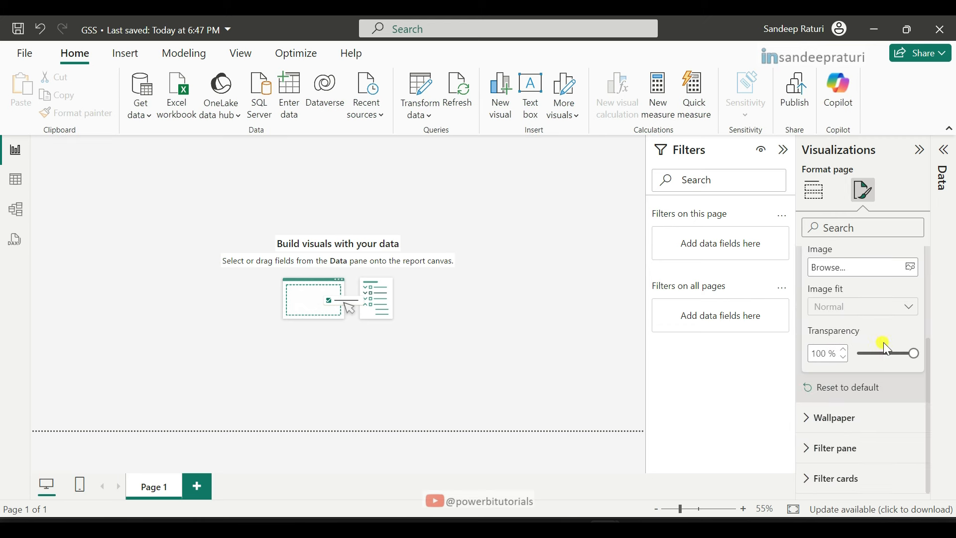
{"action": "scroll", "coordinate": [889, 345], "scroll_direction": "up", "scroll_amount": 3}
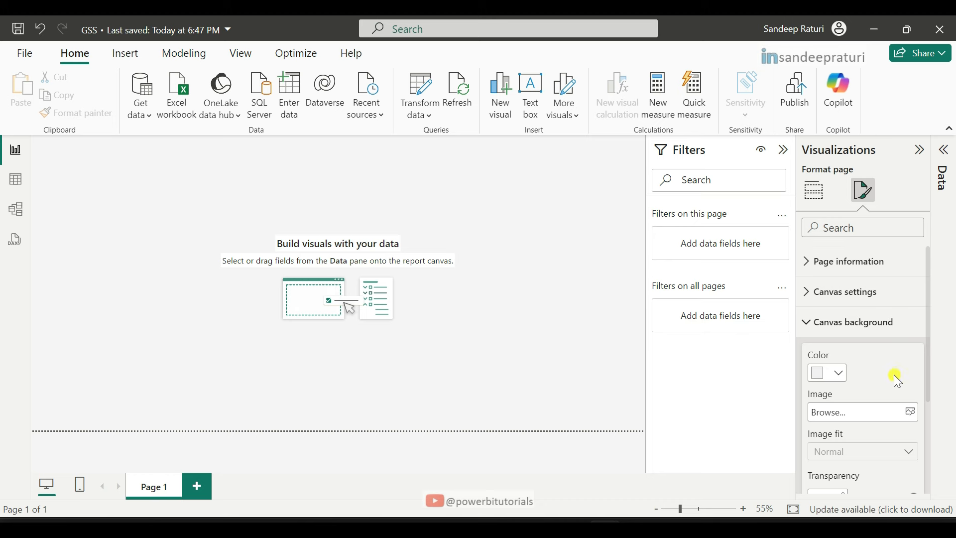
{"action": "scroll", "coordinate": [896, 380], "scroll_direction": "down", "scroll_amount": 2}
{"action": "left_click_drag", "start_coordinate": [915, 421], "coordinate": [822, 420]}
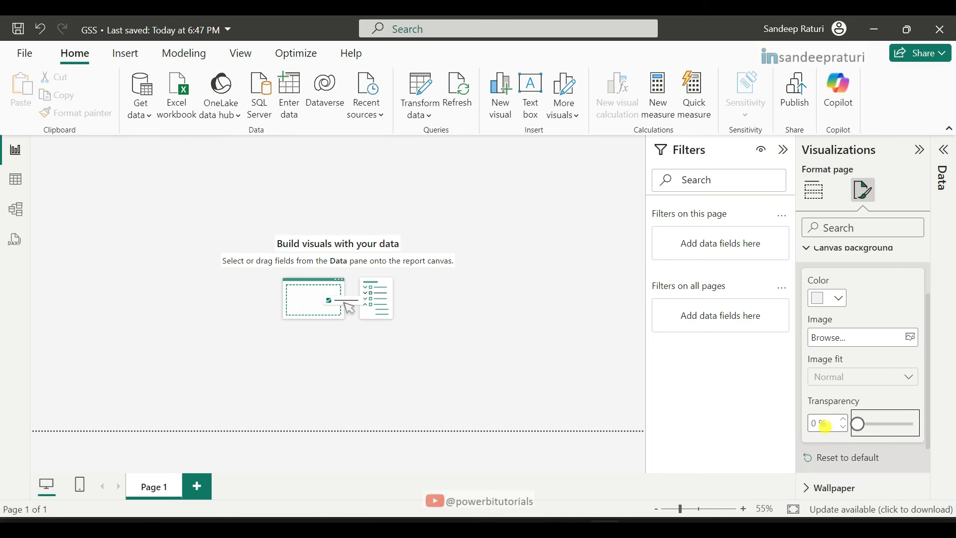
Check the canvas background and wallpaper colors and transparency of the report page
{"action": "scroll", "coordinate": [874, 393], "scroll_direction": "down", "scroll_amount": 2}
{"action": "left_click", "coordinate": [829, 419]}
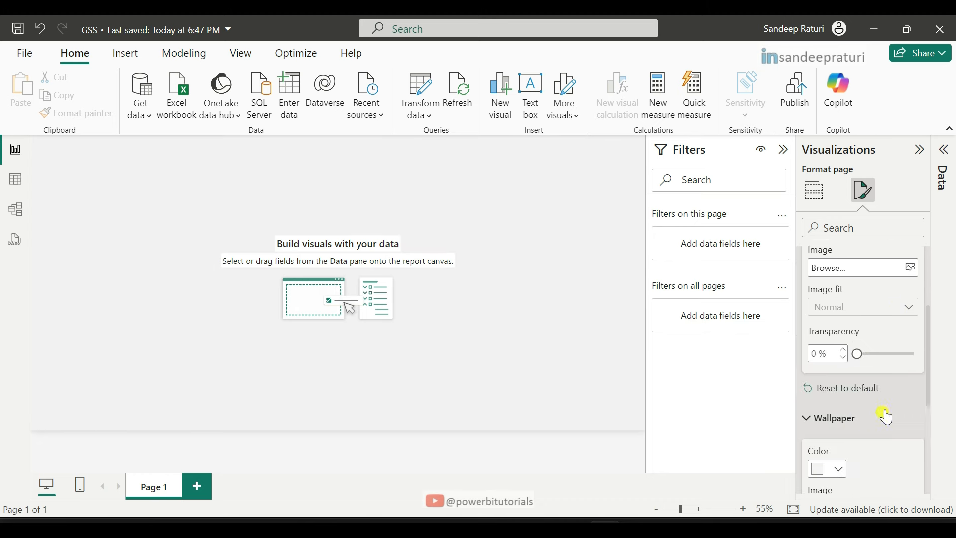
{"action": "scroll", "coordinate": [887, 415], "scroll_direction": "down", "scroll_amount": 3}
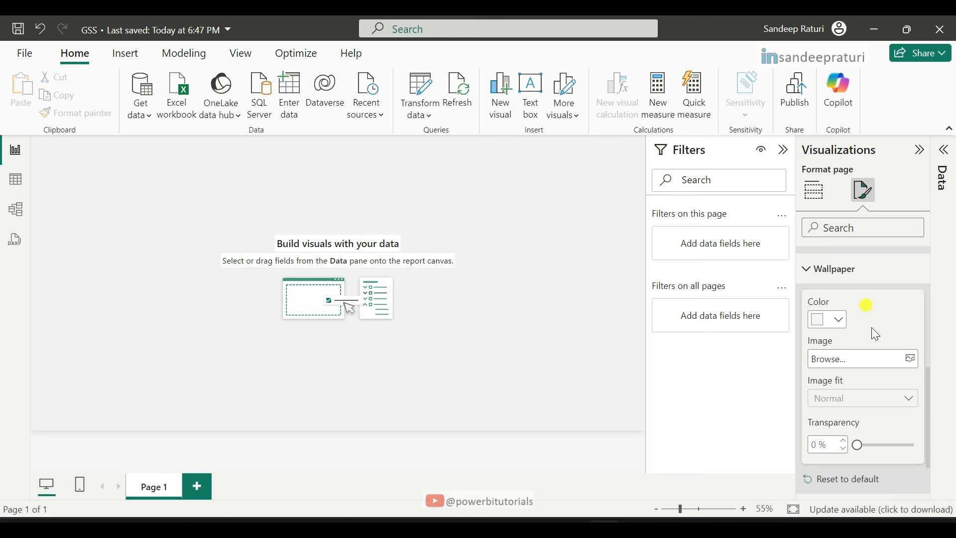
{"action": "left_click", "coordinate": [424, 360]}
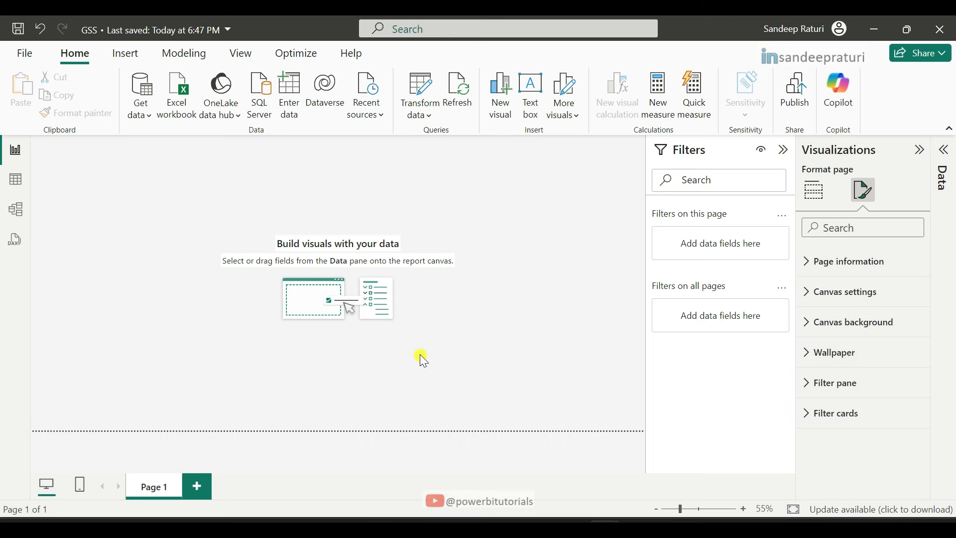
Review the project steps slide in PowerPoint and the dashboard icon results on Flaticon in the browser, and return to Power BI
{"action": "key", "text": "alt+Tab"}
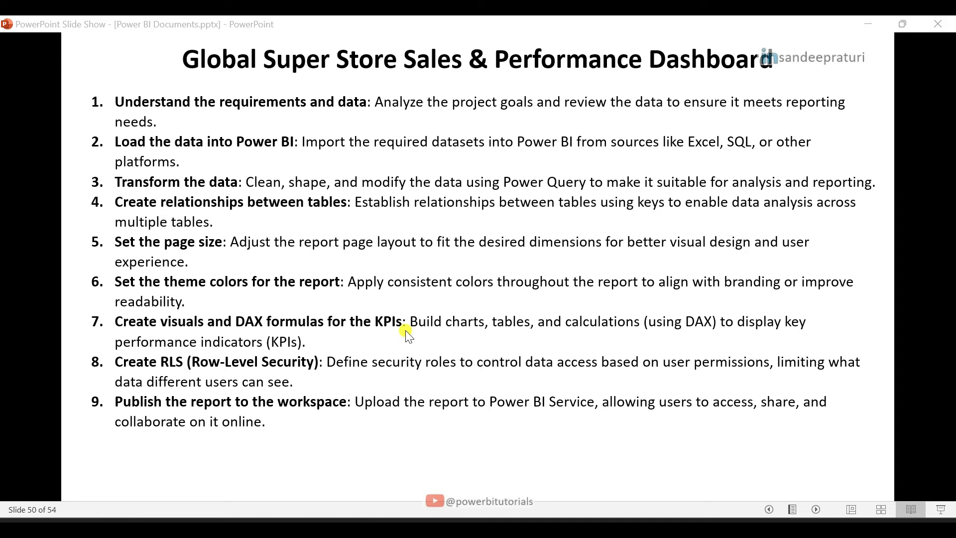
{"action": "mouse_move", "coordinate": [605, 528]}
{"action": "left_click", "coordinate": [530, 484]}
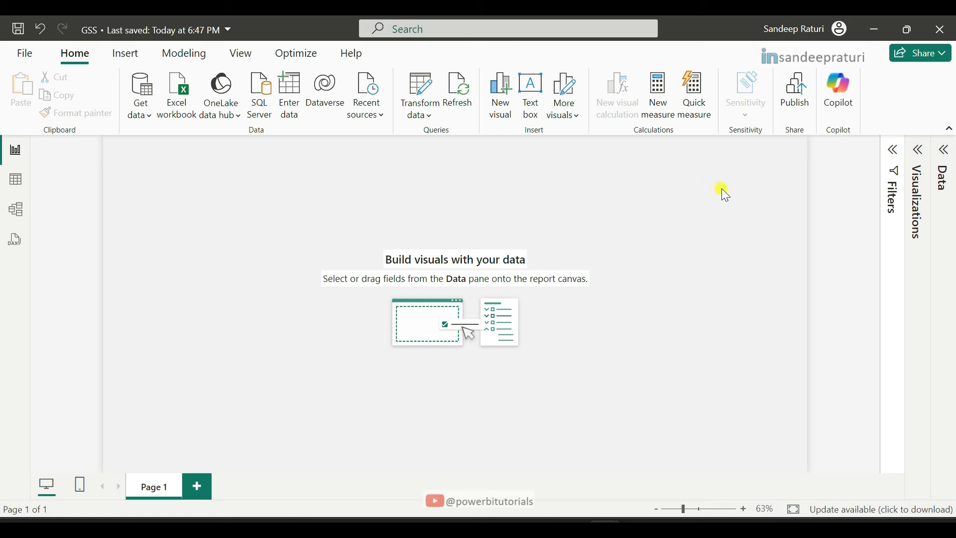
{"action": "key", "text": "alt+Tab"}
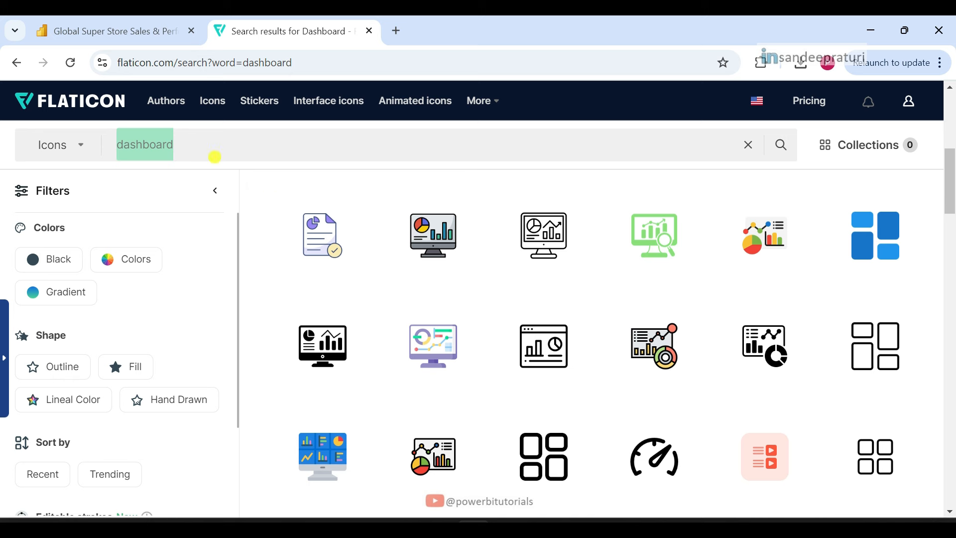
{"action": "left_click", "coordinate": [212, 144]}
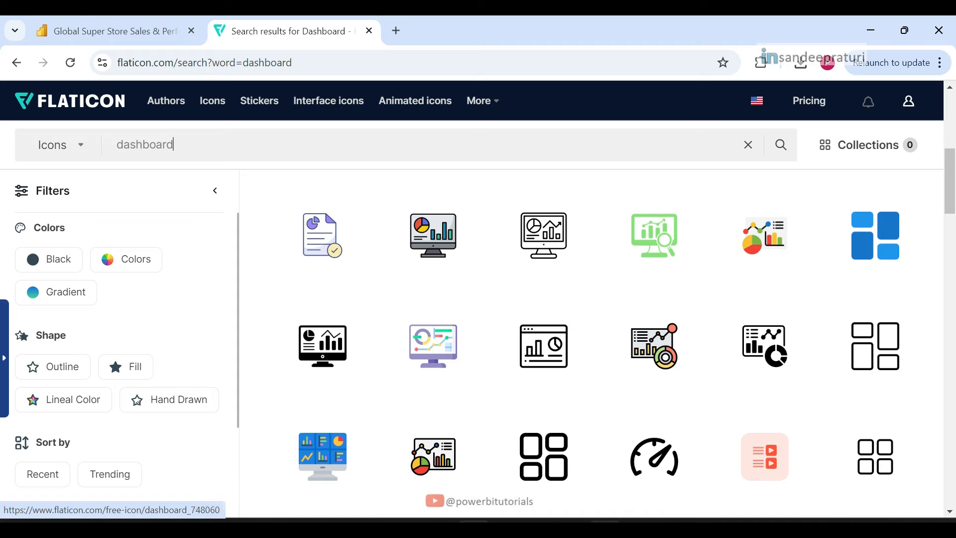
{"action": "left_click", "coordinate": [547, 476]}
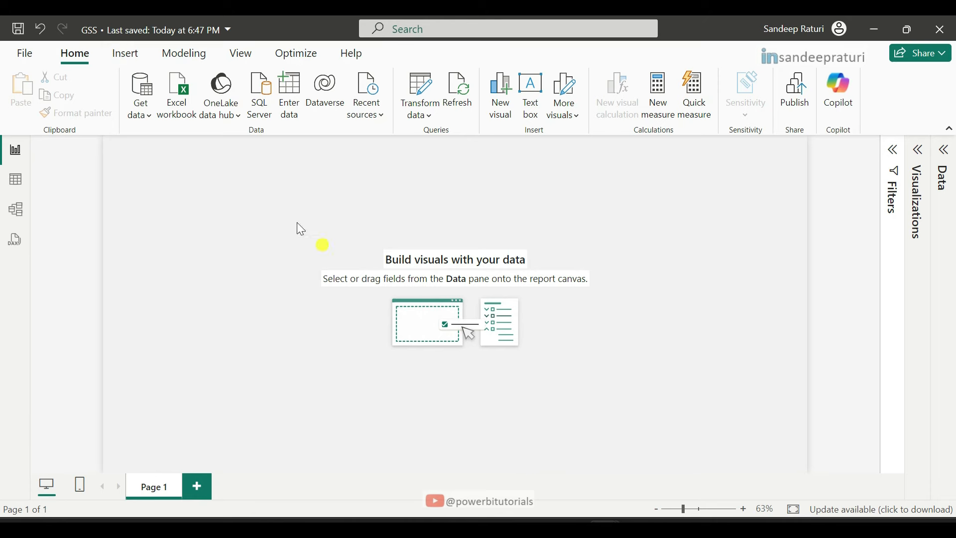
Insert a text box reading "Global Super Store Sales & Performance Dashboard" and resize it to about 486 wide and 57 high
{"action": "left_click", "coordinate": [125, 54]}
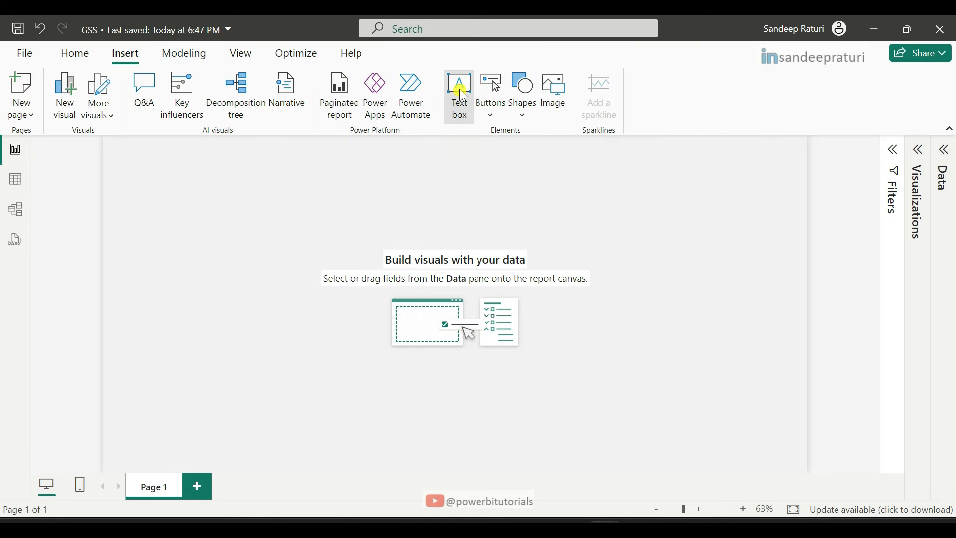
{"action": "left_click", "coordinate": [461, 102]}
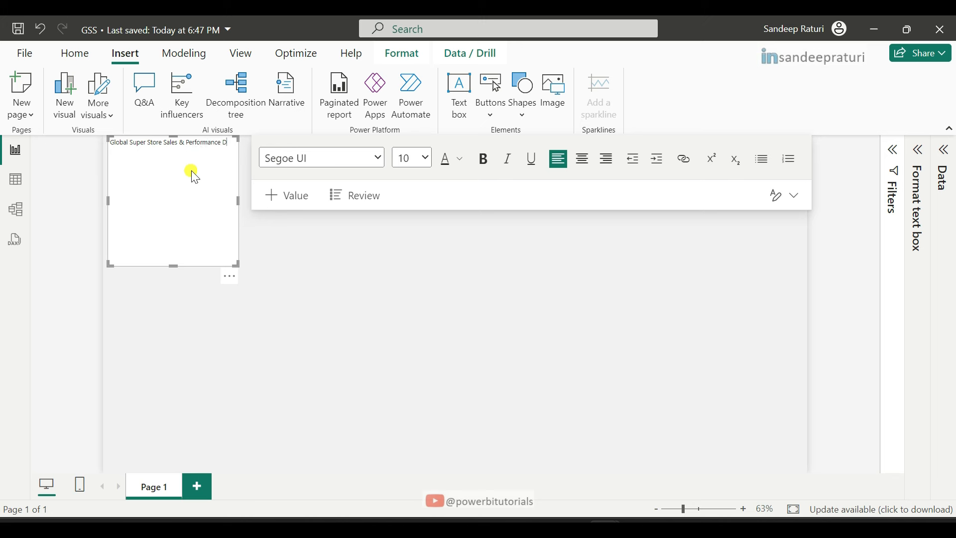
{"action": "left_click", "coordinate": [921, 158]}
{"action": "left_click", "coordinate": [838, 260]}
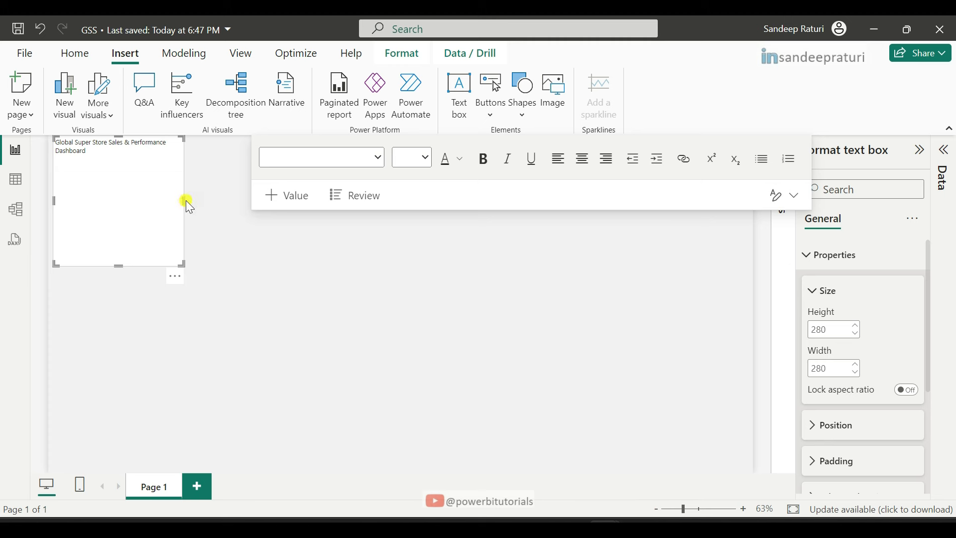
{"action": "left_click_drag", "start_coordinate": [186, 200], "coordinate": [279, 195]}
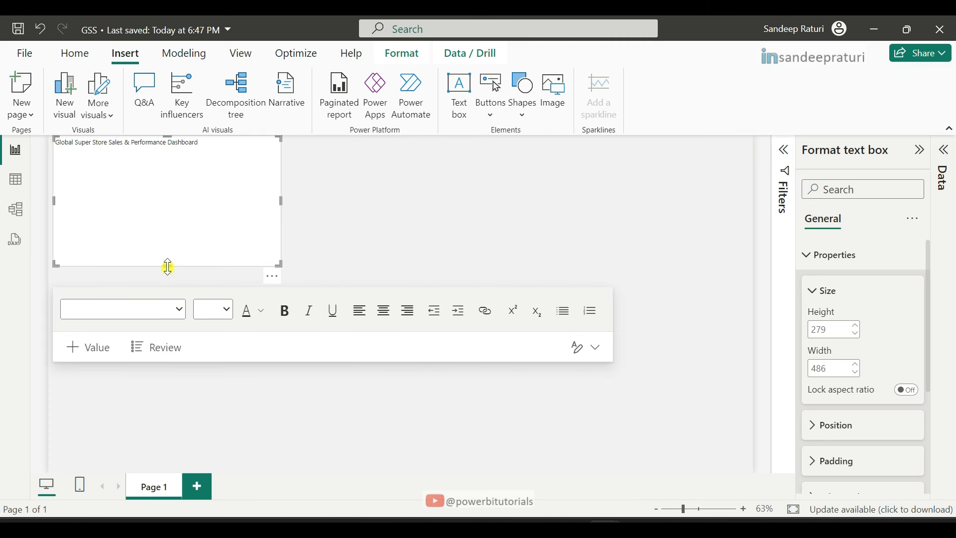
{"action": "left_click_drag", "start_coordinate": [169, 267], "coordinate": [167, 162]}
Set the dashboard title text to Arial, size 20, and widen its text box to about 695 so it fits one line
{"action": "left_click_drag", "start_coordinate": [214, 142], "coordinate": [31, 136]}
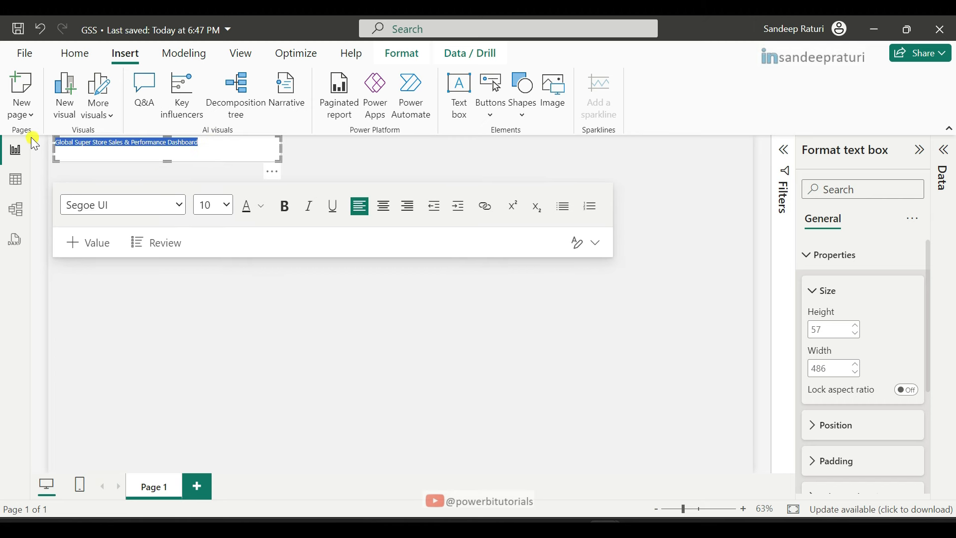
{"action": "left_click", "coordinate": [175, 205]}
{"action": "scroll", "coordinate": [154, 285], "scroll_direction": "up", "scroll_amount": 2}
{"action": "left_click", "coordinate": [103, 231]}
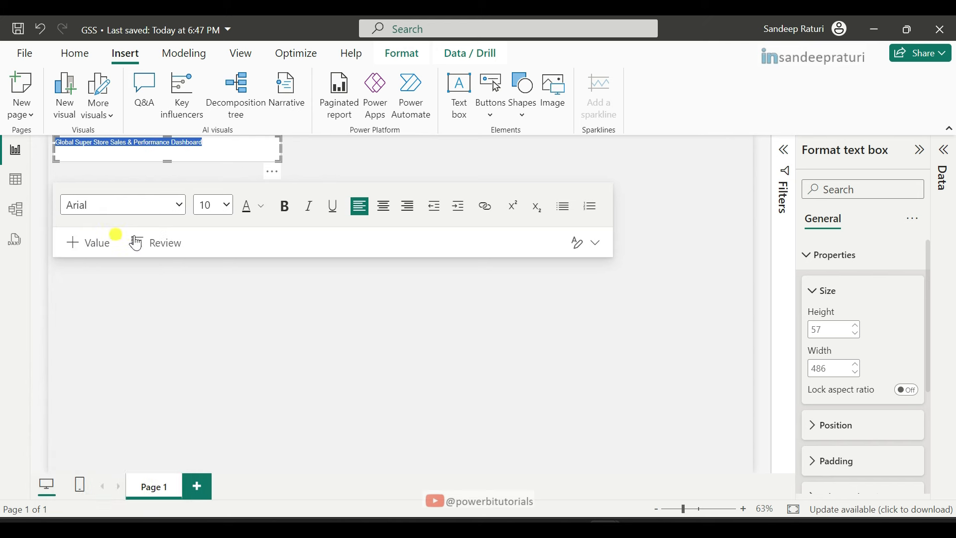
{"action": "left_click", "coordinate": [229, 206]}
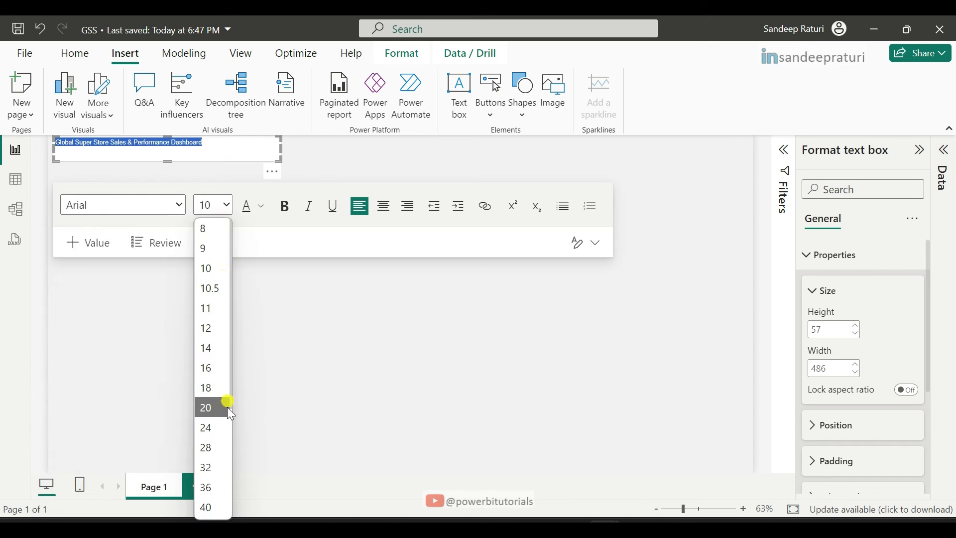
{"action": "left_click", "coordinate": [212, 410]}
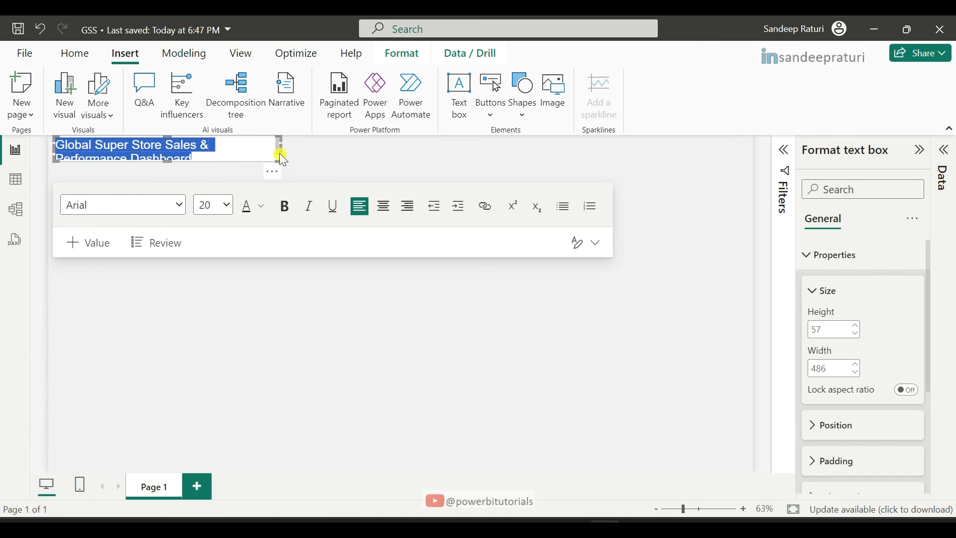
{"action": "left_click_drag", "start_coordinate": [282, 148], "coordinate": [381, 149]}
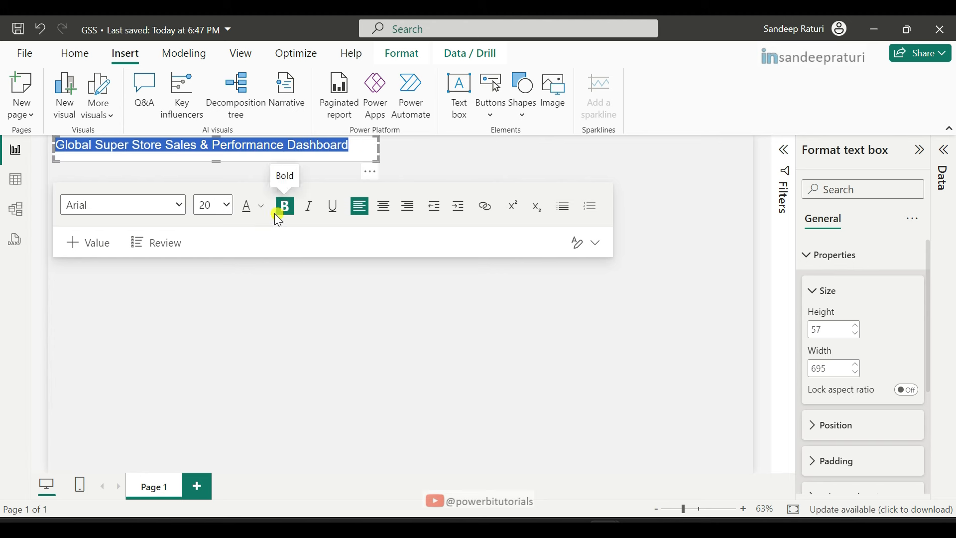
Make the dashboard title text black and bold
{"action": "left_click", "coordinate": [262, 214]}
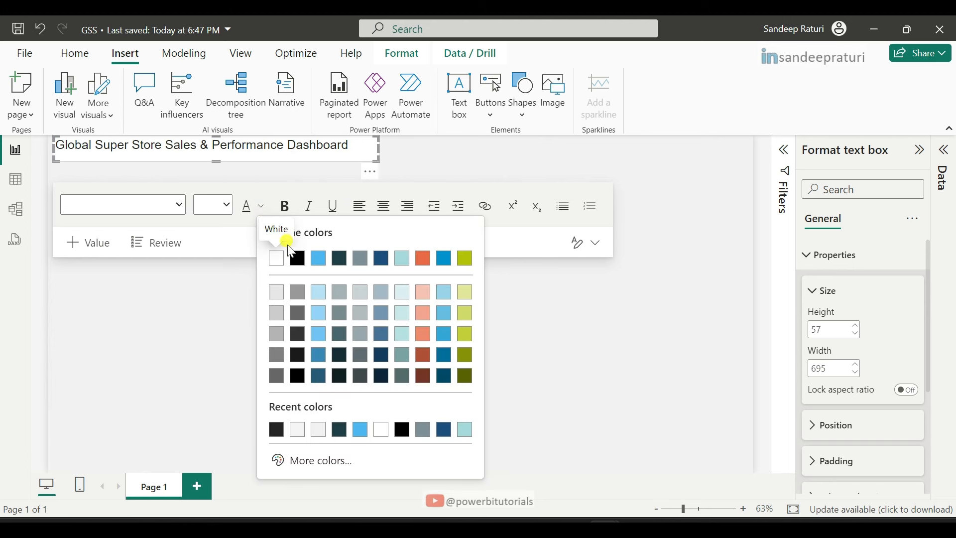
{"action": "left_click", "coordinate": [298, 258]}
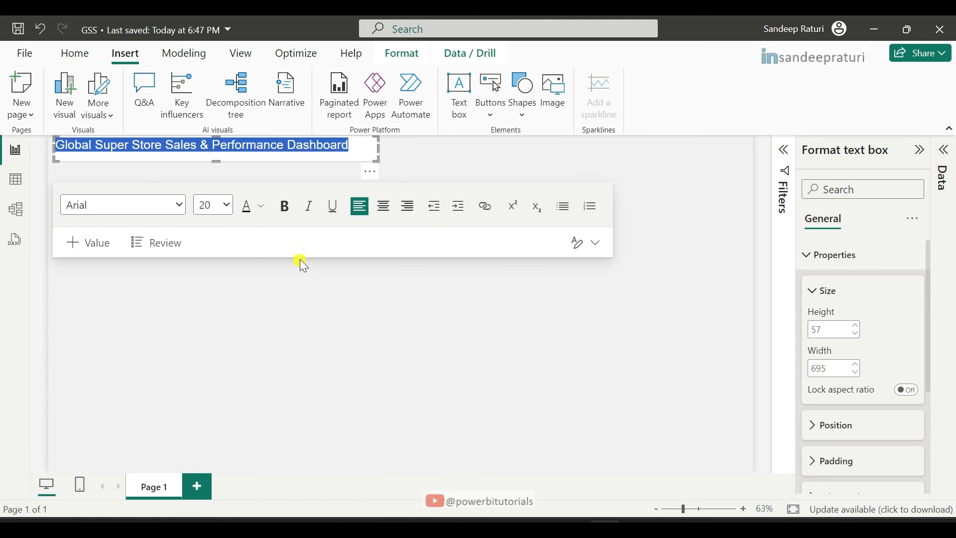
{"action": "left_click", "coordinate": [284, 210]}
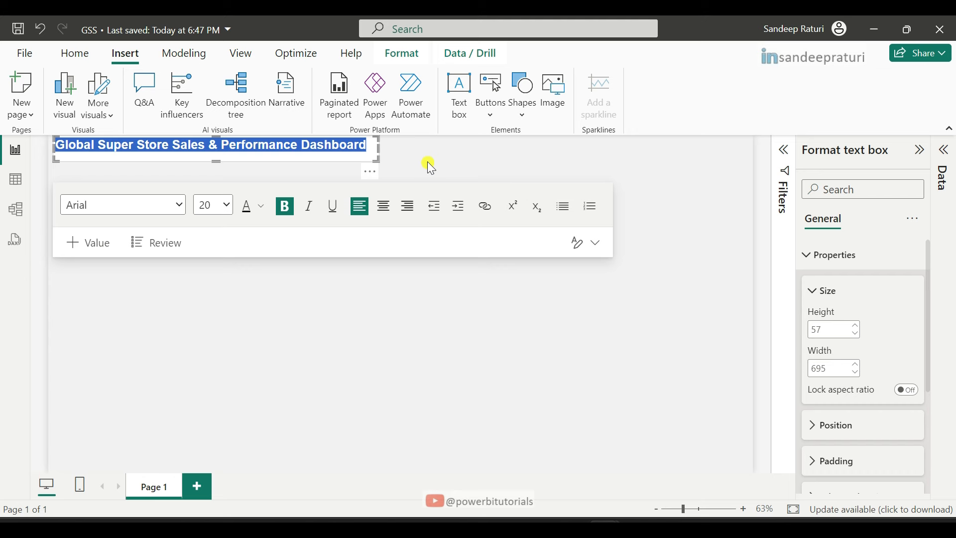
{"action": "left_click", "coordinate": [103, 195]}
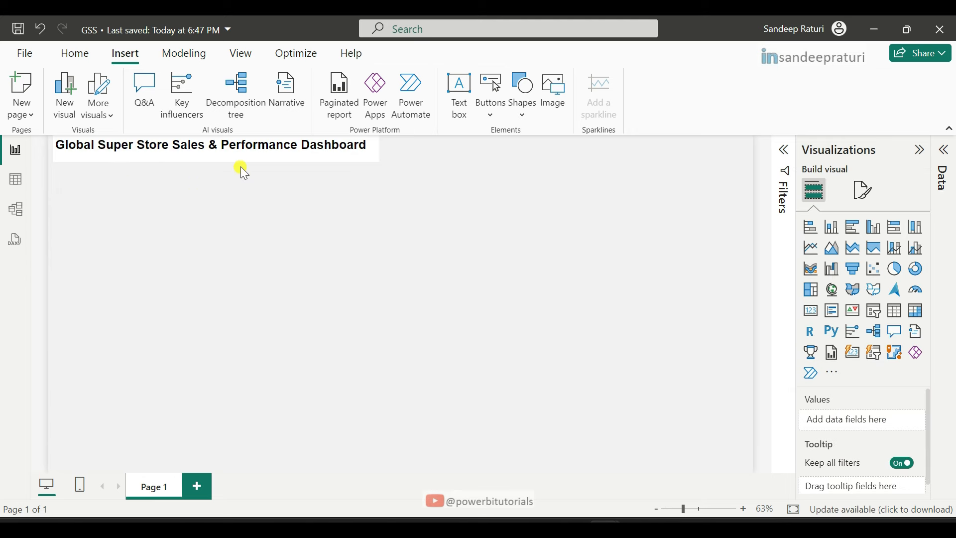
Turn off the background of the dashboard title text box
{"action": "left_click", "coordinate": [296, 157]}
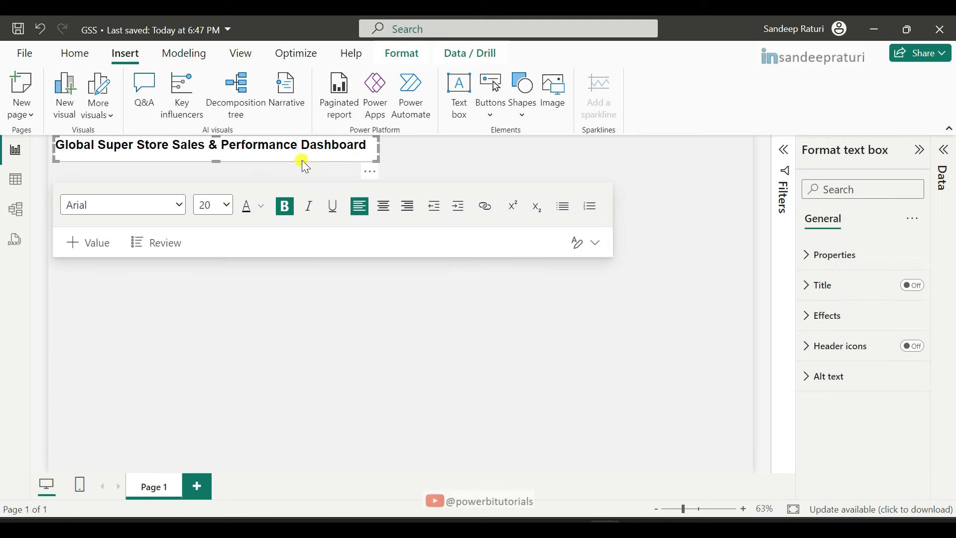
{"action": "left_click", "coordinate": [830, 318]}
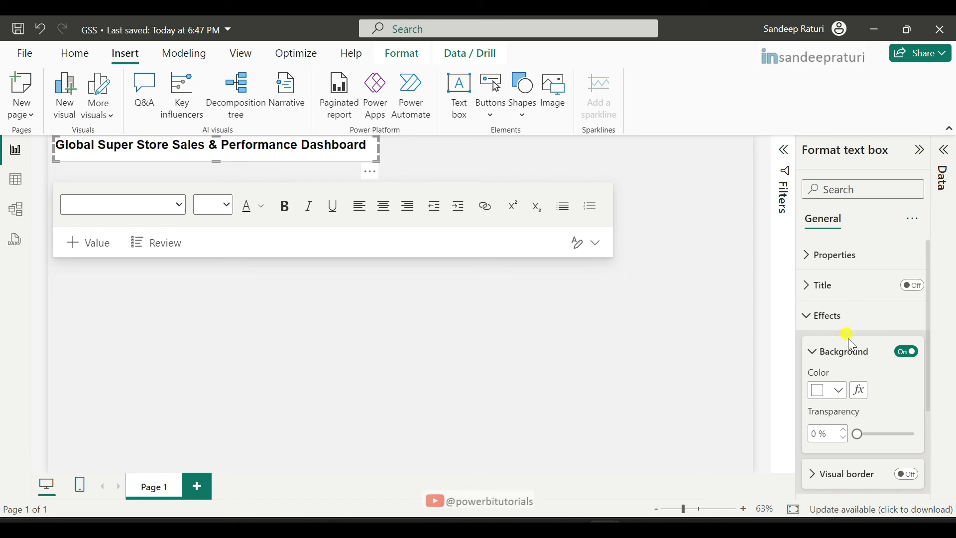
{"action": "left_click", "coordinate": [901, 354]}
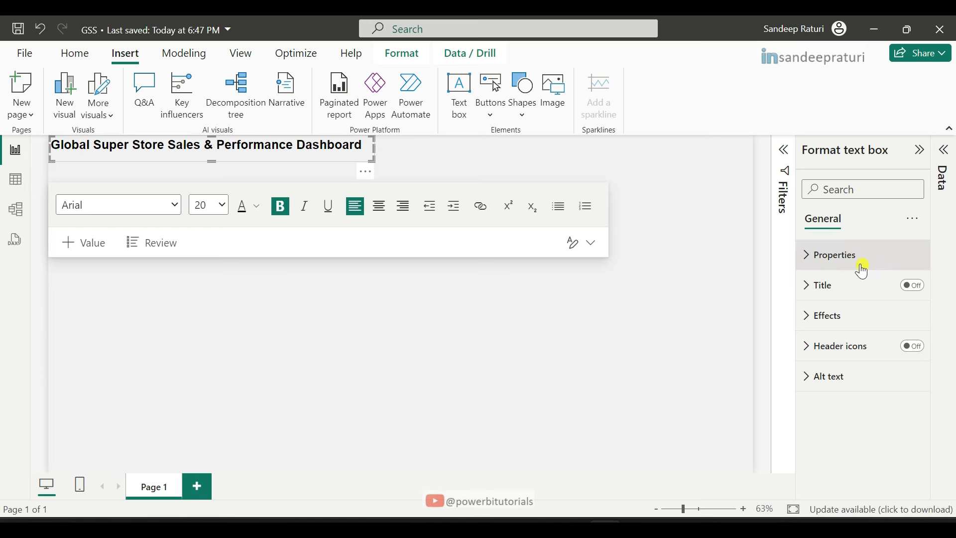
Position the dashboard title text box at horizontal 28 and vertical 12
{"action": "left_click", "coordinate": [847, 256]}
{"action": "scroll", "coordinate": [904, 367], "scroll_direction": "down", "scroll_amount": 3}
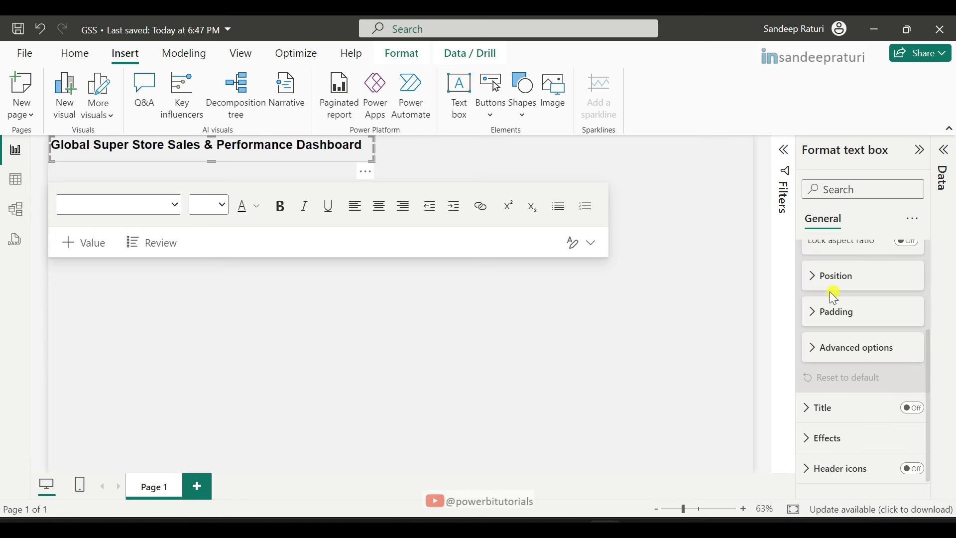
{"action": "left_click", "coordinate": [833, 277]}
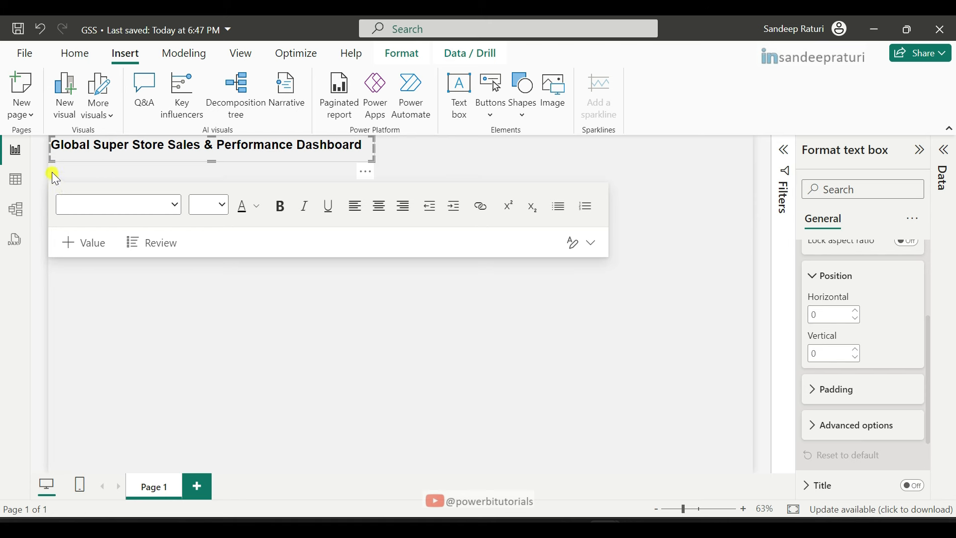
{"action": "left_click", "coordinate": [829, 315]}
{"action": "type", "text": "28"}
{"action": "key", "text": "Return"}
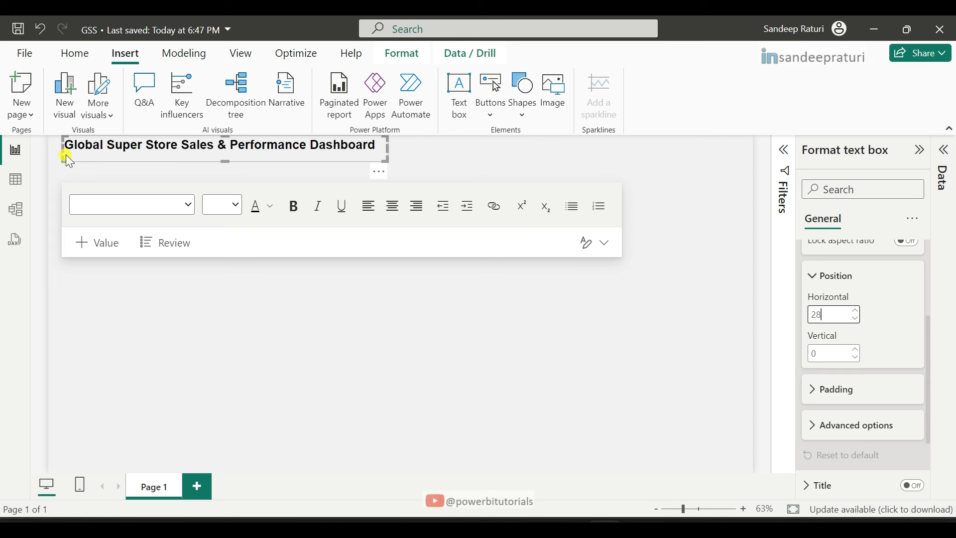
{"action": "left_click", "coordinate": [829, 360]}
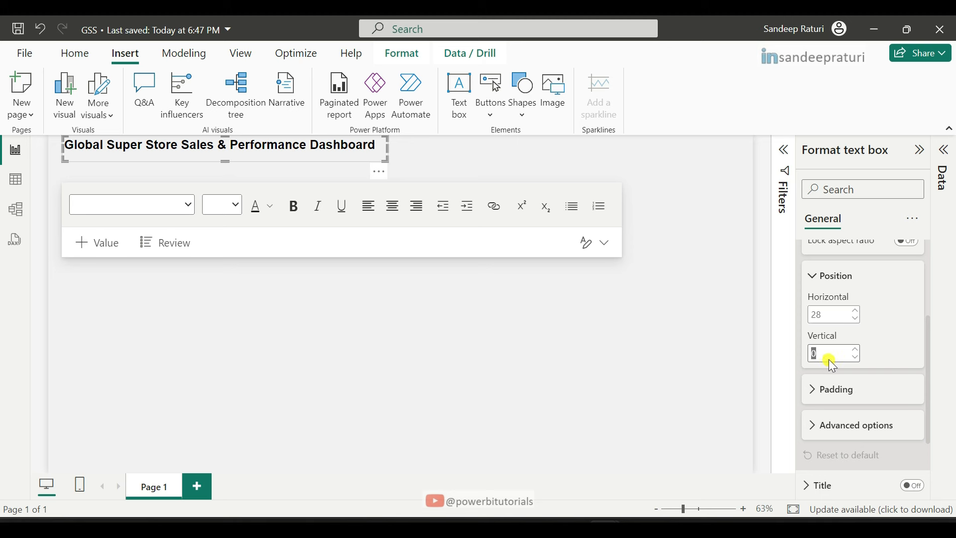
{"action": "type", "text": "2"}
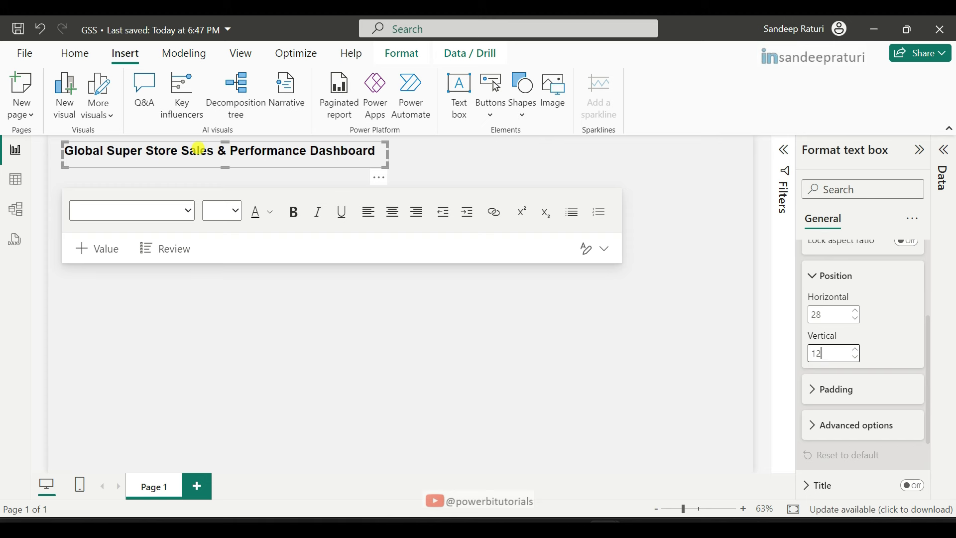
{"action": "left_click", "coordinate": [229, 287]}
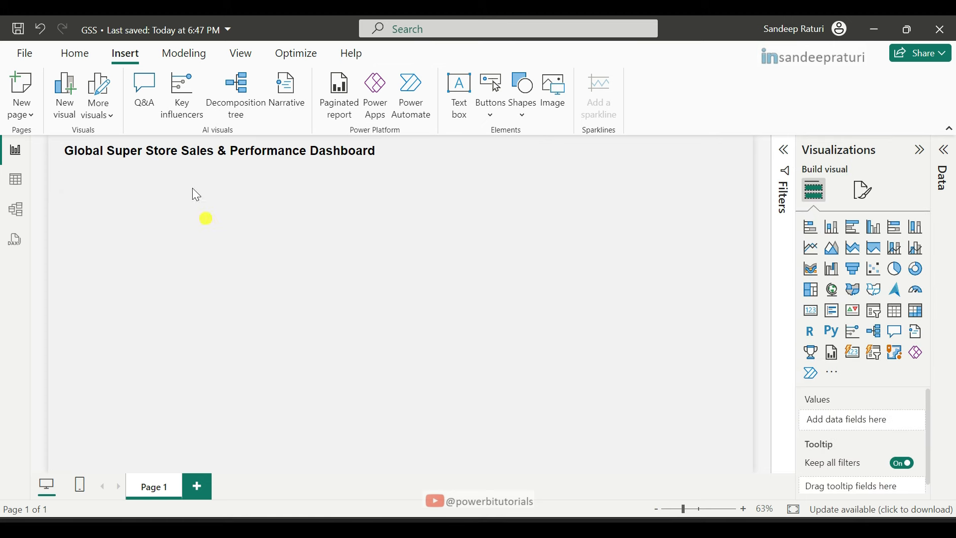
Insert the image dashboard (1).png on the report page and shrink it to a small icon
{"action": "left_click", "coordinate": [562, 105]}
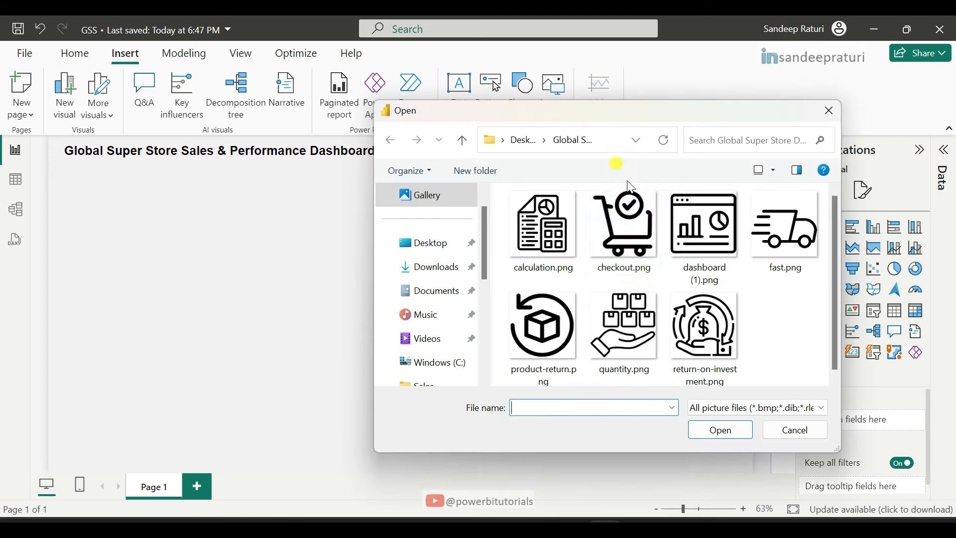
{"action": "left_click", "coordinate": [716, 242]}
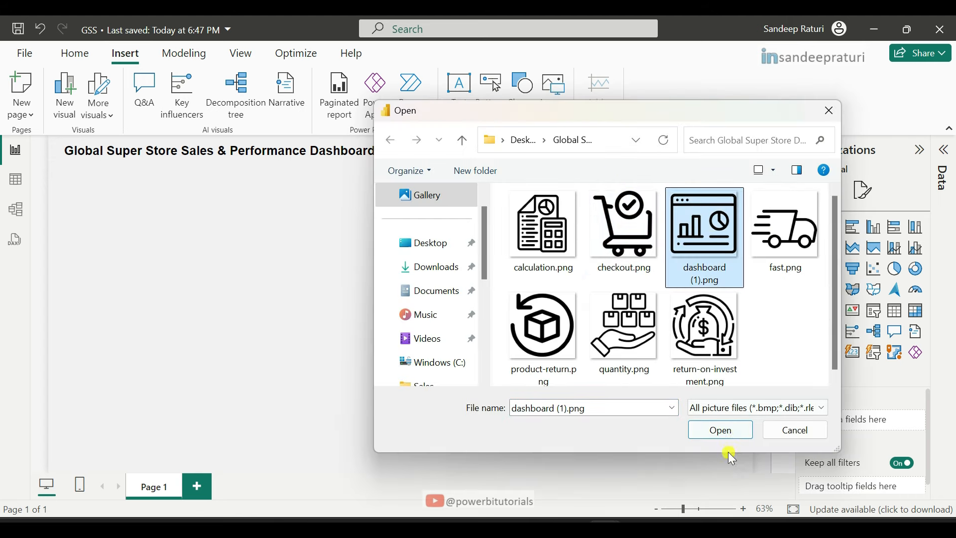
{"action": "left_click", "coordinate": [726, 433]}
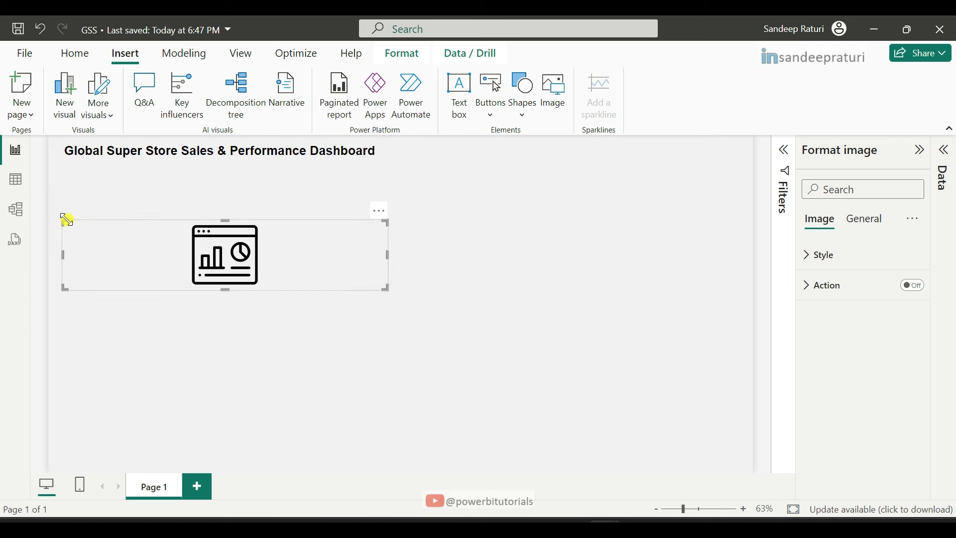
{"action": "left_click_drag", "start_coordinate": [65, 219], "coordinate": [262, 235]}
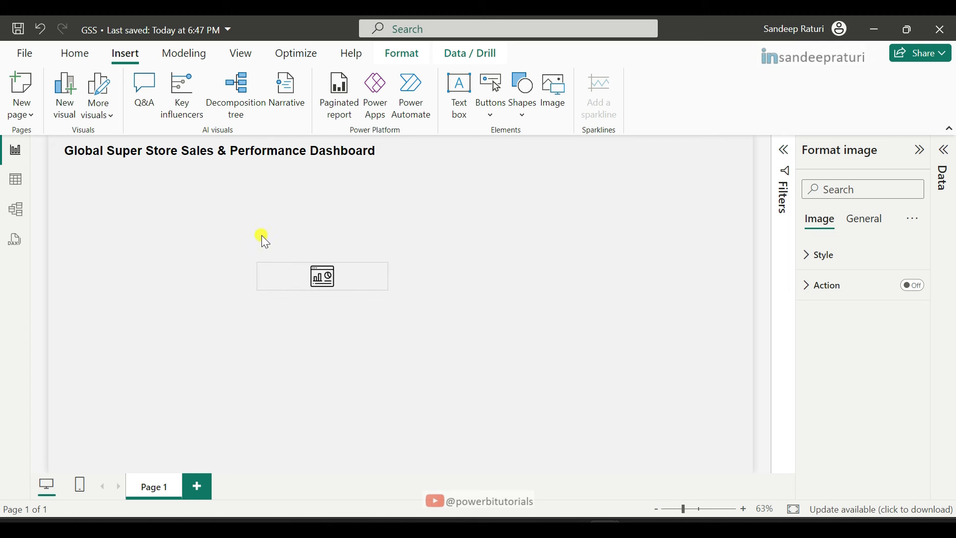
{"action": "left_click", "coordinate": [324, 299]}
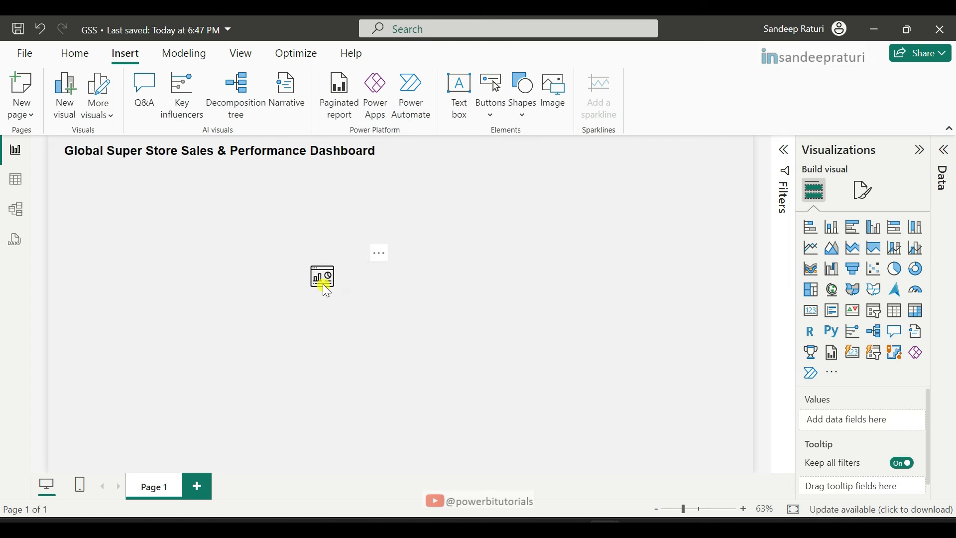
Move the dashboard icon to the page's upper-right corner at about horizontal 1391 and tighten its frame to about 79 wide and 74 high
{"action": "left_click", "coordinate": [327, 291]}
{"action": "left_click_drag", "start_coordinate": [327, 290], "coordinate": [688, 164]}
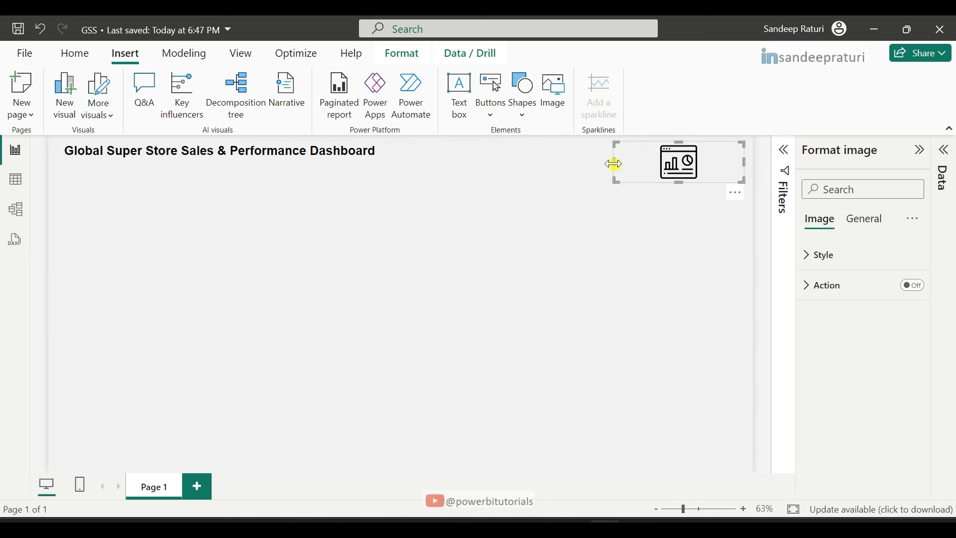
{"action": "left_click_drag", "start_coordinate": [613, 160], "coordinate": [722, 171]}
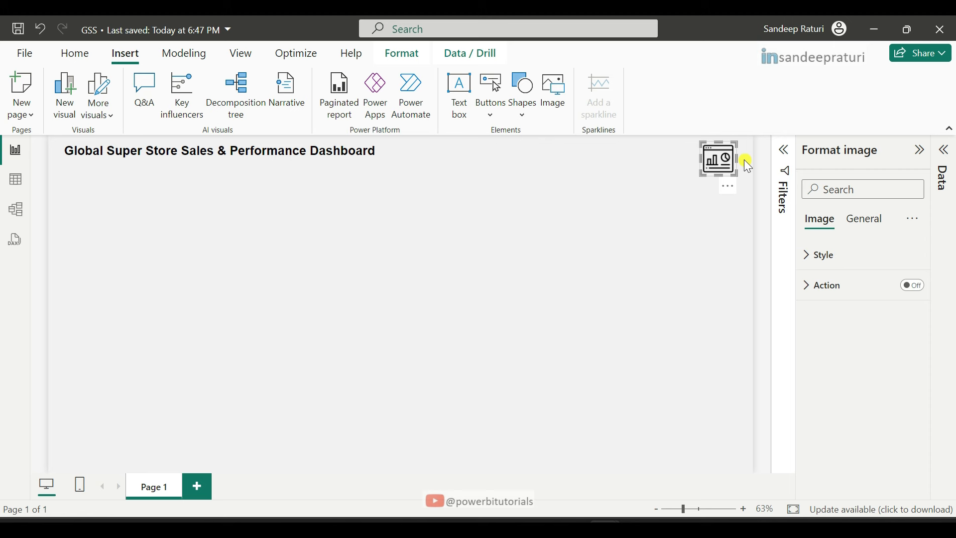
{"action": "key", "text": "Right"}
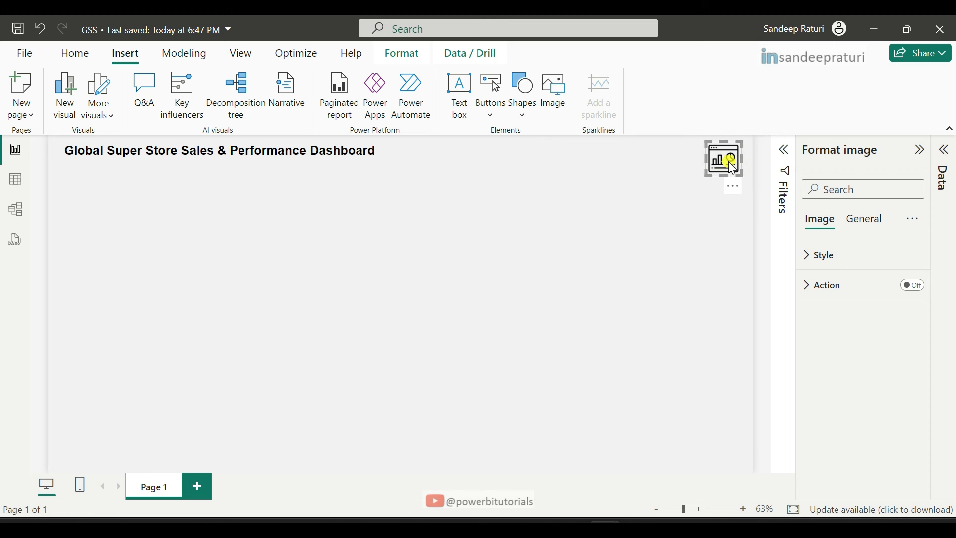
{"action": "left_click_drag", "start_coordinate": [729, 161], "coordinate": [726, 163]}
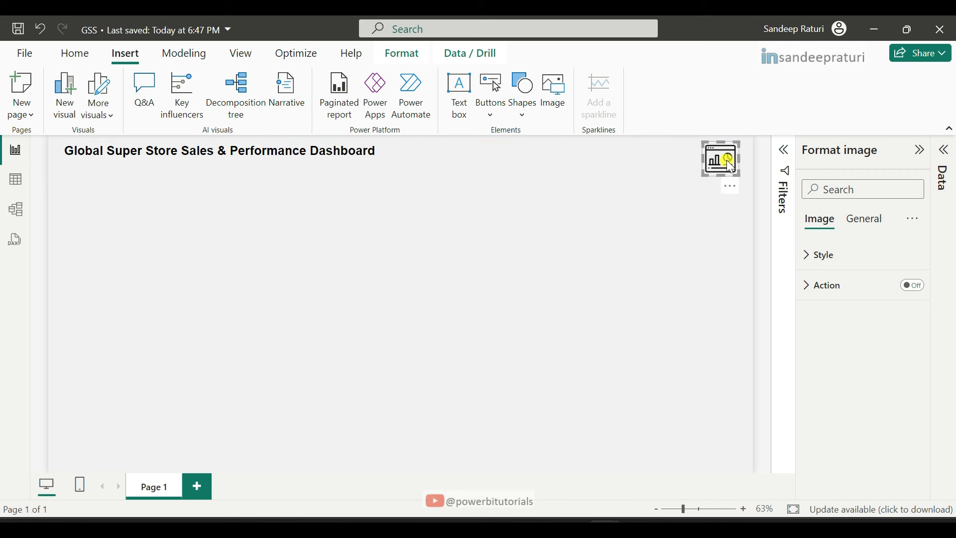
Check the title text box's position and set the dashboard icon's vertical position to 12 to match it
{"action": "left_click", "coordinate": [387, 158]}
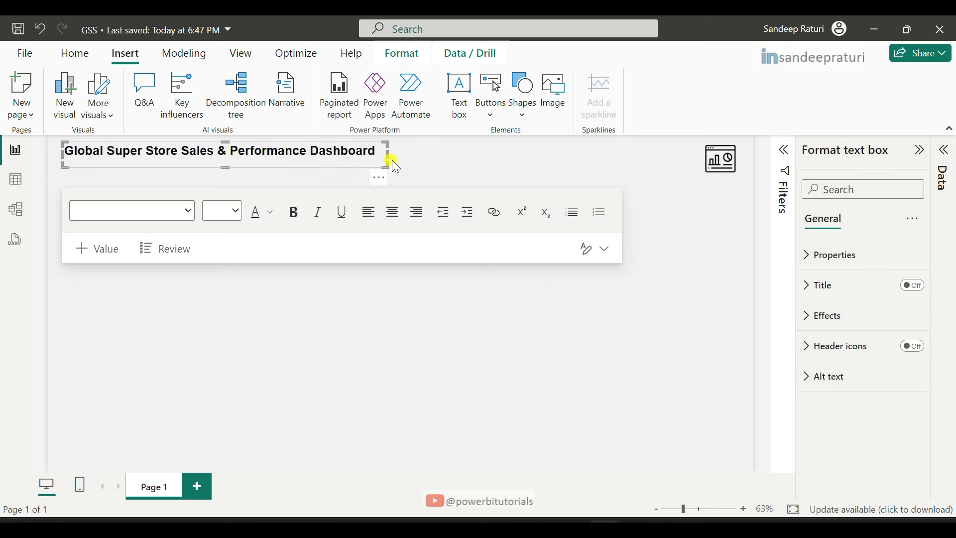
{"action": "left_click", "coordinate": [827, 259]}
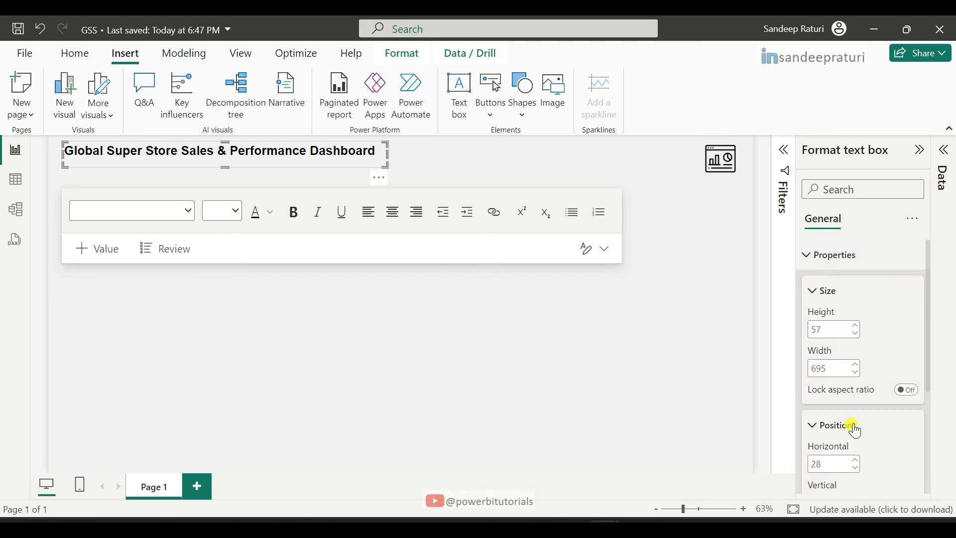
{"action": "scroll", "coordinate": [856, 432], "scroll_direction": "down", "scroll_amount": 2}
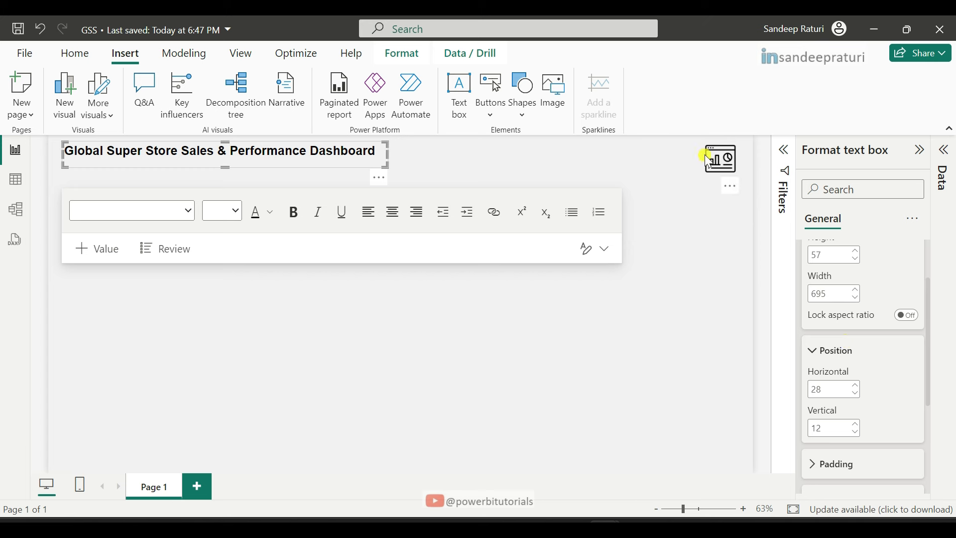
{"action": "left_click", "coordinate": [719, 162]}
{"action": "left_click", "coordinate": [869, 221]}
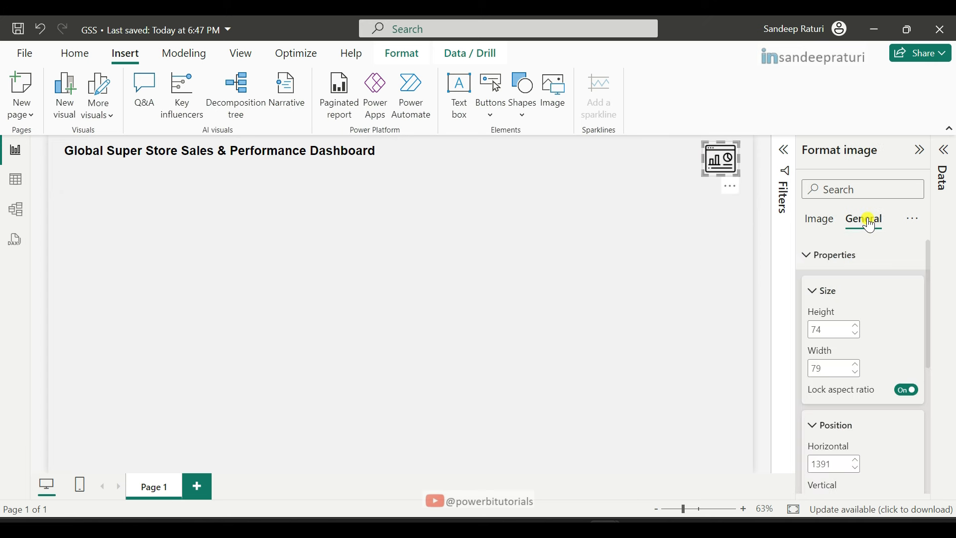
{"action": "left_click", "coordinate": [818, 254]}
{"action": "left_click", "coordinate": [817, 255]}
{"action": "scroll", "coordinate": [849, 406], "scroll_direction": "down", "scroll_amount": 2}
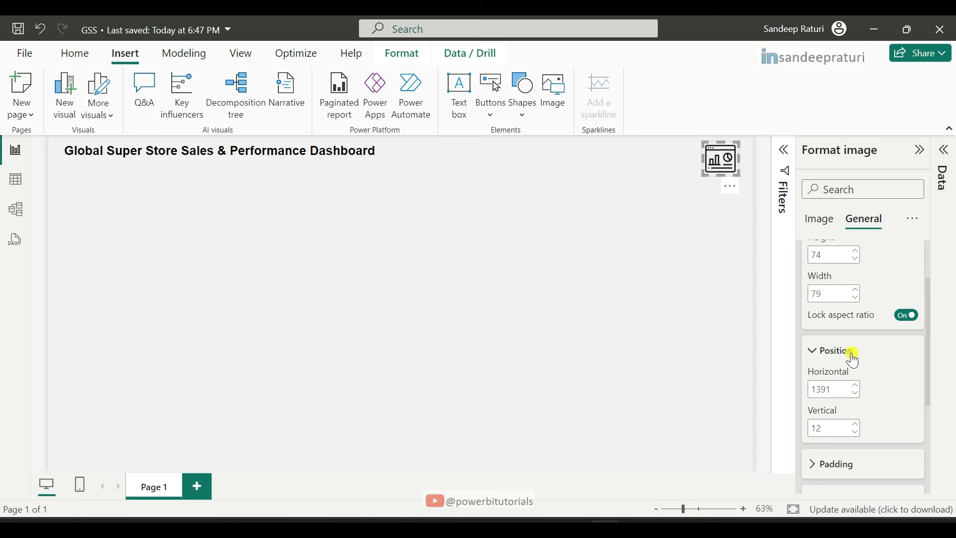
{"action": "double_click", "coordinate": [829, 431]}
{"action": "type", "text": "12"}
{"action": "left_click", "coordinate": [696, 242]}
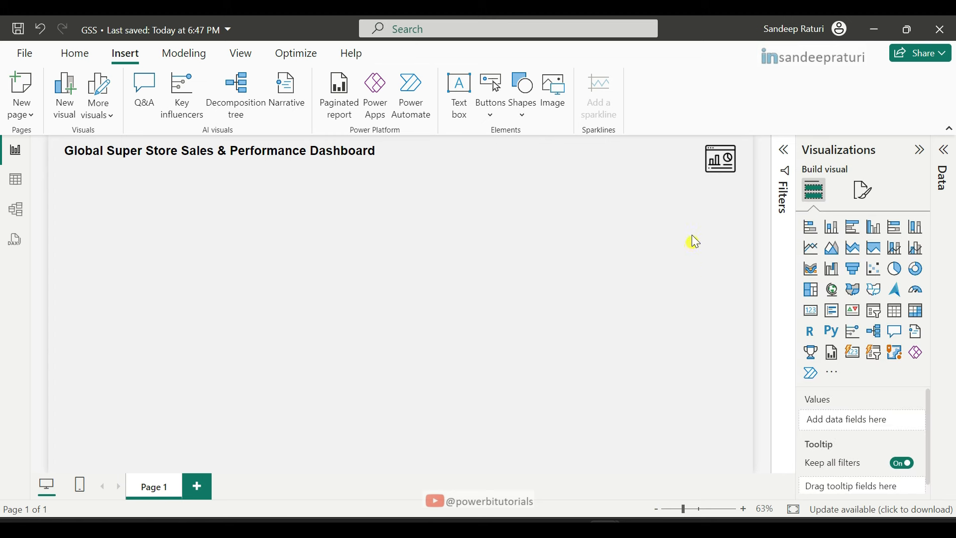
Shrink the dashboard icon to about 71 wide and 57 high and check its size in the image properties
{"action": "left_click", "coordinate": [713, 166]}
{"action": "left_click_drag", "start_coordinate": [707, 171], "coordinate": [709, 169]}
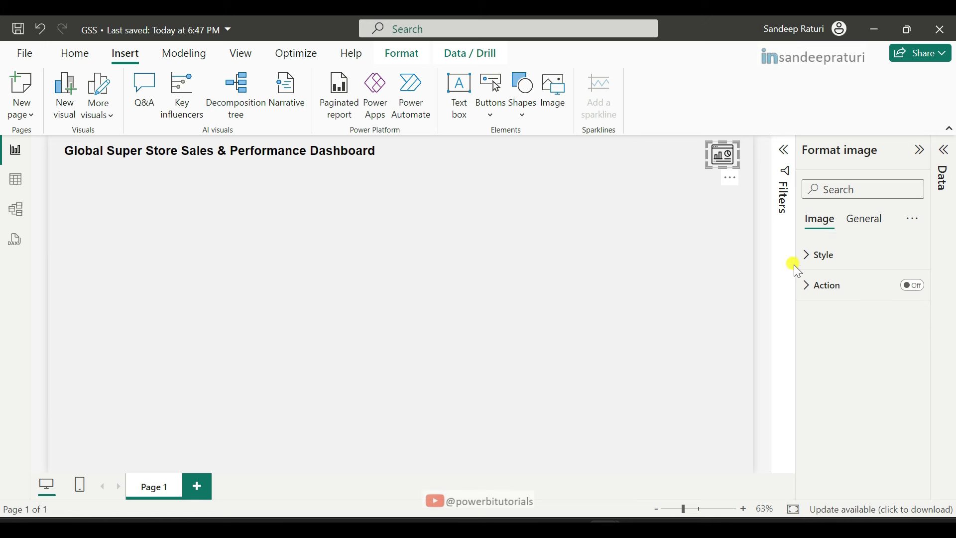
{"action": "left_click", "coordinate": [868, 223]}
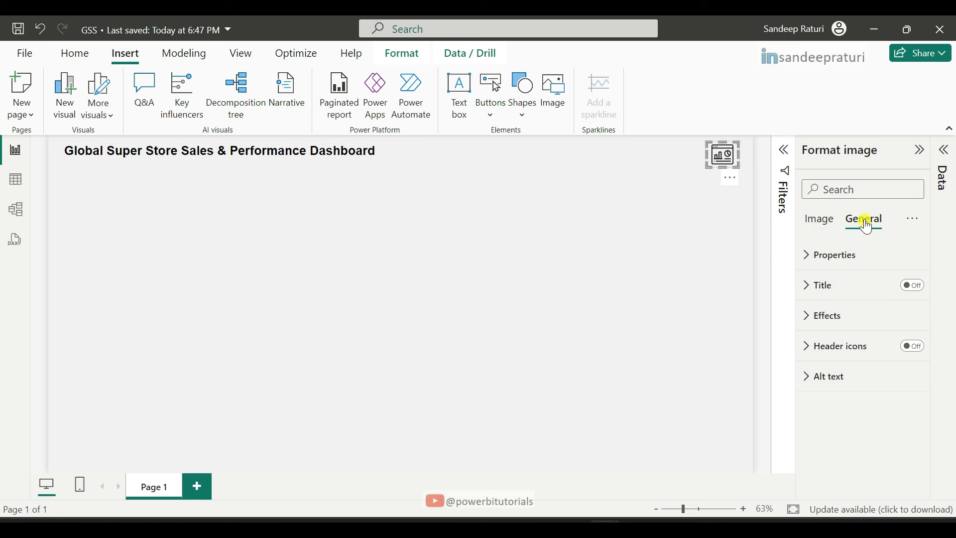
{"action": "left_click", "coordinate": [839, 255]}
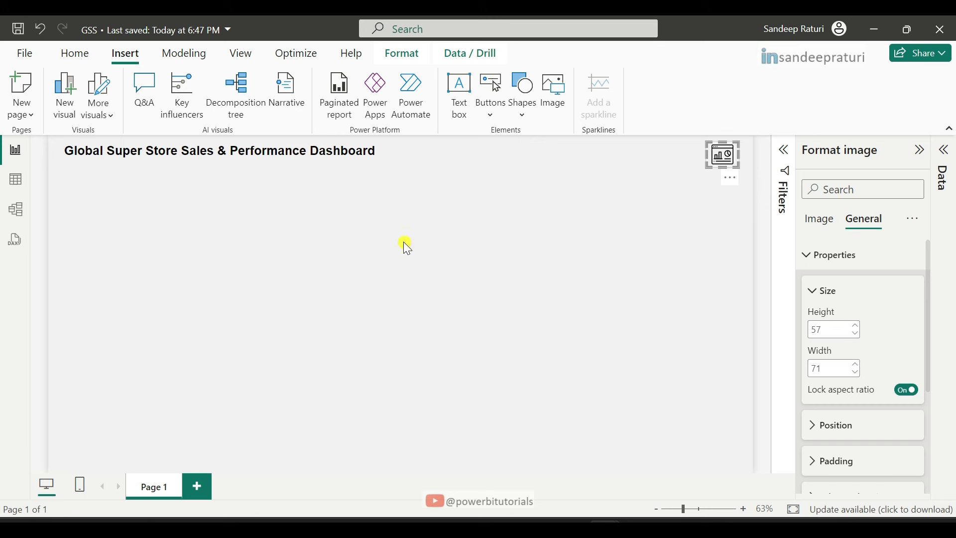
{"action": "left_click", "coordinate": [427, 230]}
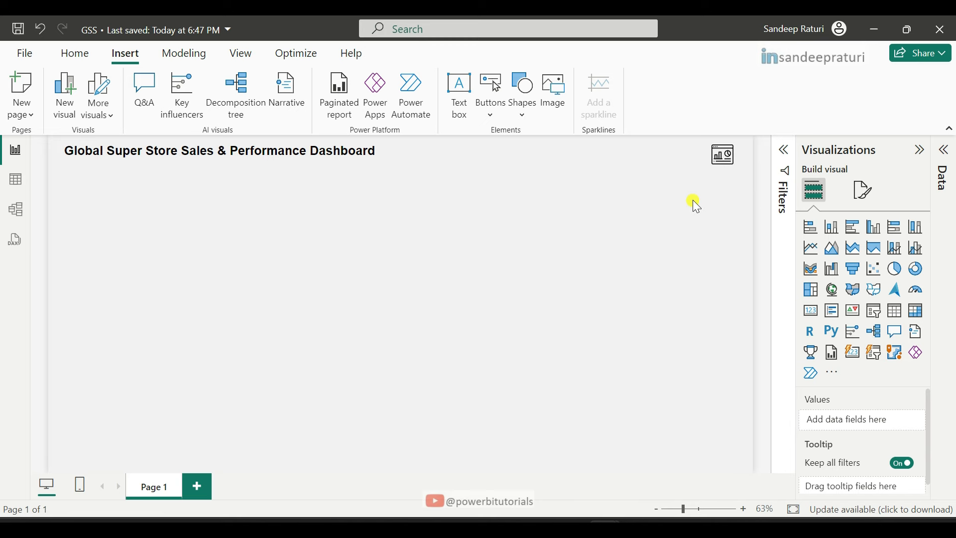
Switch to the finished Global Super Store report and examine which fields each slicer on the Summary page uses
{"action": "mouse_move", "coordinate": [679, 506]}
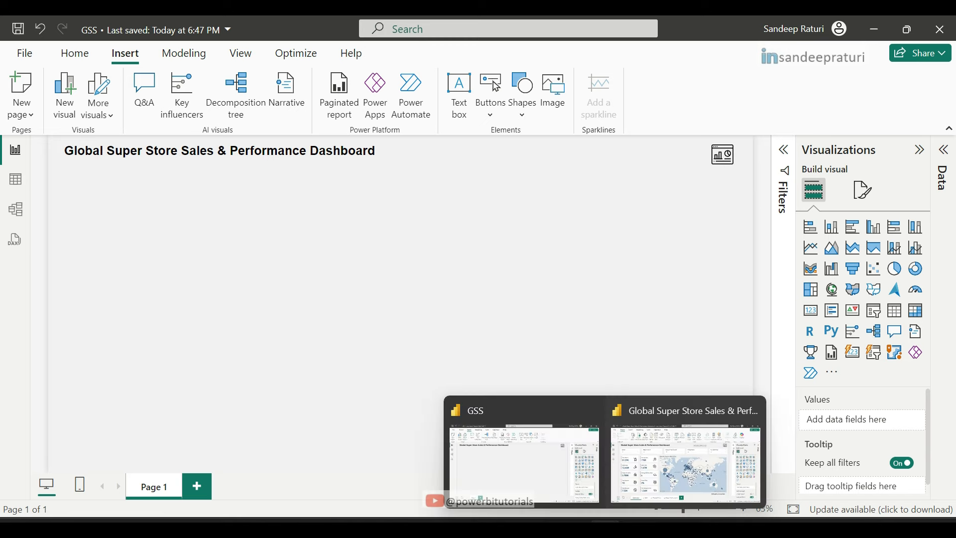
{"action": "left_click", "coordinate": [682, 461]}
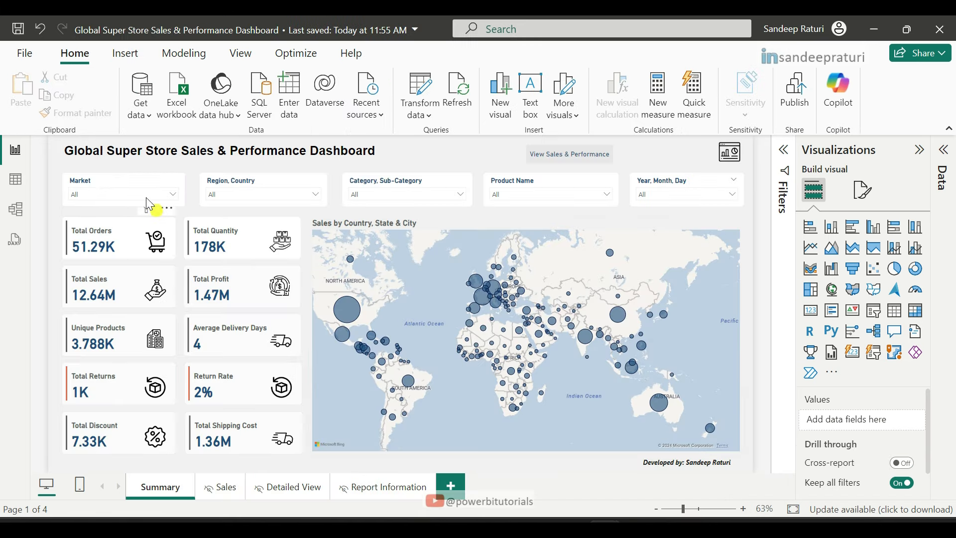
{"action": "left_click", "coordinate": [94, 187]}
{"action": "left_click", "coordinate": [215, 180]}
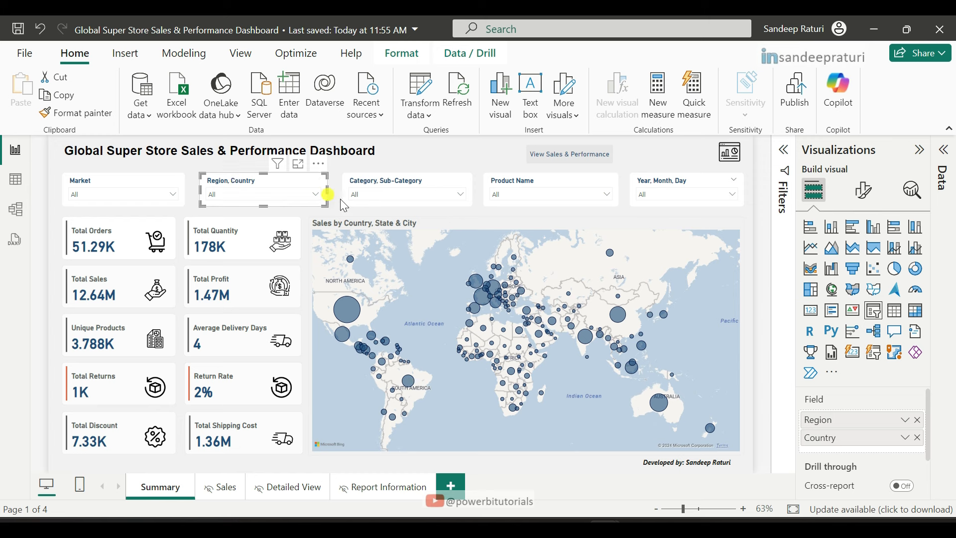
{"action": "left_click", "coordinate": [405, 182]}
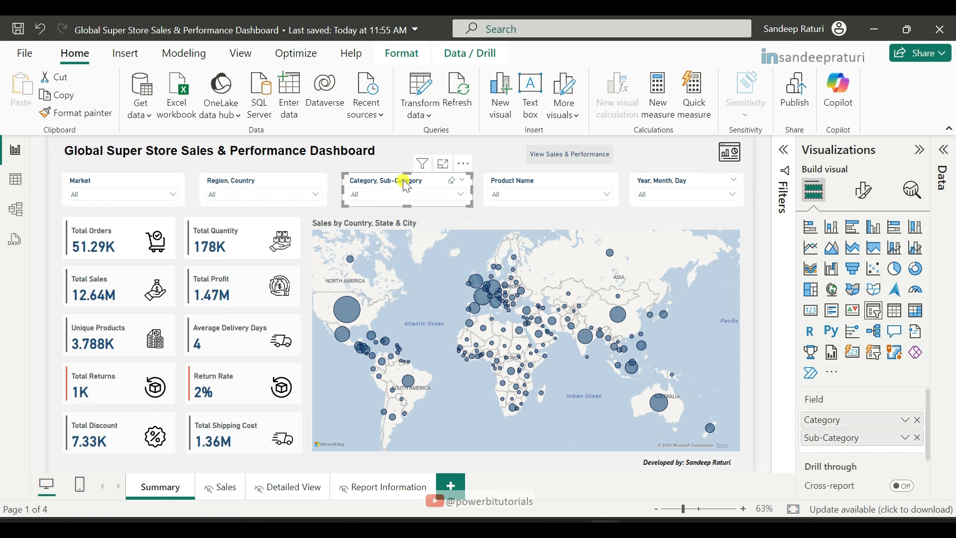
{"action": "left_click", "coordinate": [498, 183]}
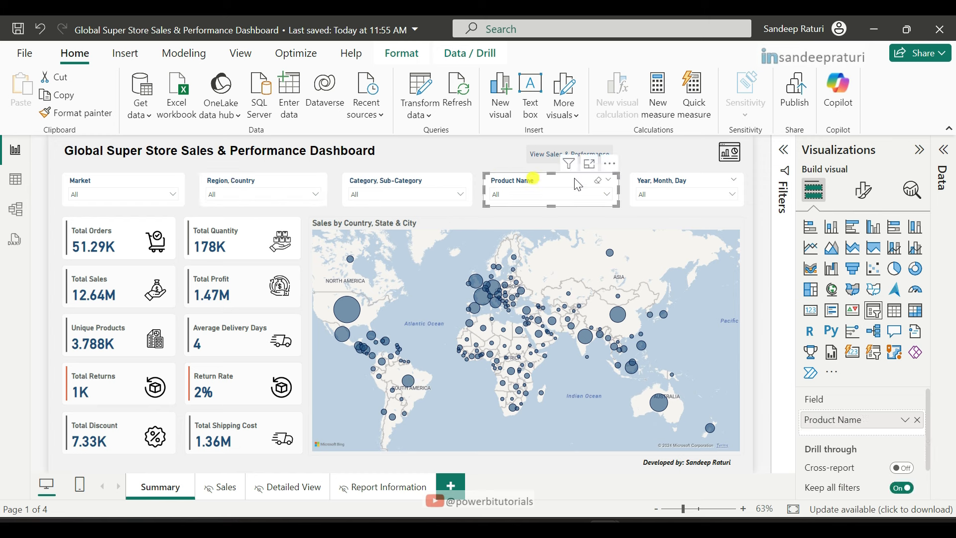
{"action": "left_click", "coordinate": [658, 187]}
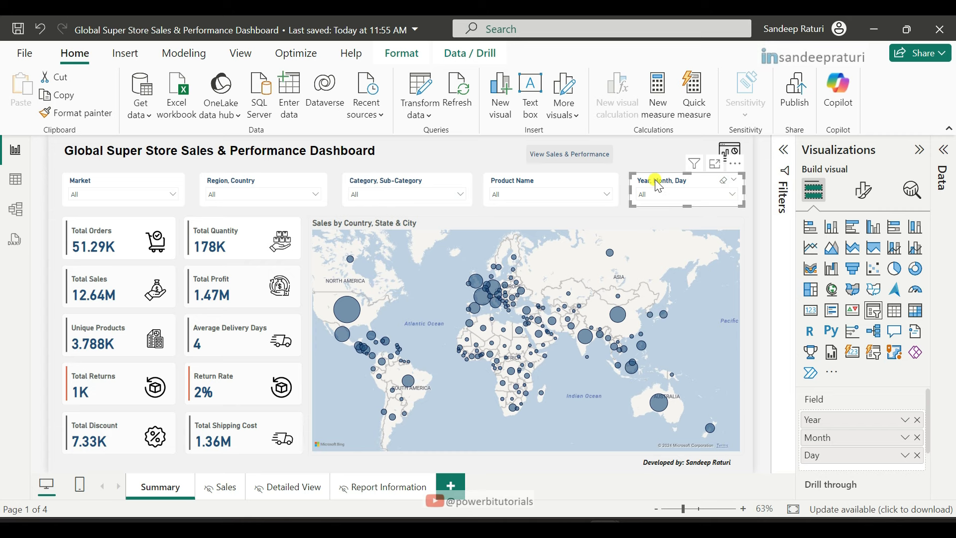
Check the height and width of the Market slicer on the finished Summary page
{"action": "left_click", "coordinate": [109, 185]}
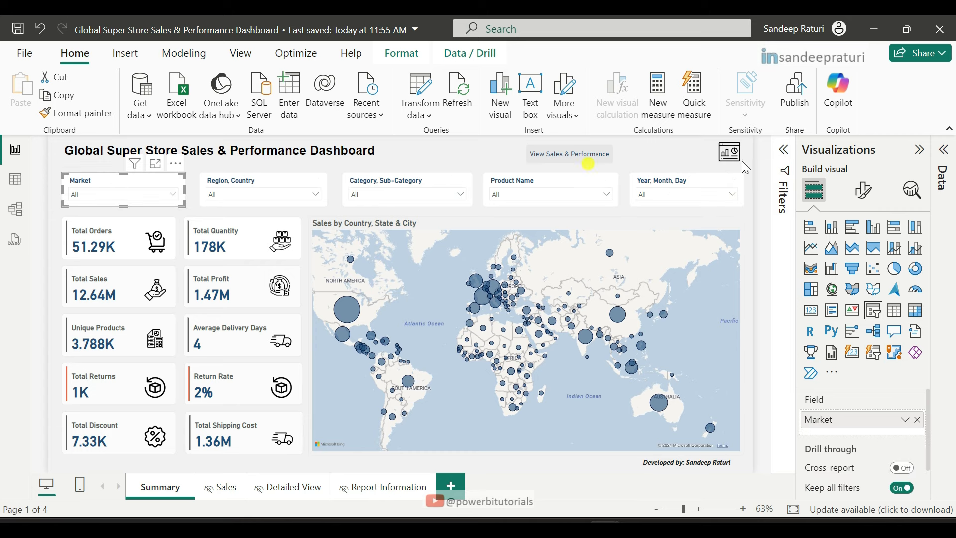
{"action": "left_click", "coordinate": [864, 191]}
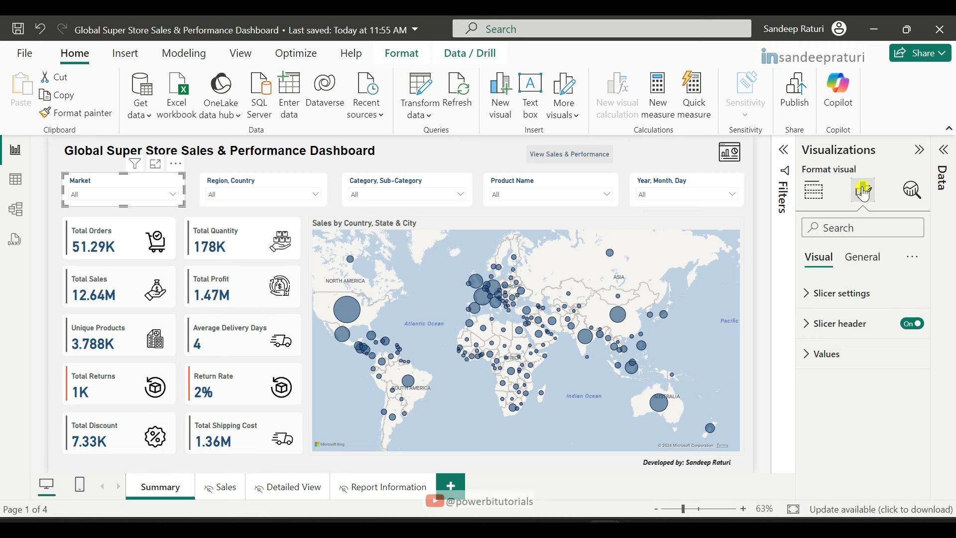
{"action": "left_click", "coordinate": [864, 258]}
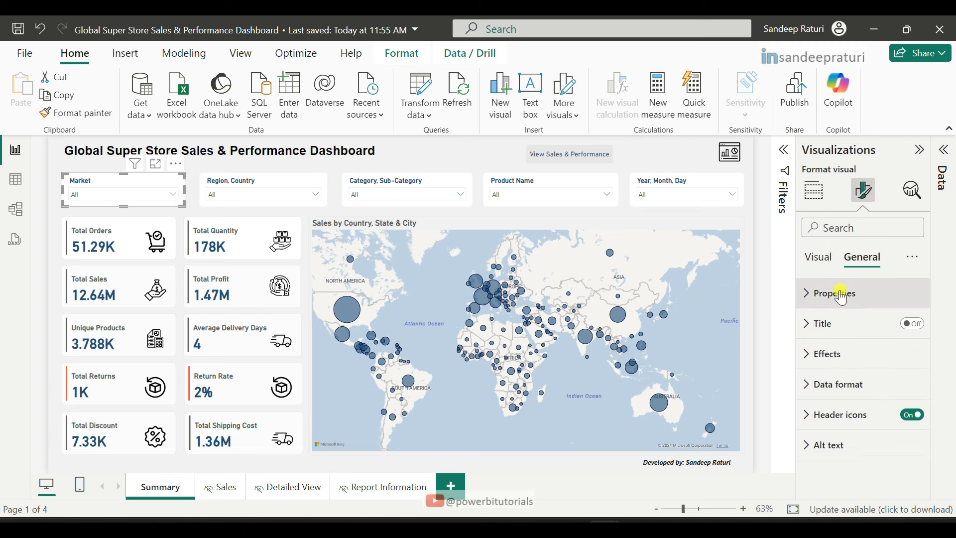
{"action": "left_click", "coordinate": [842, 295]}
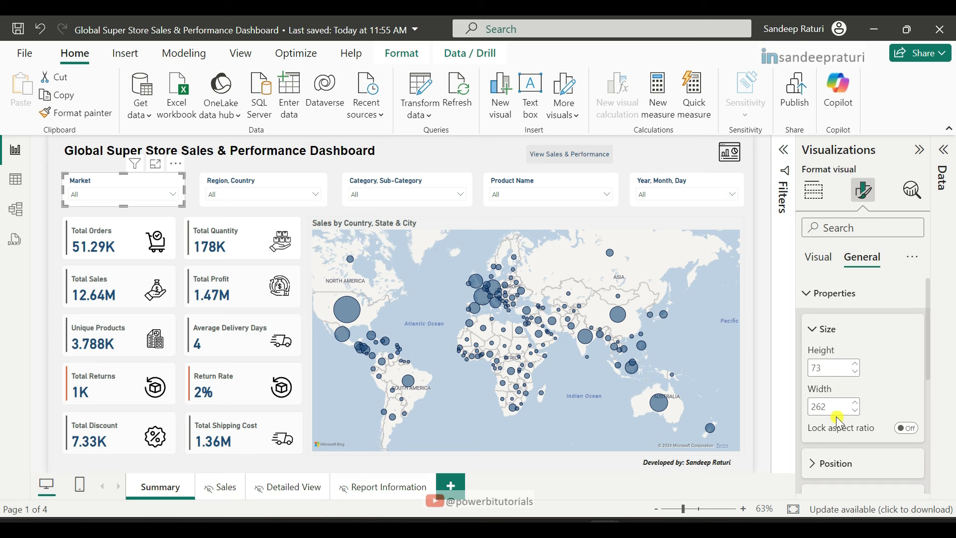
Switch back to the GSS report and add a slicer for the Market field from the Orders table
{"action": "mouse_move", "coordinate": [600, 513]}
{"action": "left_click", "coordinate": [553, 477]}
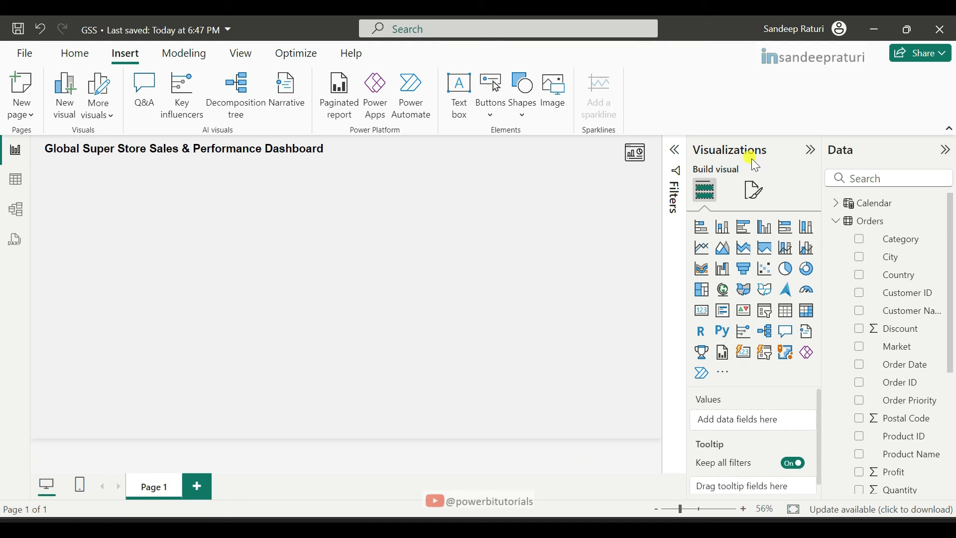
{"action": "left_click", "coordinate": [771, 319]}
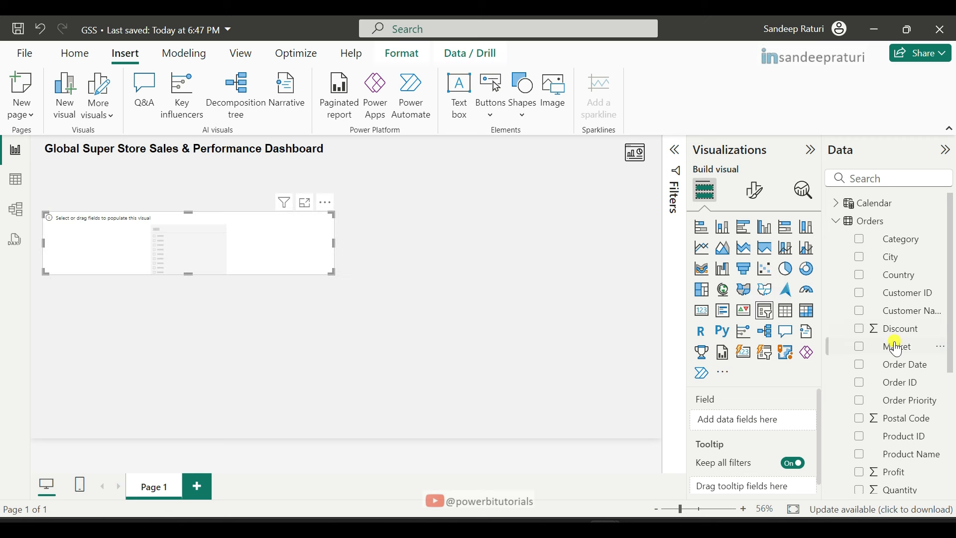
{"action": "left_click_drag", "start_coordinate": [910, 358], "coordinate": [765, 427]}
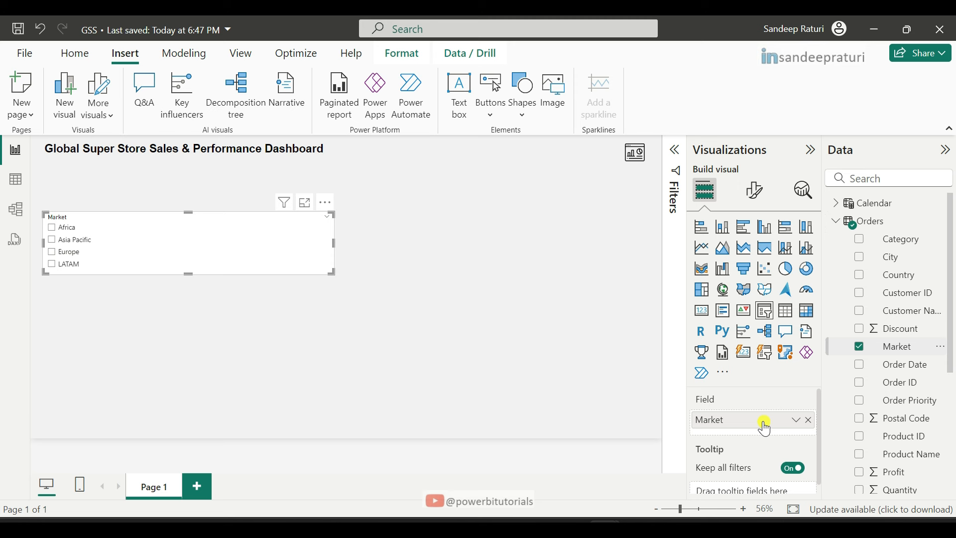
Open the format settings of the new Market slicer
{"action": "left_click", "coordinate": [758, 192]}
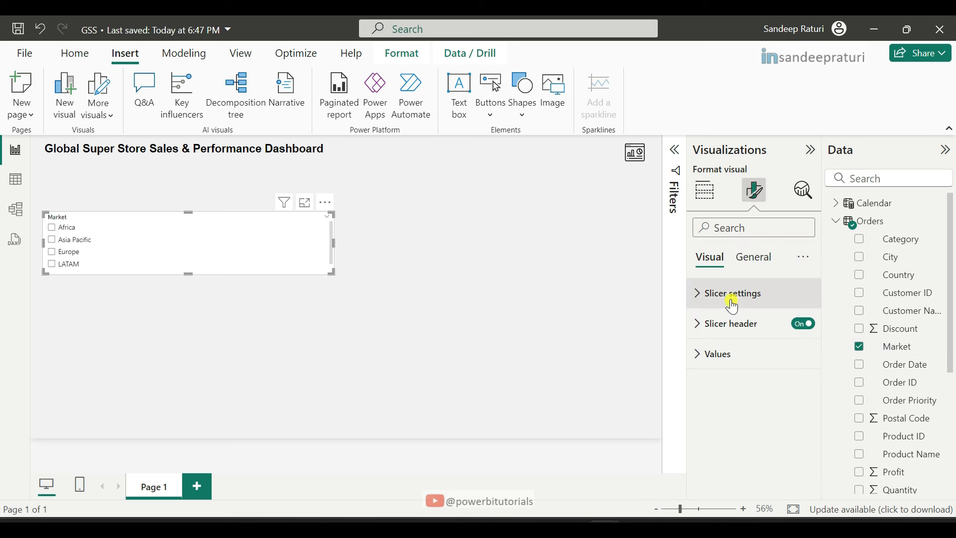
Change the Market slicer's style from a vertical list to a dropdown
{"action": "left_click", "coordinate": [733, 295]}
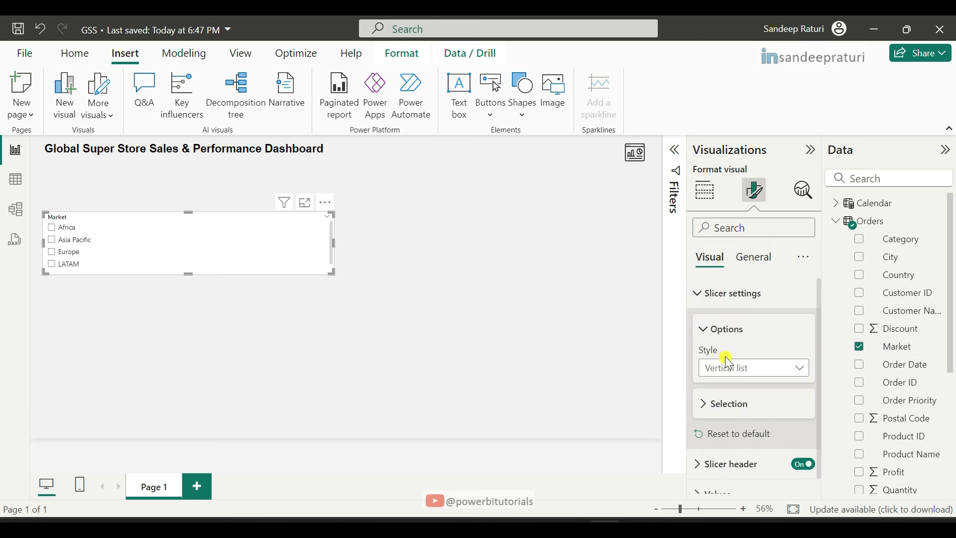
{"action": "left_click", "coordinate": [753, 369]}
{"action": "left_click", "coordinate": [732, 423]}
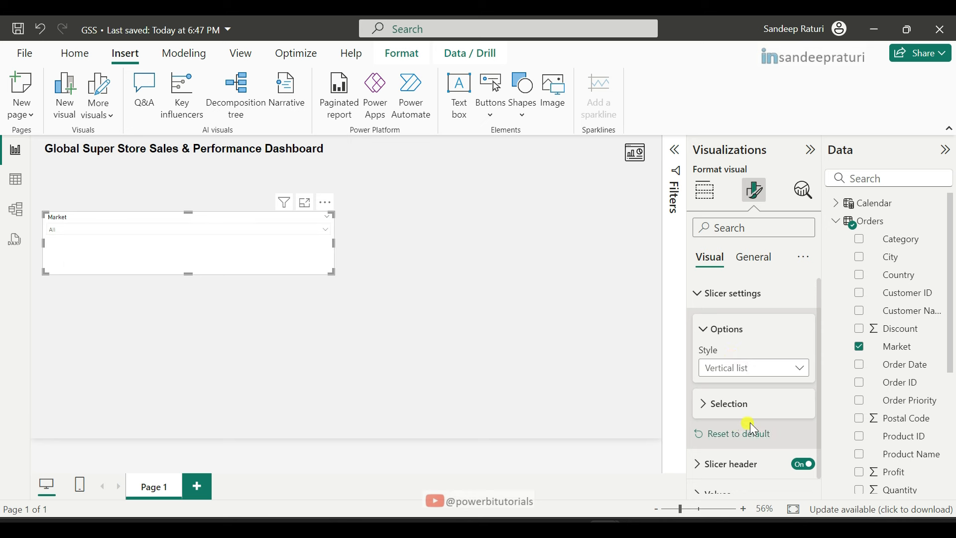
Format the Market slicer's header text as bold with the dark blue theme font colour
{"action": "scroll", "coordinate": [737, 438], "scroll_direction": "down", "scroll_amount": 1}
{"action": "left_click", "coordinate": [725, 452]}
{"action": "scroll", "coordinate": [769, 421], "scroll_direction": "down", "scroll_amount": 5}
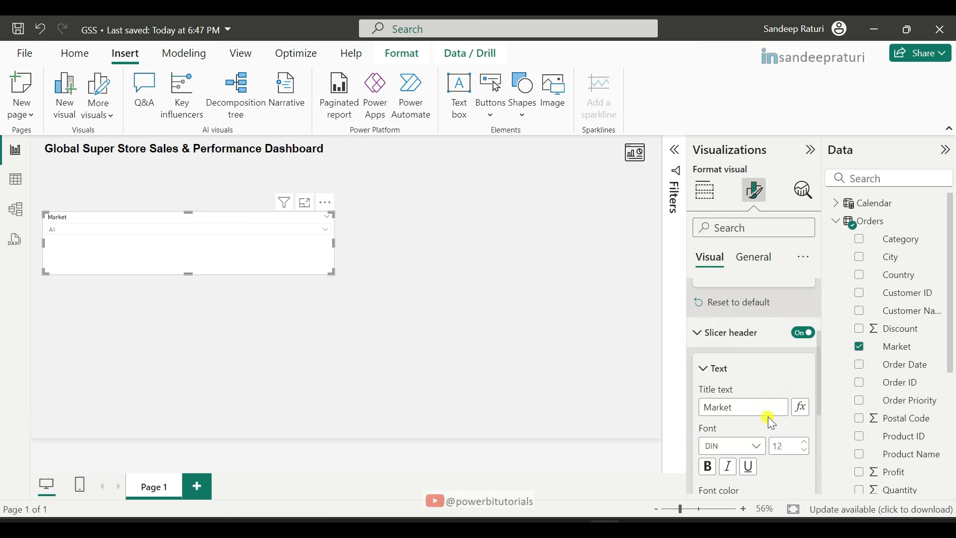
{"action": "left_click", "coordinate": [712, 360]}
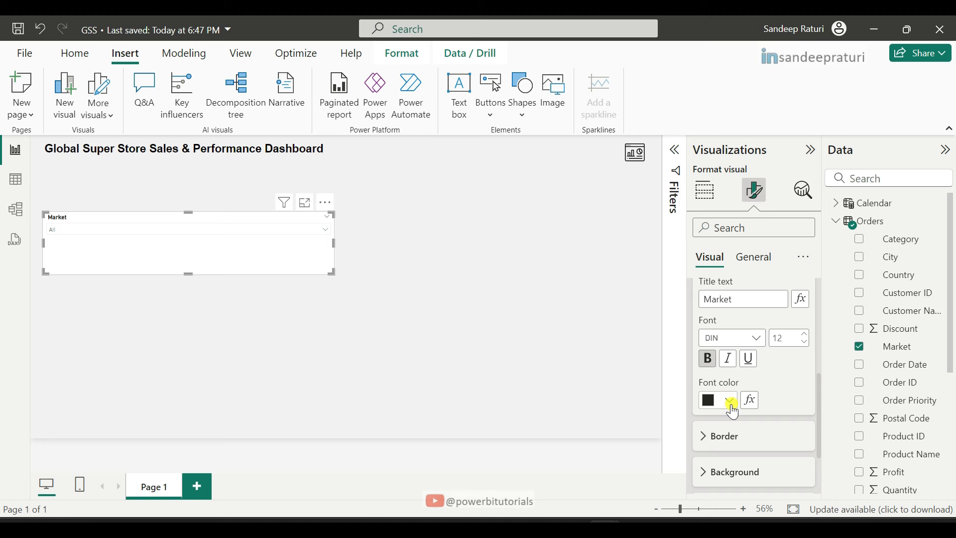
{"action": "left_click", "coordinate": [732, 402]}
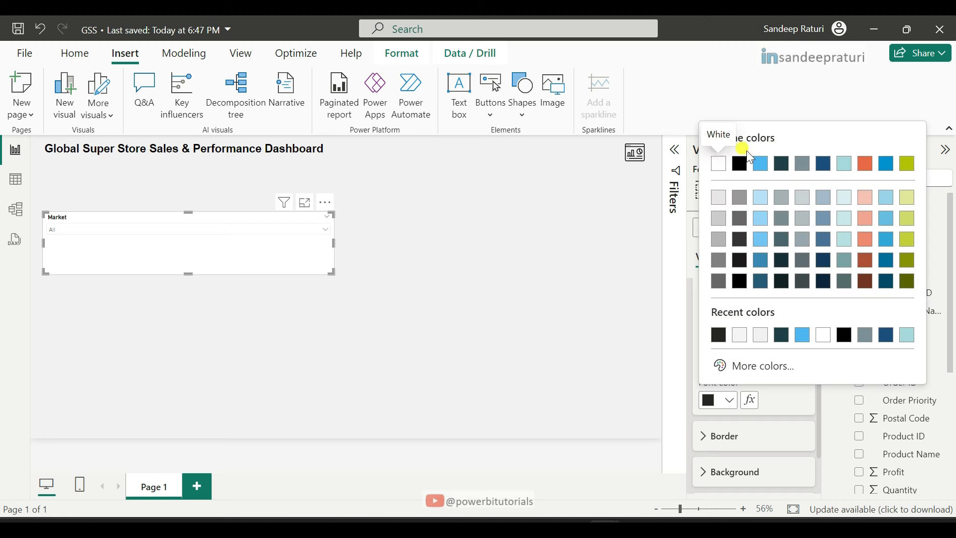
{"action": "left_click", "coordinate": [825, 165]}
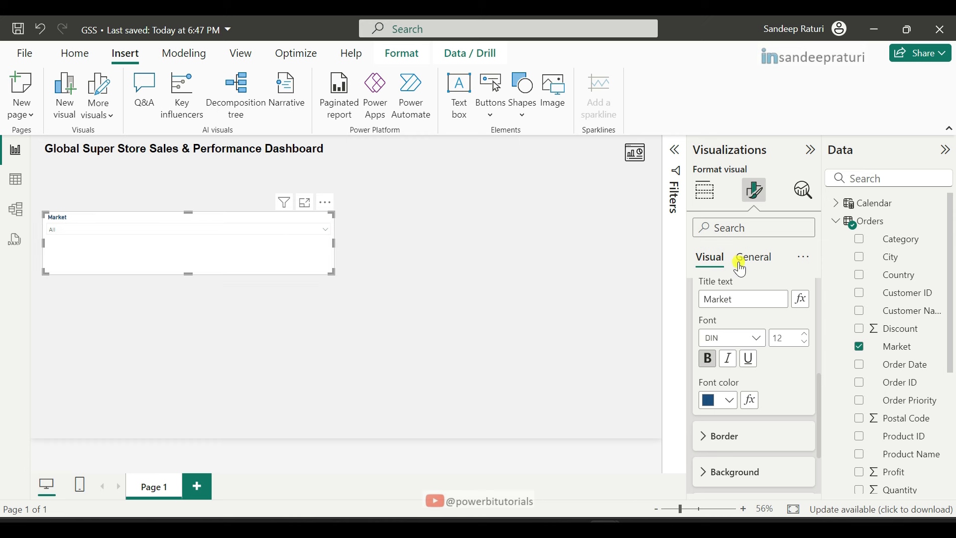
Resize the Market slicer to a height of 73 and a width of 262
{"action": "left_click", "coordinate": [759, 260]}
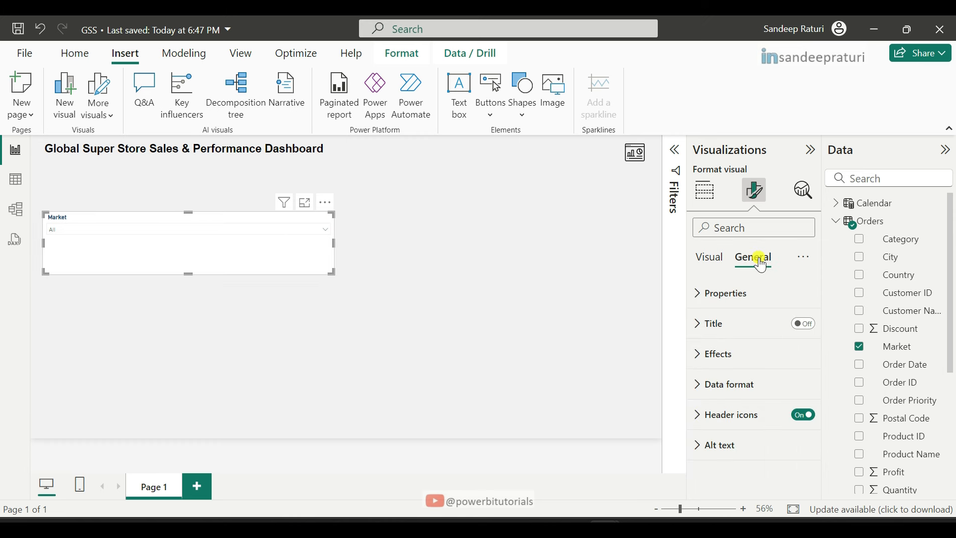
{"action": "left_click", "coordinate": [728, 298]}
{"action": "left_click", "coordinate": [720, 372]}
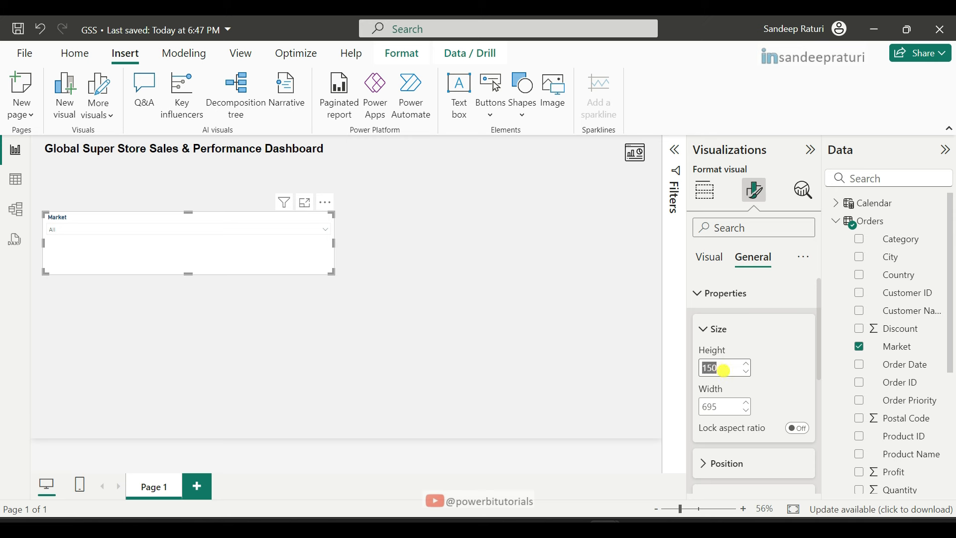
{"action": "type", "text": "73"}
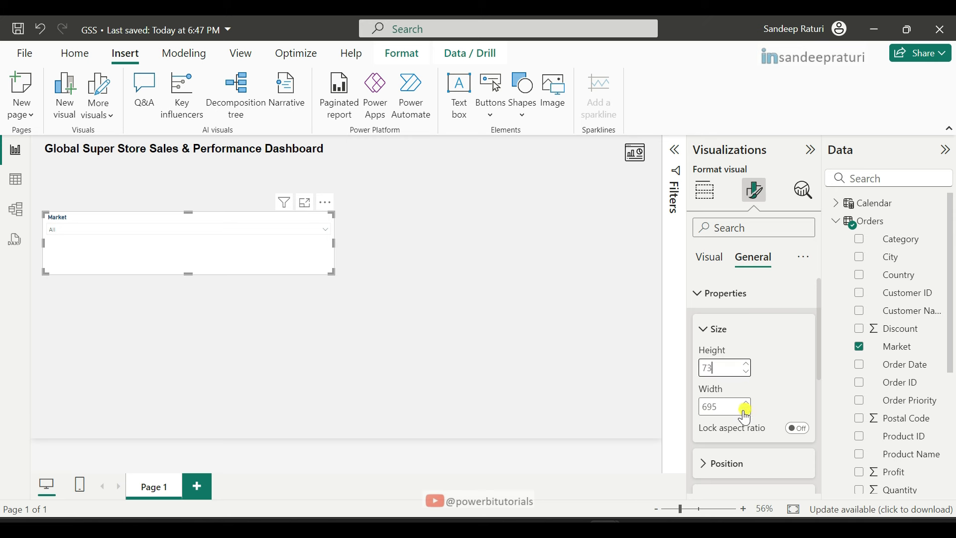
{"action": "left_click", "coordinate": [732, 407]}
{"action": "type", "text": "262"}
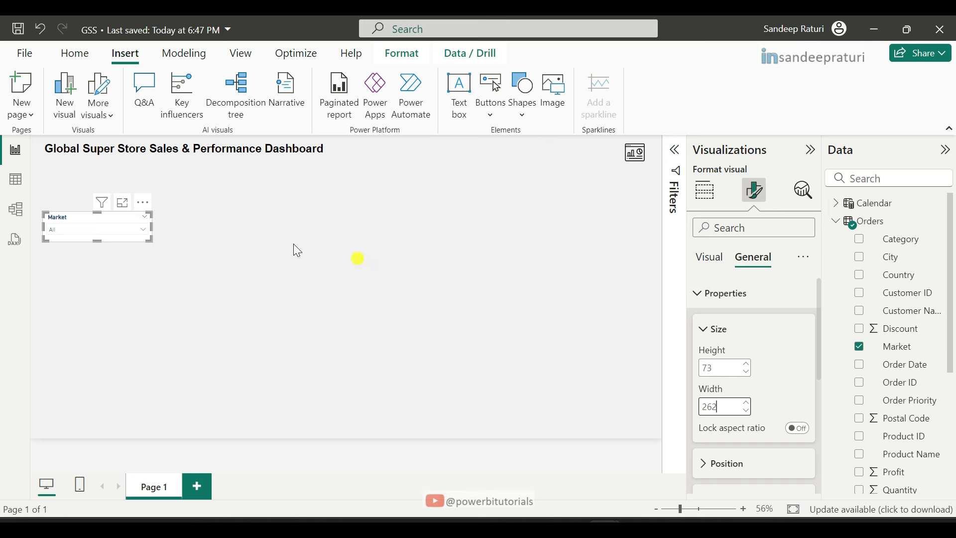
{"action": "left_click", "coordinate": [181, 224]}
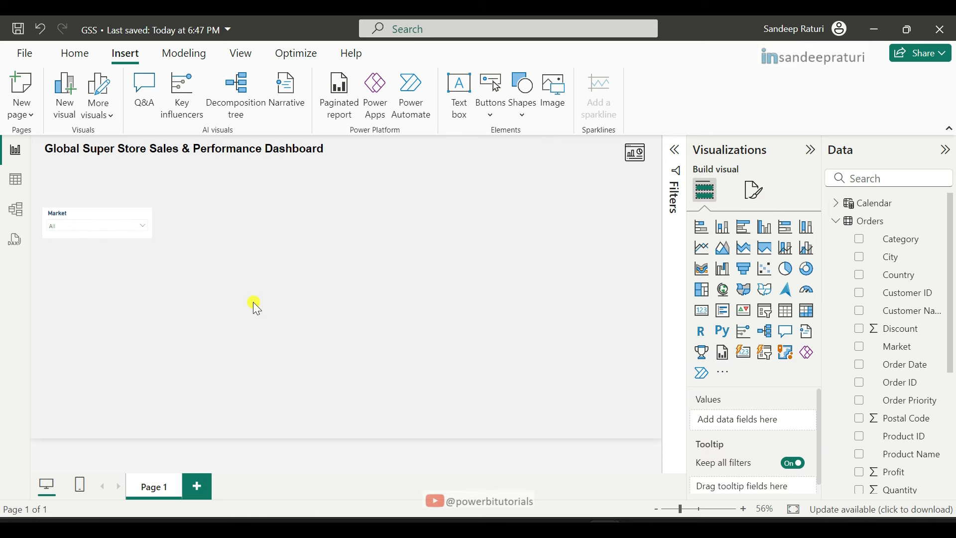
Duplicate the Market slicer and place the copy directly to its right in the same row
{"action": "left_click", "coordinate": [76, 218]}
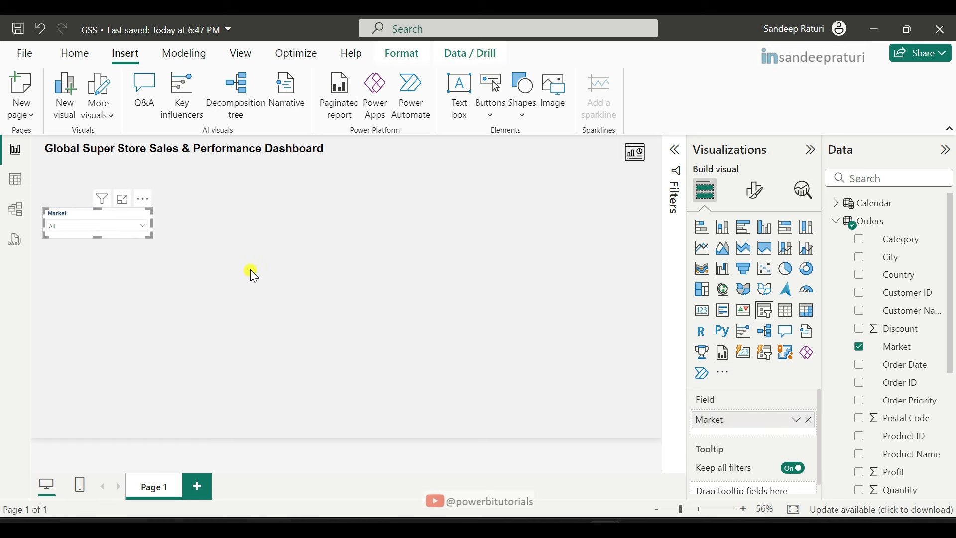
{"action": "key", "text": "ctrl+c"}
{"action": "key", "text": "ctrl+v"}
{"action": "left_click_drag", "start_coordinate": [112, 238], "coordinate": [201, 217]}
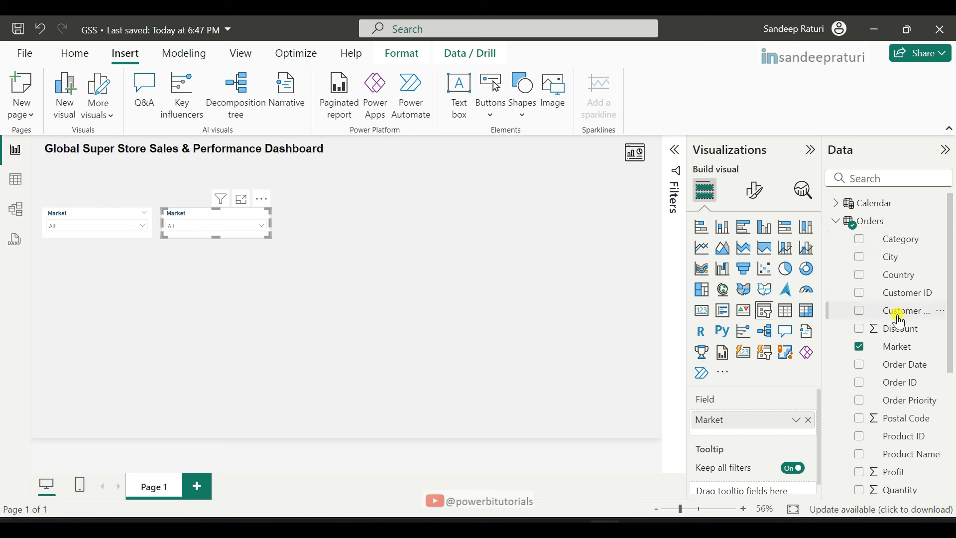
Replace the copied slicer's Market field with Region and Country from the Orders table
{"action": "scroll", "coordinate": [912, 336], "scroll_direction": "down", "scroll_amount": 5}
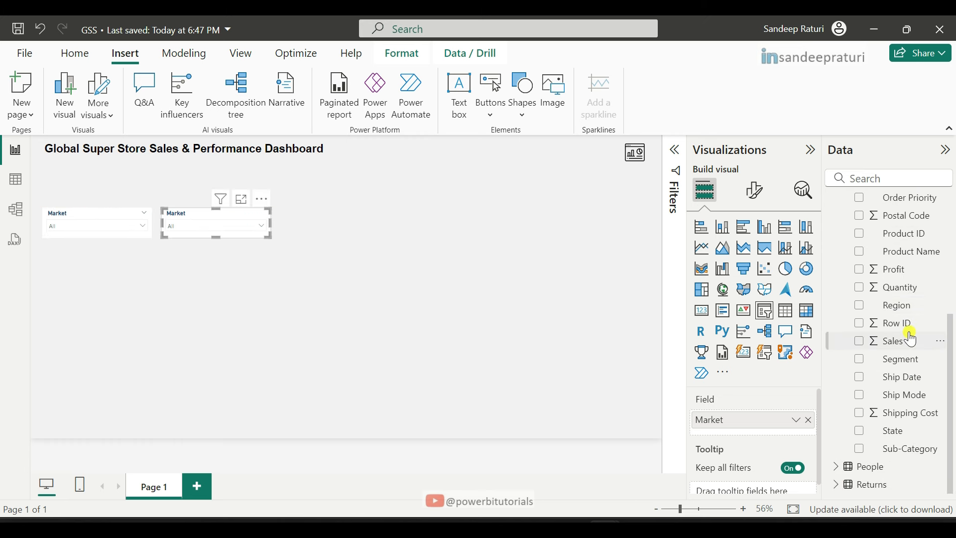
{"action": "left_click_drag", "start_coordinate": [899, 305], "coordinate": [762, 438]}
{"action": "left_click", "coordinate": [808, 420]}
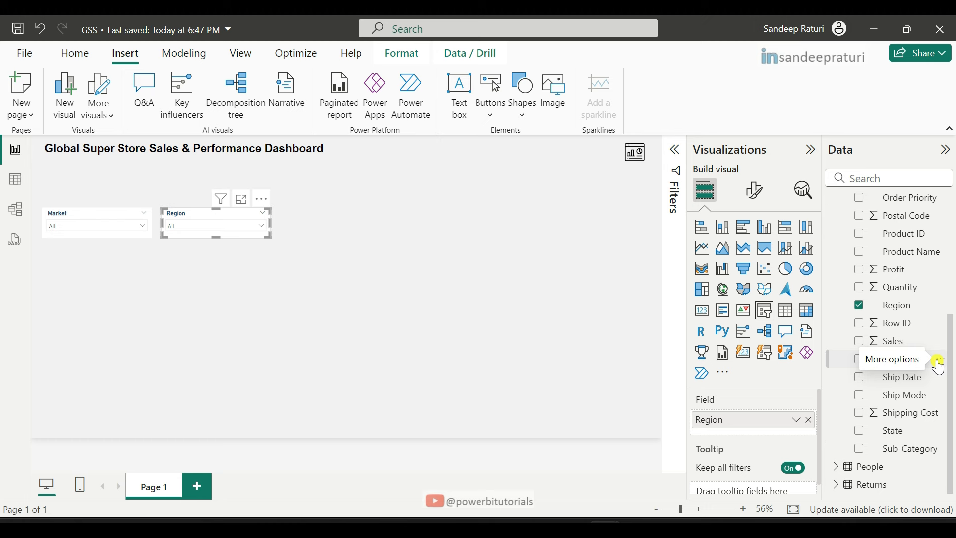
{"action": "scroll", "coordinate": [936, 363], "scroll_direction": "up", "scroll_amount": 3}
{"action": "left_click_drag", "start_coordinate": [927, 222], "coordinate": [767, 437]}
Check the region and country hierarchy in the second slicer by expanding Canada and Central Africa
{"action": "left_click", "coordinate": [226, 226]}
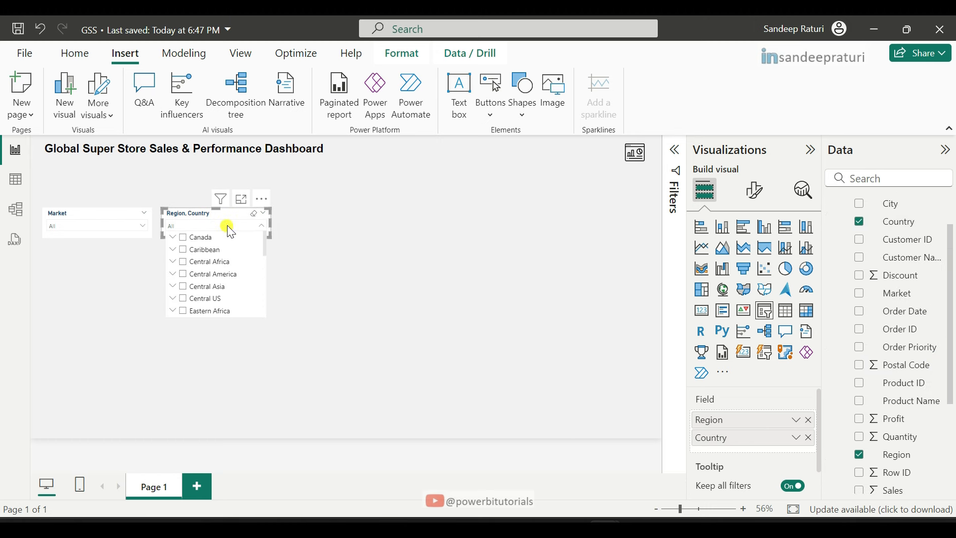
{"action": "left_click", "coordinate": [172, 237]}
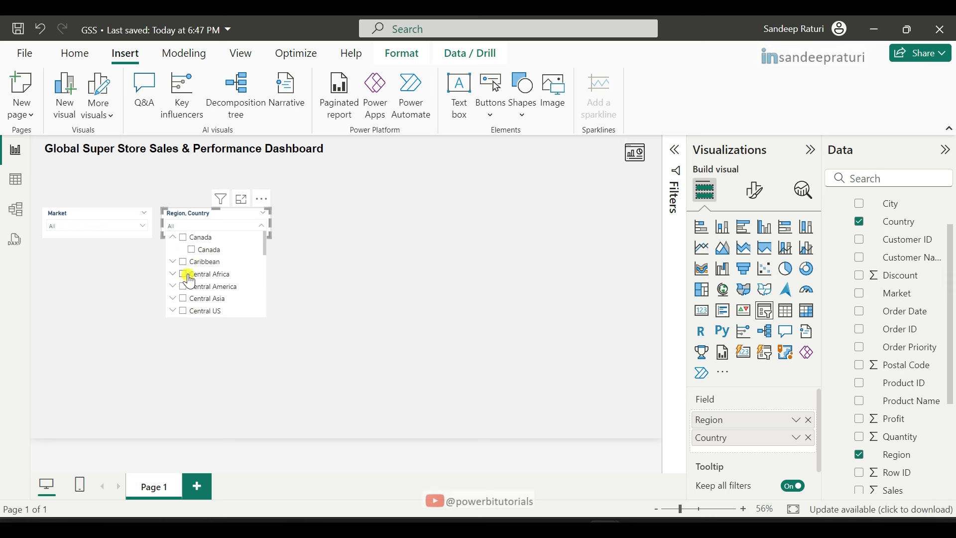
{"action": "left_click", "coordinate": [177, 275]}
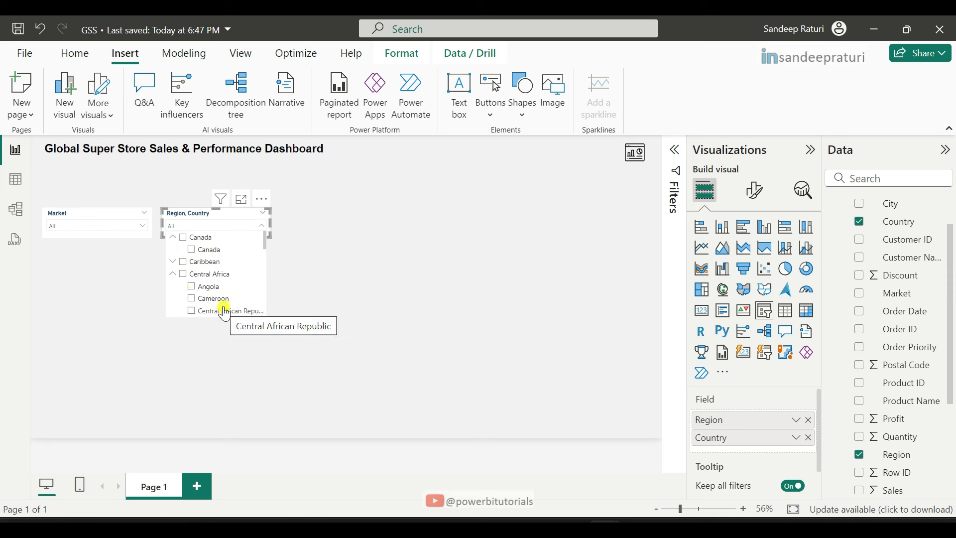
{"action": "scroll", "coordinate": [227, 299], "scroll_direction": "down", "scroll_amount": 1}
{"action": "scroll", "coordinate": [224, 289], "scroll_direction": "up", "scroll_amount": 2}
{"action": "key", "text": "Escape"}
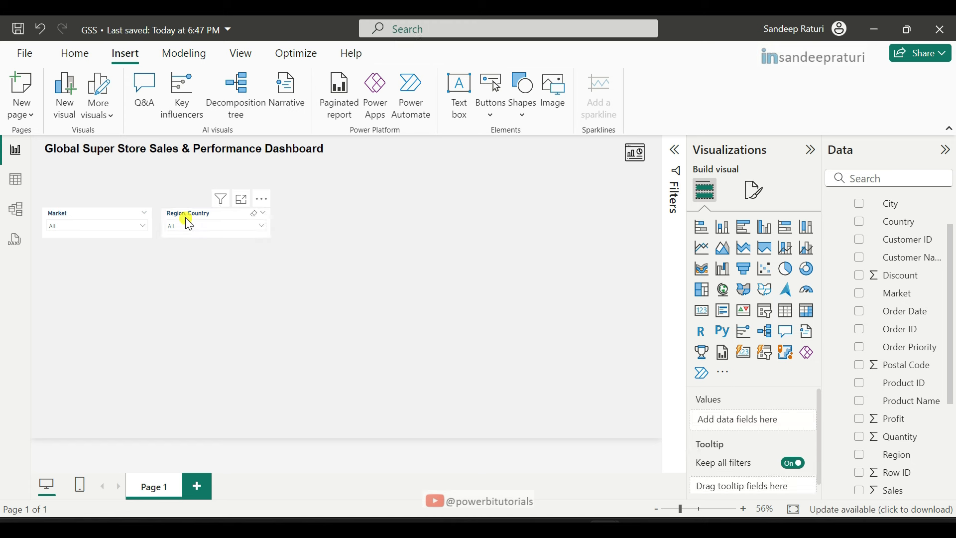
Duplicate the Region, Country slicer and place the copy directly to its right
{"action": "left_click", "coordinate": [185, 217]}
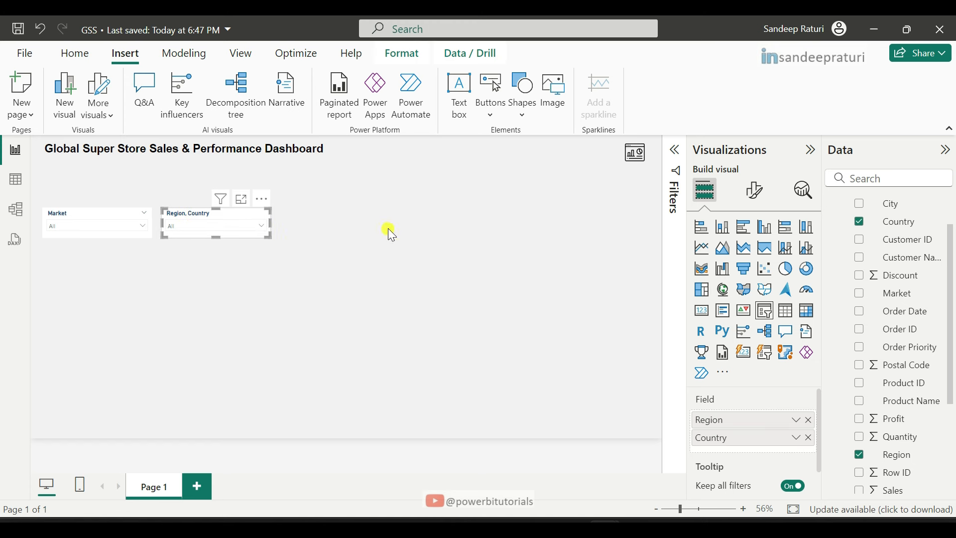
{"action": "key", "text": "ctrl+v"}
{"action": "left_click_drag", "start_coordinate": [231, 220], "coordinate": [339, 221]}
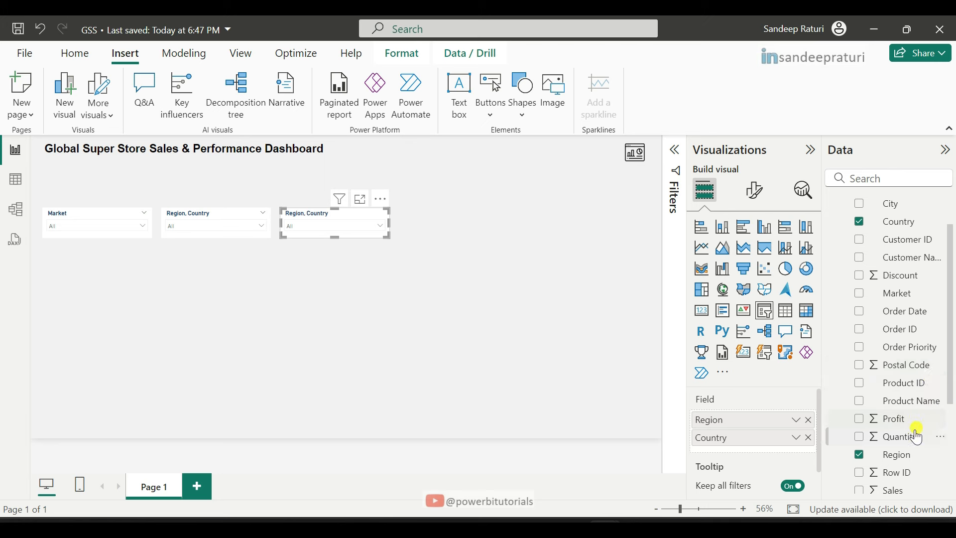
Replace the third slicer's fields with Category and Sub-Category, and expand Furniture in its list to check the hierarchy
{"action": "scroll", "coordinate": [905, 451], "scroll_direction": "down", "scroll_amount": 3}
{"action": "scroll", "coordinate": [899, 381], "scroll_direction": "down", "scroll_amount": 3}
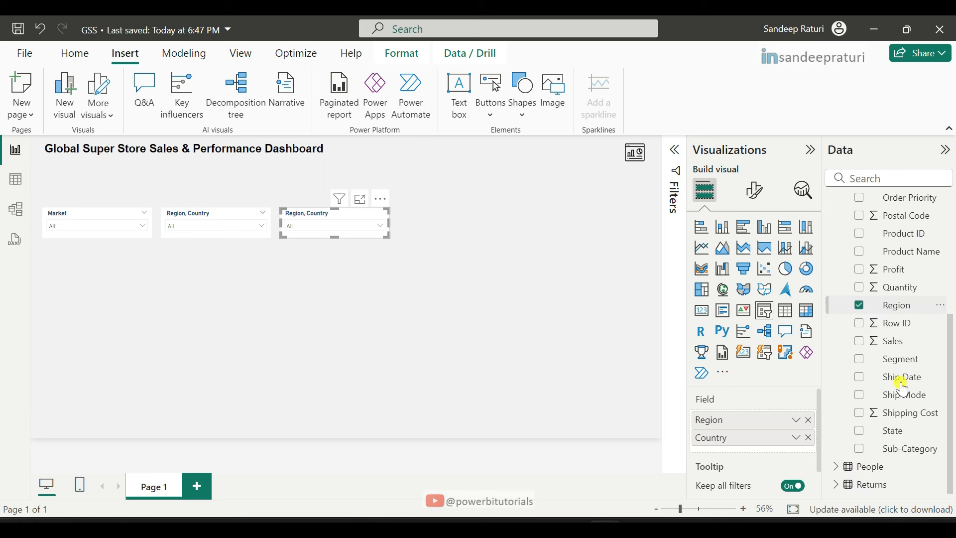
{"action": "scroll", "coordinate": [905, 388], "scroll_direction": "up", "scroll_amount": 6}
{"action": "left_click_drag", "start_coordinate": [904, 241], "coordinate": [762, 451]}
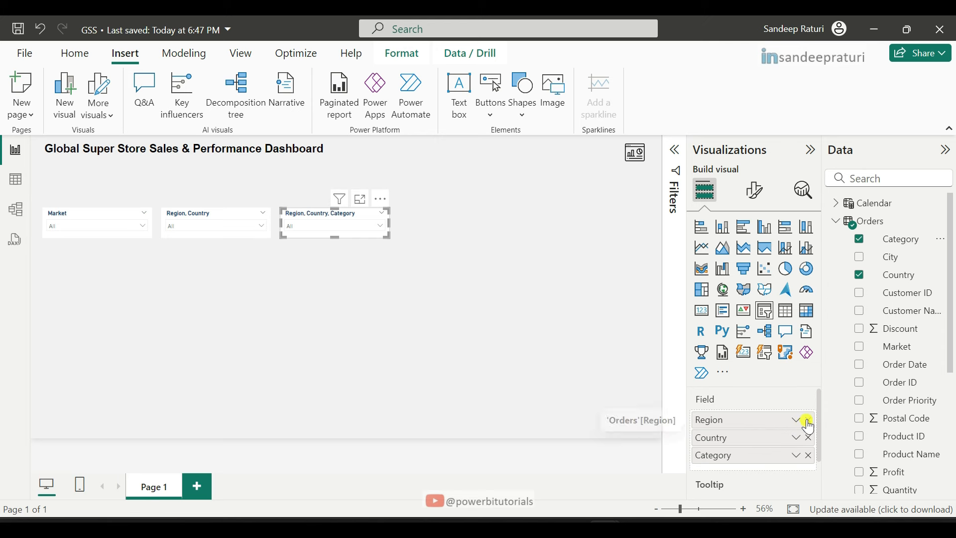
{"action": "left_click", "coordinate": [809, 421]}
{"action": "left_click", "coordinate": [809, 421]}
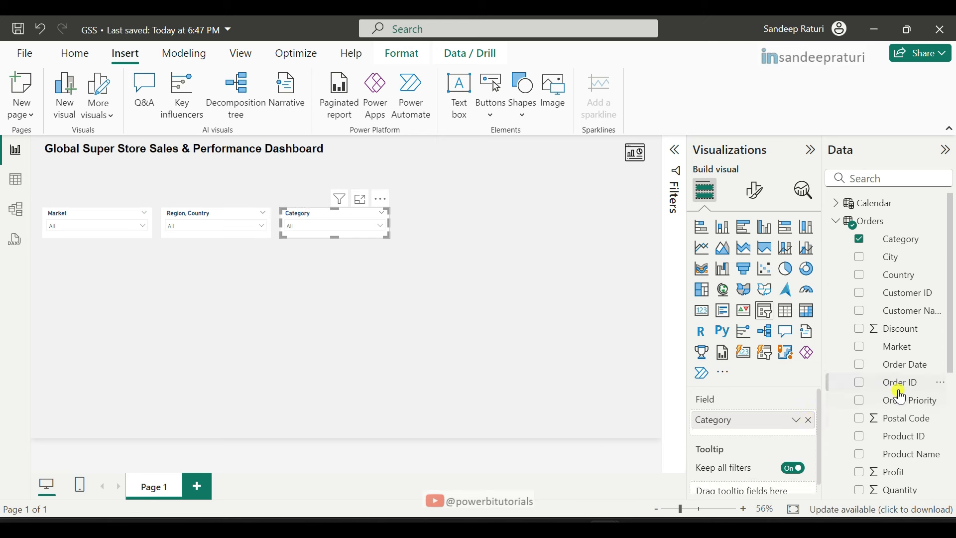
{"action": "scroll", "coordinate": [902, 393], "scroll_direction": "down", "scroll_amount": 4}
{"action": "left_click_drag", "start_coordinate": [907, 449], "coordinate": [766, 427]}
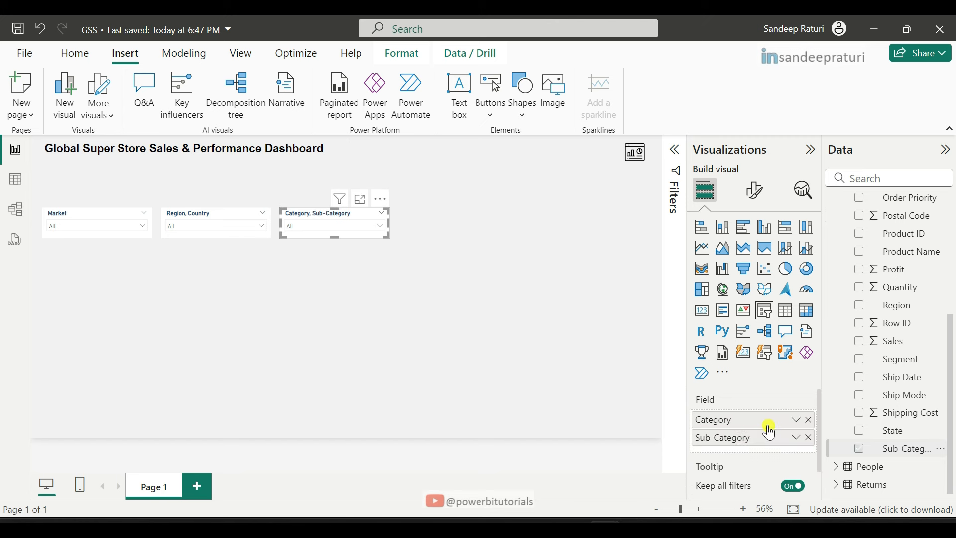
{"action": "left_click", "coordinate": [356, 227]}
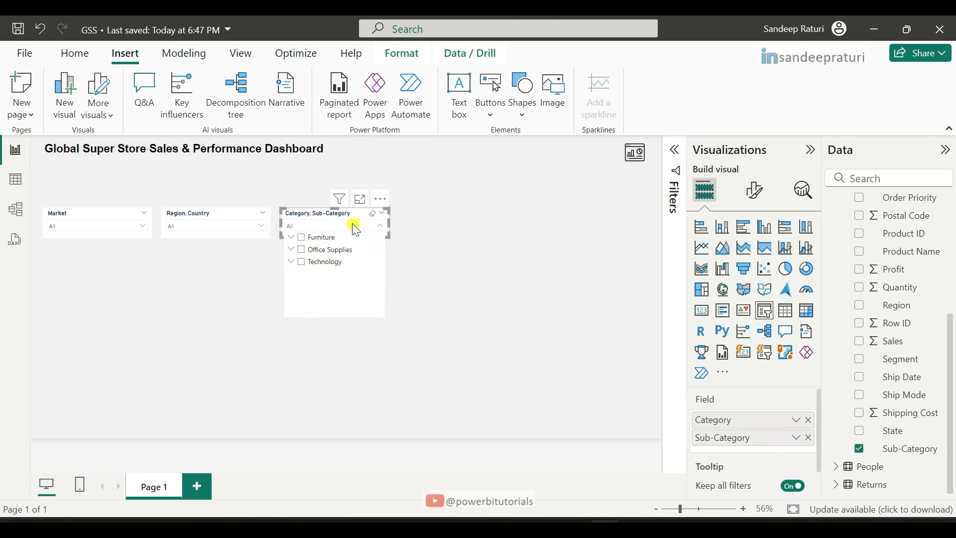
{"action": "left_click", "coordinate": [290, 237]}
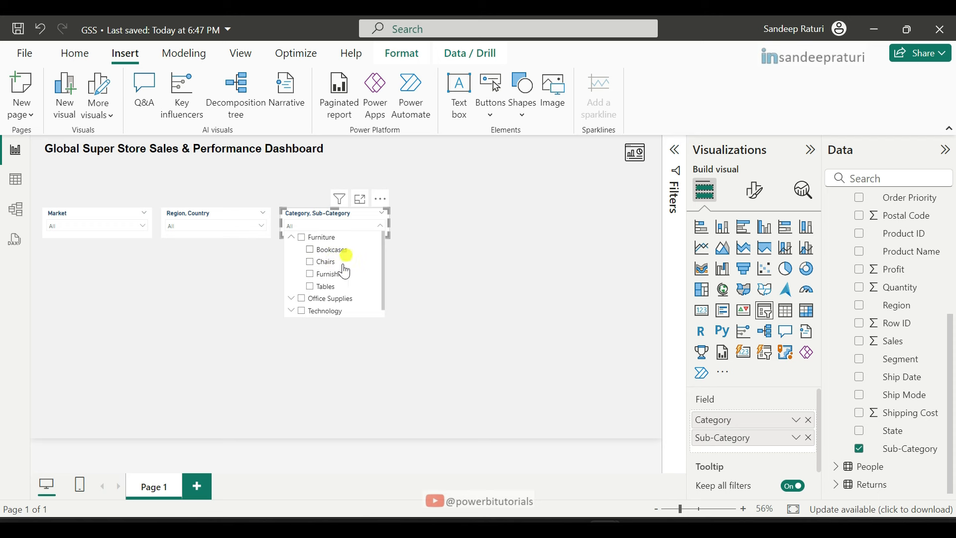
{"action": "left_click", "coordinate": [393, 230]}
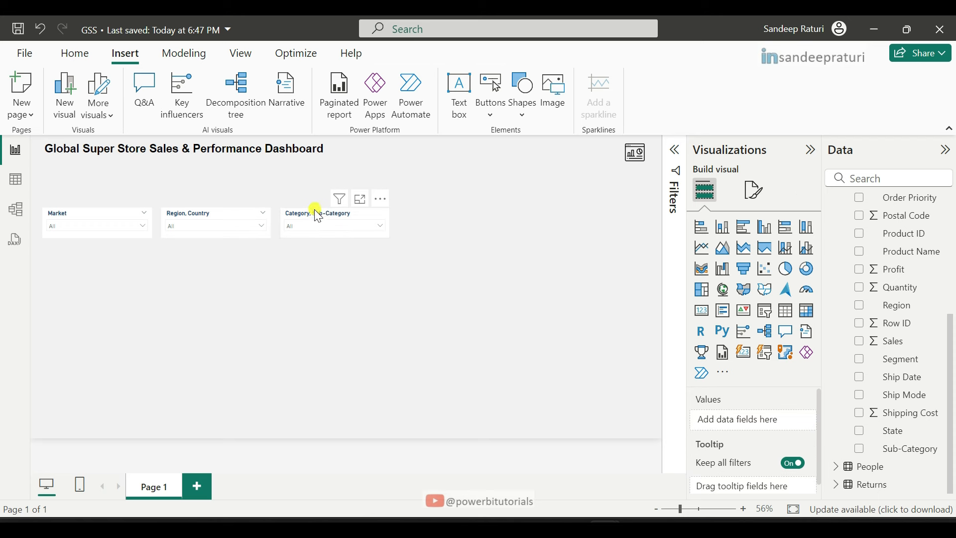
Duplicate the Category, Sub-Category slicer to its right and replace the copy's fields with Product Name
{"action": "left_click", "coordinate": [332, 225]}
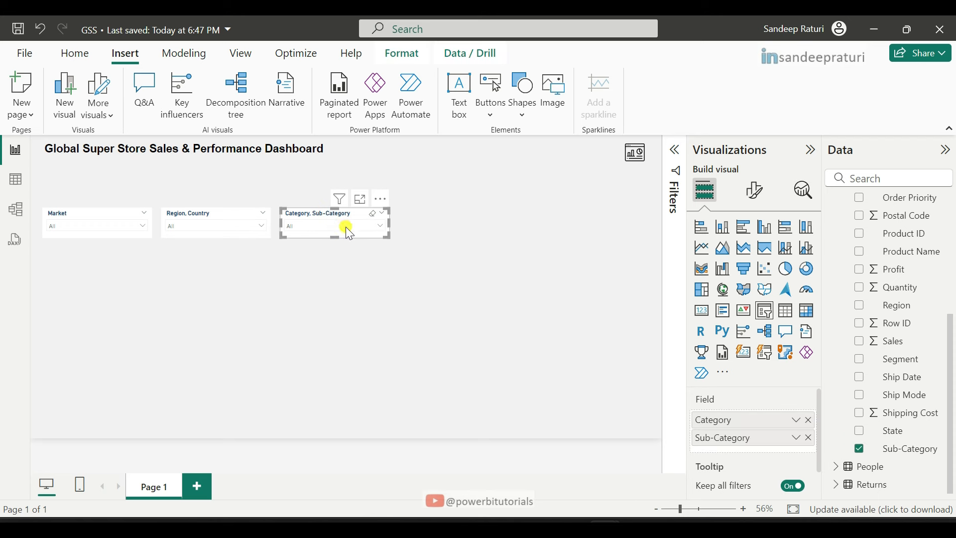
{"action": "left_click_drag", "start_coordinate": [329, 222], "coordinate": [442, 226]}
{"action": "scroll", "coordinate": [899, 271], "scroll_direction": "up", "scroll_amount": 5}
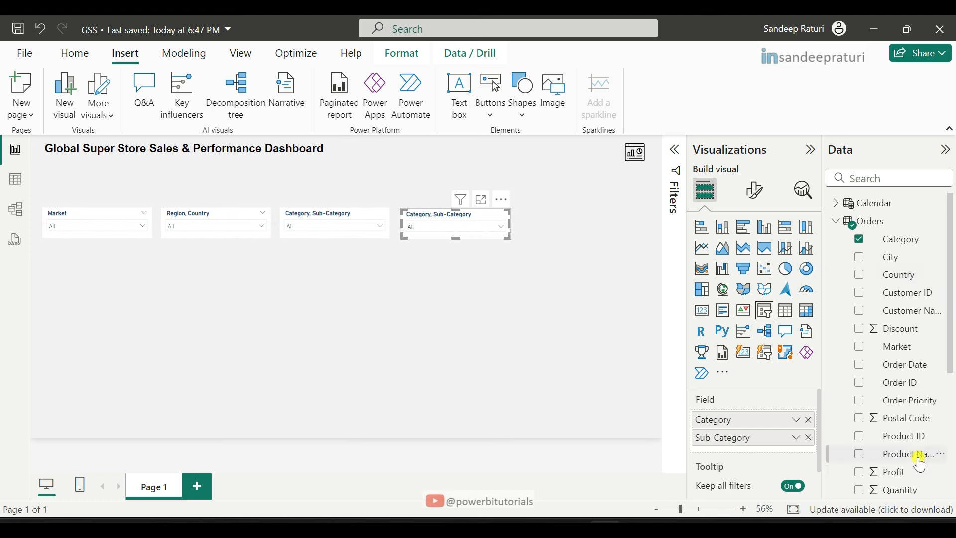
{"action": "left_click_drag", "start_coordinate": [918, 453], "coordinate": [777, 451]}
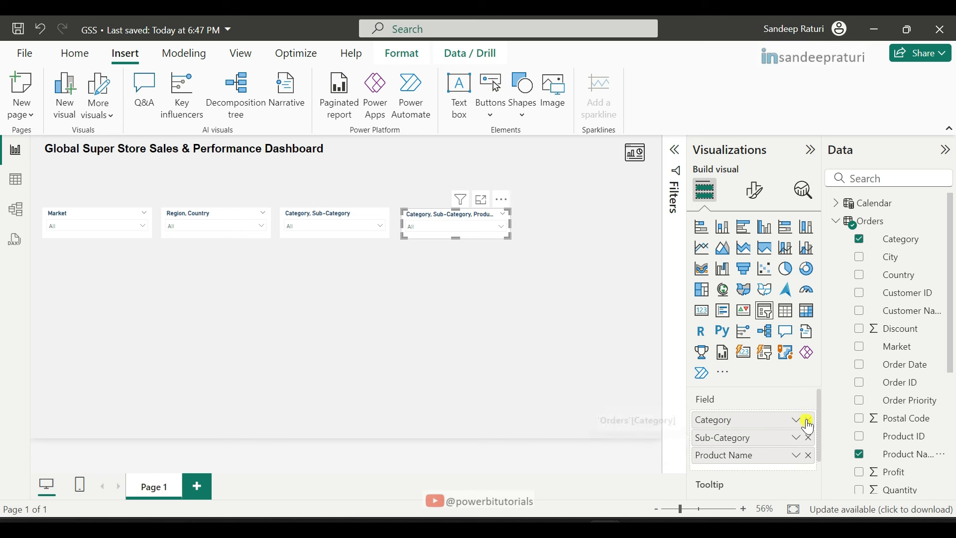
{"action": "left_click", "coordinate": [810, 420]}
{"action": "left_click", "coordinate": [810, 420]}
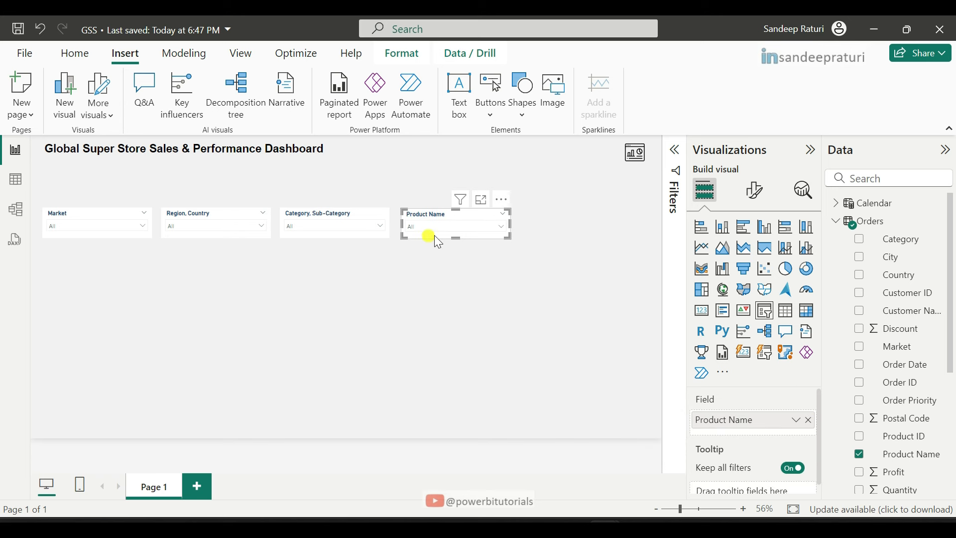
{"action": "left_click", "coordinate": [448, 227]}
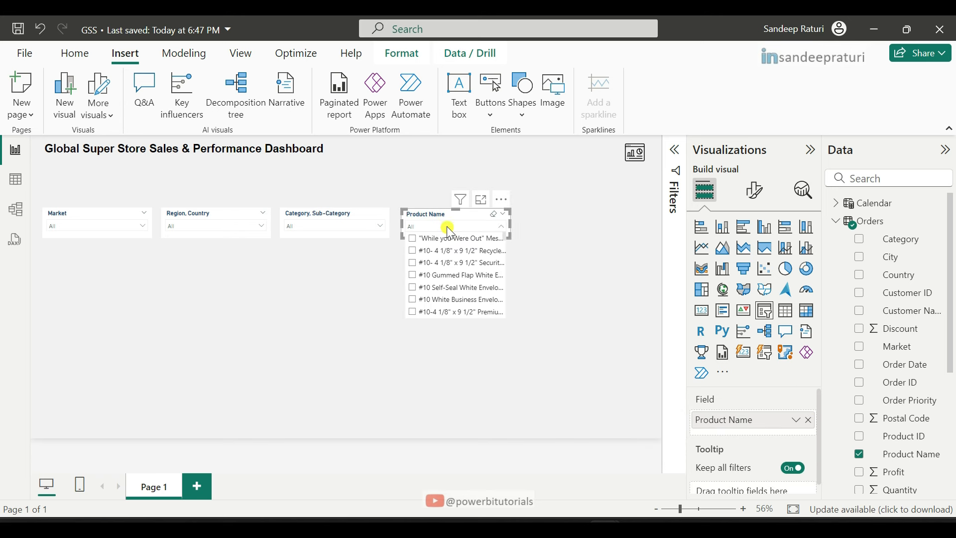
{"action": "left_click", "coordinate": [588, 249]}
Close the Product Name list, duplicate that slicer, and place the copy directly to its right
{"action": "left_click", "coordinate": [501, 233]}
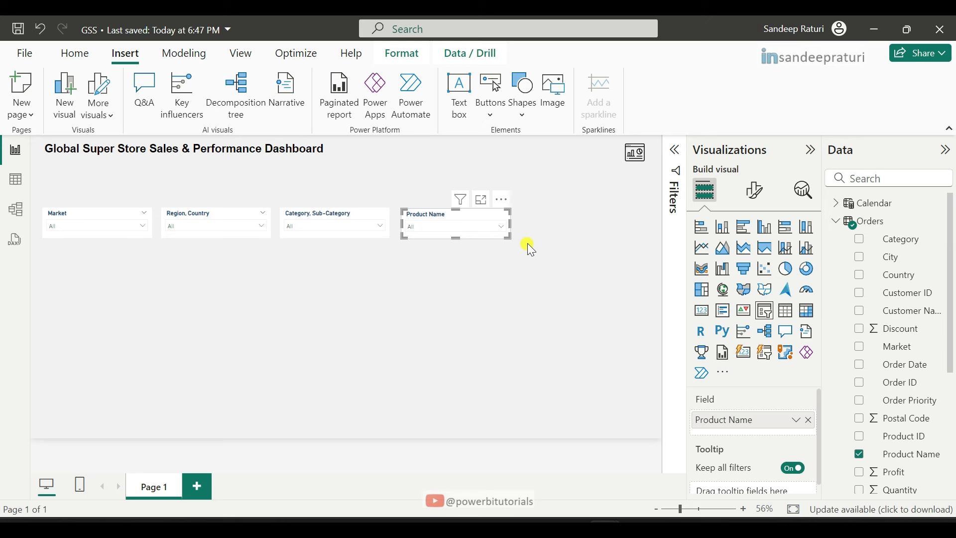
{"action": "key", "text": "ctrl+v"}
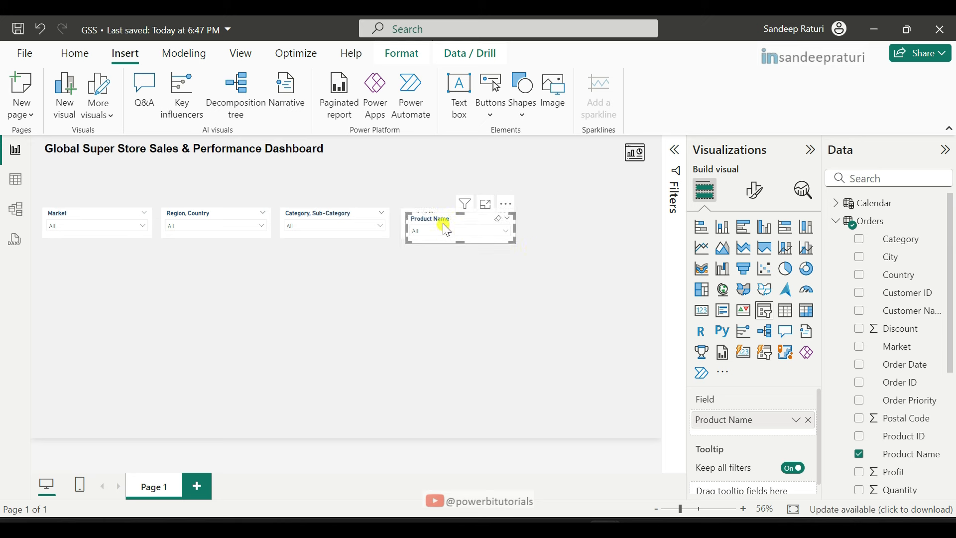
{"action": "left_click_drag", "start_coordinate": [443, 225], "coordinate": [569, 224]}
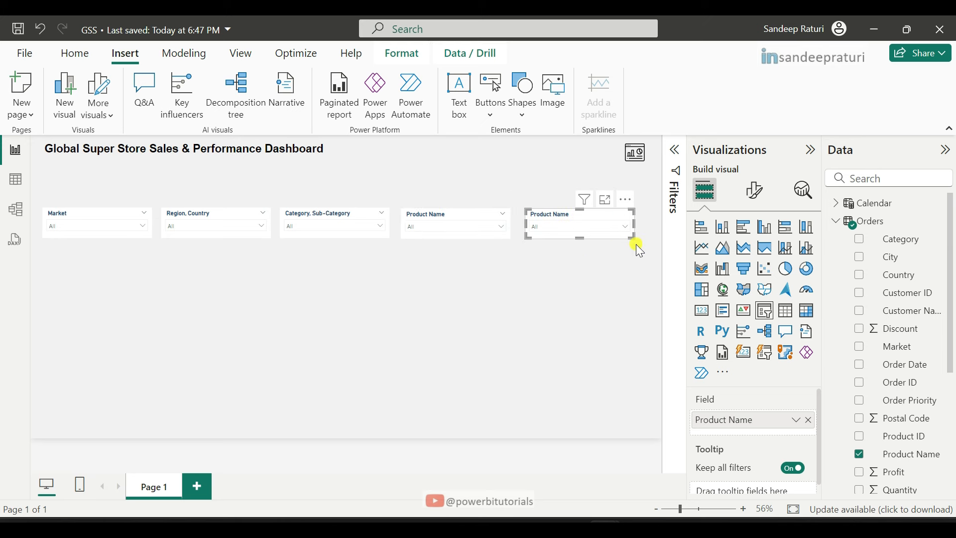
Replace the fifth slicer's Product Name field with Year, MonthSort and Day from the Calendar table
{"action": "left_click", "coordinate": [837, 223]}
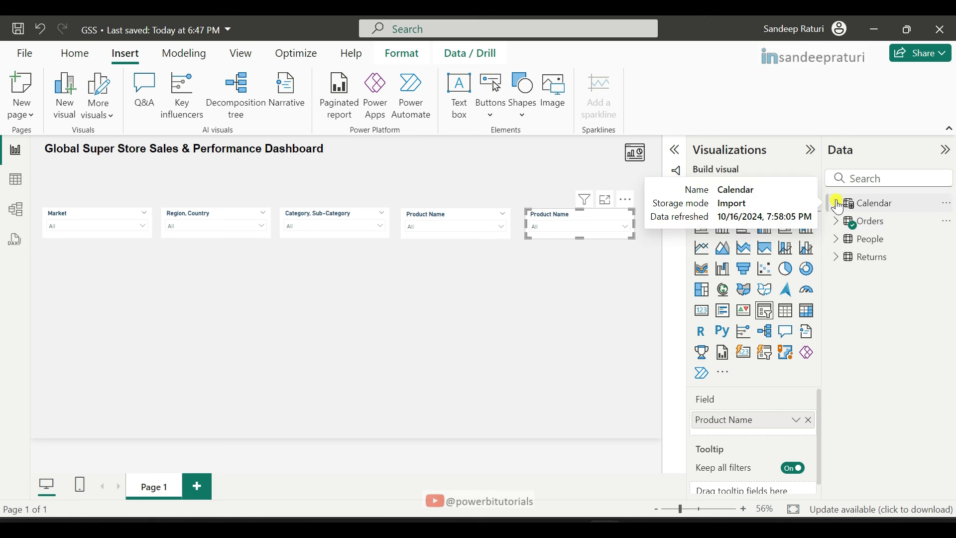
{"action": "left_click", "coordinate": [840, 205]}
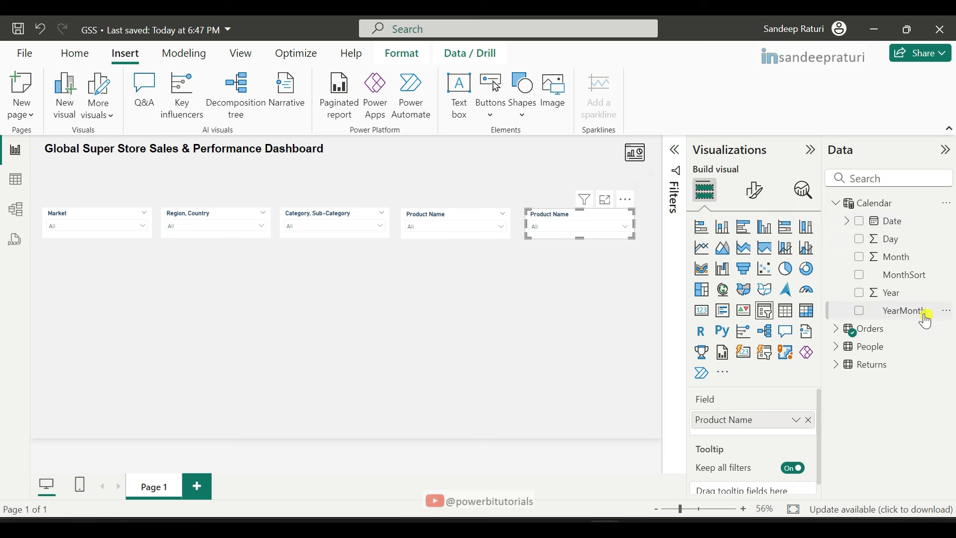
{"action": "left_click_drag", "start_coordinate": [892, 301], "coordinate": [753, 432]}
{"action": "left_click", "coordinate": [810, 421]}
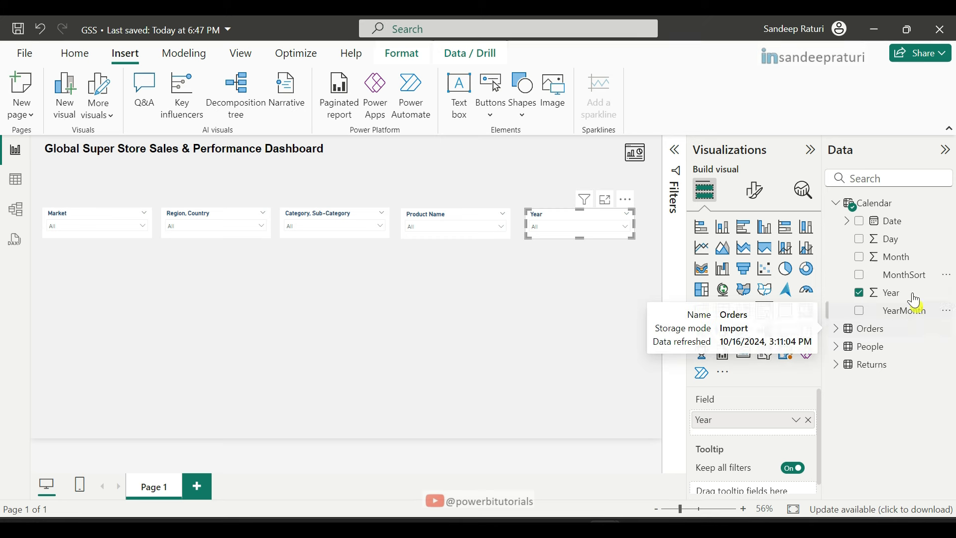
{"action": "left_click_drag", "start_coordinate": [919, 277], "coordinate": [749, 438]}
{"action": "left_click_drag", "start_coordinate": [892, 240], "coordinate": [760, 470]}
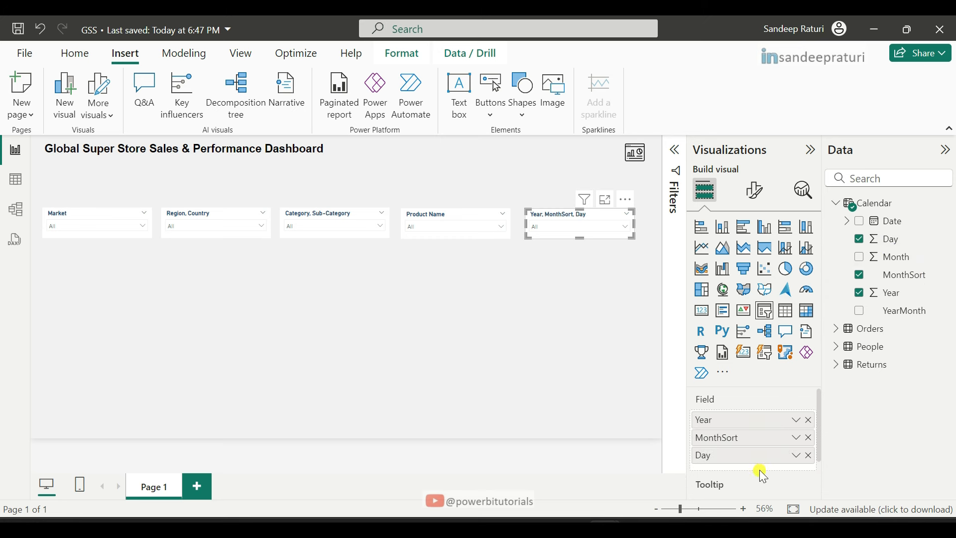
Rename the MonthSort field to Month within the fifth slicer
{"action": "double_click", "coordinate": [757, 439]}
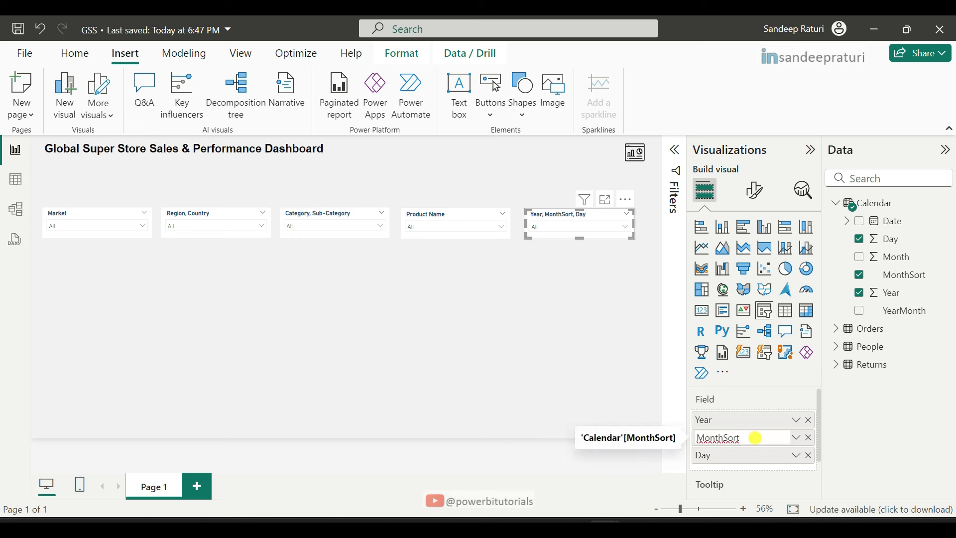
{"action": "key", "text": "BackSpace"}
{"action": "key", "text": "BackSpace"}
{"action": "key", "text": "BackSpace"}
{"action": "left_click", "coordinate": [600, 286]}
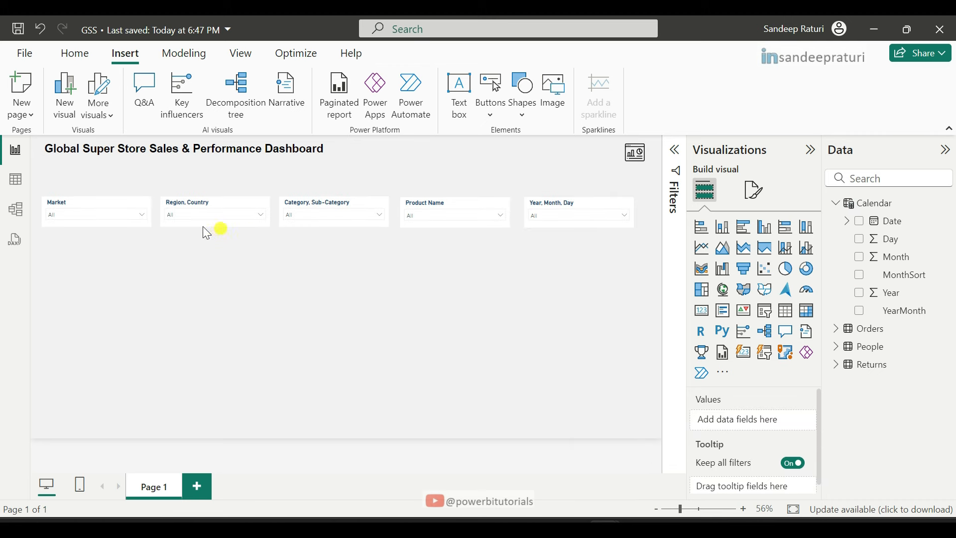
Set the vertical position of all five slicers to 79 so they sit just below the dashboard title
{"action": "left_click", "coordinate": [70, 206]}
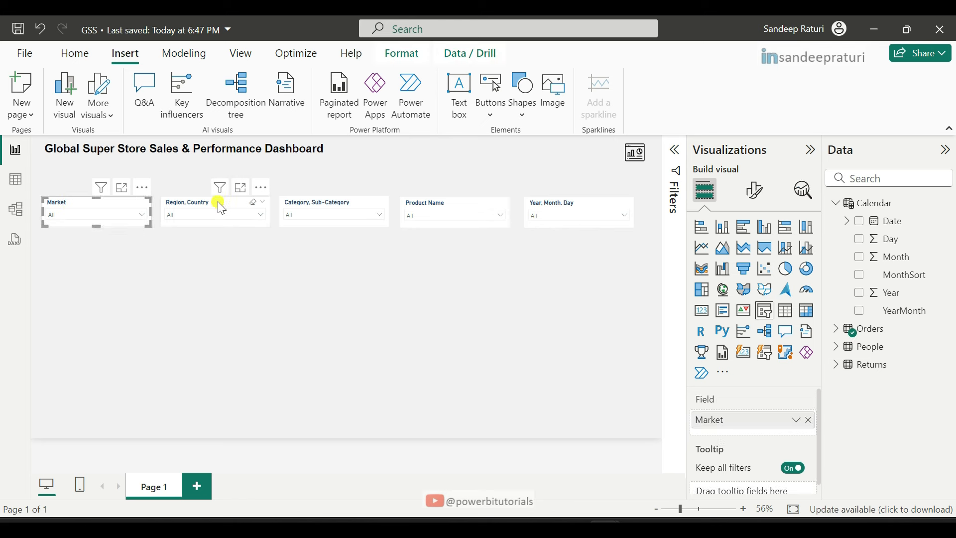
{"action": "left_click", "coordinate": [215, 205], "text": "ctrl"}
{"action": "left_click", "coordinate": [322, 208], "text": "ctrl"}
{"action": "left_click", "coordinate": [498, 206], "text": "ctrl"}
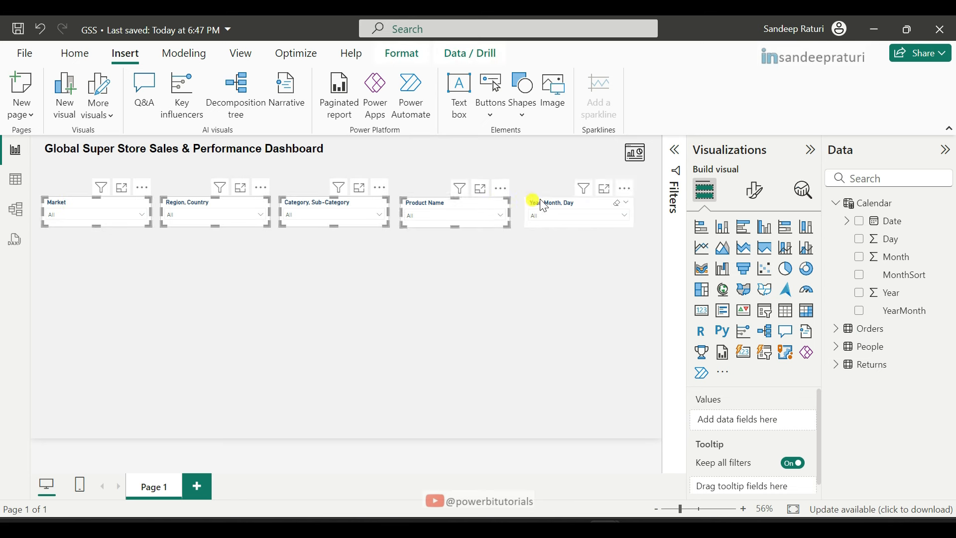
{"action": "left_click", "coordinate": [539, 201], "text": "ctrl"}
{"action": "left_click", "coordinate": [756, 191]}
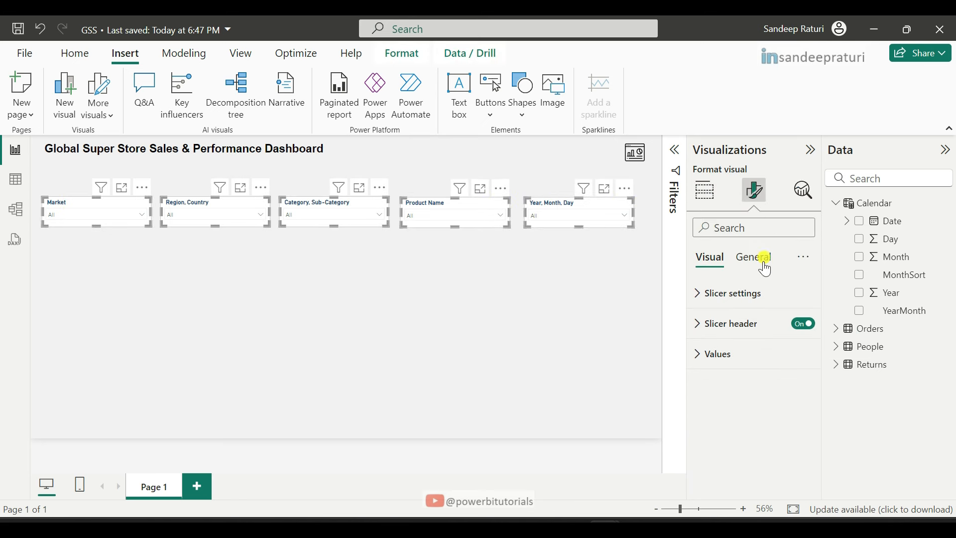
{"action": "left_click", "coordinate": [761, 261]}
{"action": "left_click", "coordinate": [732, 304]}
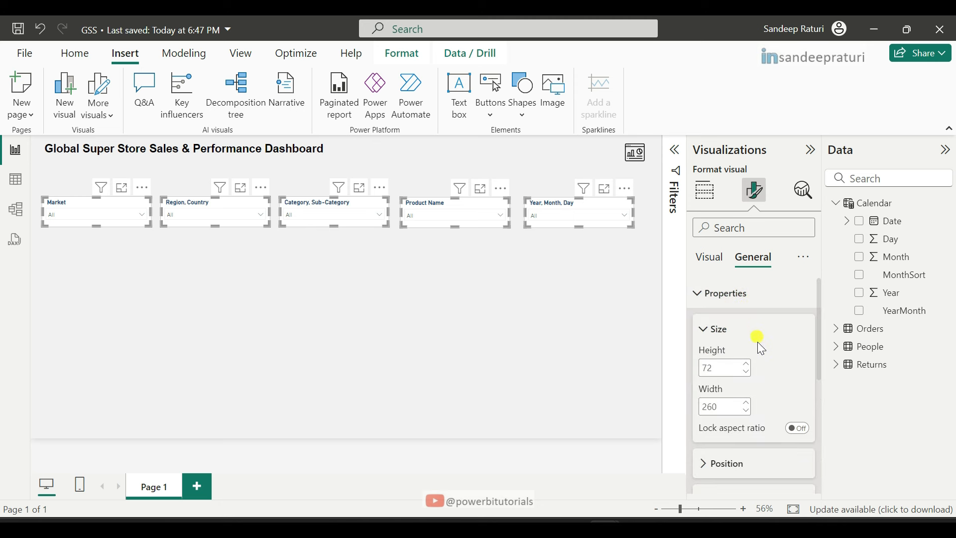
{"action": "scroll", "coordinate": [779, 406], "scroll_direction": "down", "scroll_amount": 2}
{"action": "left_click", "coordinate": [744, 393]}
{"action": "scroll", "coordinate": [762, 423], "scroll_direction": "down", "scroll_amount": 2}
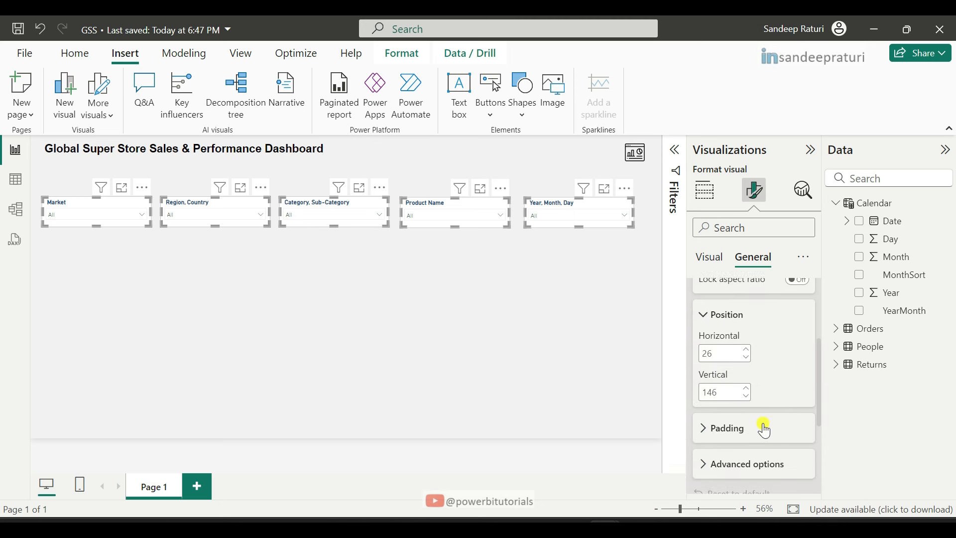
{"action": "left_click", "coordinate": [734, 392]}
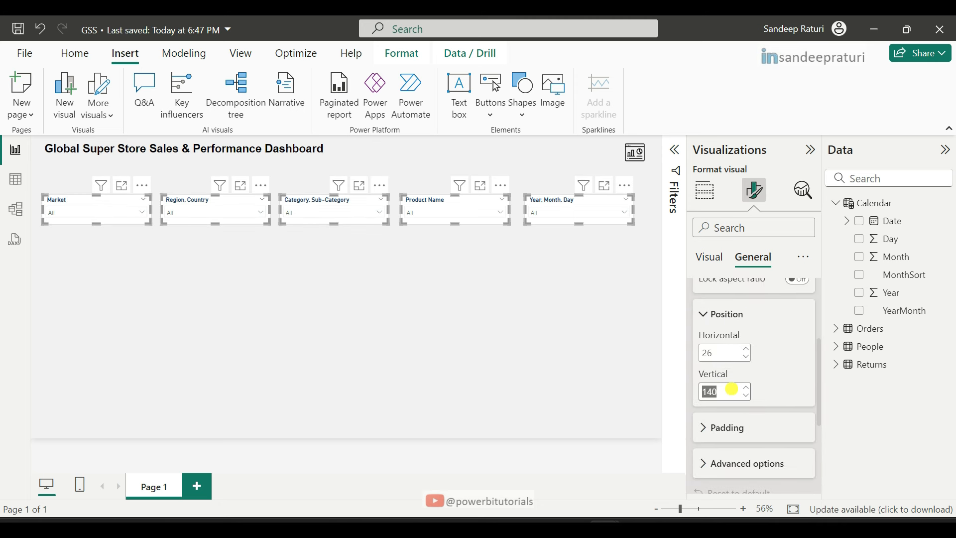
{"action": "type", "text": "79"}
{"action": "left_click", "coordinate": [402, 311]}
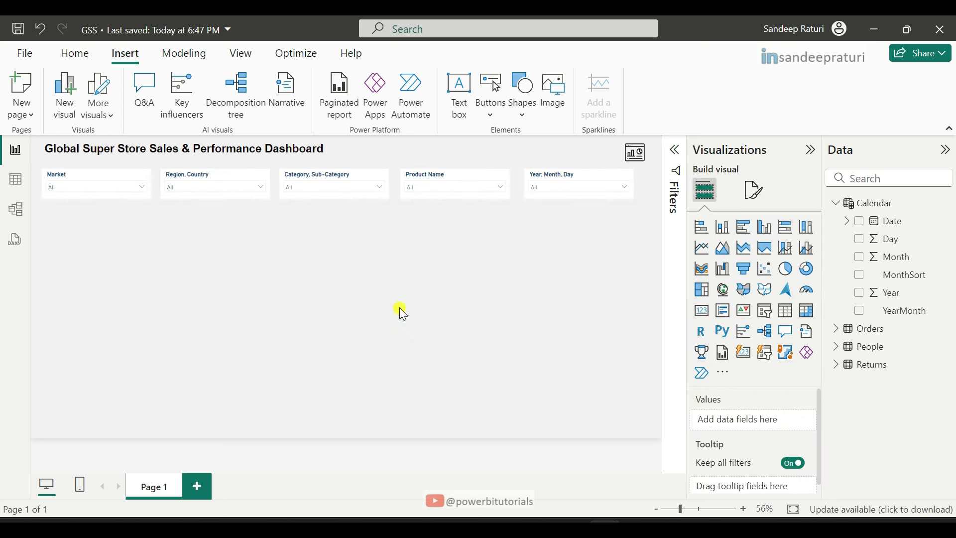
Set the Market slicer's horizontal position to 28
{"action": "left_click", "coordinate": [61, 175]}
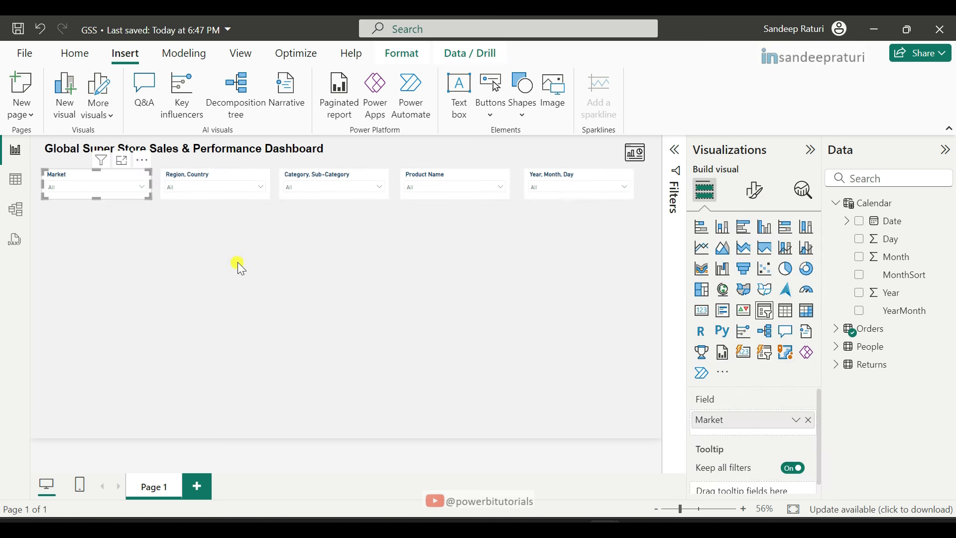
{"action": "left_click", "coordinate": [759, 191]}
{"action": "left_click", "coordinate": [755, 258]}
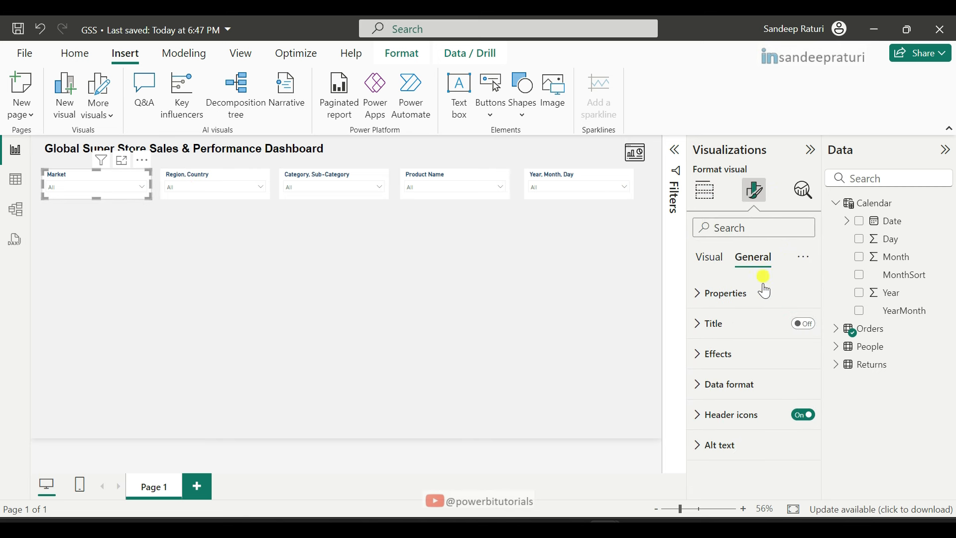
{"action": "left_click", "coordinate": [725, 296]}
{"action": "scroll", "coordinate": [773, 409], "scroll_direction": "down", "scroll_amount": 3}
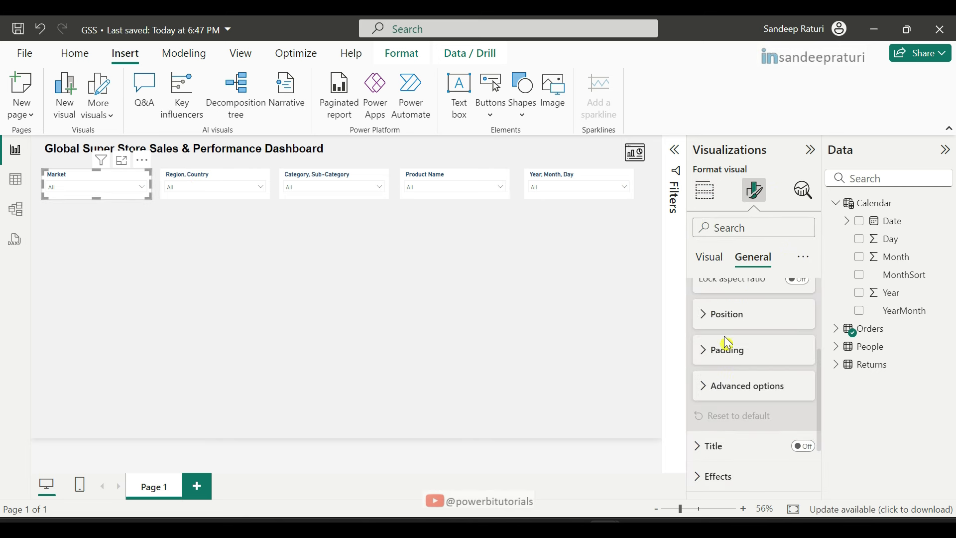
{"action": "left_click", "coordinate": [725, 319]}
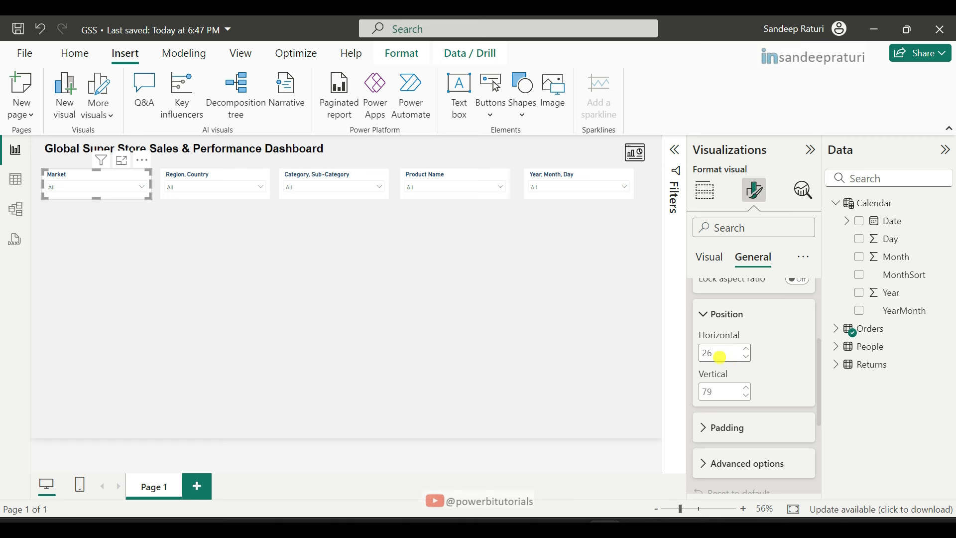
{"action": "left_click", "coordinate": [722, 356]}
{"action": "left_click", "coordinate": [314, 322]}
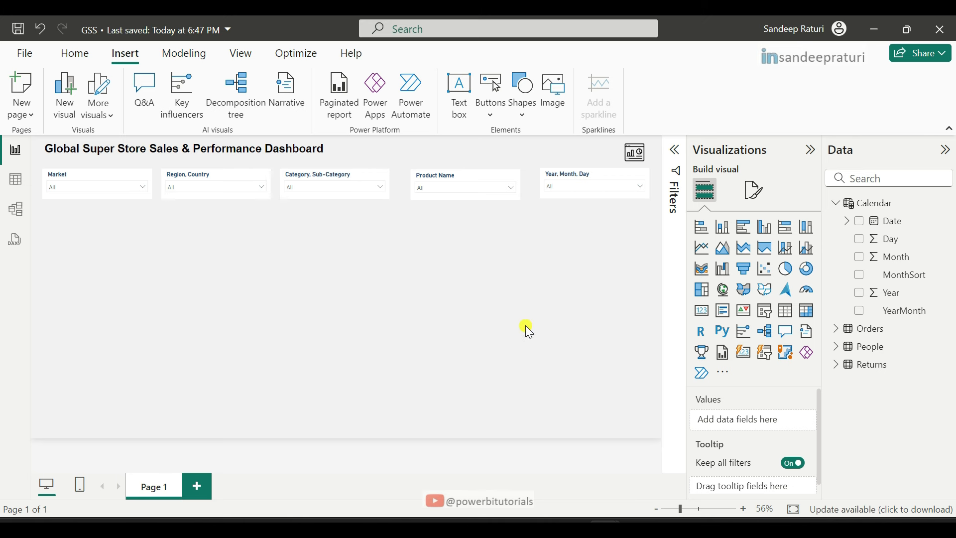
Reposition the Region, Country, Category, Sub-Category and Product Name slicers to space the row evenly between the two outer slicers
{"action": "left_click", "coordinate": [446, 206]}
{"action": "left_click", "coordinate": [462, 229]}
{"action": "left_click", "coordinate": [445, 174]}
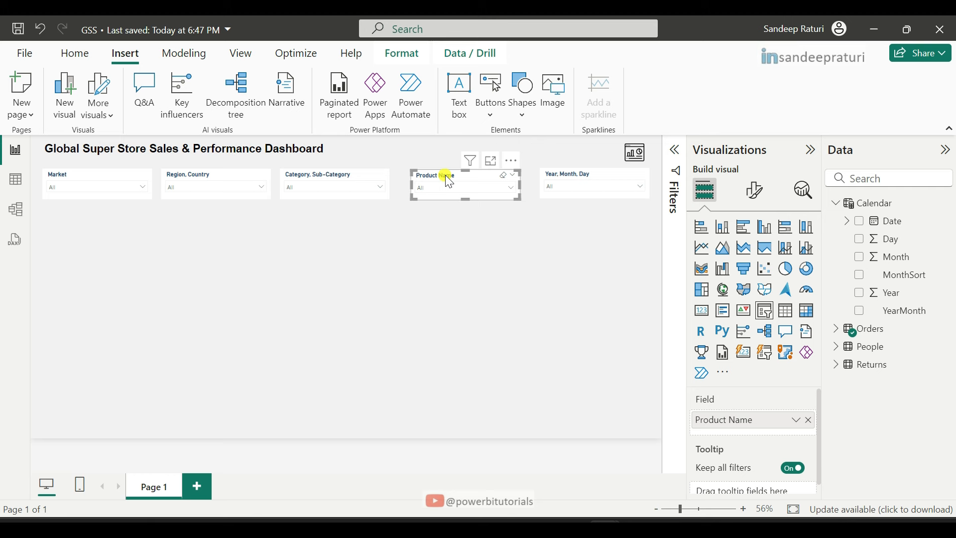
{"action": "left_click_drag", "start_coordinate": [445, 174], "coordinate": [450, 179]}
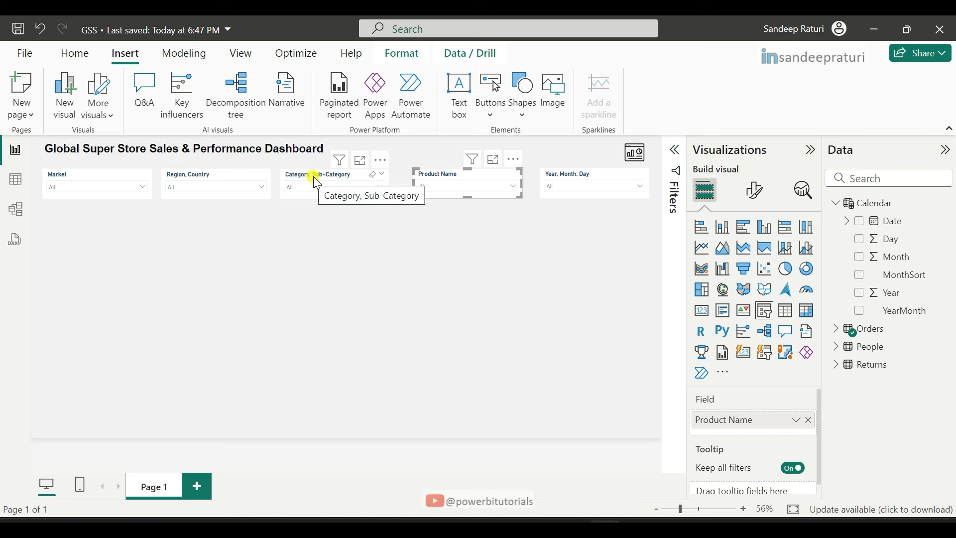
{"action": "left_click_drag", "start_coordinate": [326, 185], "coordinate": [328, 183]}
{"action": "left_click_drag", "start_coordinate": [202, 179], "coordinate": [208, 184]}
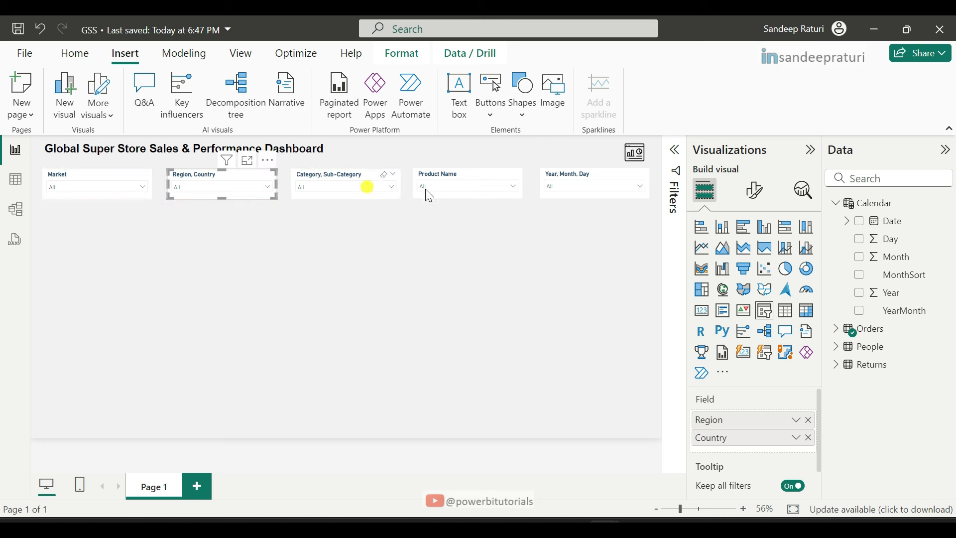
{"action": "left_click_drag", "start_coordinate": [437, 179], "coordinate": [446, 183]}
{"action": "left_click_drag", "start_coordinate": [346, 180], "coordinate": [340, 175]}
Realign the five repositioned slicers together by entering a shared vertical position of 79
{"action": "left_click", "coordinate": [98, 176]}
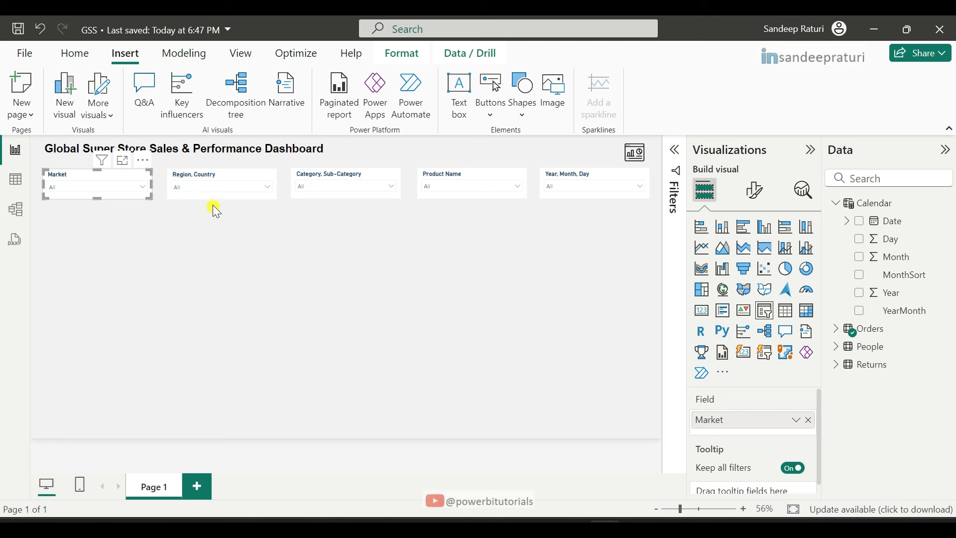
{"action": "left_click", "coordinate": [206, 184], "text": "ctrl"}
{"action": "left_click", "coordinate": [331, 182], "text": "ctrl"}
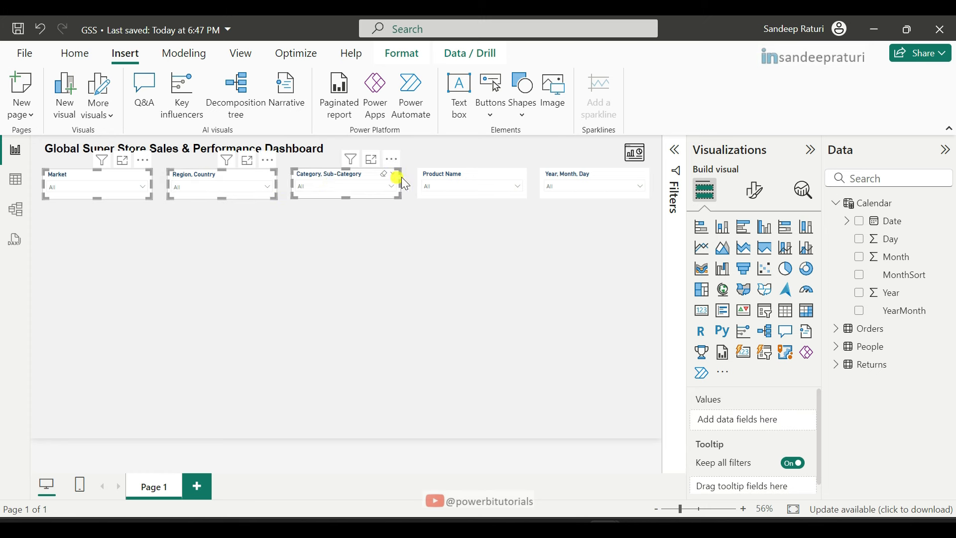
{"action": "left_click", "coordinate": [490, 180], "text": "ctrl"}
{"action": "left_click", "coordinate": [566, 178], "text": "ctrl"}
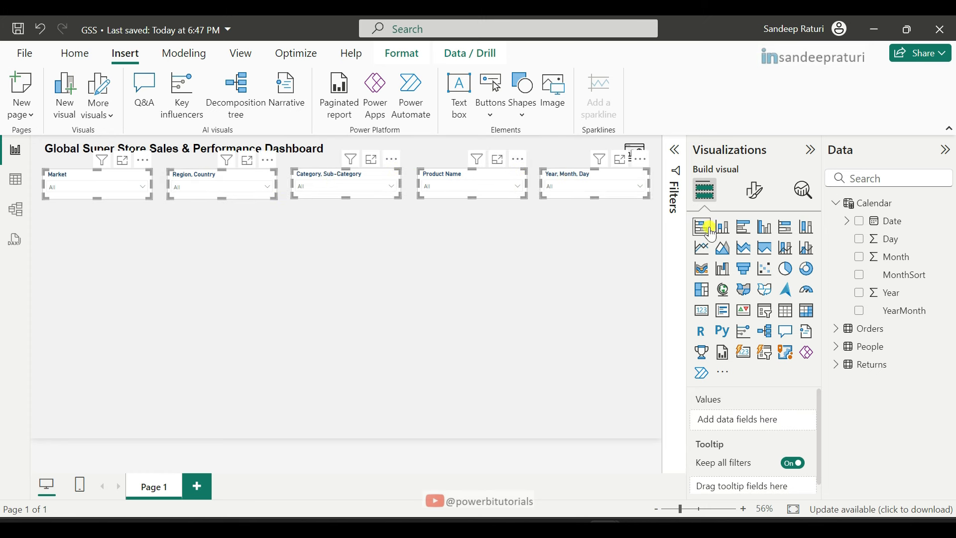
{"action": "left_click", "coordinate": [756, 191]}
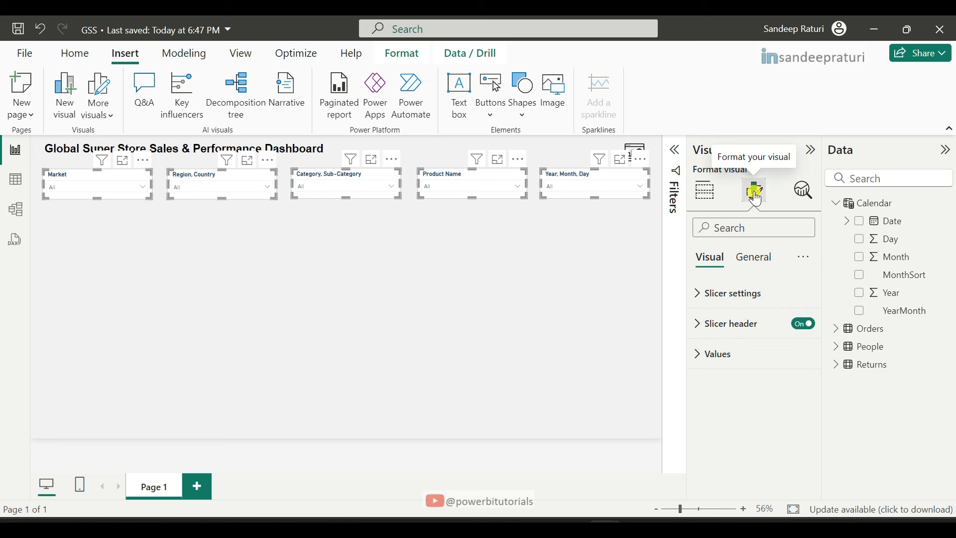
{"action": "left_click", "coordinate": [760, 260]}
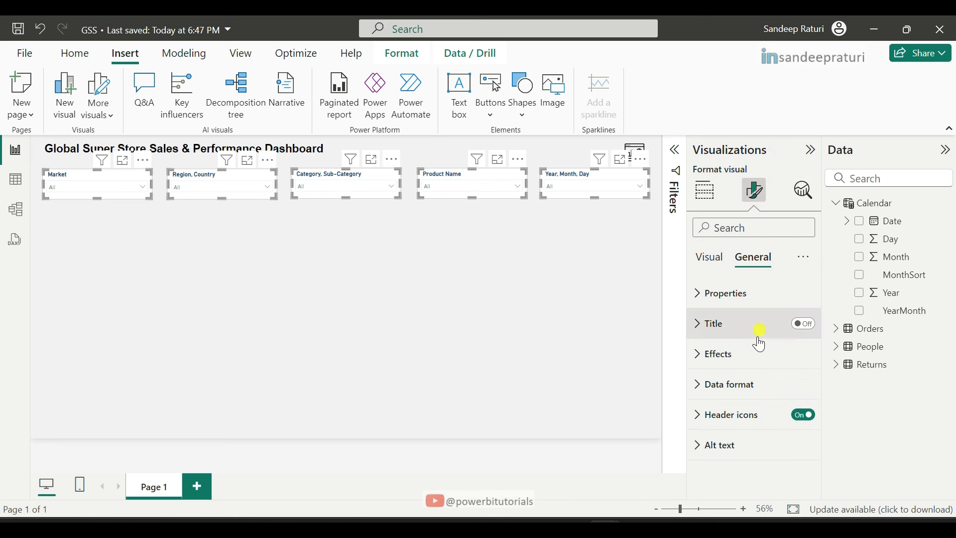
{"action": "left_click", "coordinate": [725, 298]}
{"action": "scroll", "coordinate": [750, 378], "scroll_direction": "down", "scroll_amount": 2}
{"action": "left_click", "coordinate": [750, 387]}
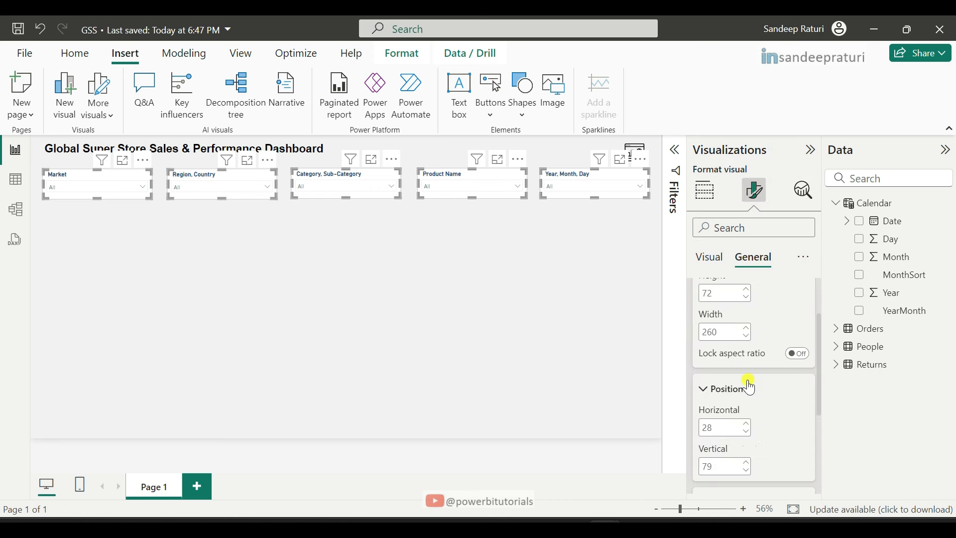
{"action": "scroll", "coordinate": [770, 398], "scroll_direction": "down", "scroll_amount": 3}
{"action": "double_click", "coordinate": [726, 391]}
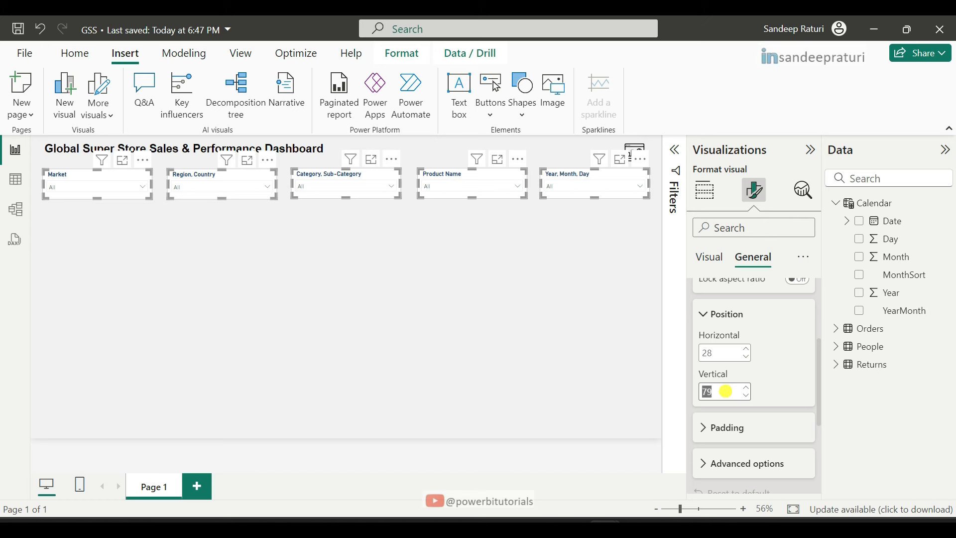
{"action": "type", "text": "79"}
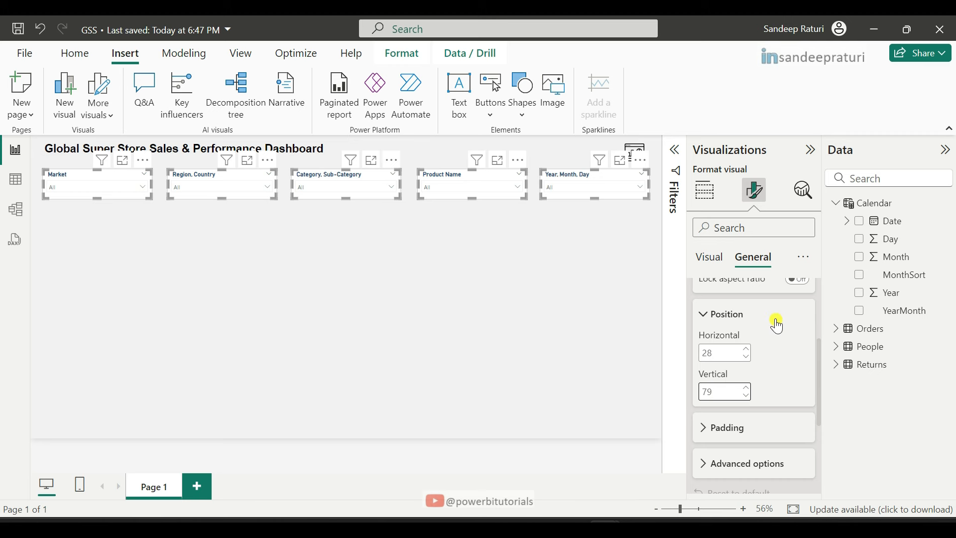
{"action": "left_click", "coordinate": [199, 316]}
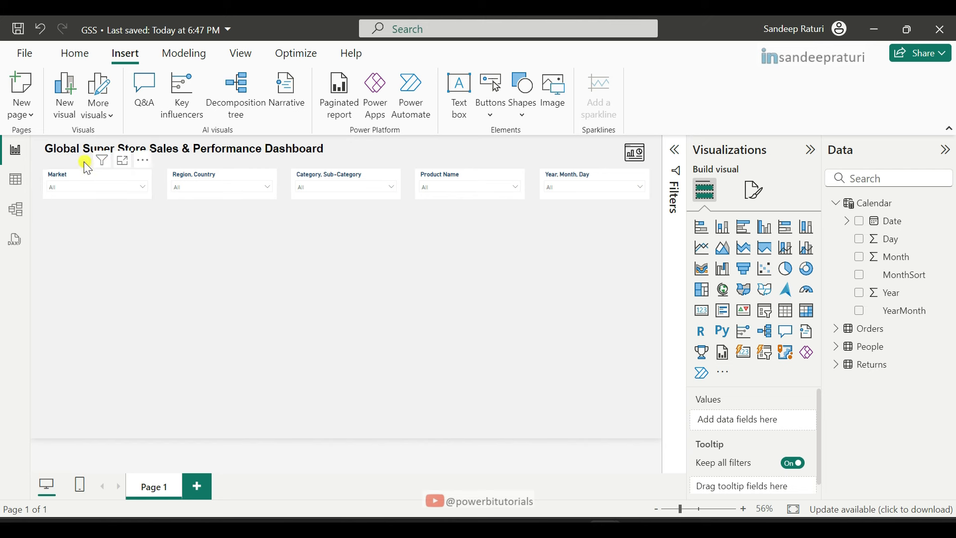
Turn on the visual border for all five slicers together
{"action": "left_click", "coordinate": [83, 174]}
{"action": "left_click", "coordinate": [221, 184], "text": "ctrl"}
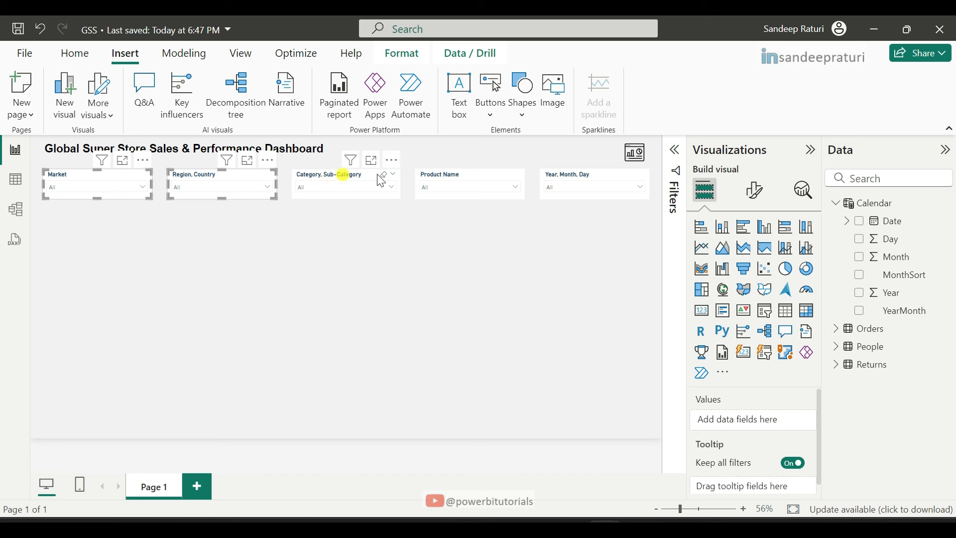
{"action": "left_click", "coordinate": [339, 177], "text": "ctrl"}
{"action": "left_click", "coordinate": [455, 179], "text": "ctrl"}
{"action": "left_click", "coordinate": [593, 180], "text": "ctrl"}
{"action": "left_click", "coordinate": [758, 194]}
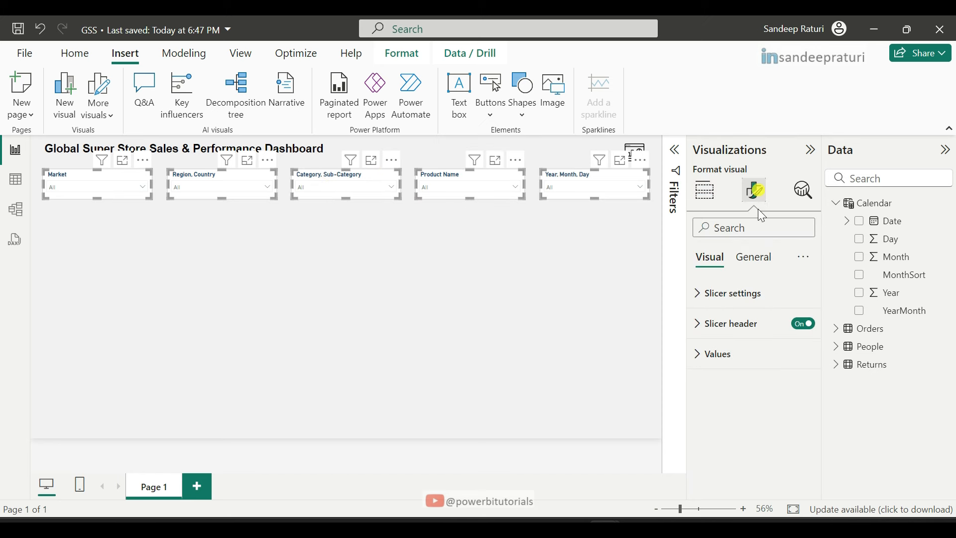
{"action": "left_click", "coordinate": [766, 264]}
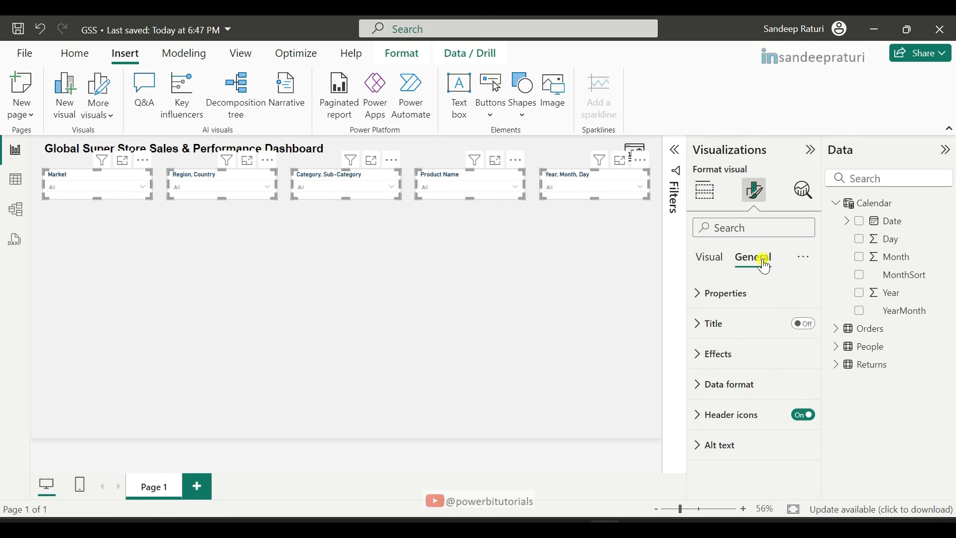
{"action": "left_click", "coordinate": [745, 359]}
{"action": "scroll", "coordinate": [772, 417], "scroll_direction": "down", "scroll_amount": 3}
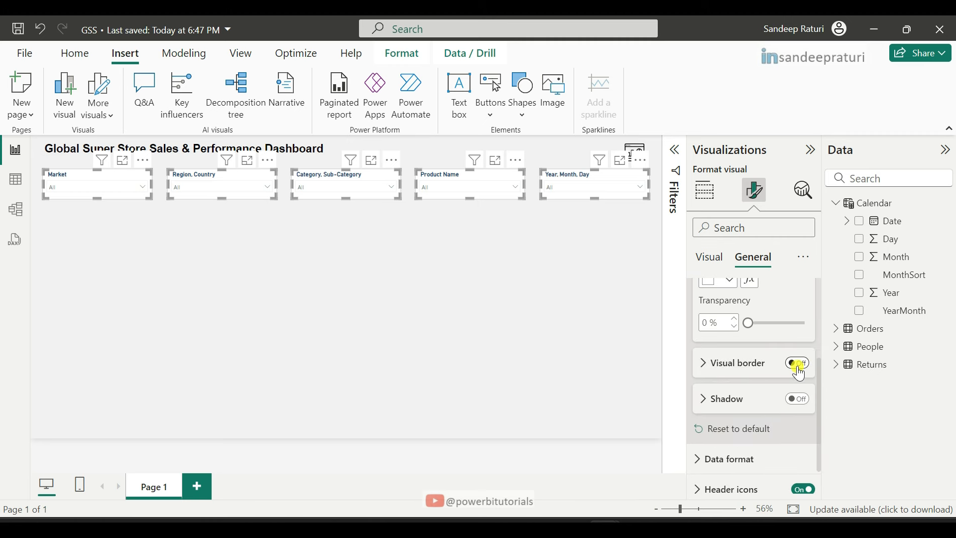
{"action": "left_click", "coordinate": [799, 364]}
Set the slicers' border color to #F1F1F1 and round their corners by 7 px
{"action": "left_click", "coordinate": [736, 373]}
{"action": "left_click", "coordinate": [730, 401]}
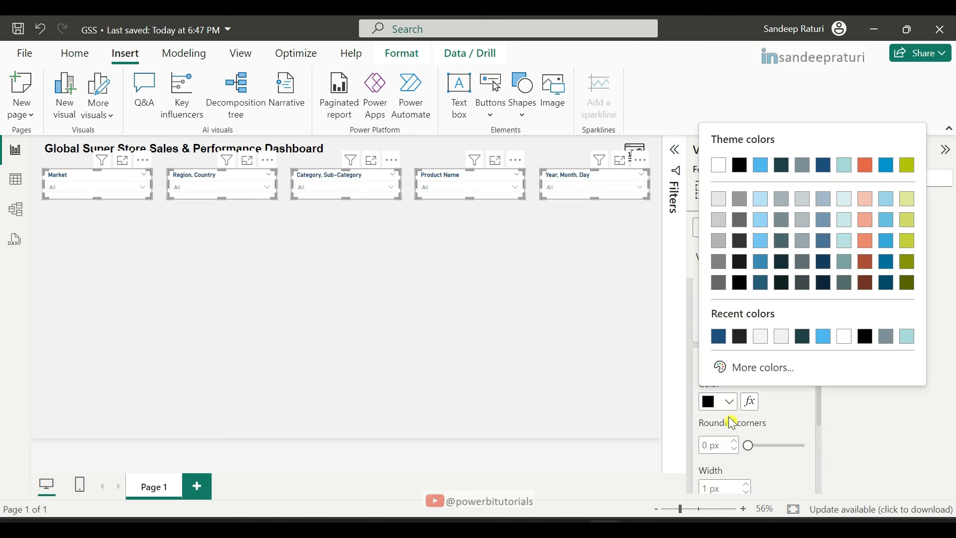
{"action": "left_click", "coordinate": [749, 368]}
{"action": "type", "text": "f1"}
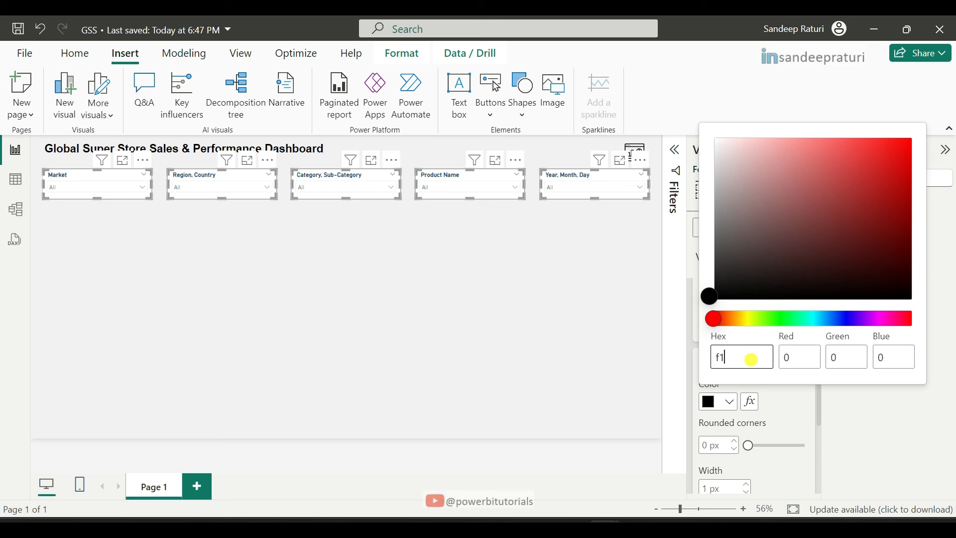
{"action": "type", "text": "f1f1"}
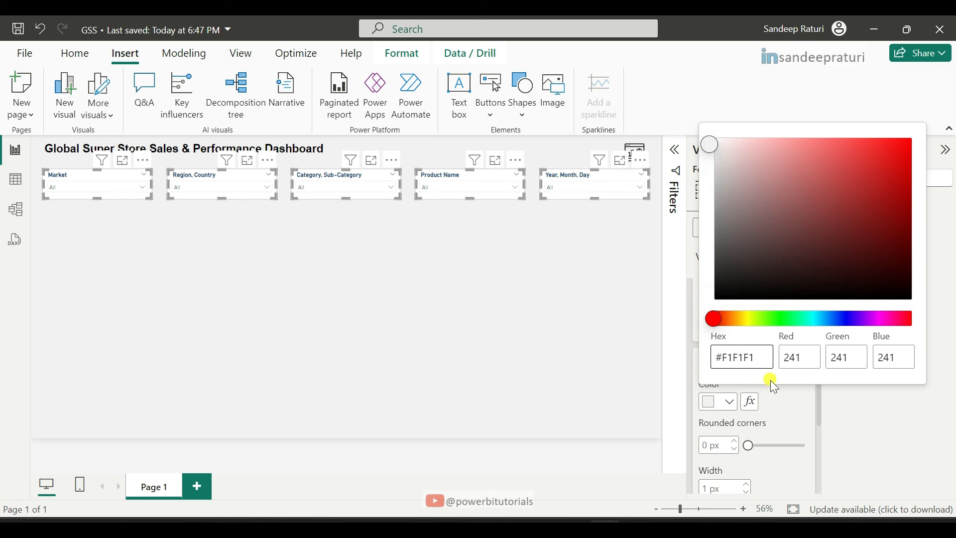
{"action": "left_click", "coordinate": [758, 437]}
{"action": "key", "text": "Tab"}
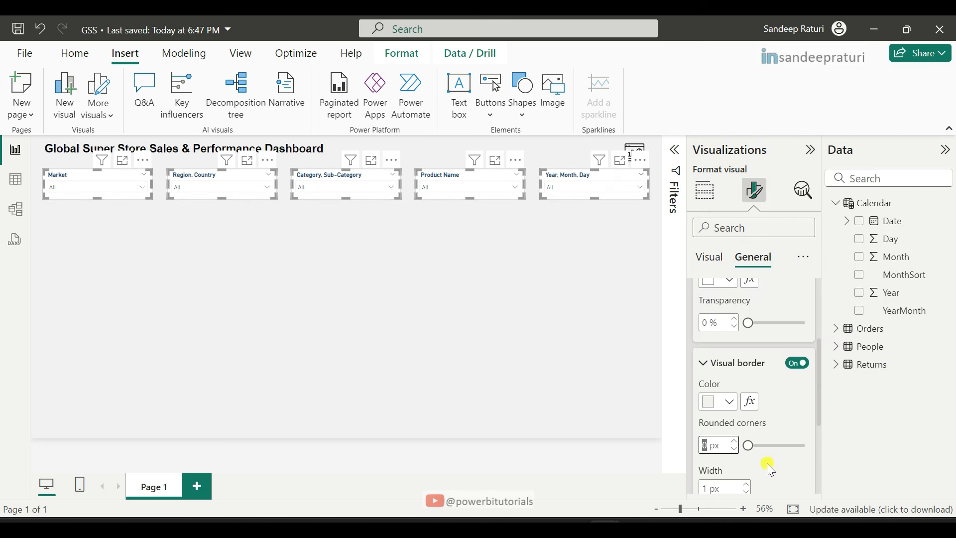
{"action": "type", "text": "7"}
{"action": "scroll", "coordinate": [763, 476], "scroll_direction": "down", "scroll_amount": 3}
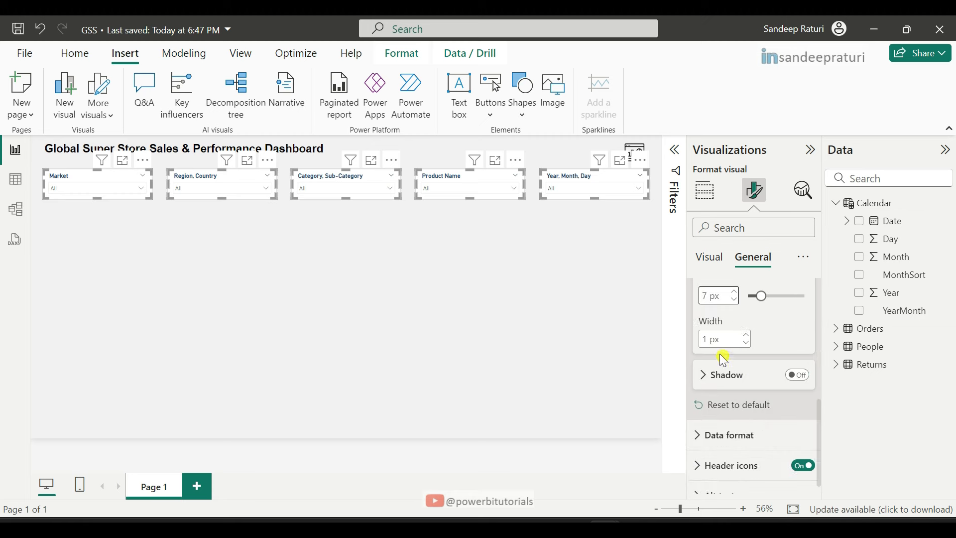
{"action": "left_click", "coordinate": [549, 284]}
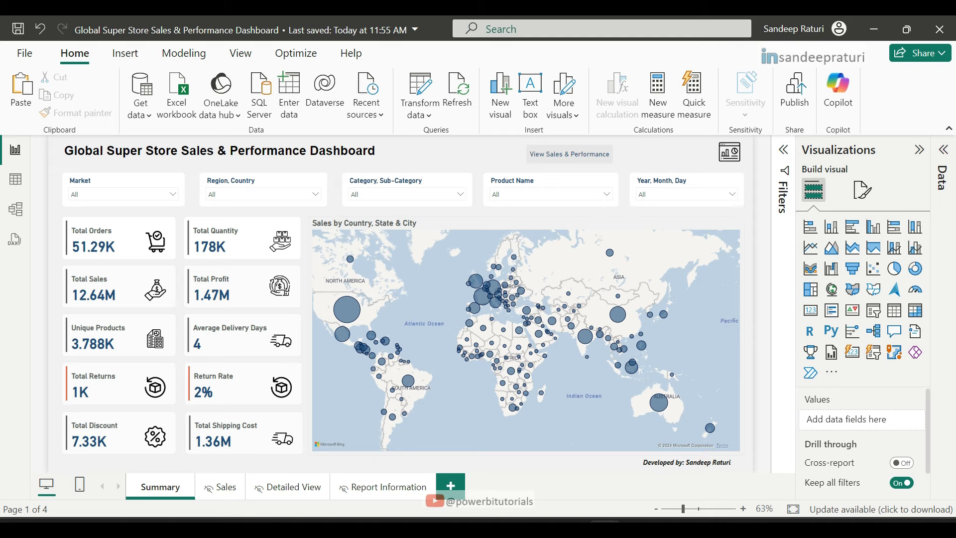
Add a card visual below the Market slicer showing Order ID from the Orders table, aggregated as a count
{"action": "mouse_move", "coordinate": [537, 504]}
{"action": "left_click", "coordinate": [523, 469]}
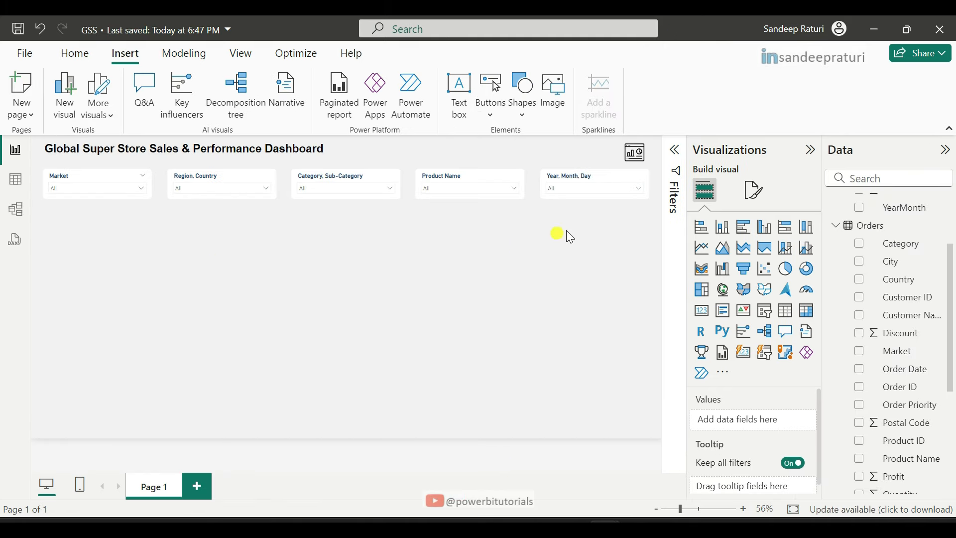
{"action": "left_click", "coordinate": [746, 361]}
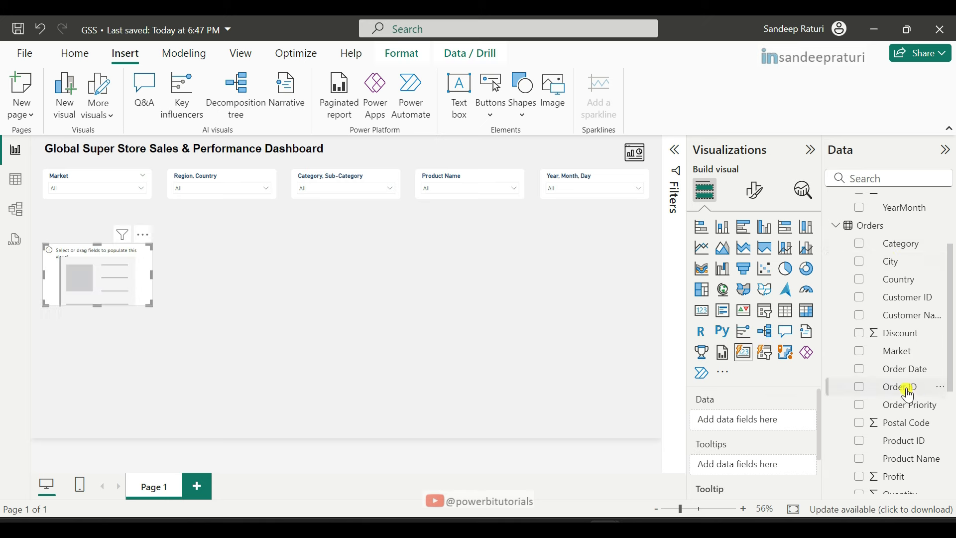
{"action": "left_click_drag", "start_coordinate": [904, 391], "coordinate": [762, 421]}
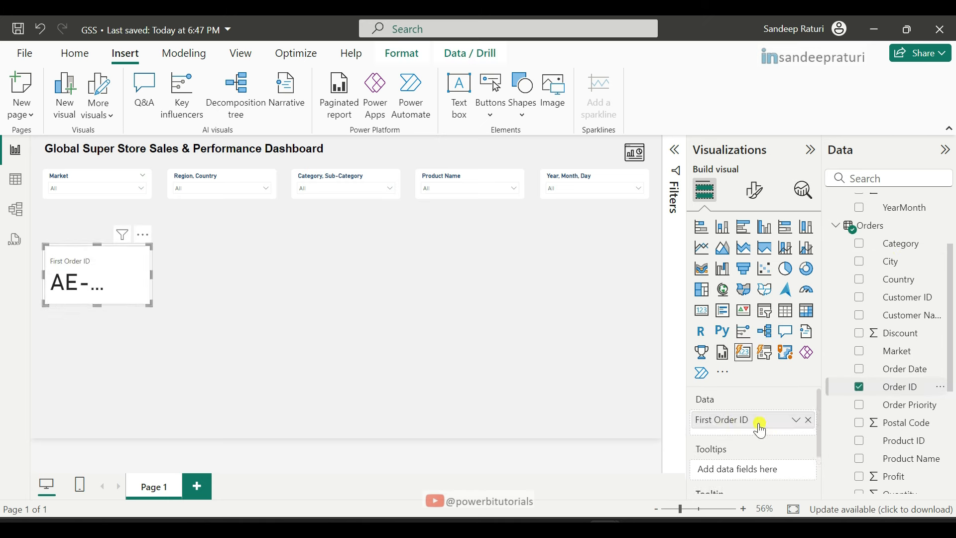
{"action": "right_click", "coordinate": [741, 426]}
{"action": "left_click", "coordinate": [849, 397]}
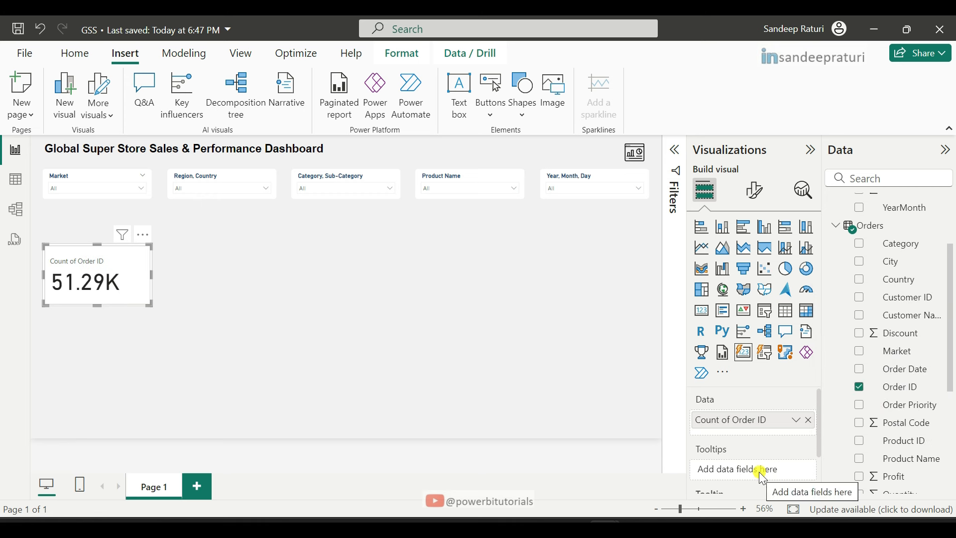
Rename the card's Order ID count field for this visual as Total Orders
{"action": "double_click", "coordinate": [775, 422]}
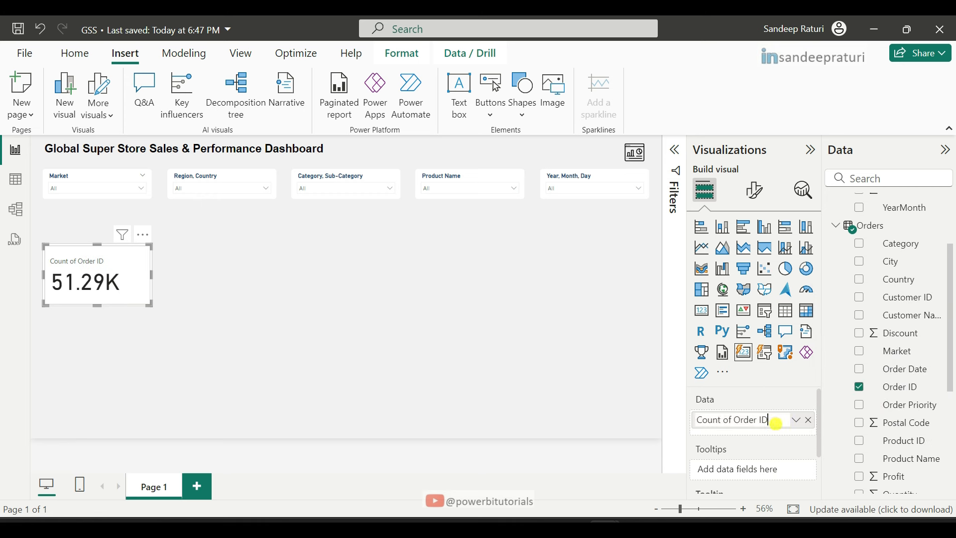
{"action": "key", "text": "ctrl+a"}
{"action": "key", "text": "BackSpace"}
{"action": "type", "text": "Total Orders"}
{"action": "key", "text": "Return"}
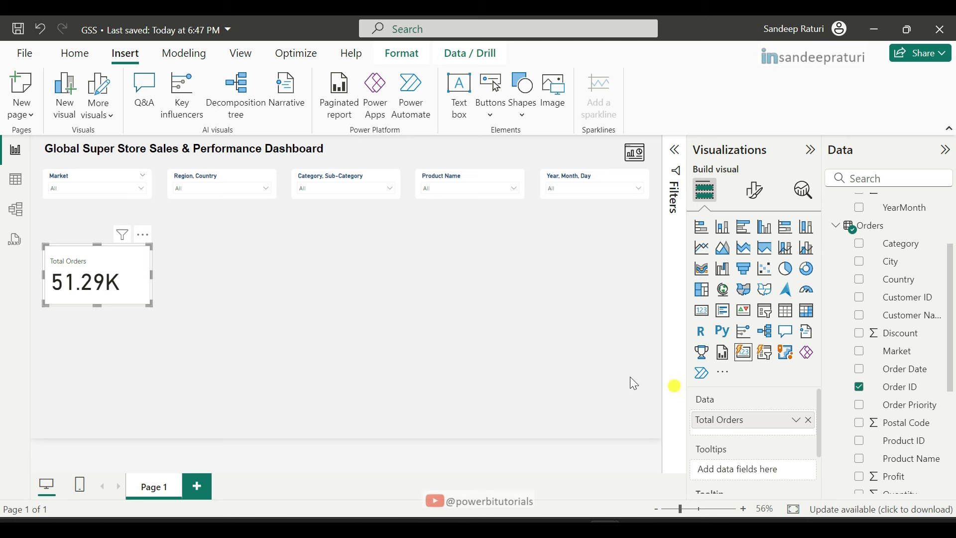
Set the Total Orders card's vertical position to 170 so it sits just below the Market slicer
{"action": "left_click", "coordinate": [756, 189]}
{"action": "left_click", "coordinate": [757, 264]}
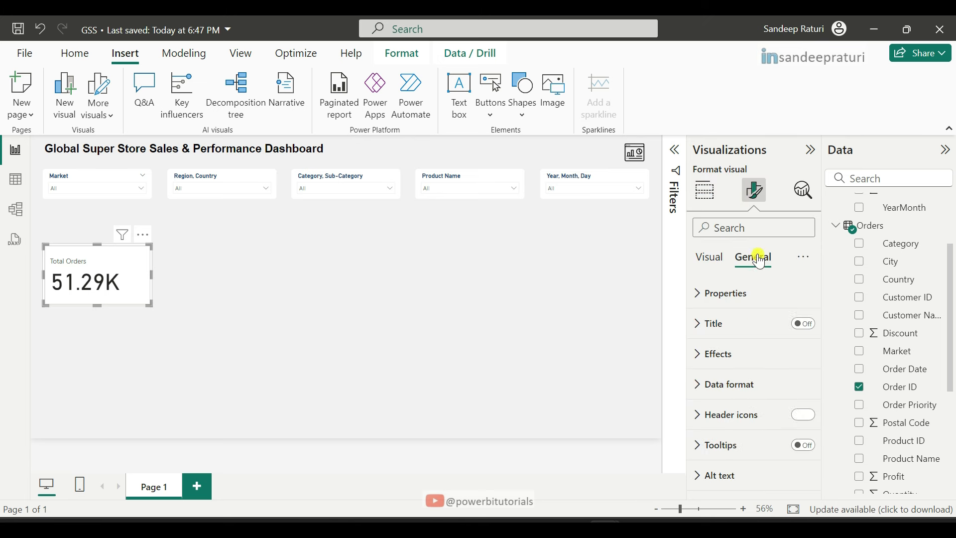
{"action": "left_click", "coordinate": [745, 296]}
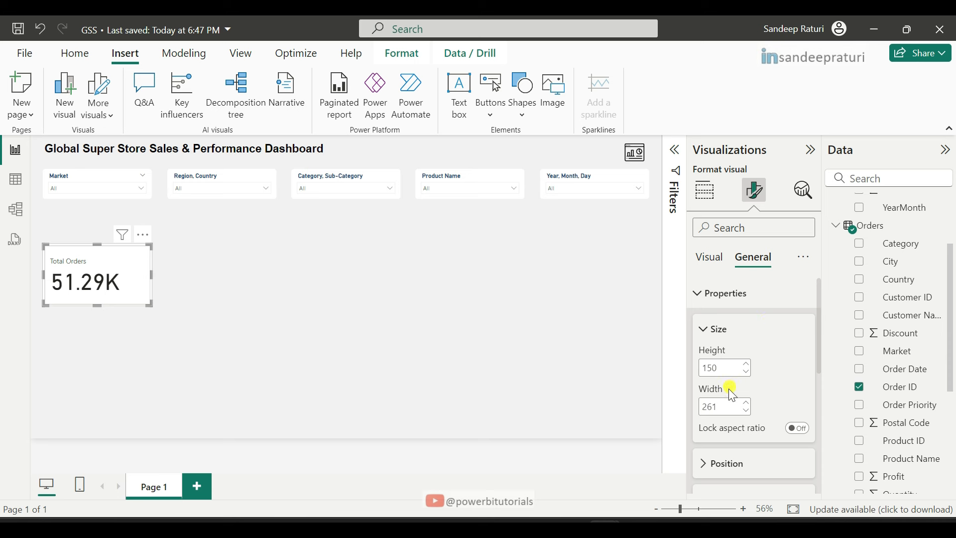
{"action": "left_click", "coordinate": [728, 466]}
{"action": "scroll", "coordinate": [766, 423], "scroll_direction": "down", "scroll_amount": 2}
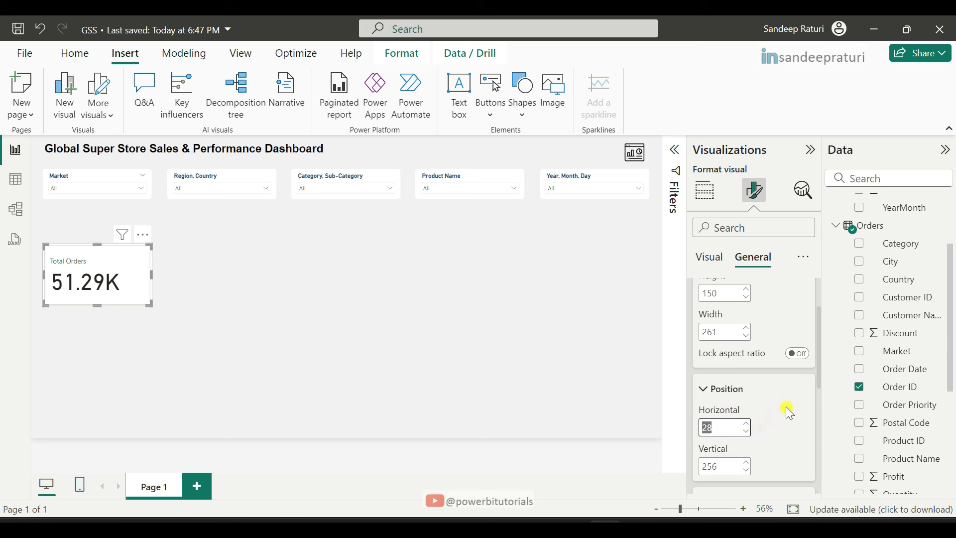
{"action": "left_click", "coordinate": [731, 467]}
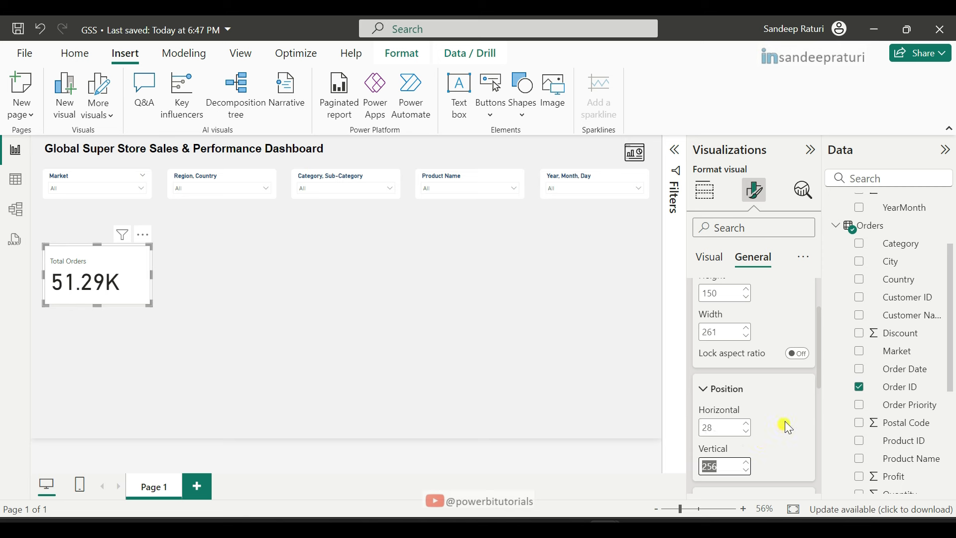
{"action": "type", "text": "170"}
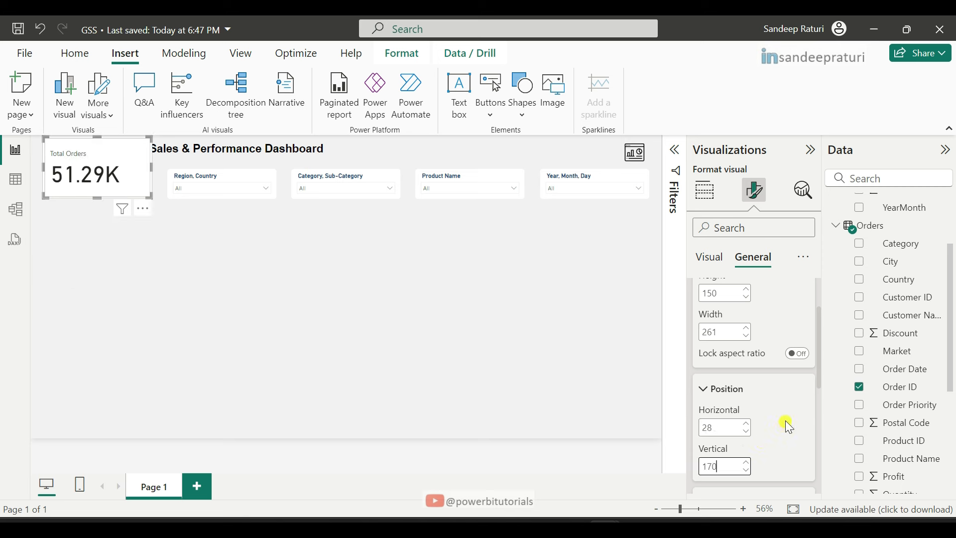
{"action": "key", "text": "Return"}
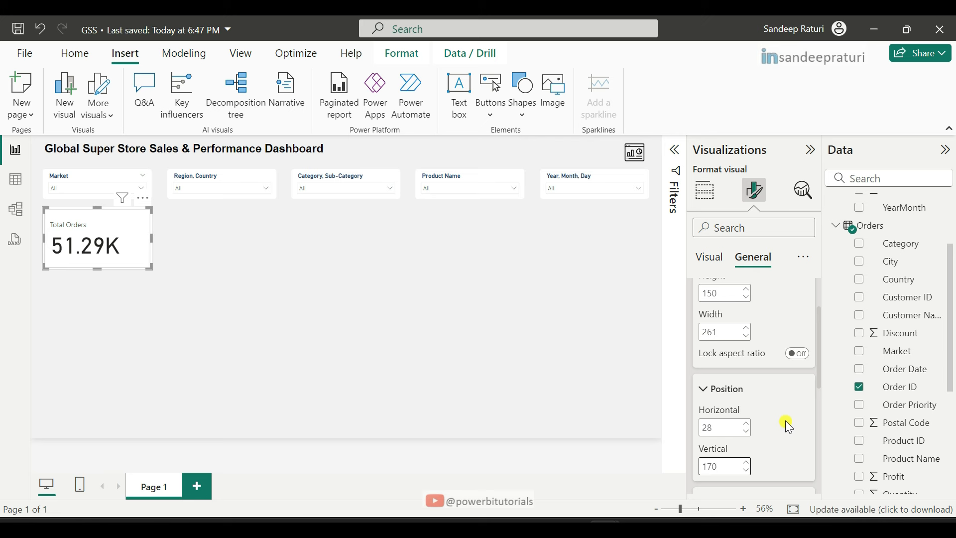
Set the Total Orders card's height to 90 and make it slightly narrower than the Market slicer
{"action": "scroll", "coordinate": [785, 420], "scroll_direction": "up", "scroll_amount": 3}
{"action": "key", "text": "shift+Tab"}
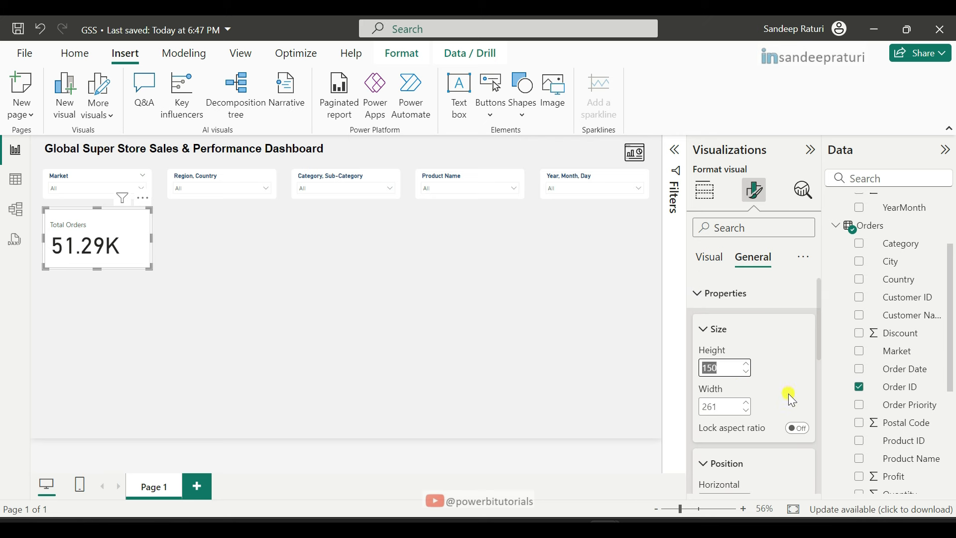
{"action": "type", "text": "90"}
{"action": "key", "text": "Tab"}
{"action": "type", "text": "24"}
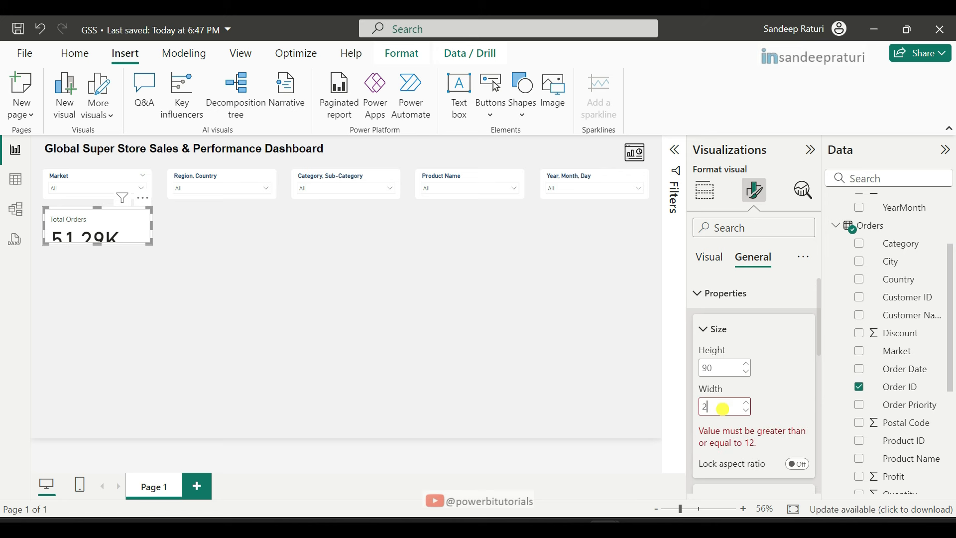
Format the Total Orders callout value with font size 20, bold and the recent dark blue color
{"action": "left_click", "coordinate": [709, 260]}
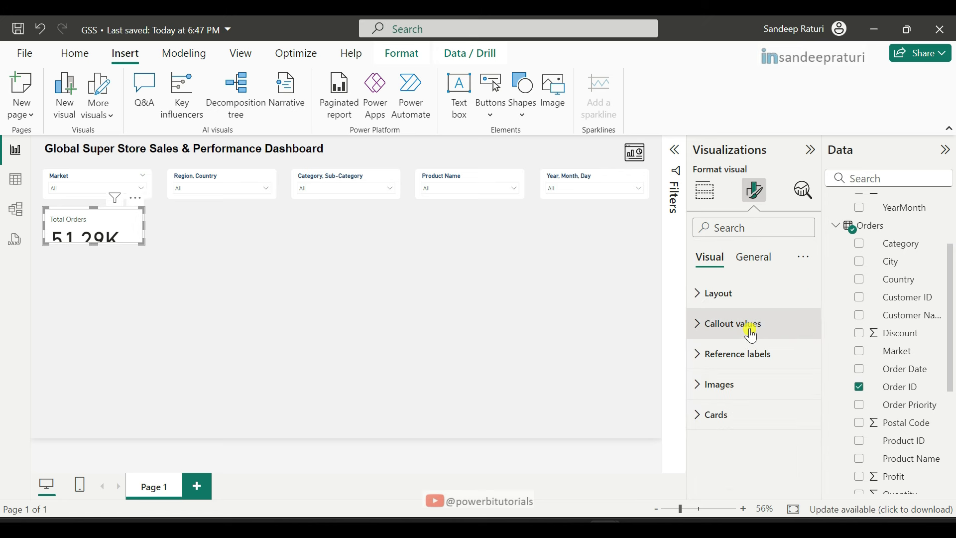
{"action": "left_click", "coordinate": [748, 325]}
{"action": "left_click_drag", "start_coordinate": [821, 336], "coordinate": [822, 373]}
{"action": "double_click", "coordinate": [783, 345]}
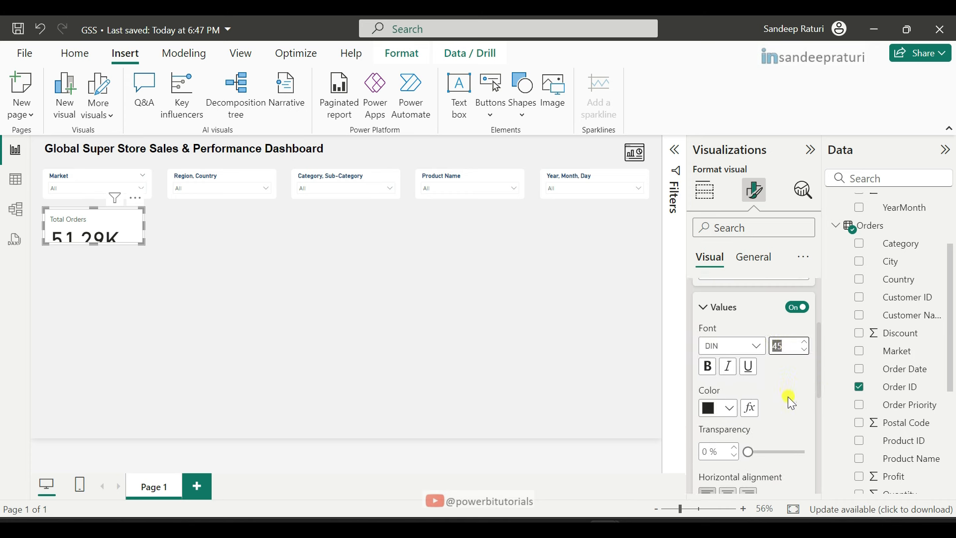
{"action": "type", "text": "20"}
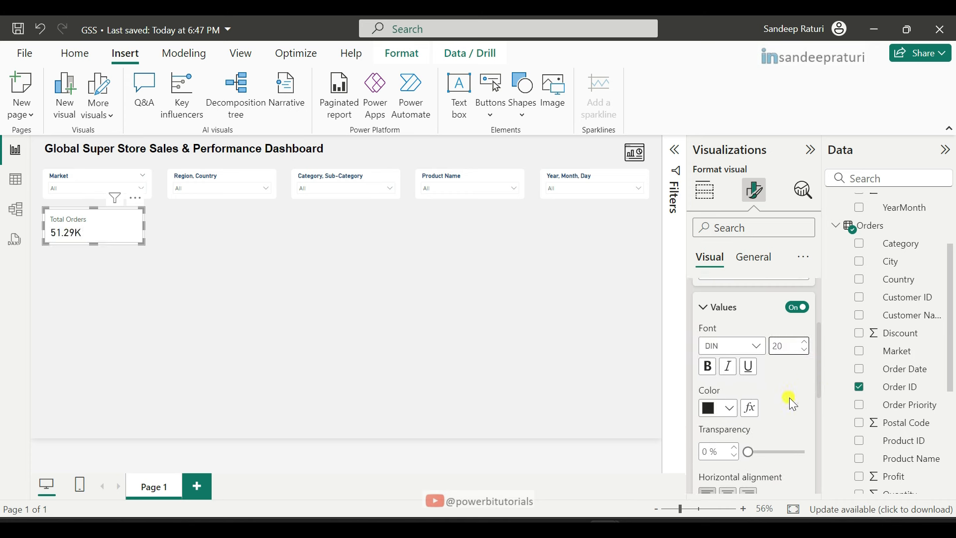
{"action": "left_click", "coordinate": [707, 367]}
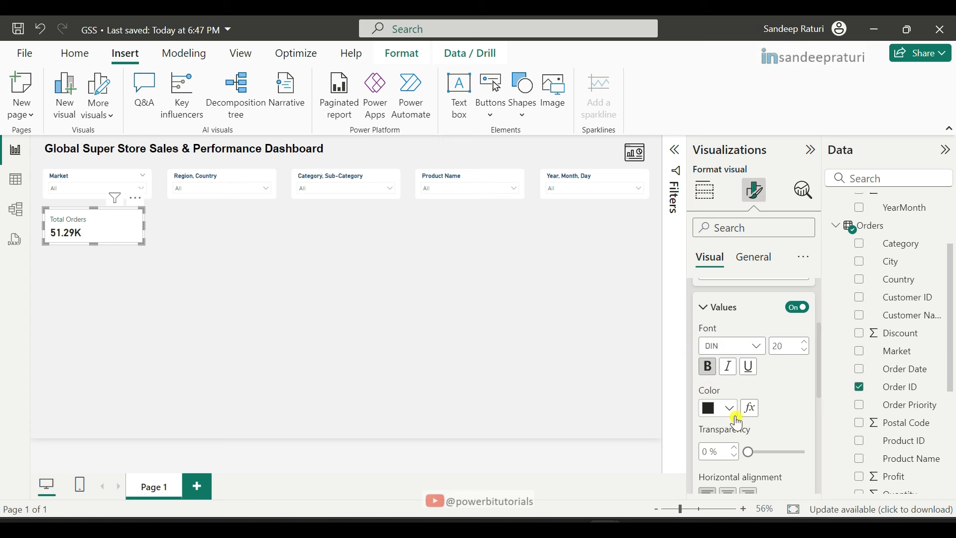
{"action": "left_click", "coordinate": [732, 408]}
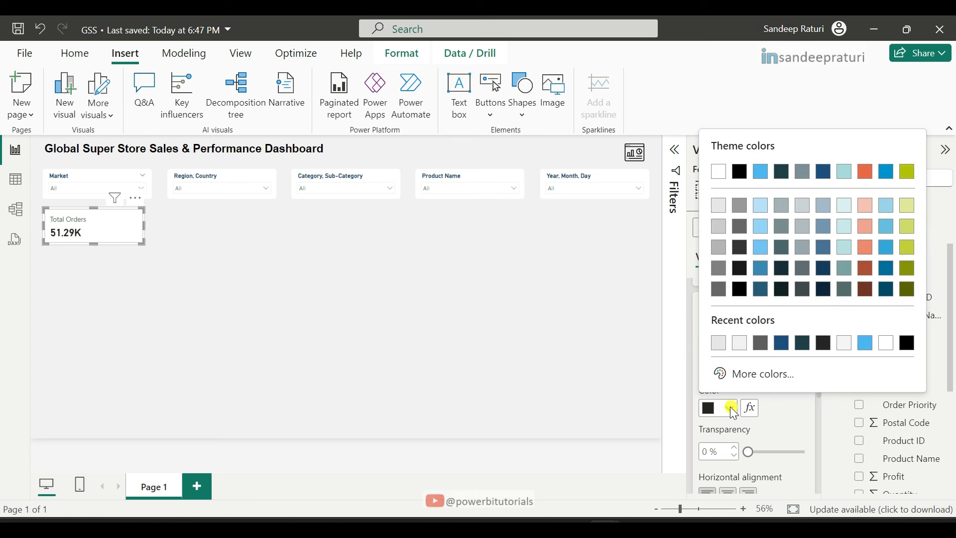
{"action": "left_click", "coordinate": [786, 344]}
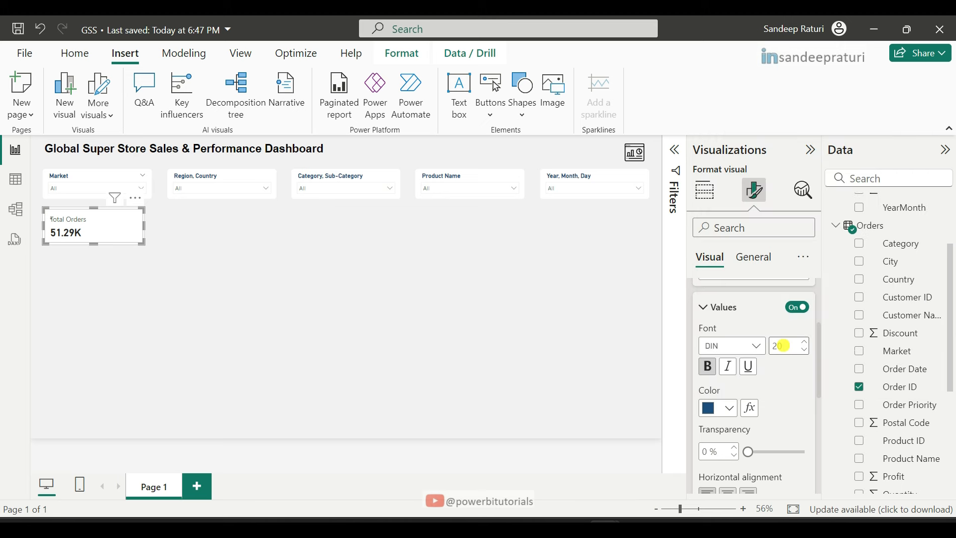
Format the Total Orders card's label in bold DIN font at size 13
{"action": "scroll", "coordinate": [818, 358], "scroll_direction": "down", "scroll_amount": 5}
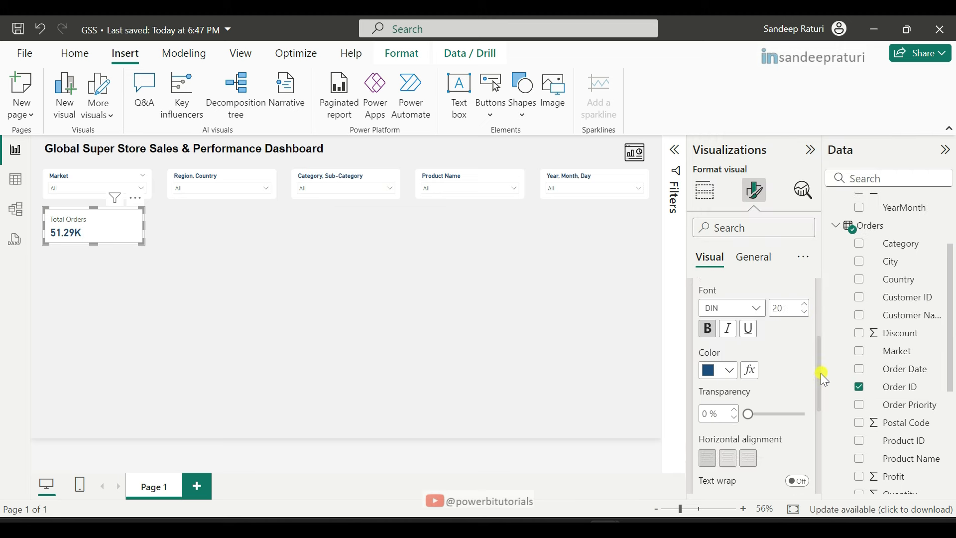
{"action": "left_click", "coordinate": [702, 399]}
{"action": "scroll", "coordinate": [821, 378], "scroll_direction": "down", "scroll_amount": 5}
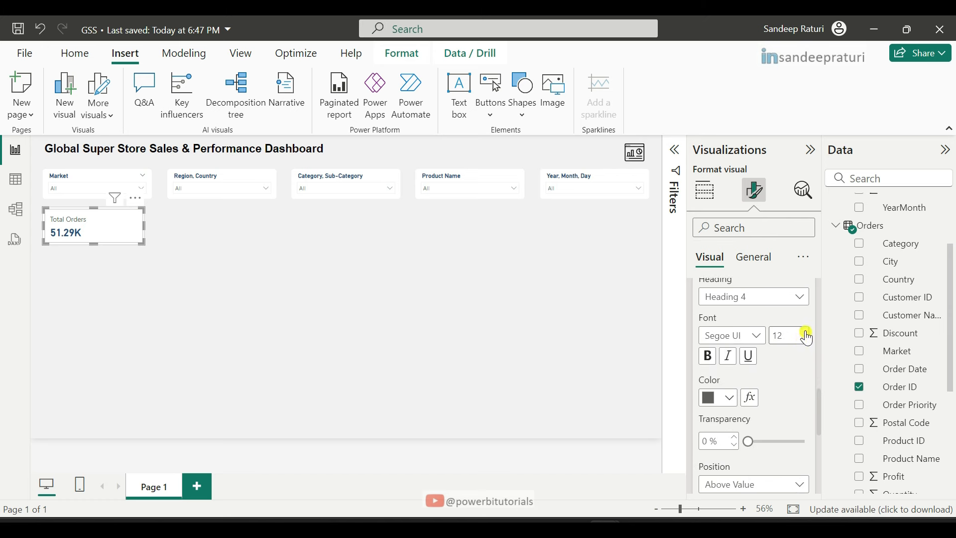
{"action": "left_click", "coordinate": [807, 332]}
{"action": "scroll", "coordinate": [775, 377], "scroll_direction": "up", "scroll_amount": 1}
{"action": "left_click", "coordinate": [758, 365]}
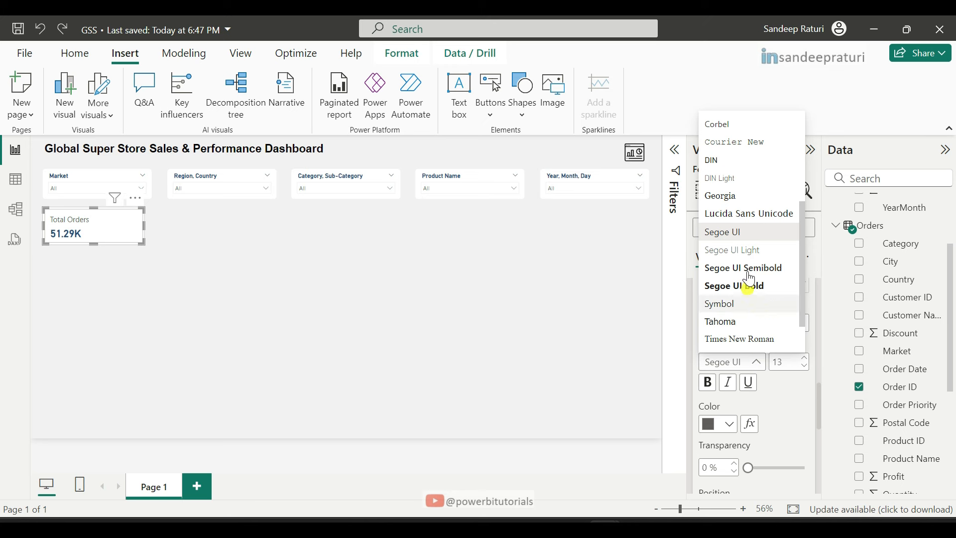
{"action": "left_click", "coordinate": [717, 160]}
{"action": "left_click", "coordinate": [708, 382]}
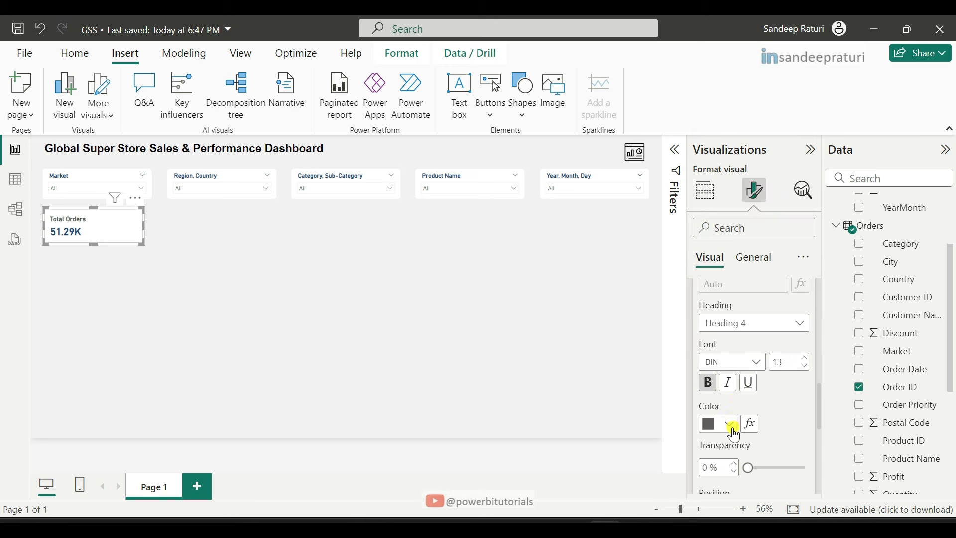
{"action": "scroll", "coordinate": [753, 426], "scroll_direction": "down", "scroll_amount": 5}
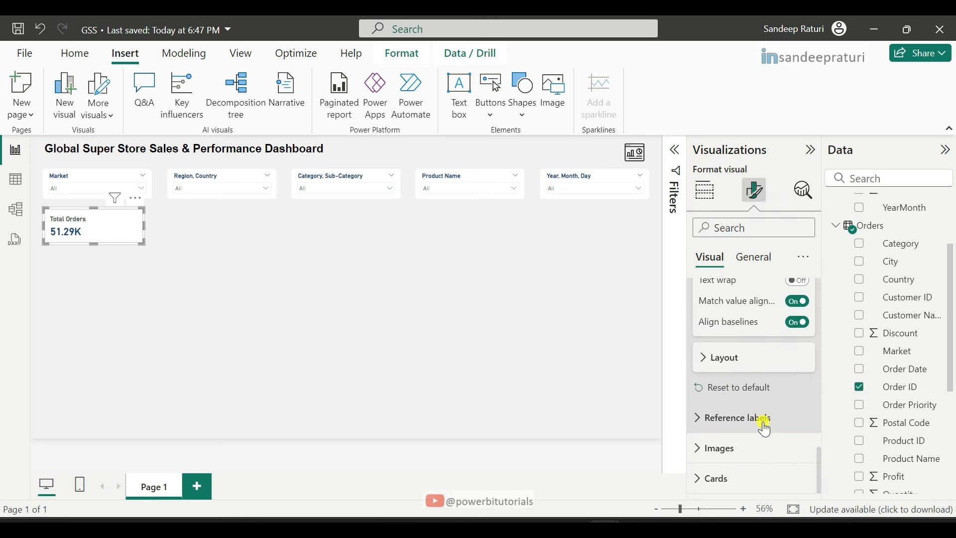
Enable the image on the Total Orders card and use checkout.png as its icon
{"action": "left_click", "coordinate": [752, 451]}
{"action": "scroll", "coordinate": [762, 437], "scroll_direction": "down", "scroll_amount": 3}
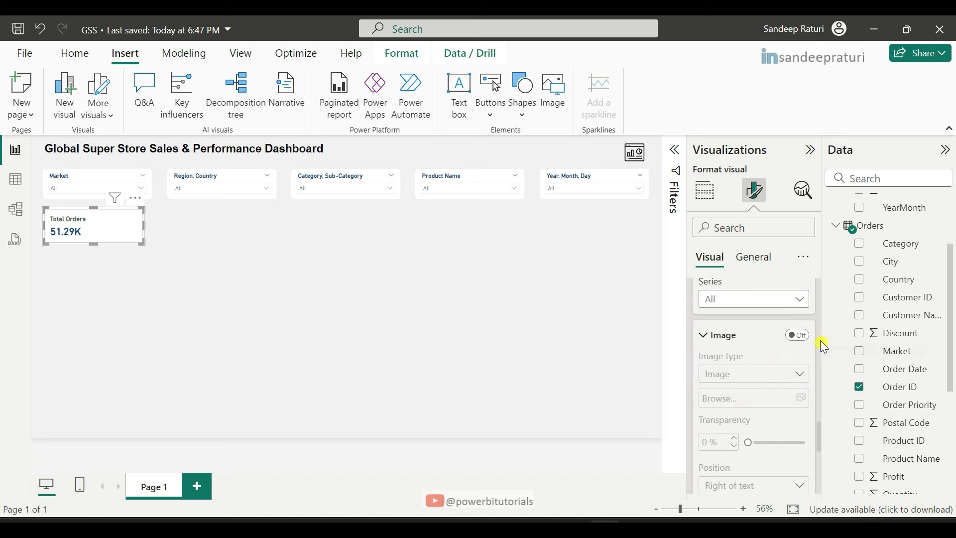
{"action": "left_click", "coordinate": [797, 337]}
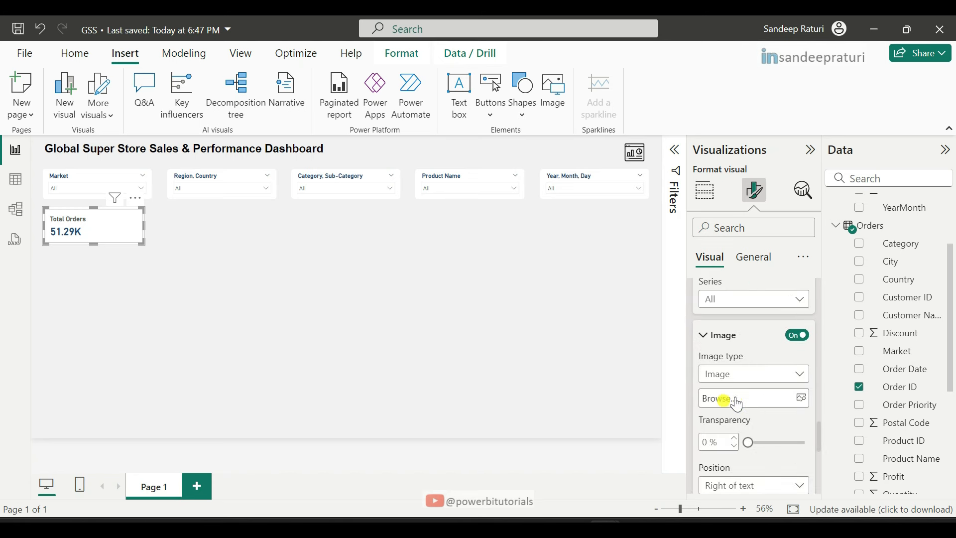
{"action": "left_click", "coordinate": [802, 398]}
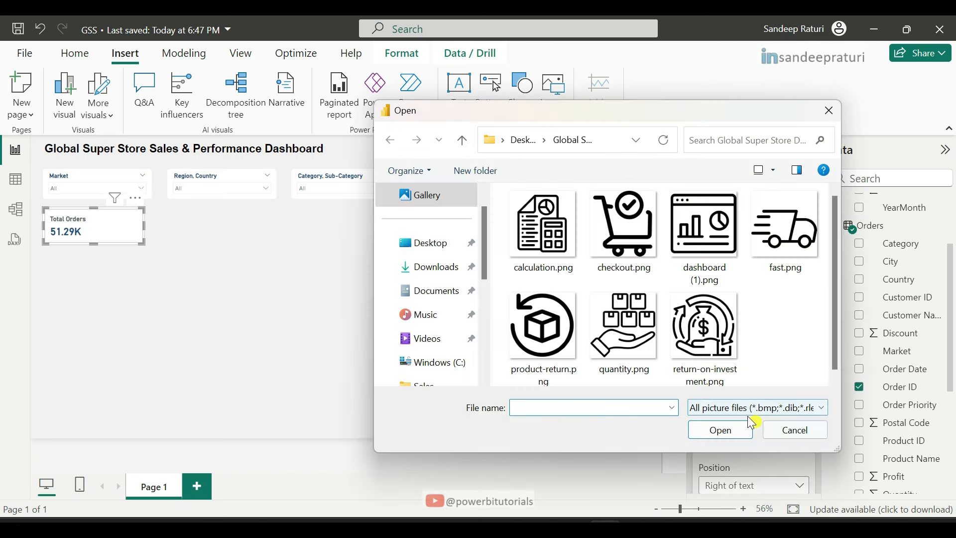
{"action": "left_click", "coordinate": [639, 240]}
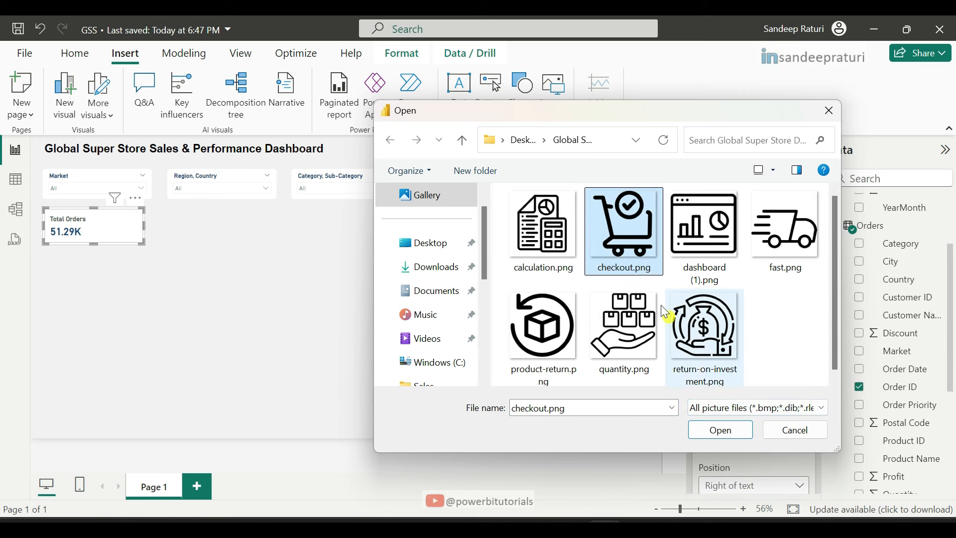
{"action": "left_click", "coordinate": [722, 432]}
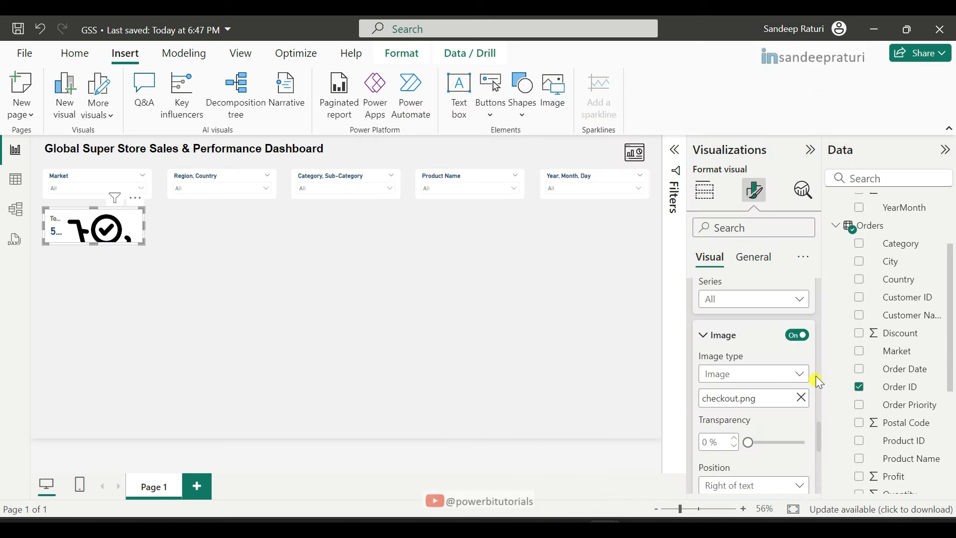
Align the card's checkout icon vertically to the bottom and set its size to 46 px
{"action": "left_click_drag", "start_coordinate": [820, 431], "coordinate": [819, 449]}
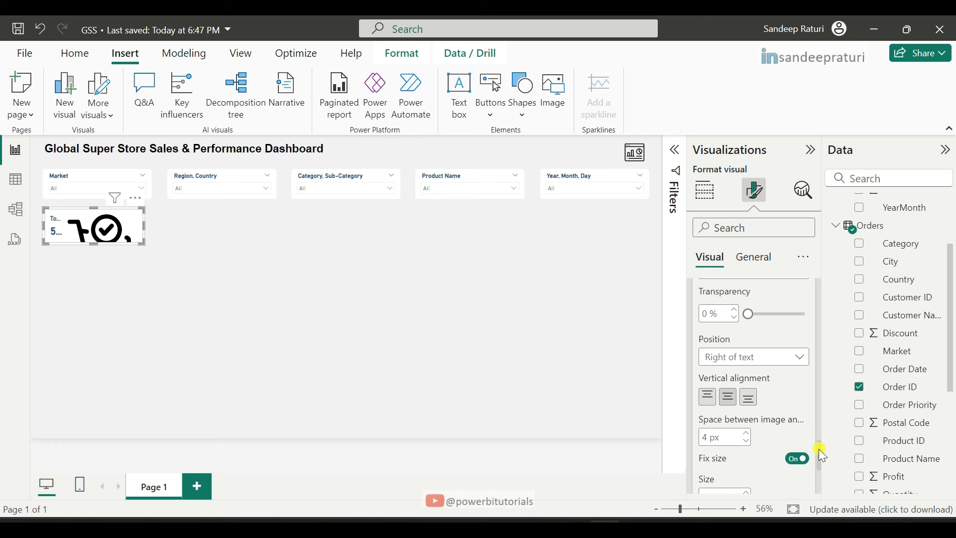
{"action": "left_click", "coordinate": [758, 413]}
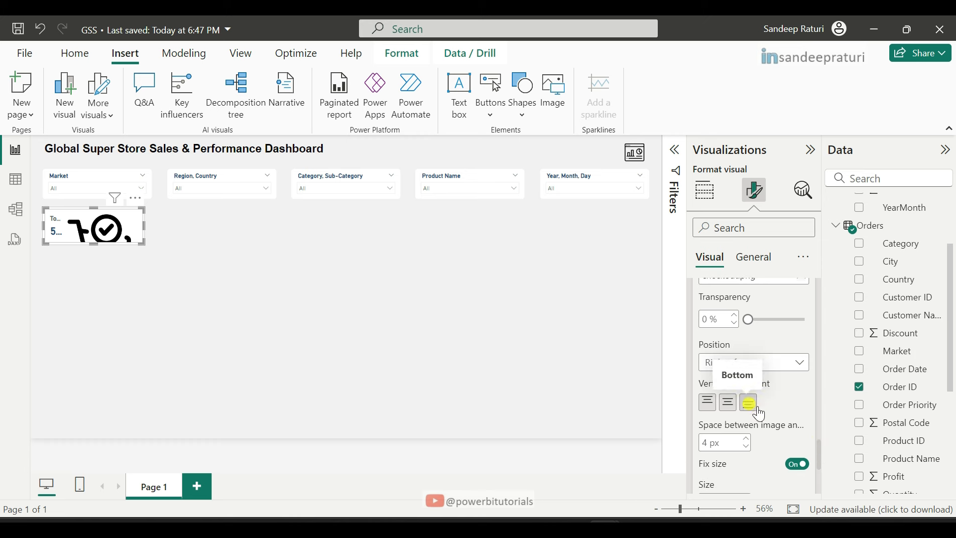
{"action": "scroll", "coordinate": [823, 454], "scroll_direction": "down", "scroll_amount": 1}
{"action": "scroll", "coordinate": [823, 454], "scroll_direction": "down", "scroll_amount": 2}
{"action": "left_click", "coordinate": [719, 416]}
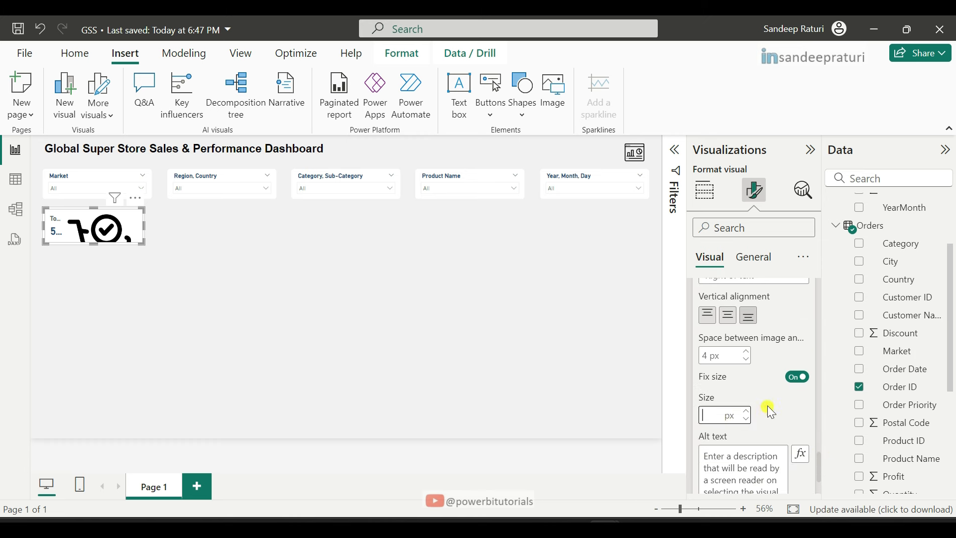
{"action": "type", "text": "46"}
{"action": "scroll", "coordinate": [820, 469], "scroll_direction": "down", "scroll_amount": 1}
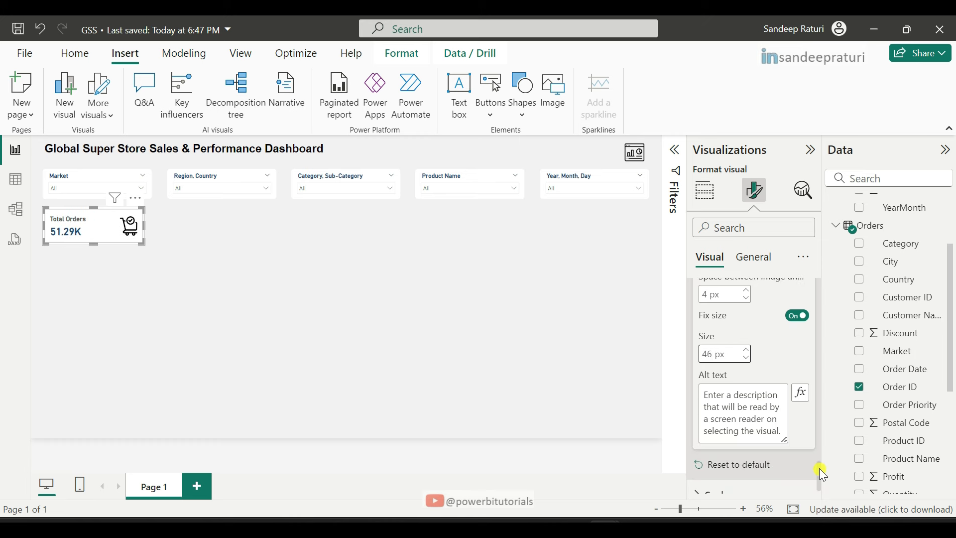
Turn off the inner card border and turn on the accent bar for the Total Orders card
{"action": "scroll", "coordinate": [820, 468], "scroll_direction": "down", "scroll_amount": 1}
{"action": "left_click", "coordinate": [717, 479]}
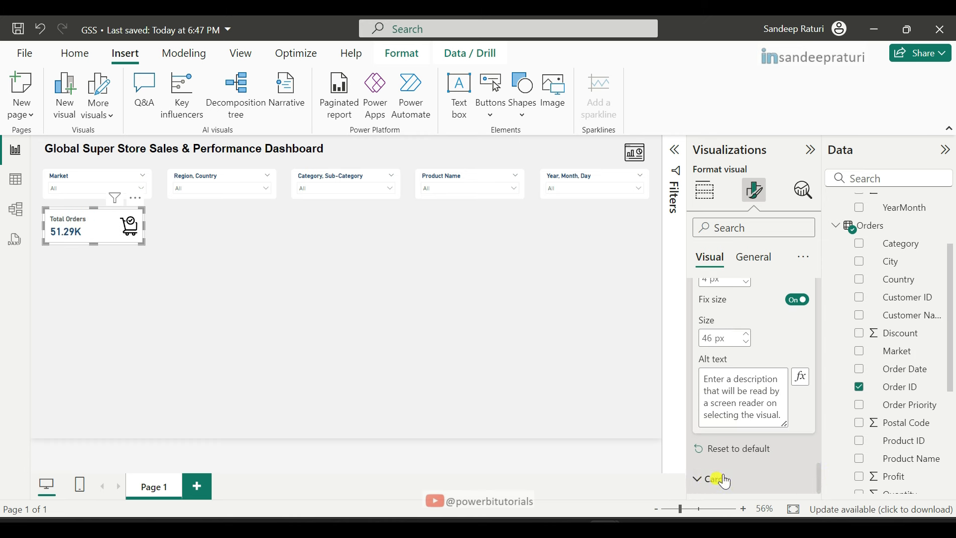
{"action": "scroll", "coordinate": [747, 423], "scroll_direction": "down", "scroll_amount": 4}
{"action": "scroll", "coordinate": [748, 428], "scroll_direction": "down", "scroll_amount": 2}
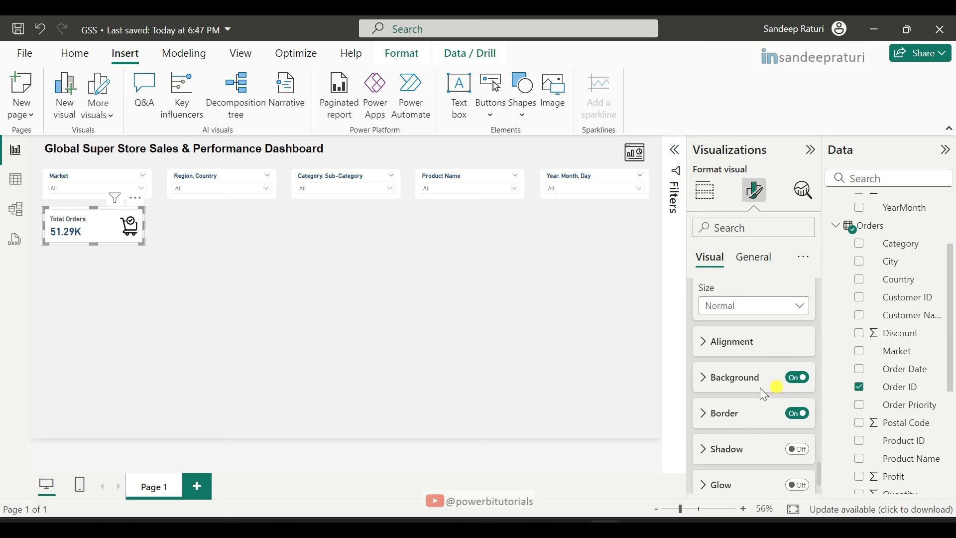
{"action": "left_click", "coordinate": [799, 415]}
{"action": "scroll", "coordinate": [824, 475], "scroll_direction": "down", "scroll_amount": 2}
{"action": "left_click", "coordinate": [808, 454]}
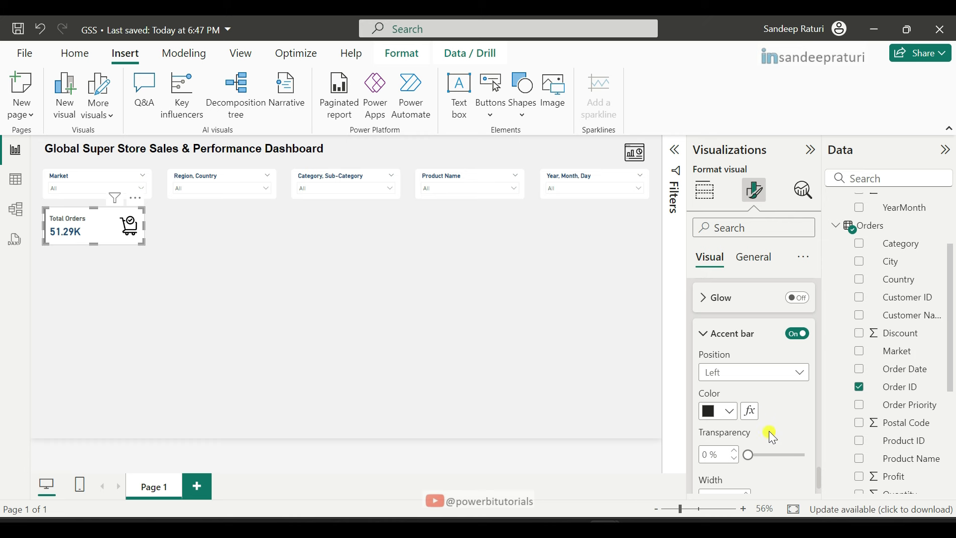
Color the accent bar with the recent dark gray and set its width to 3 px
{"action": "left_click", "coordinate": [731, 413]}
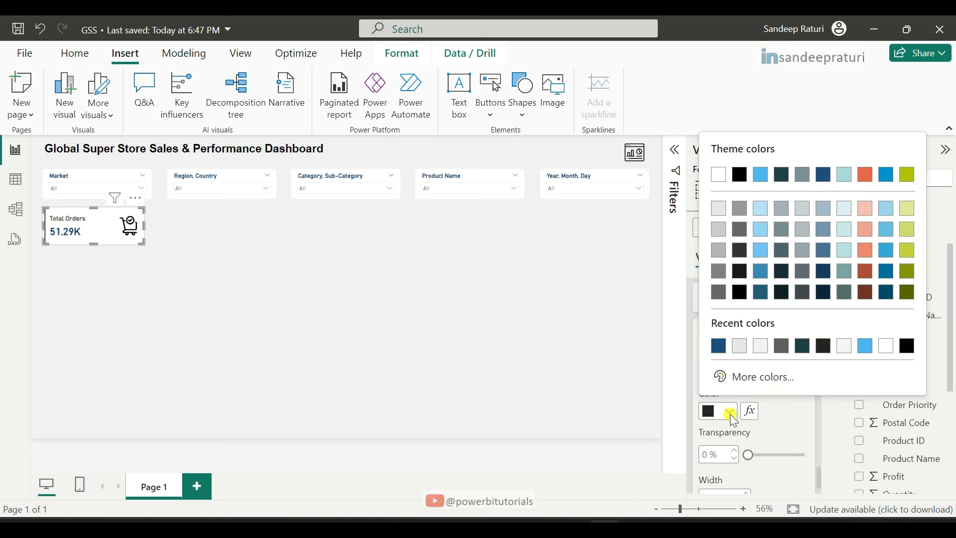
{"action": "left_click", "coordinate": [785, 347]}
{"action": "scroll", "coordinate": [820, 483], "scroll_direction": "down", "scroll_amount": 1}
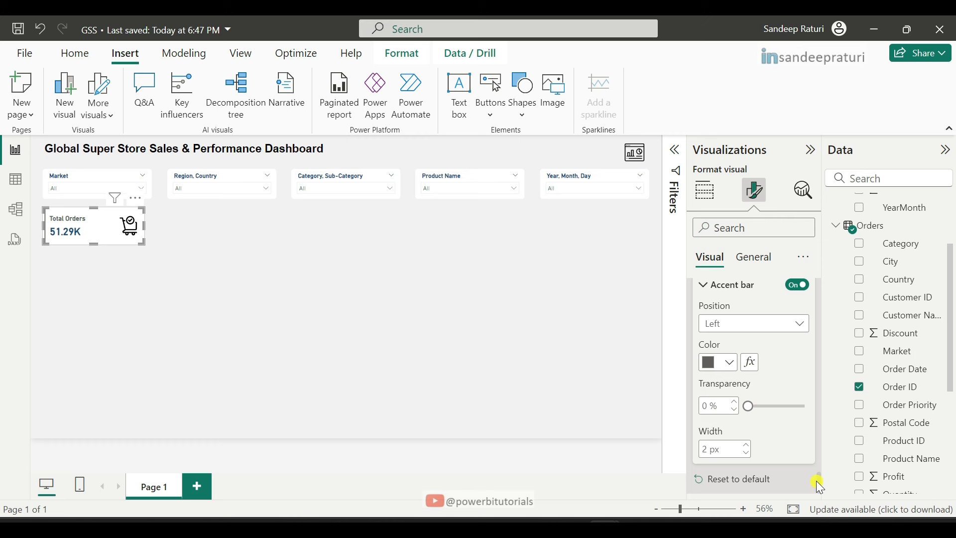
{"action": "double_click", "coordinate": [708, 449]}
{"action": "type", "text": "3"}
Turn on the visual border in the Total Orders card's effects
{"action": "scroll", "coordinate": [792, 433], "scroll_direction": "up", "scroll_amount": 10}
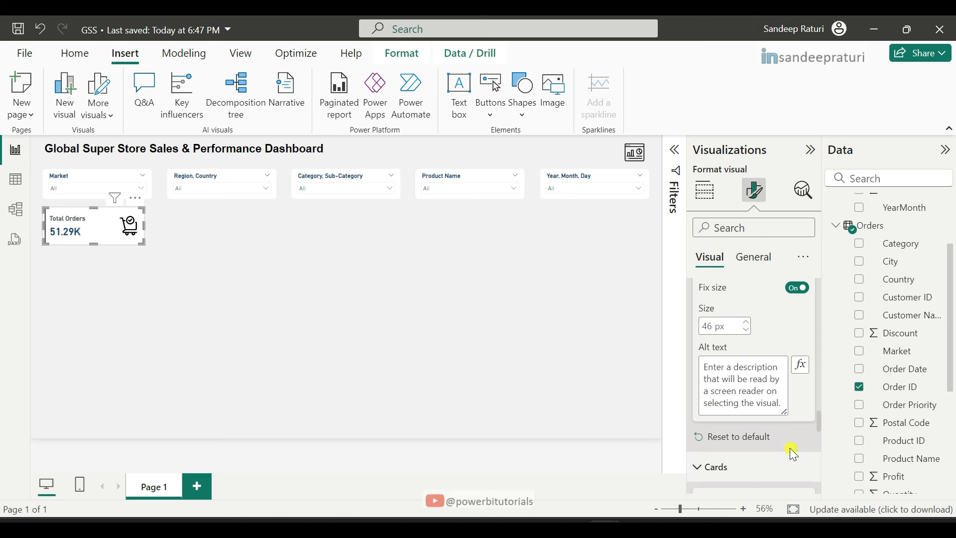
{"action": "scroll", "coordinate": [790, 439], "scroll_direction": "down", "scroll_amount": 10}
{"action": "scroll", "coordinate": [780, 409], "scroll_direction": "up", "scroll_amount": 5}
{"action": "scroll", "coordinate": [772, 384], "scroll_direction": "down", "scroll_amount": 2}
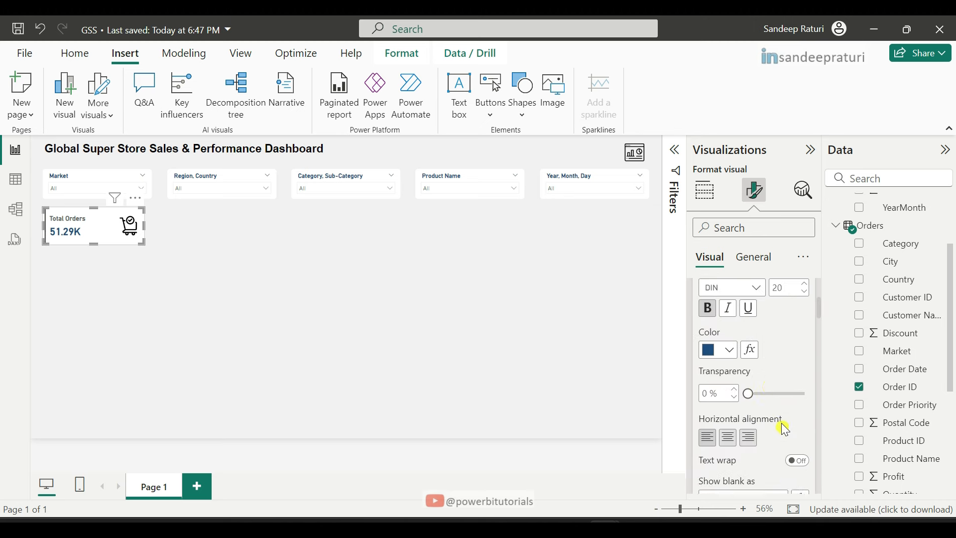
{"action": "scroll", "coordinate": [767, 369], "scroll_direction": "up", "scroll_amount": 1}
{"action": "scroll", "coordinate": [770, 373], "scroll_direction": "up", "scroll_amount": 3}
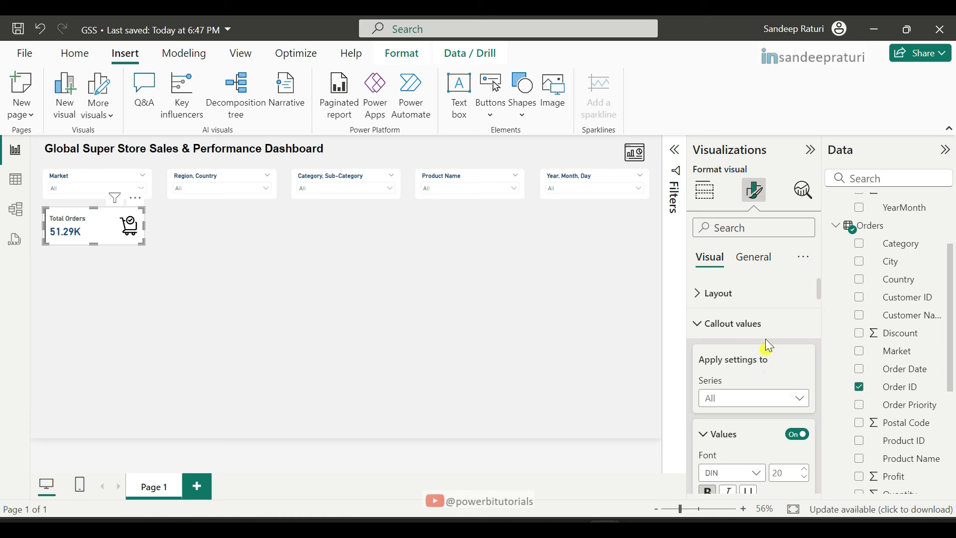
{"action": "left_click", "coordinate": [755, 258]}
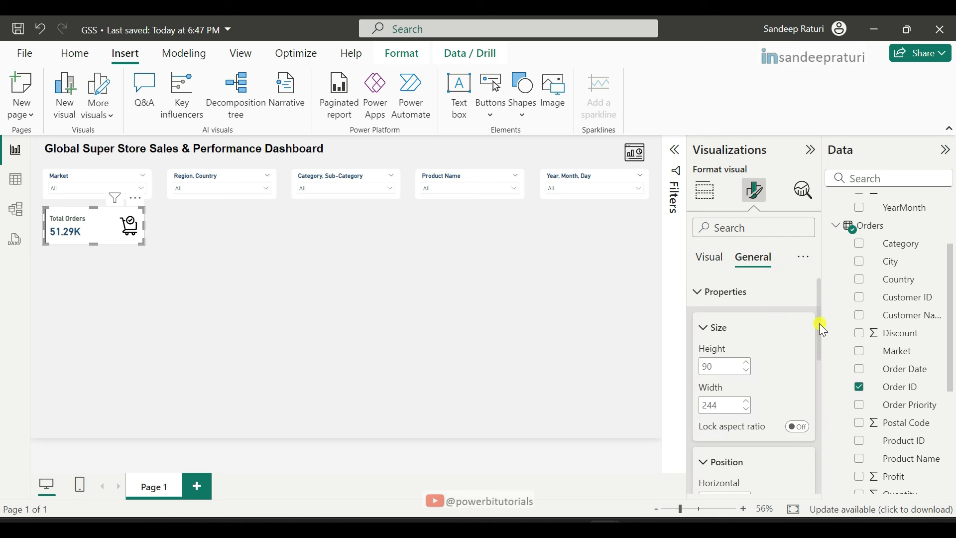
{"action": "left_click_drag", "start_coordinate": [820, 324], "coordinate": [820, 441]}
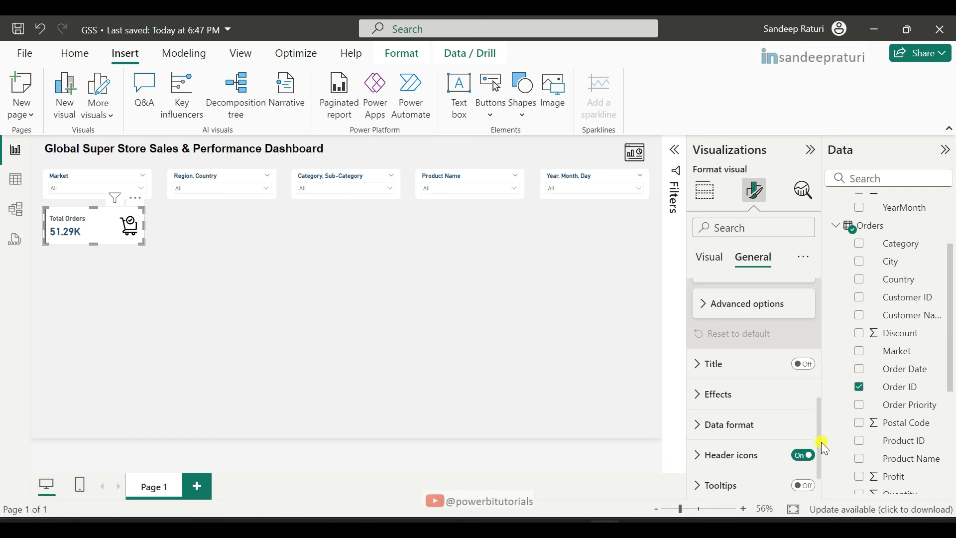
{"action": "left_click", "coordinate": [697, 397]}
{"action": "left_click", "coordinate": [804, 382]}
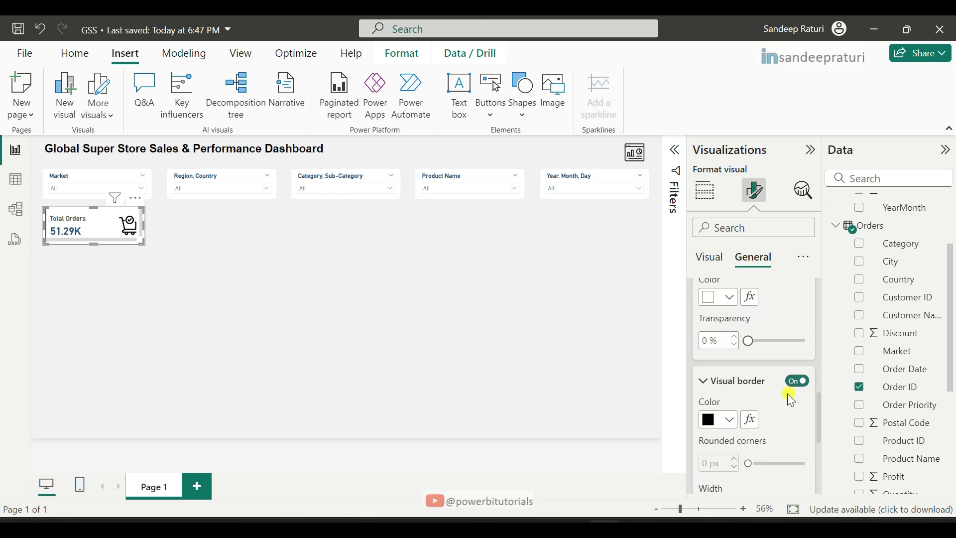
{"action": "left_click_drag", "start_coordinate": [816, 406], "coordinate": [818, 423]}
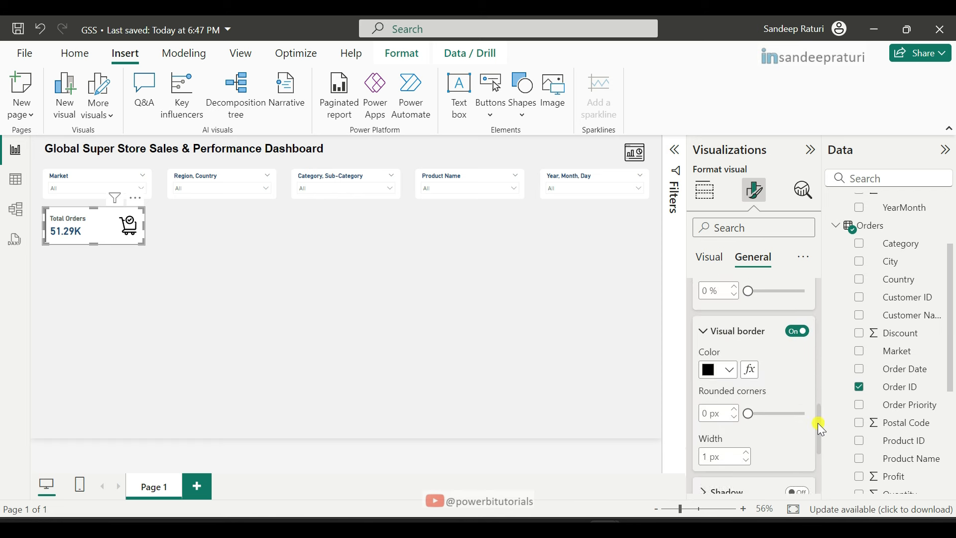
Set the card's visual border to the recent light gray color with 5 px rounded corners
{"action": "left_click", "coordinate": [731, 367]}
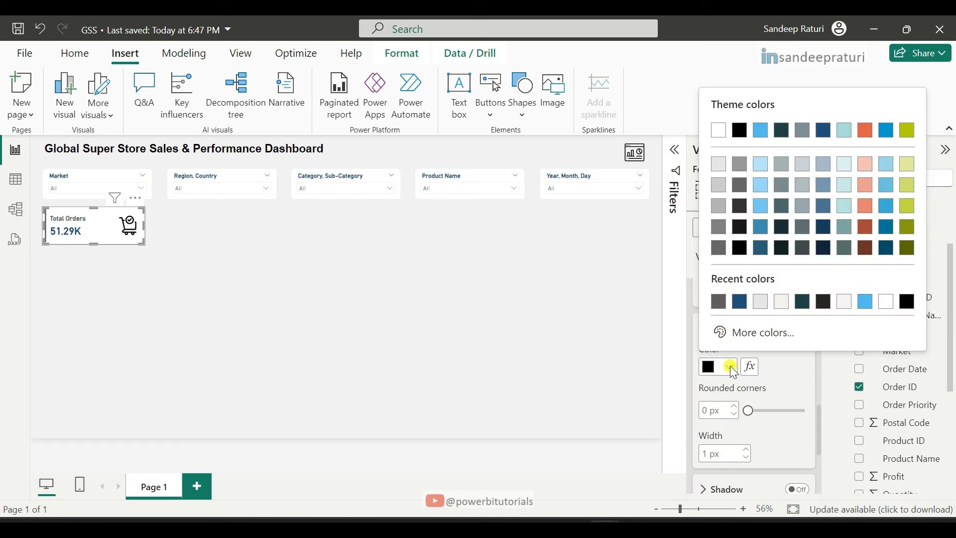
{"action": "left_click", "coordinate": [764, 305]}
{"action": "left_click", "coordinate": [710, 410]}
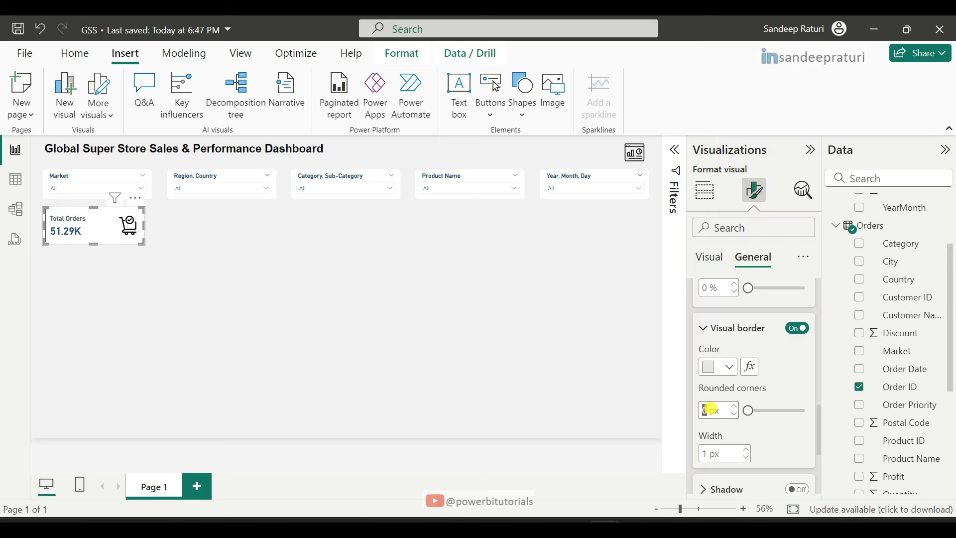
{"action": "type", "text": "5"}
{"action": "left_click", "coordinate": [201, 252]}
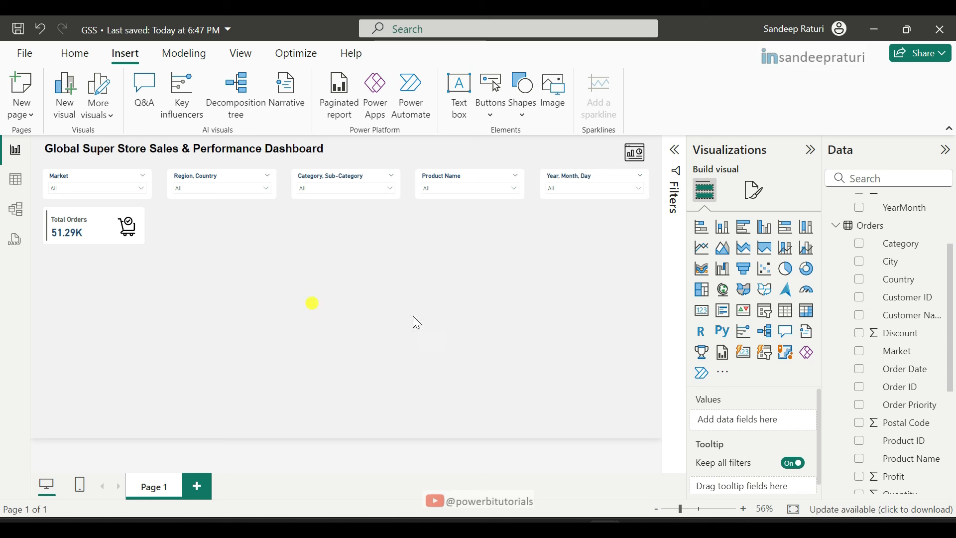
Duplicate the Total Orders card and arrange the copies into two columns of five below the slicers
{"action": "mouse_move", "coordinate": [93, 240]}
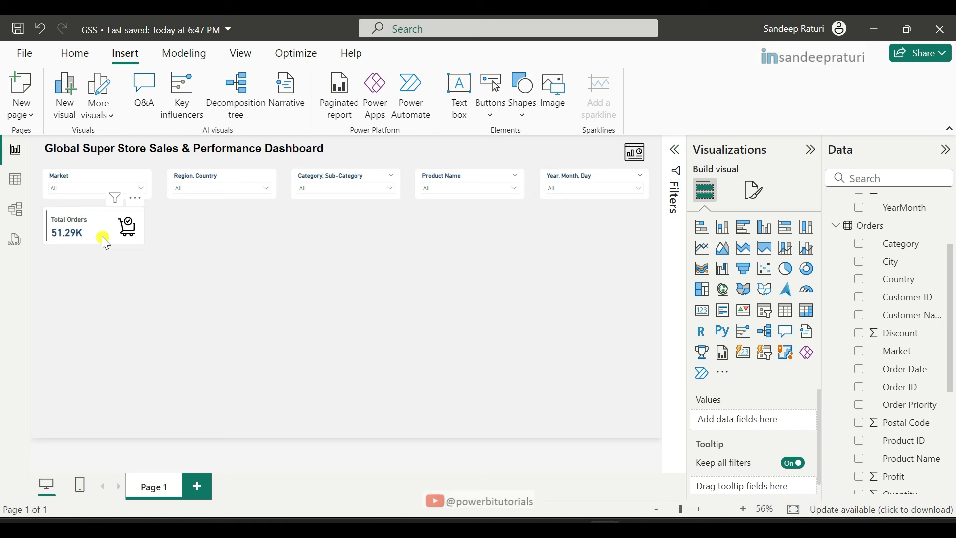
{"action": "left_click", "coordinate": [104, 242]}
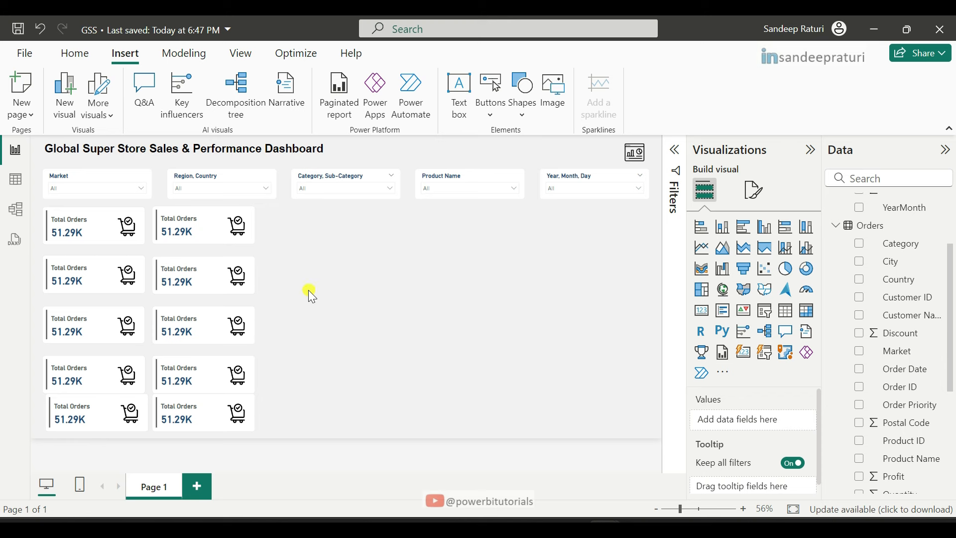
Replace the Total Orders field with Quantity in the second card of the first row
{"action": "left_click", "coordinate": [184, 243]}
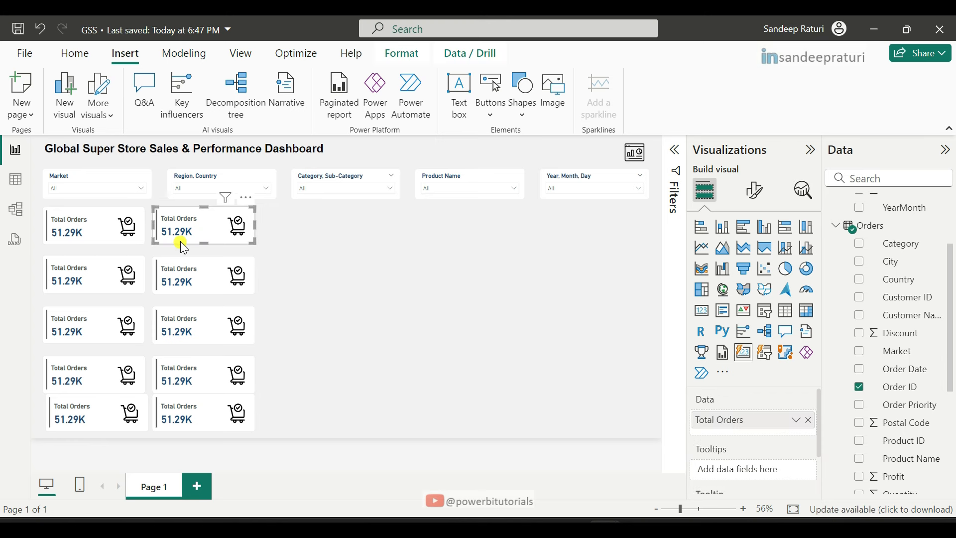
{"action": "scroll", "coordinate": [906, 399], "scroll_direction": "down", "scroll_amount": 4}
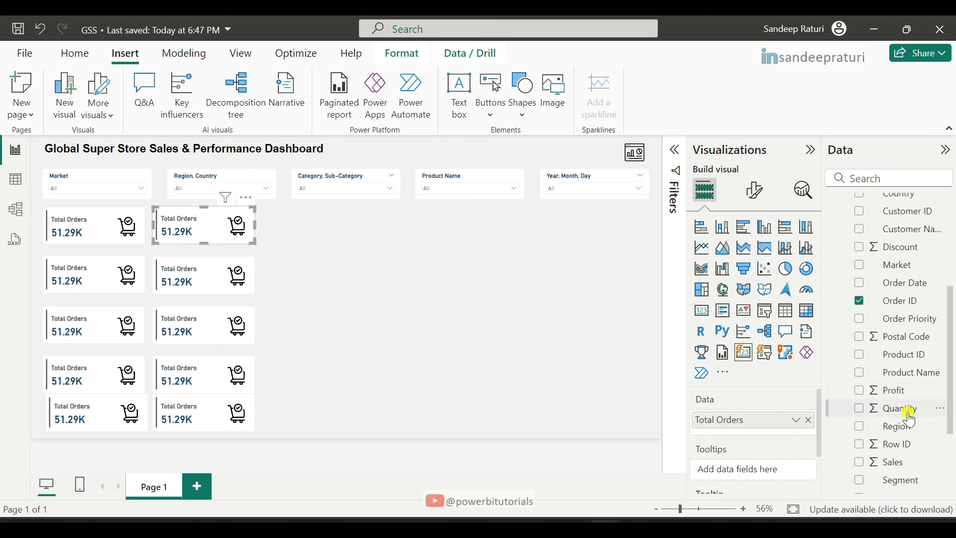
{"action": "left_click_drag", "start_coordinate": [907, 418], "coordinate": [784, 440]}
{"action": "left_click", "coordinate": [810, 421]}
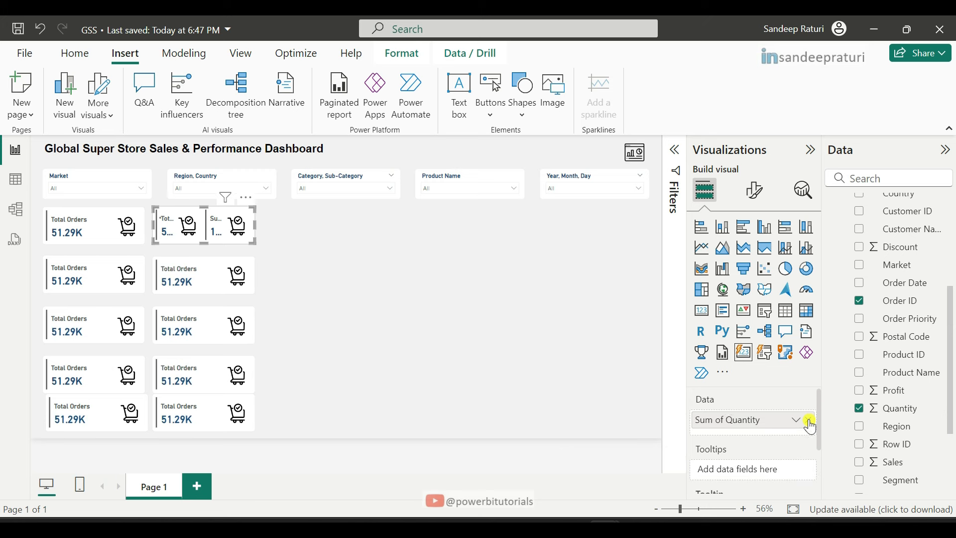
Rename the card's Quantity field to "Total Quantity" and check which aggregation it uses
{"action": "double_click", "coordinate": [750, 422]}
{"action": "left_click_drag", "start_coordinate": [763, 421], "coordinate": [689, 425]}
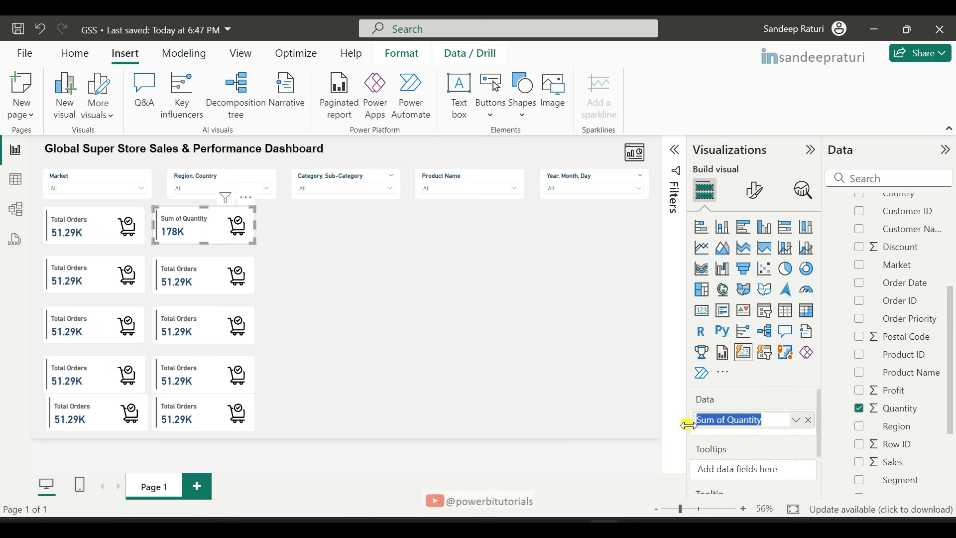
{"action": "type", "text": "Total"}
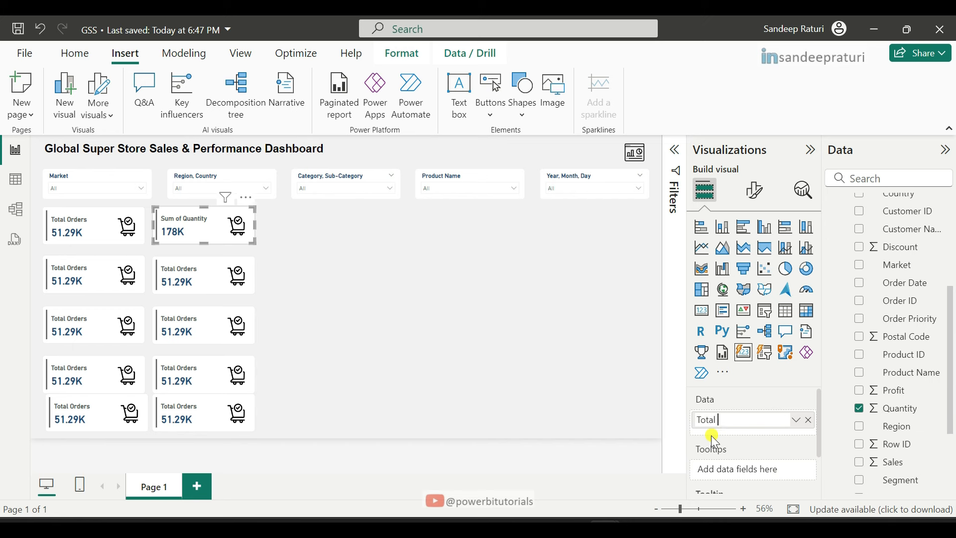
{"action": "type", "text": " Quantity"}
{"action": "key", "text": "Return"}
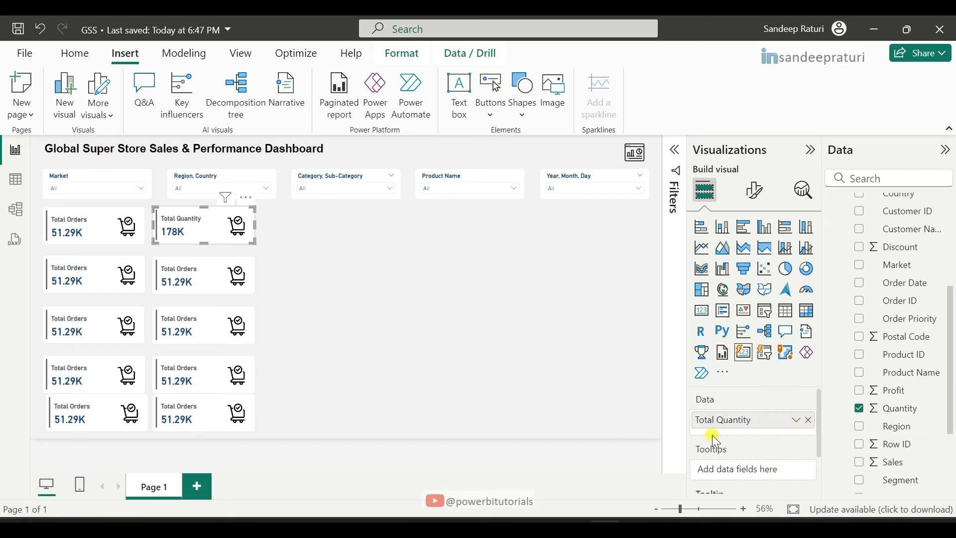
{"action": "right_click", "coordinate": [725, 423]}
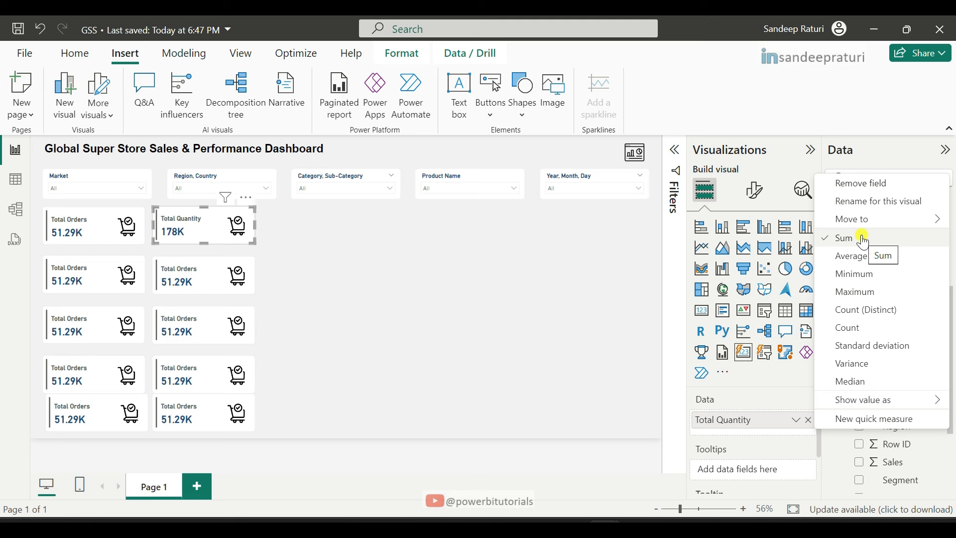
Replace the Total Quantity card's image checkout.png with quantity.png
{"action": "left_click", "coordinate": [219, 221]}
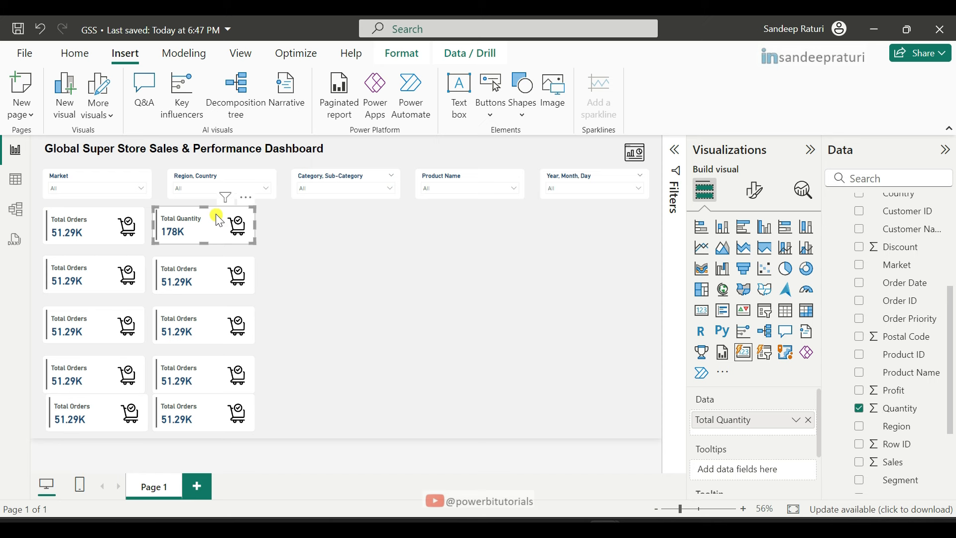
{"action": "left_click", "coordinate": [758, 192]}
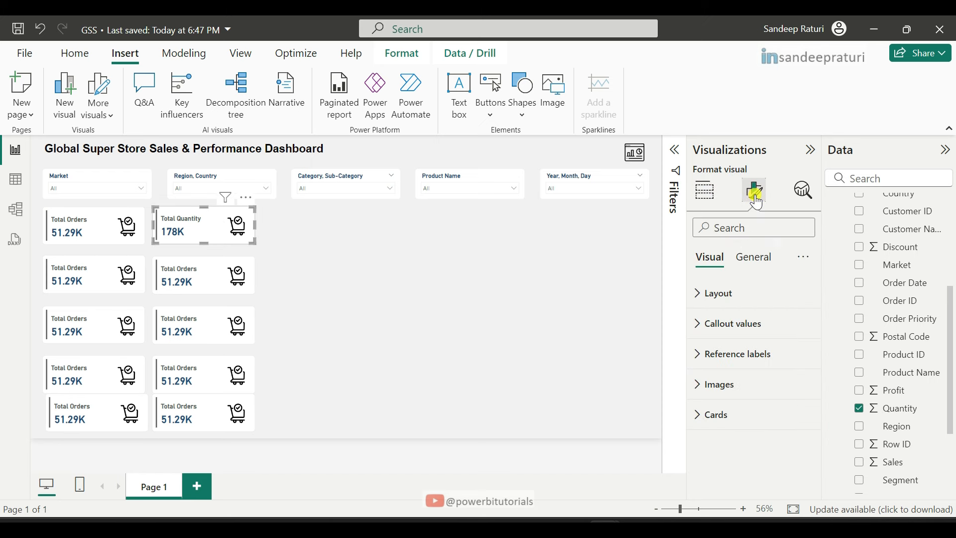
{"action": "left_click", "coordinate": [746, 386]}
{"action": "scroll", "coordinate": [766, 397], "scroll_direction": "down", "scroll_amount": 2}
{"action": "scroll", "coordinate": [766, 397], "scroll_direction": "down", "scroll_amount": 2}
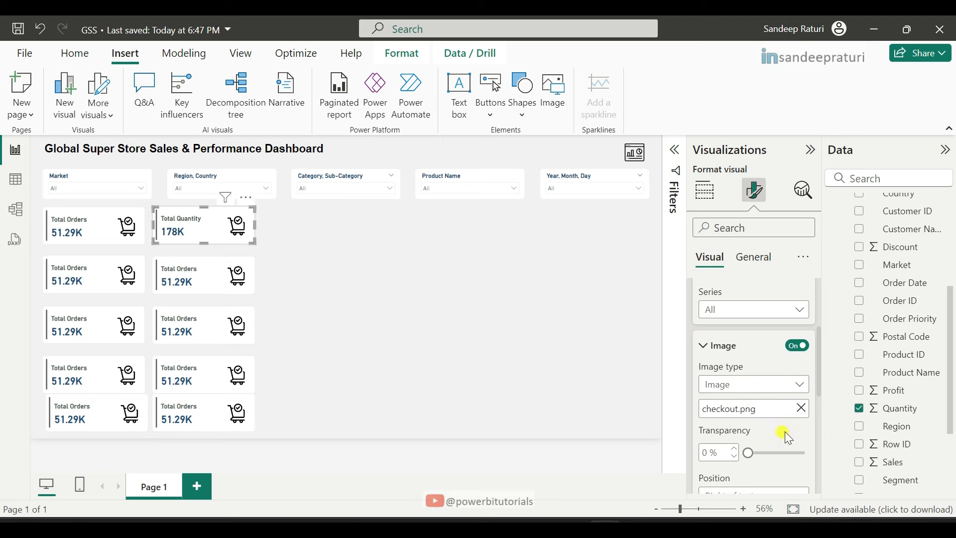
{"action": "left_click", "coordinate": [802, 410]}
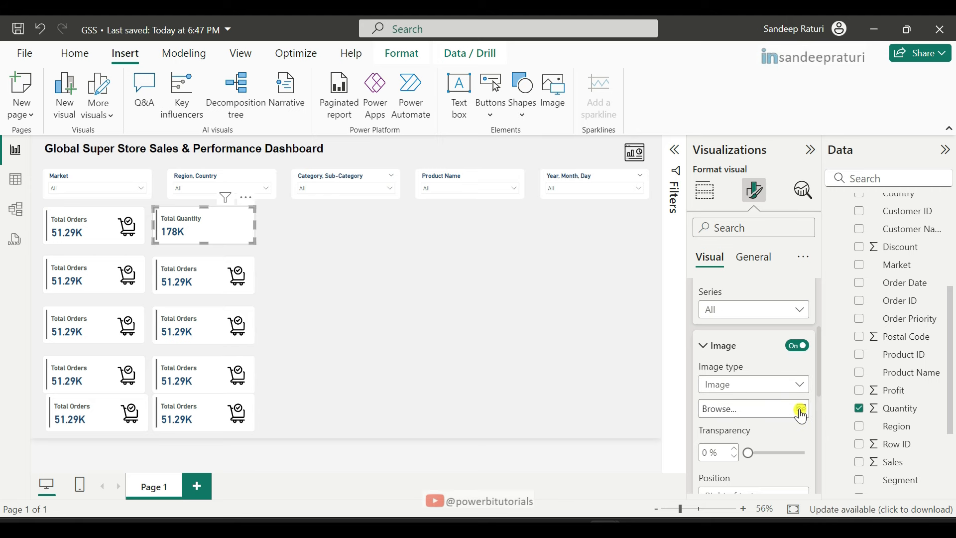
{"action": "left_click", "coordinate": [800, 411]}
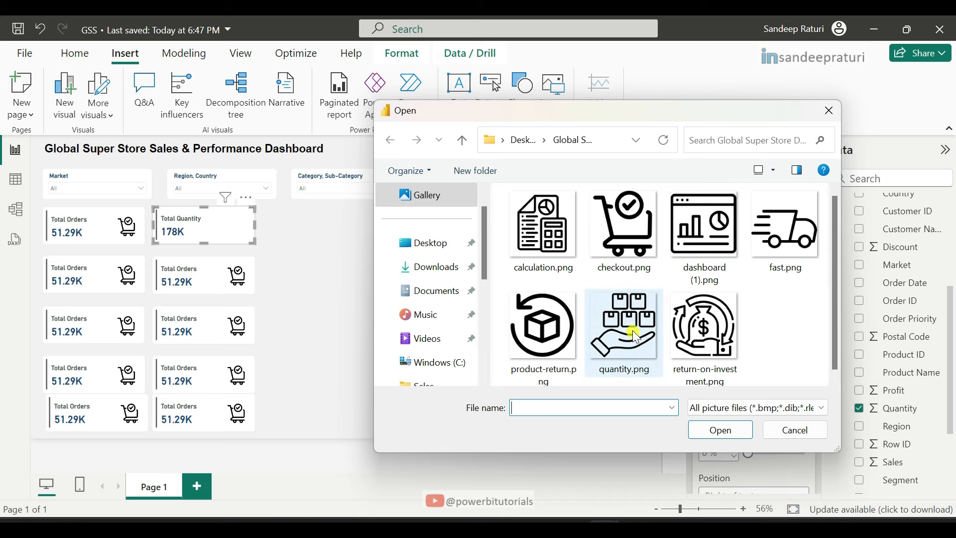
{"action": "left_click", "coordinate": [633, 333]}
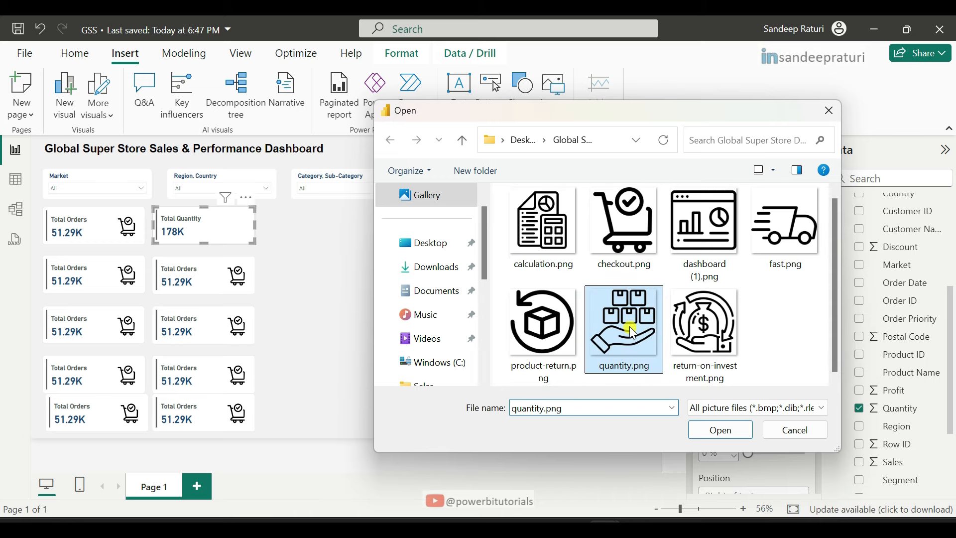
{"action": "left_click", "coordinate": [721, 431]}
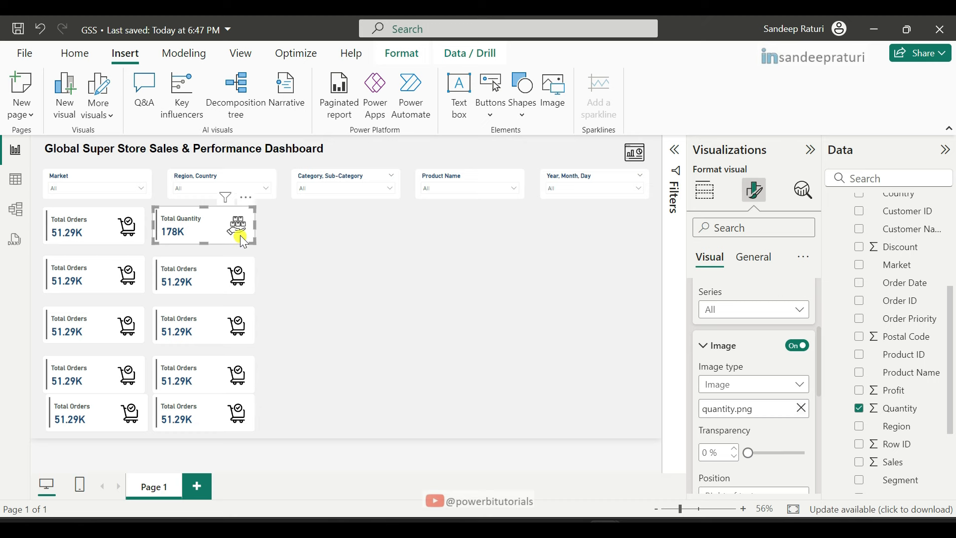
{"action": "left_click", "coordinate": [278, 256]}
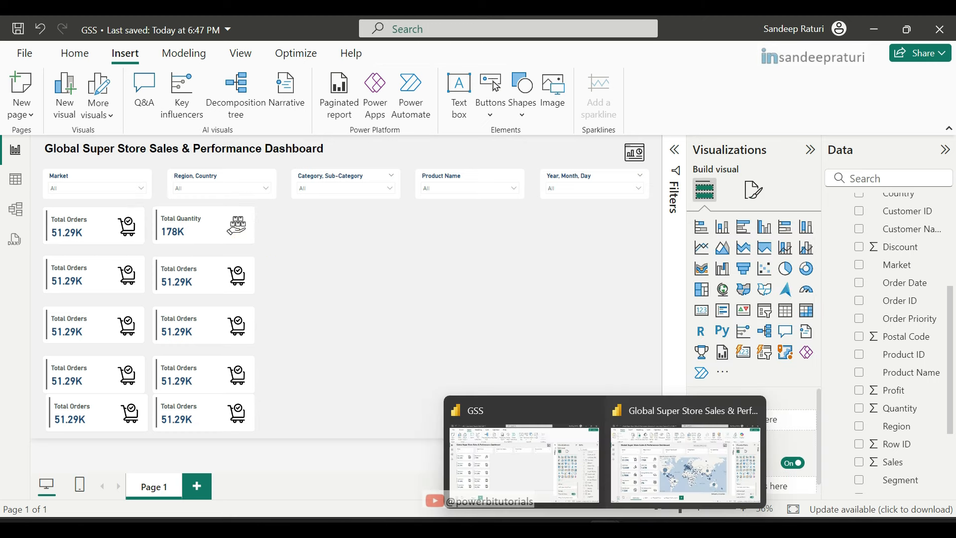
Check the KPI cards on the finished Global Super Store Sales & Performance Dashboard report's Summary page and return to the GSS report
{"action": "left_click", "coordinate": [634, 497]}
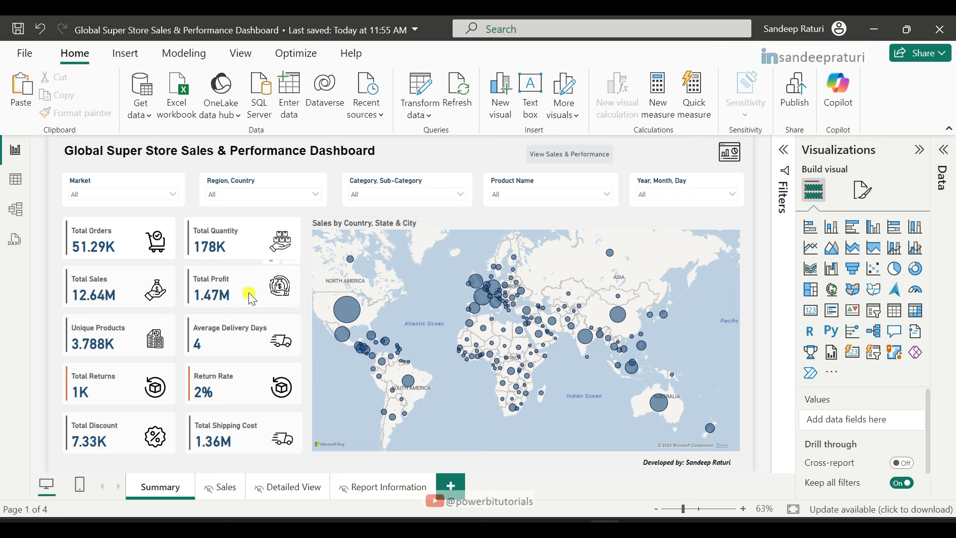
{"action": "mouse_move", "coordinate": [605, 521]}
{"action": "left_click", "coordinate": [534, 481]}
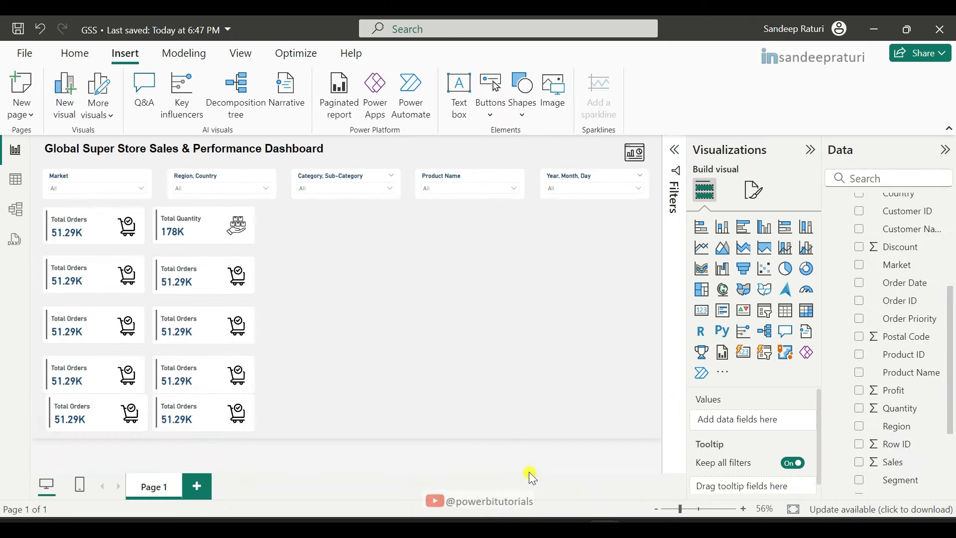
Replace the Total Orders field with Sales in the second row's first card and rename it "Total Sales"
{"action": "left_click", "coordinate": [77, 277]}
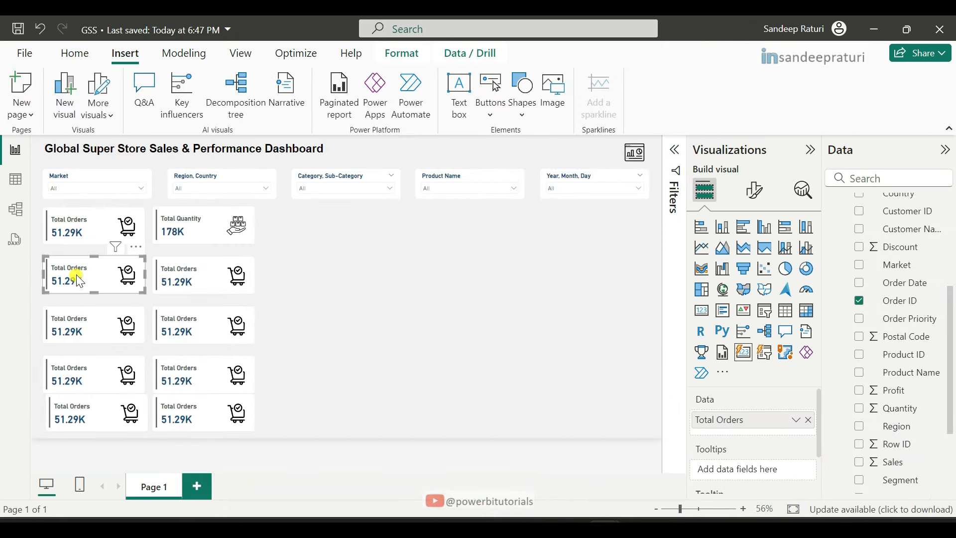
{"action": "left_click", "coordinate": [810, 421]}
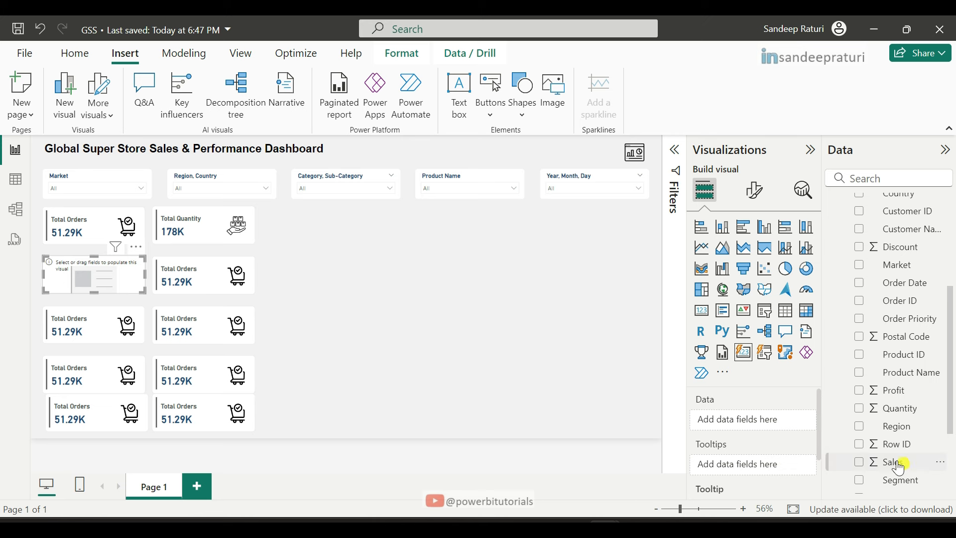
{"action": "left_click_drag", "start_coordinate": [893, 463], "coordinate": [776, 421]}
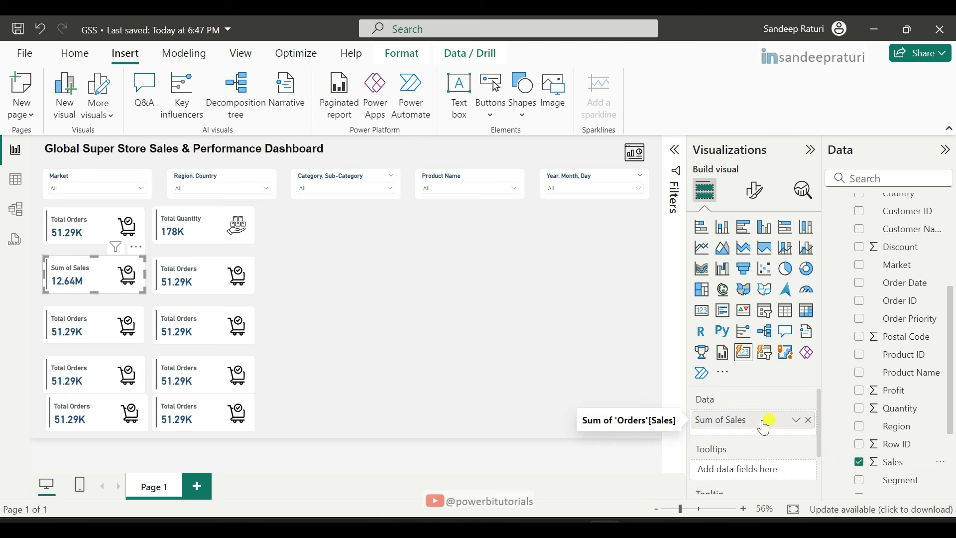
{"action": "right_click", "coordinate": [735, 424]}
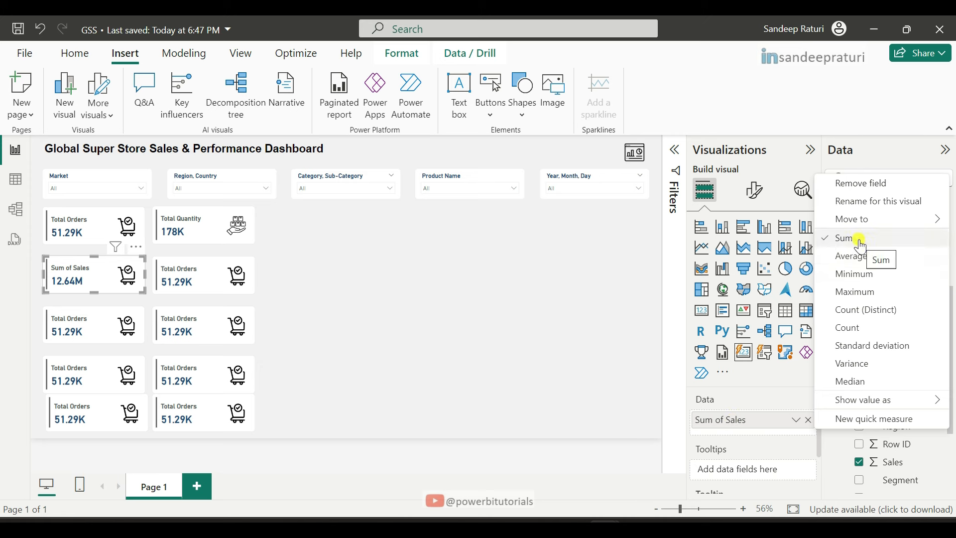
{"action": "left_click", "coordinate": [753, 424]}
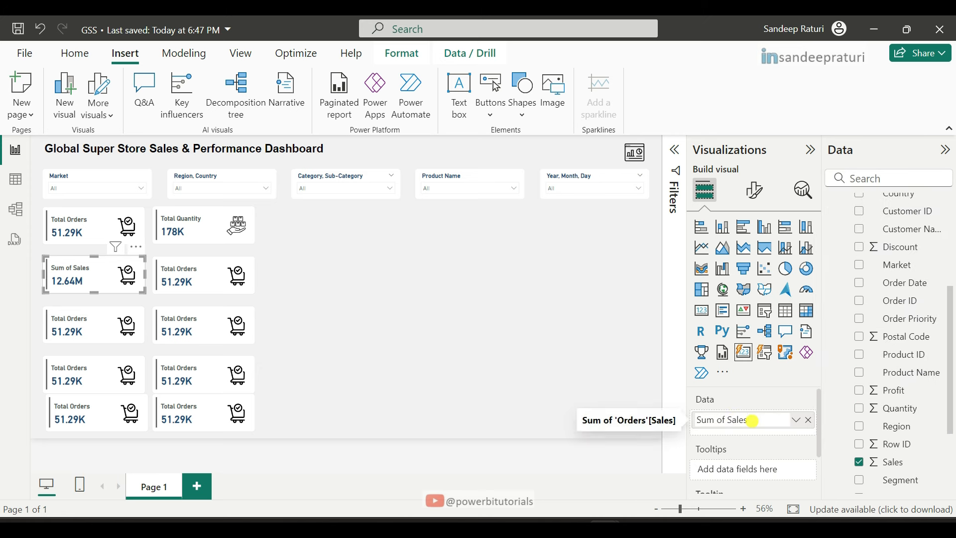
{"action": "double_click", "coordinate": [753, 422]}
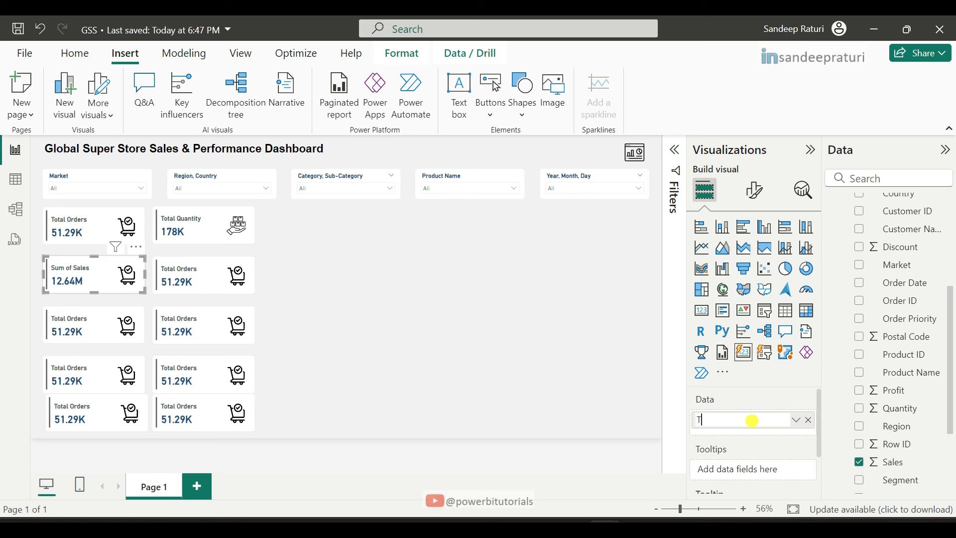
{"action": "key", "text": "Return"}
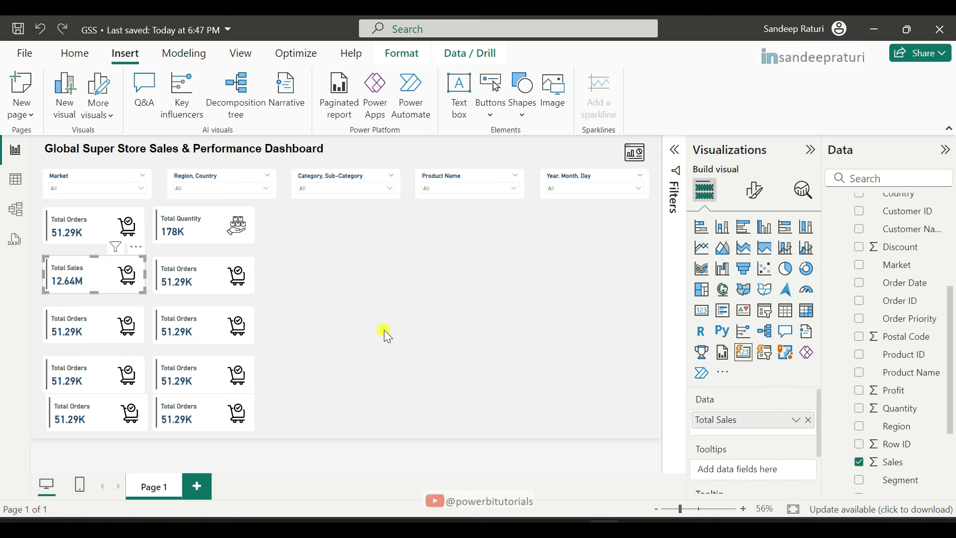
Replace the Total Sales card's image checkout.png with profit.png
{"action": "left_click", "coordinate": [755, 189]}
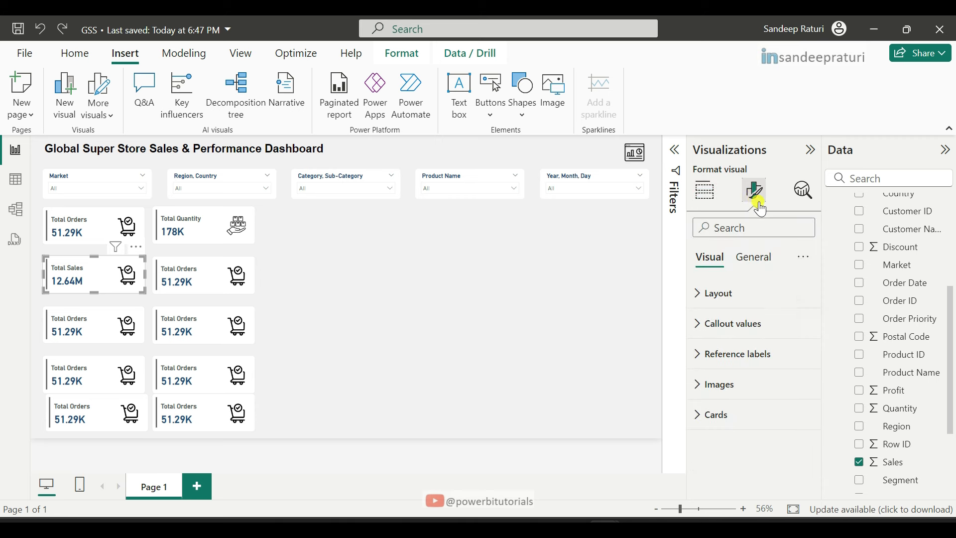
{"action": "left_click", "coordinate": [718, 388]}
{"action": "scroll", "coordinate": [769, 380], "scroll_direction": "down", "scroll_amount": 5}
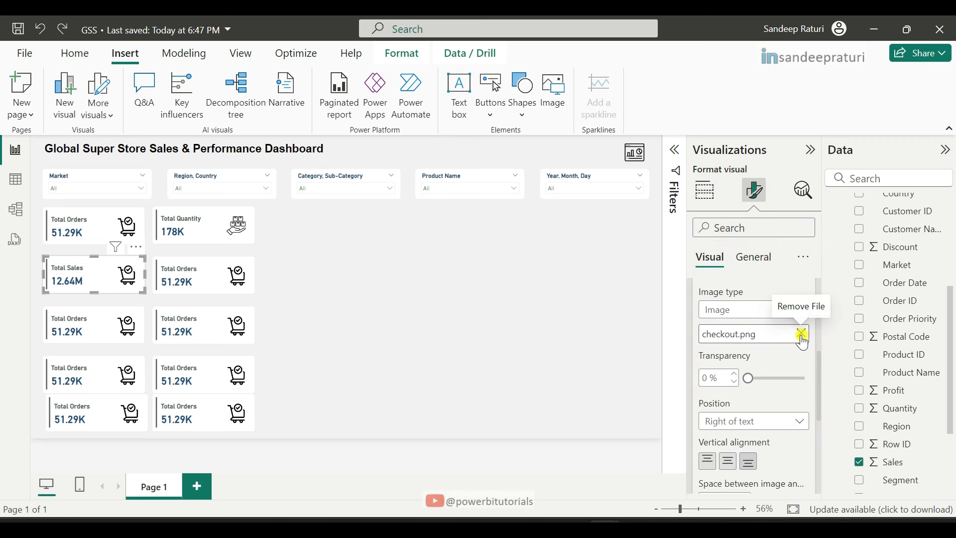
{"action": "left_click", "coordinate": [802, 334]}
{"action": "left_click", "coordinate": [802, 334]}
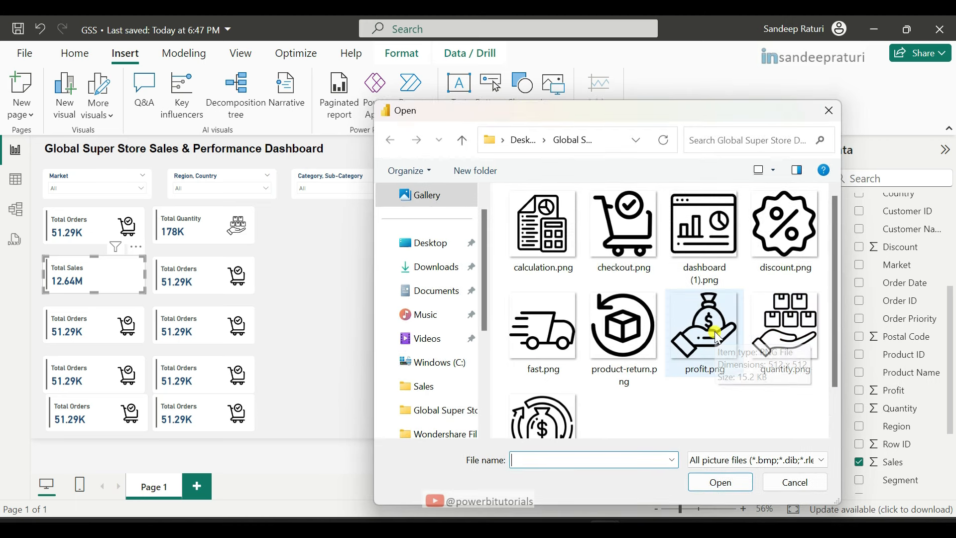
{"action": "left_click", "coordinate": [718, 349]}
{"action": "left_click", "coordinate": [717, 484]}
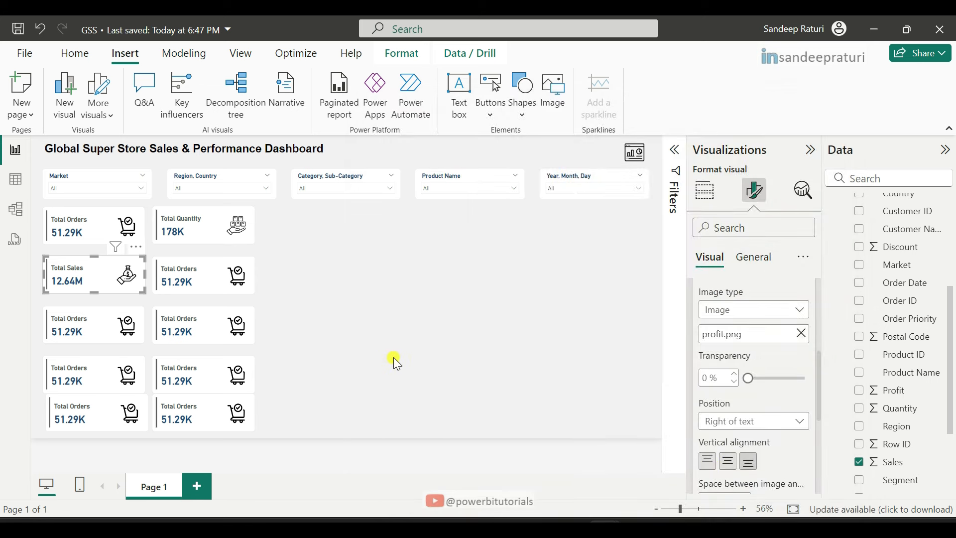
Replace the Total Orders field with Profit, aggregated as Sum, in the second card of the second row
{"action": "left_click", "coordinate": [202, 277]}
{"action": "left_click", "coordinate": [705, 190]}
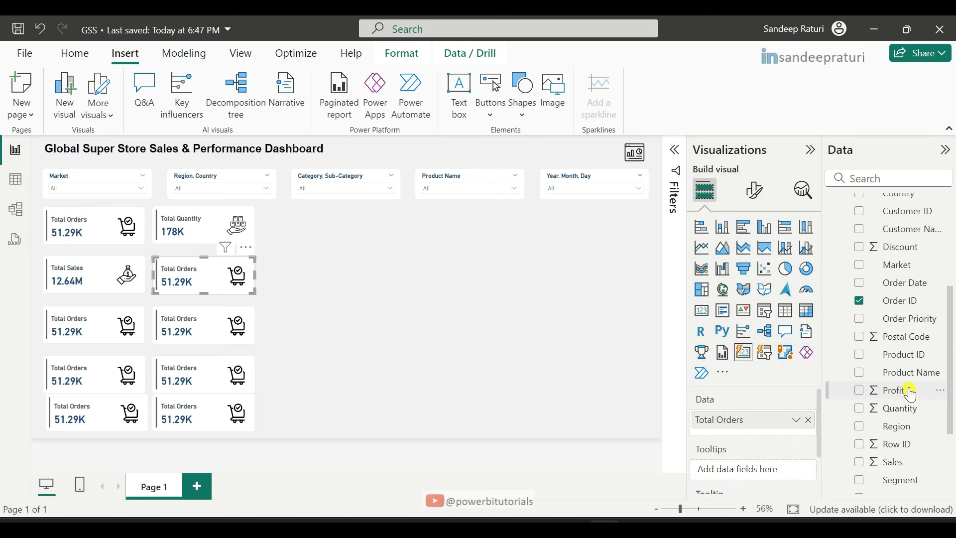
{"action": "left_click_drag", "start_coordinate": [913, 395], "coordinate": [767, 428]}
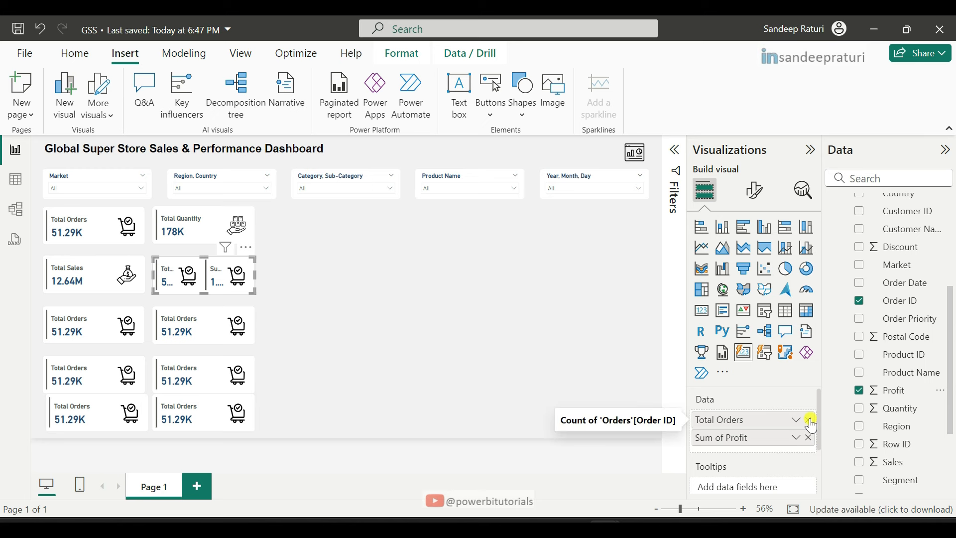
{"action": "left_click", "coordinate": [812, 421]}
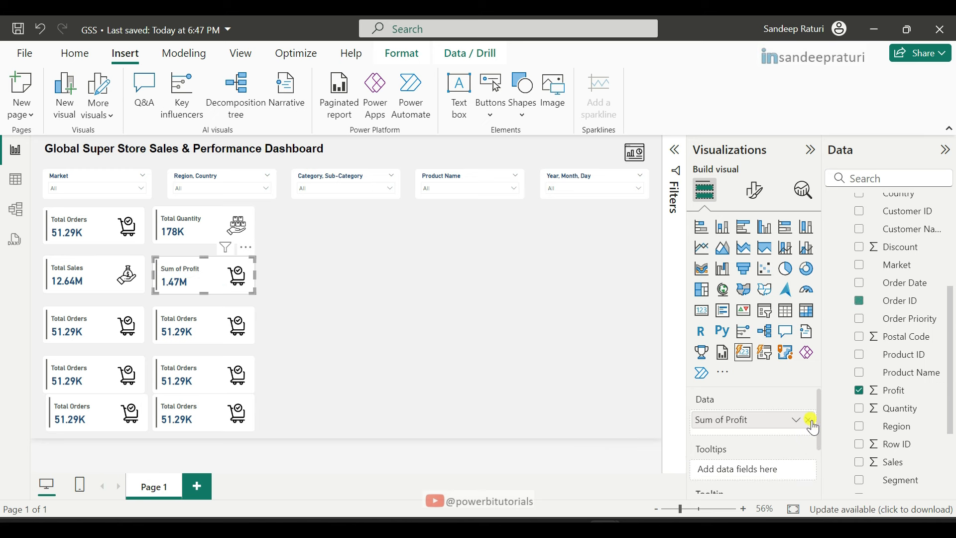
{"action": "right_click", "coordinate": [723, 422]}
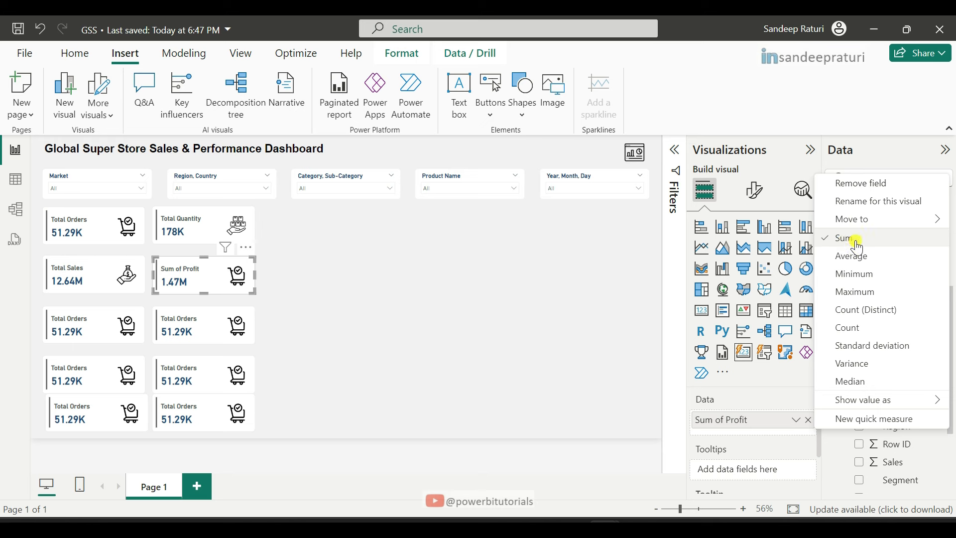
{"action": "left_click", "coordinate": [848, 239]}
Rename the card's Profit field to "Total Profit"
{"action": "double_click", "coordinate": [763, 420]}
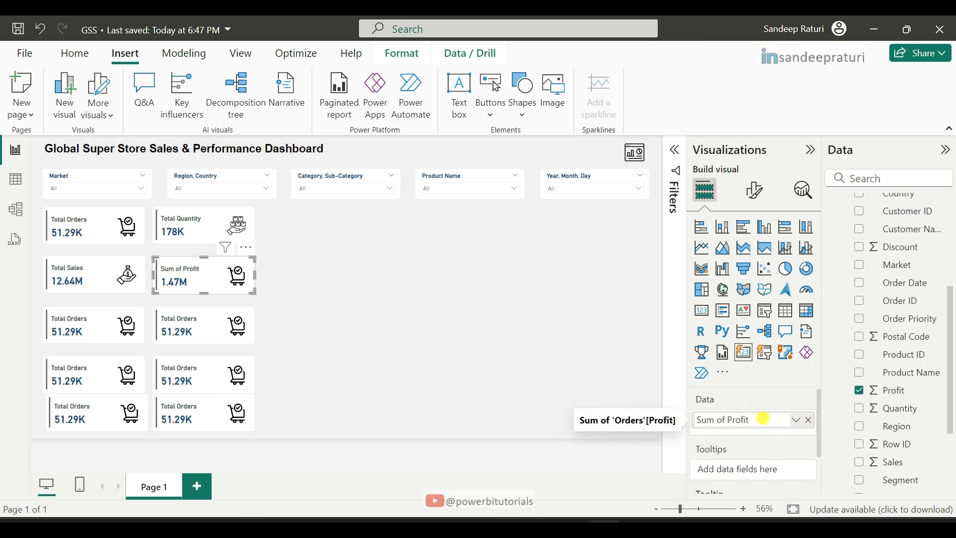
{"action": "key", "text": "ctrl+a"}
{"action": "key", "text": "BackSpace"}
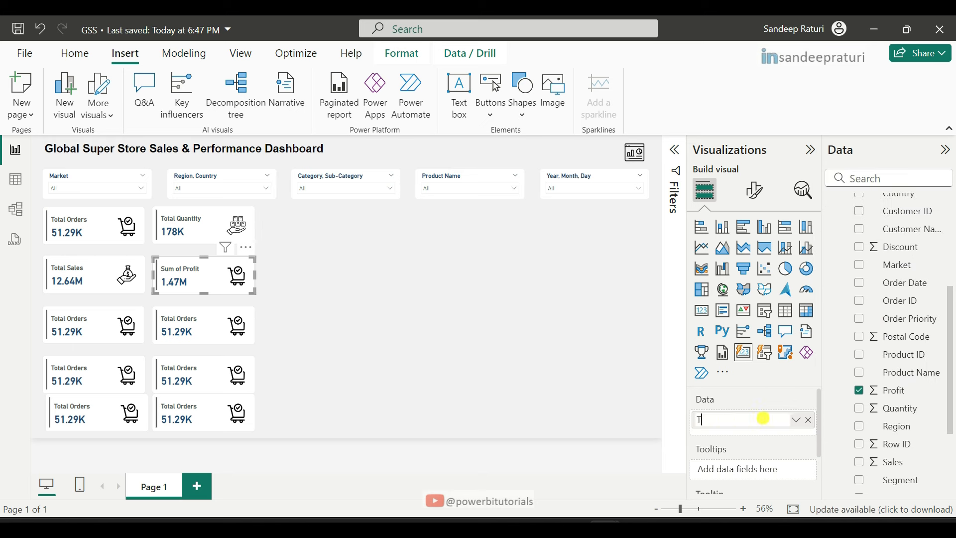
{"action": "type", "text": "Total Profit"}
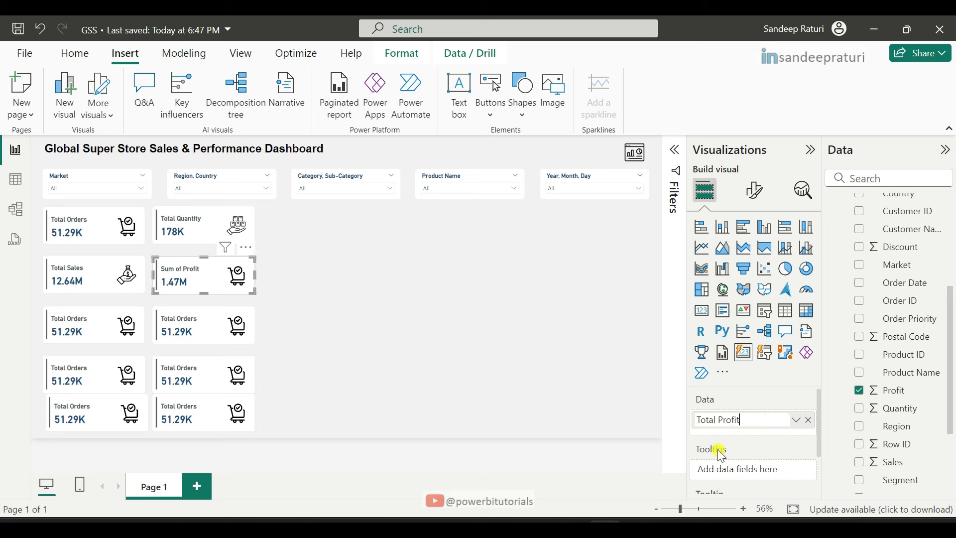
{"action": "key", "text": "Return"}
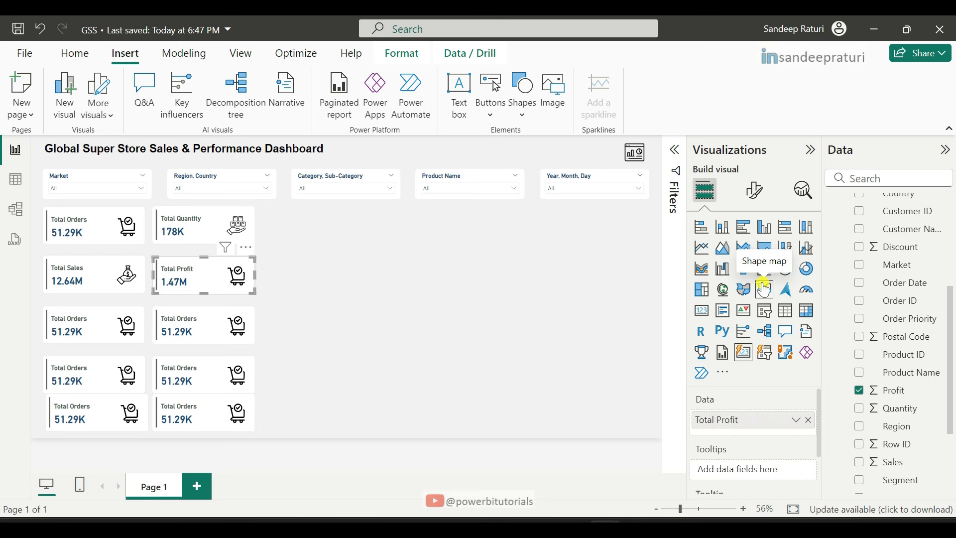
Replace the Total Profit card's image checkout.png with return-on-investment.png
{"action": "left_click", "coordinate": [756, 190]}
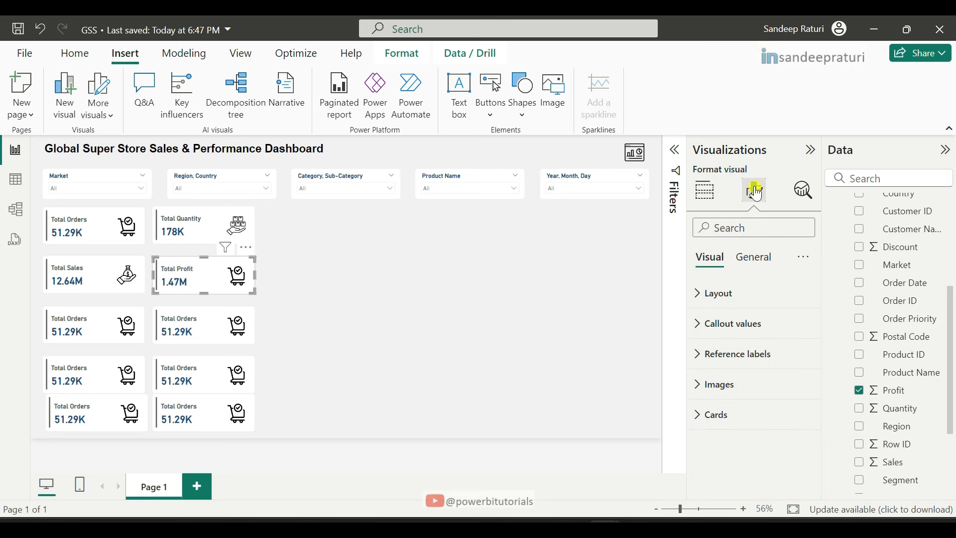
{"action": "left_click", "coordinate": [742, 388]}
{"action": "scroll", "coordinate": [793, 401], "scroll_direction": "down", "scroll_amount": 3}
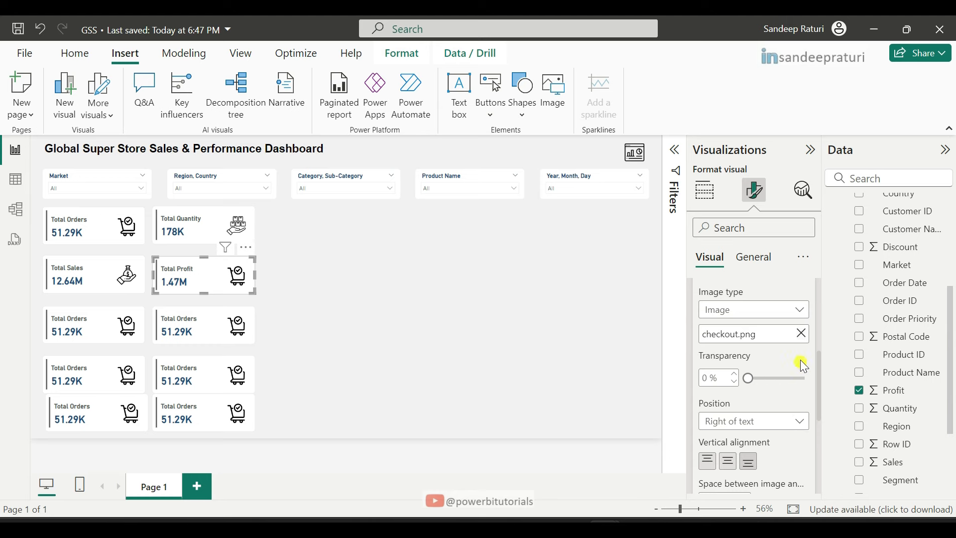
{"action": "left_click", "coordinate": [802, 334]}
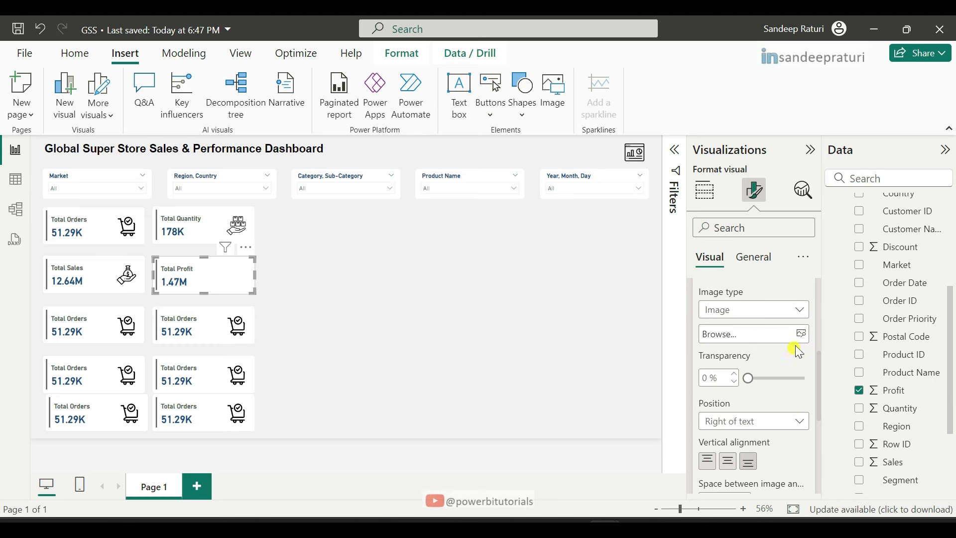
{"action": "left_click", "coordinate": [802, 333]}
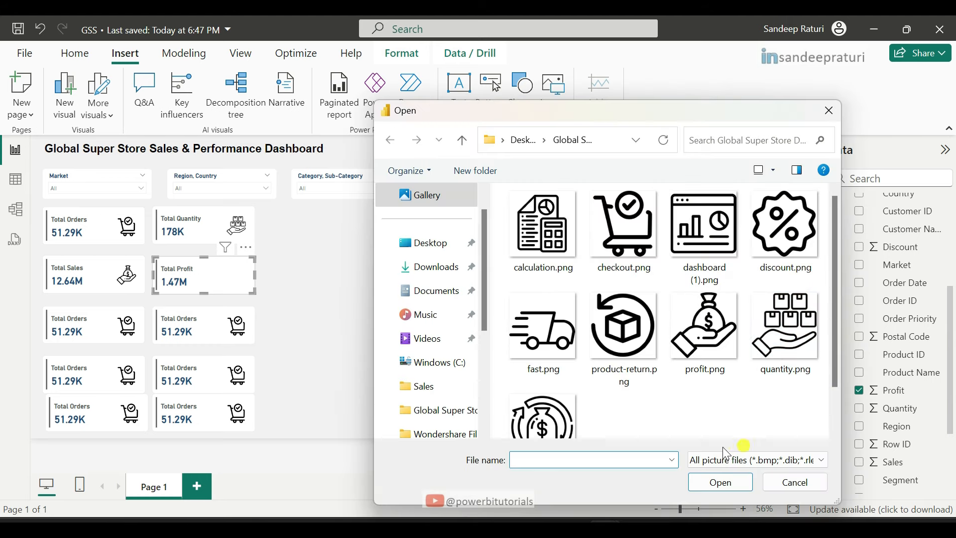
{"action": "left_click", "coordinate": [548, 418]}
{"action": "left_click", "coordinate": [722, 483]}
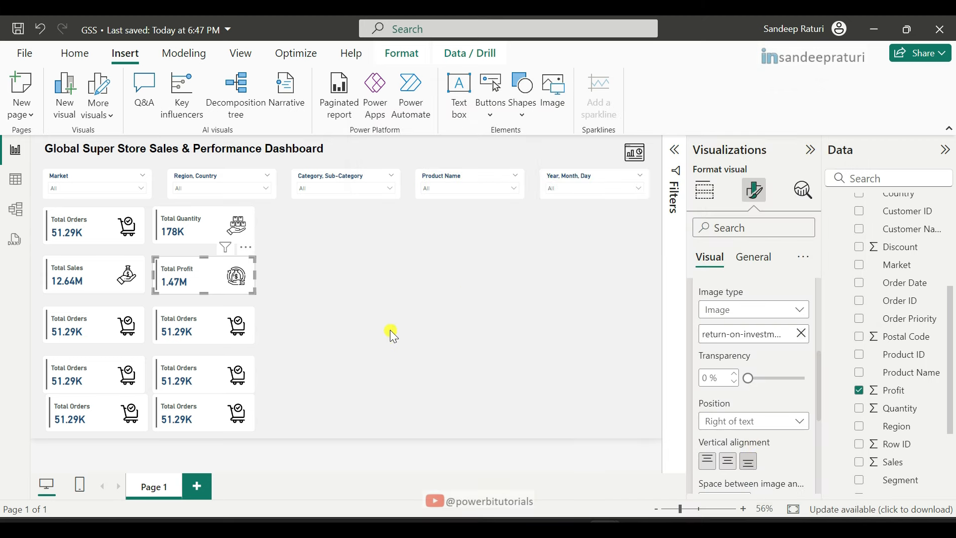
{"action": "left_click", "coordinate": [269, 258]}
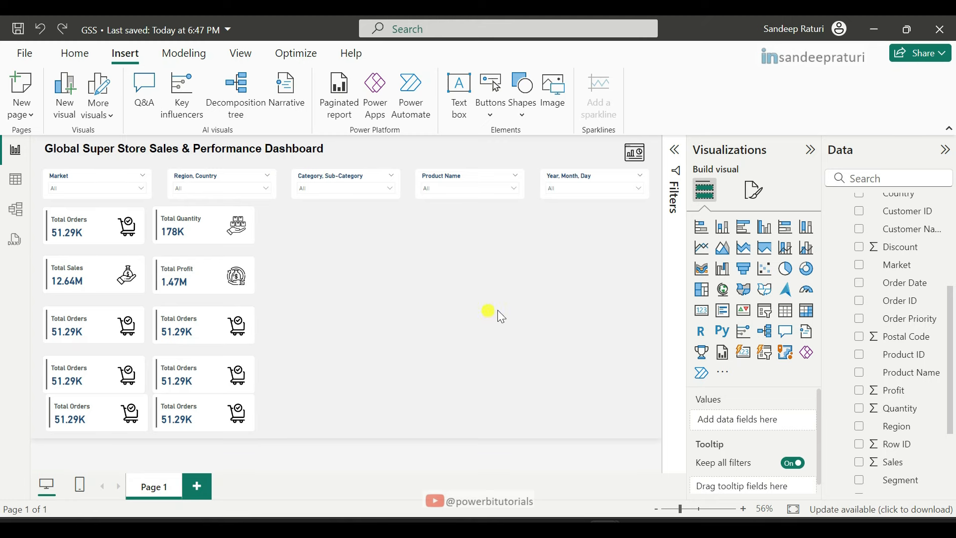
Check the fields behind the Unique Products and Average Delivery Days cards in the finished Global Super Store report, and return to the GSS report
{"action": "left_click", "coordinate": [650, 467]}
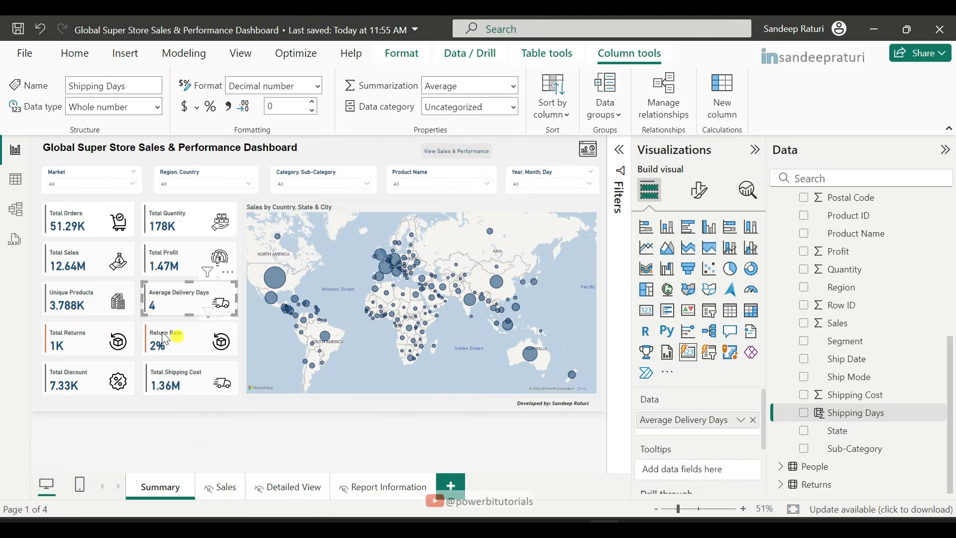
{"action": "left_click", "coordinate": [80, 301]}
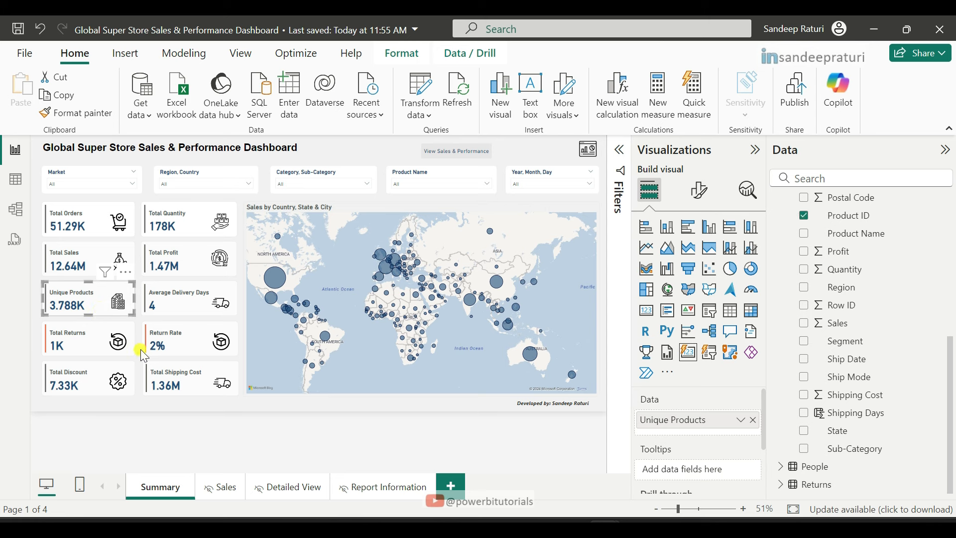
{"action": "left_click", "coordinate": [192, 306]}
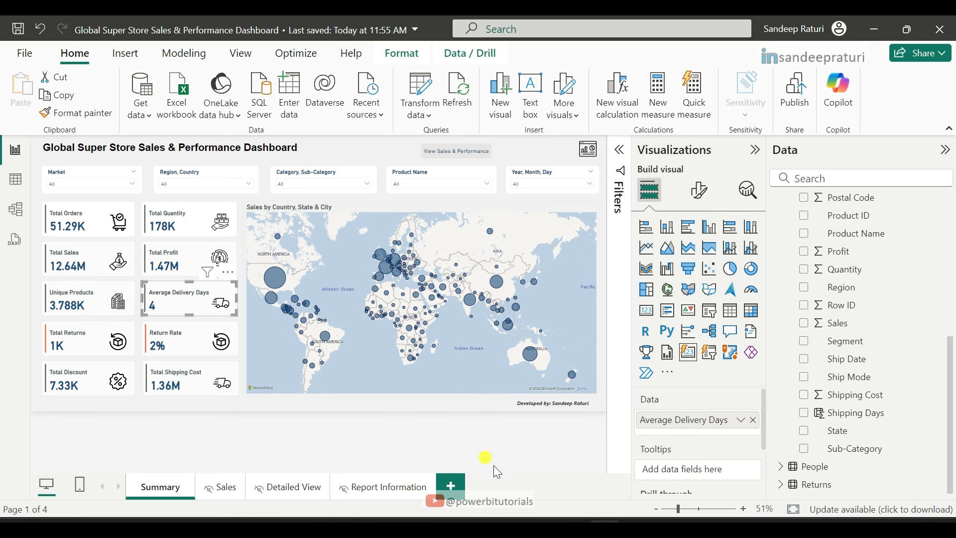
{"action": "mouse_move", "coordinate": [605, 528]}
{"action": "left_click", "coordinate": [536, 480]}
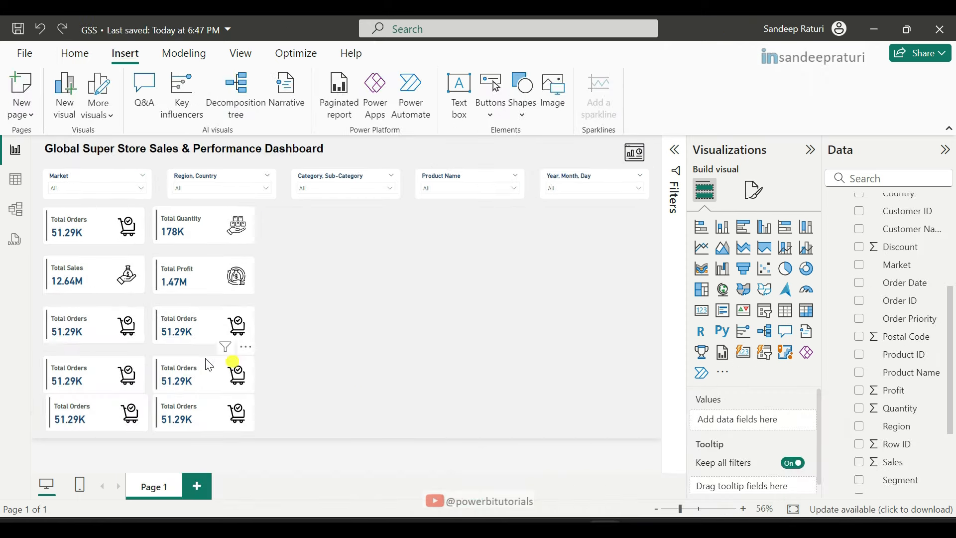
Replace the Total Orders field with Product ID, aggregated as Count (Distinct), in the first card of the third row
{"action": "left_click", "coordinate": [72, 326]}
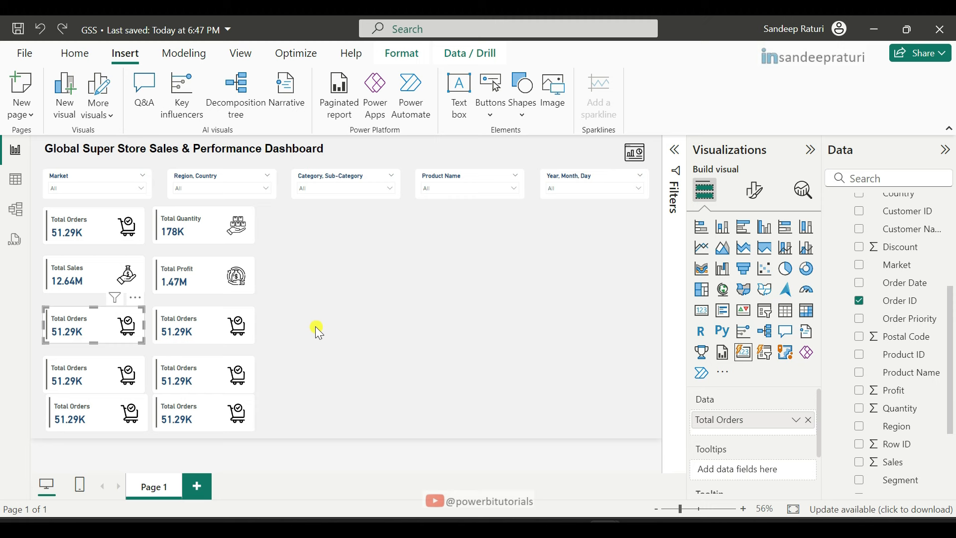
{"action": "scroll", "coordinate": [905, 313], "scroll_direction": "up", "scroll_amount": 2}
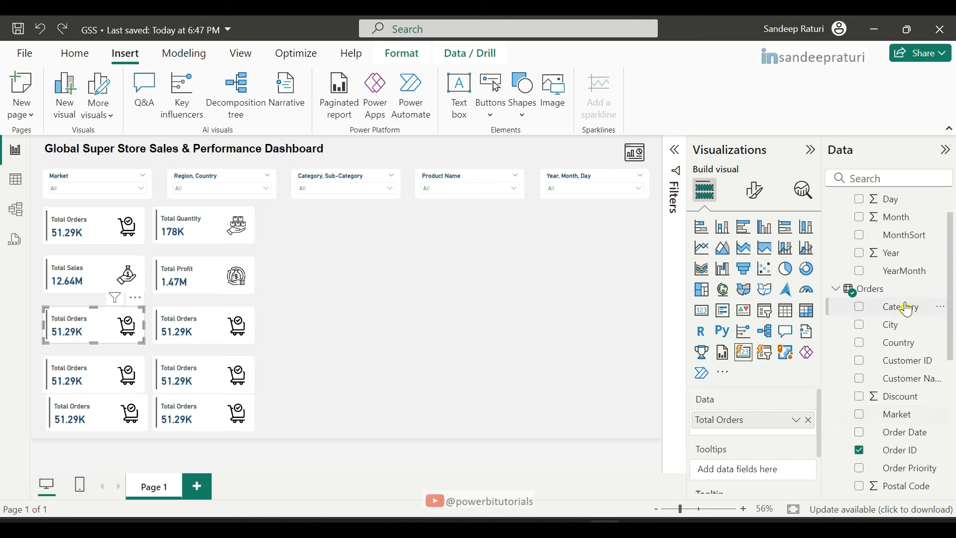
{"action": "scroll", "coordinate": [904, 305], "scroll_direction": "down", "scroll_amount": 2}
{"action": "scroll", "coordinate": [906, 309], "scroll_direction": "down", "scroll_amount": 3}
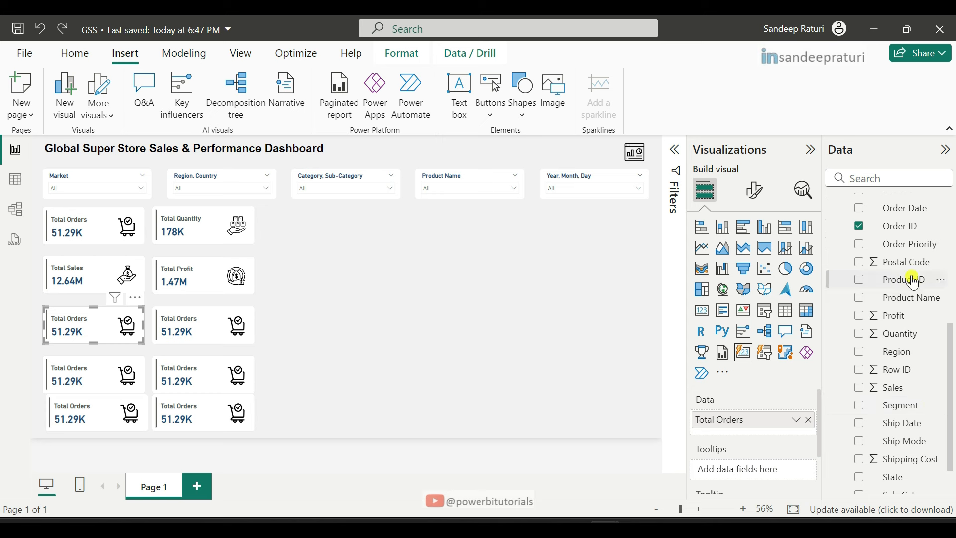
{"action": "left_click_drag", "start_coordinate": [906, 280], "coordinate": [777, 425]}
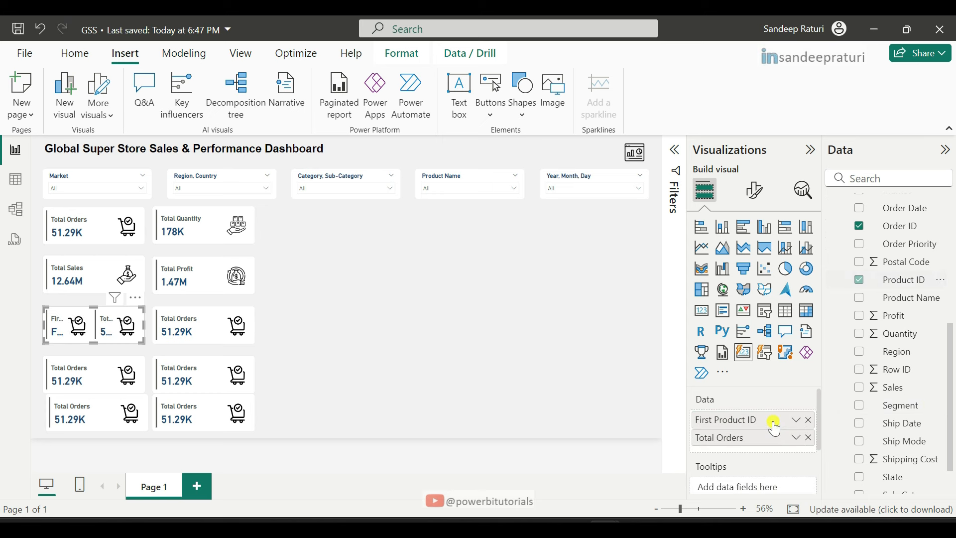
{"action": "left_click", "coordinate": [810, 438]}
{"action": "right_click", "coordinate": [743, 421]}
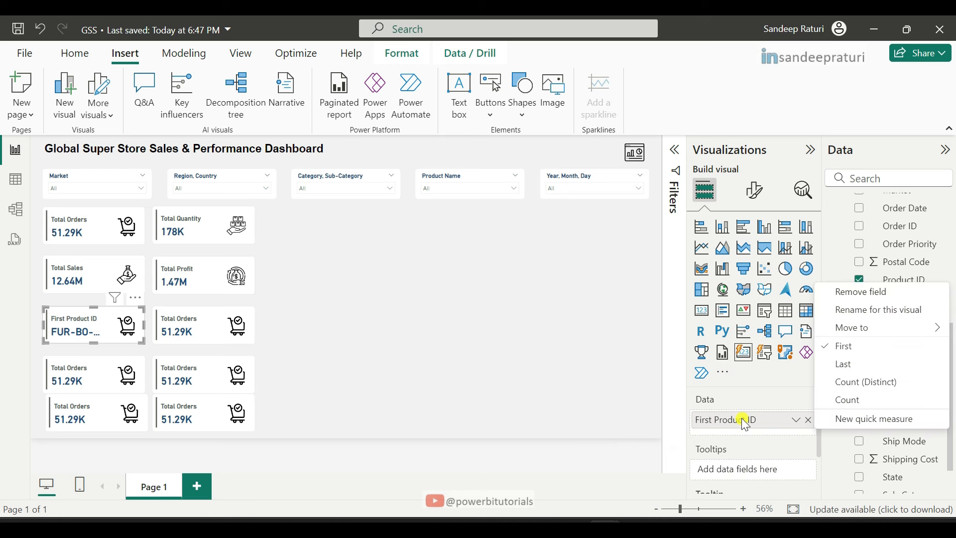
{"action": "left_click", "coordinate": [890, 394]}
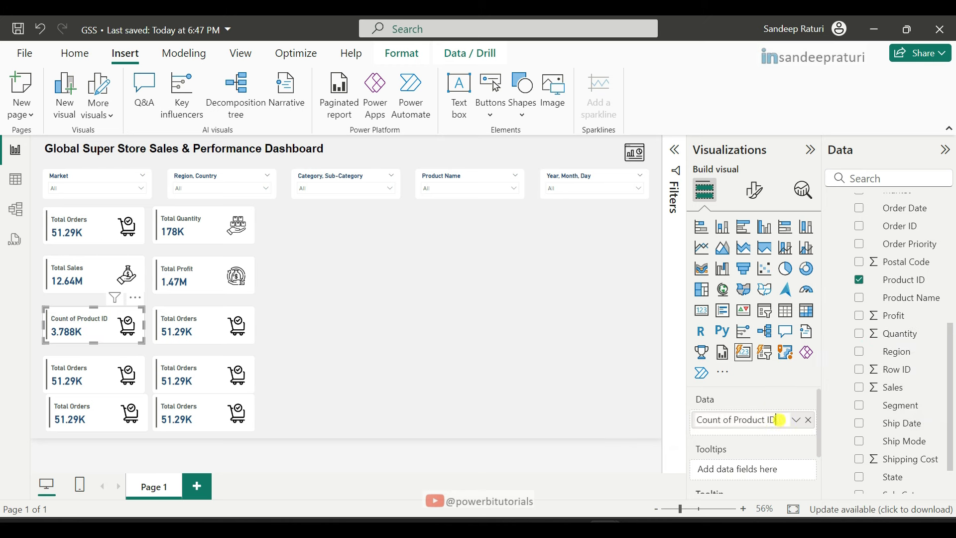
Rename the card's Product ID count field to "Unique Products"
{"action": "double_click", "coordinate": [783, 422]}
{"action": "key", "text": "BackSpace"}
{"action": "type", "text": "Unique Products"}
{"action": "key", "text": "Return"}
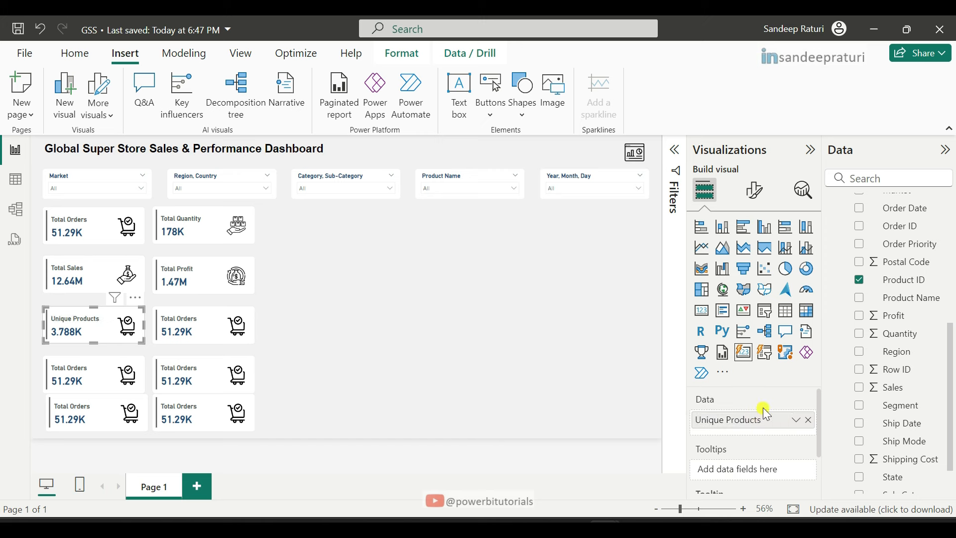
Replace the Unique Products card's image checkout.png with calculation.png
{"action": "left_click", "coordinate": [757, 192]}
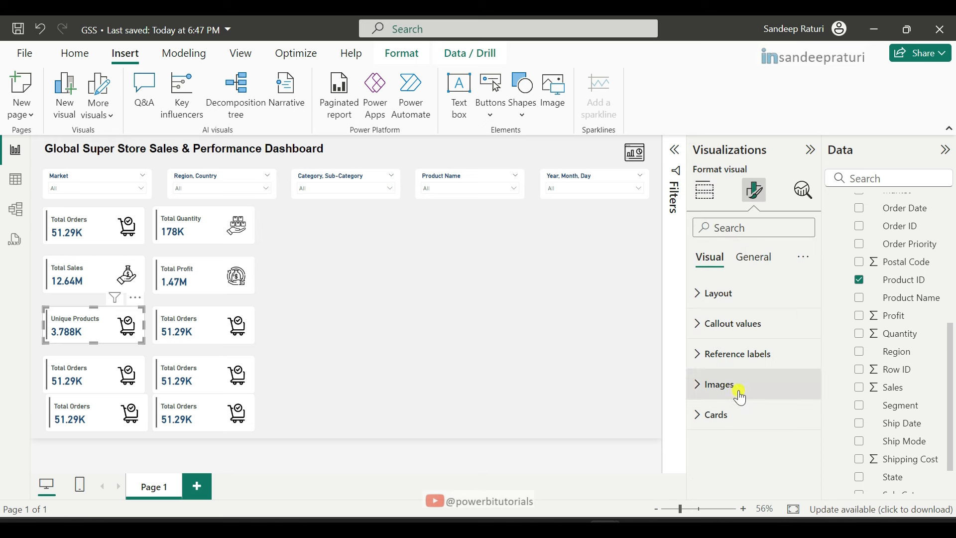
{"action": "left_click", "coordinate": [791, 397]}
{"action": "scroll", "coordinate": [793, 404], "scroll_direction": "down", "scroll_amount": 5}
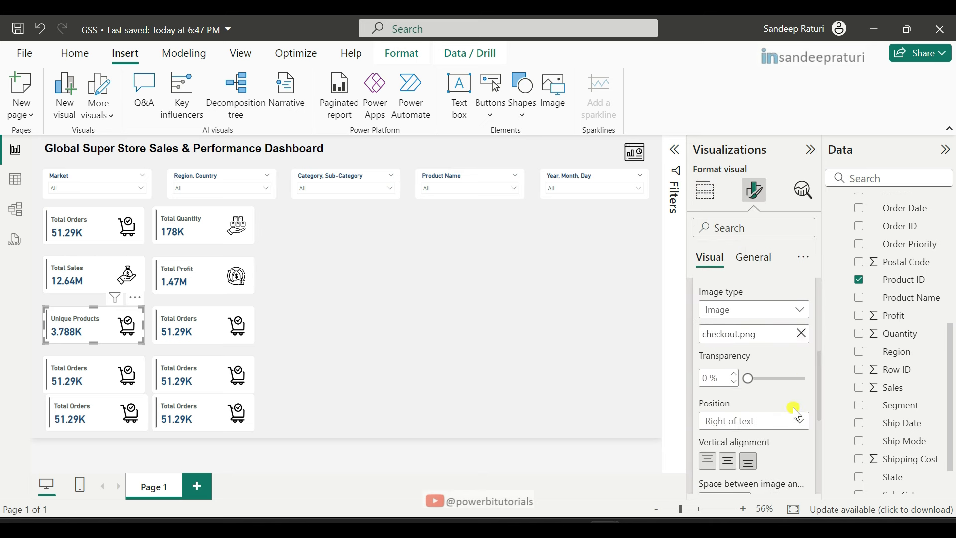
{"action": "left_click", "coordinate": [802, 333]}
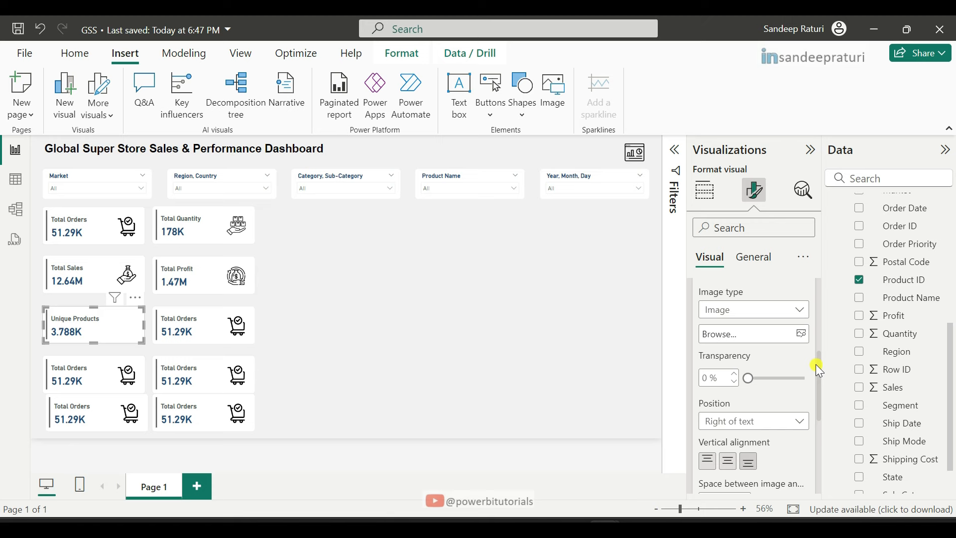
{"action": "left_click", "coordinate": [803, 334]}
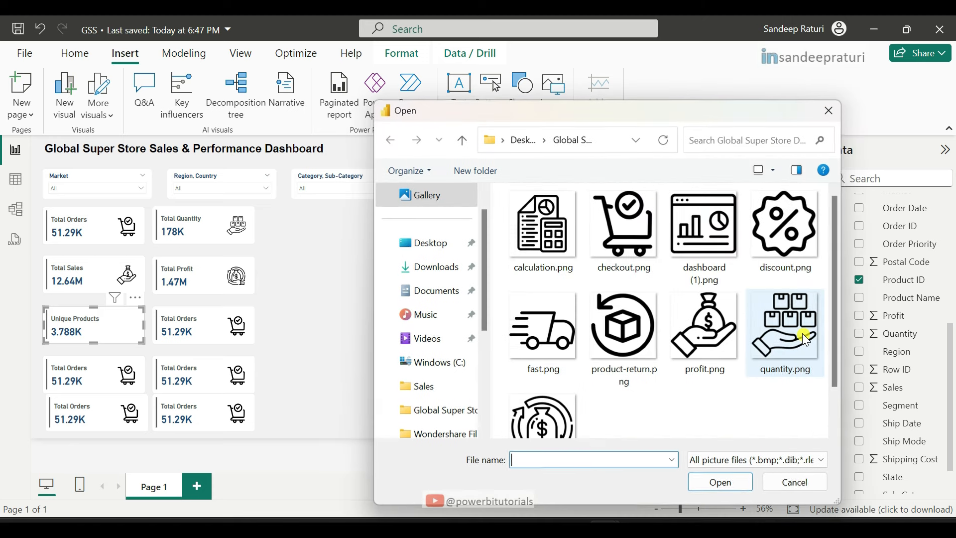
{"action": "left_click", "coordinate": [549, 237]}
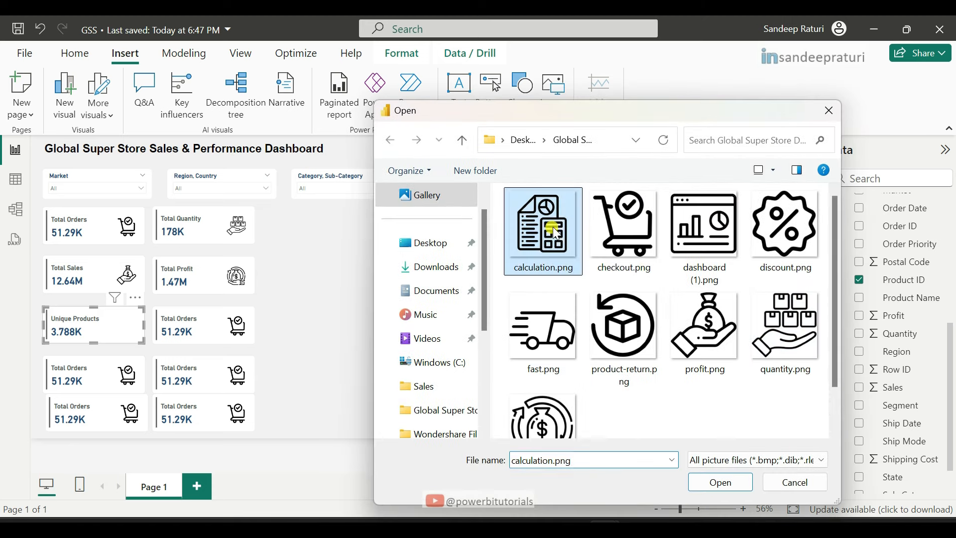
{"action": "left_click", "coordinate": [722, 480]}
{"action": "left_click", "coordinate": [333, 350]}
{"action": "mouse_move", "coordinate": [125, 326]}
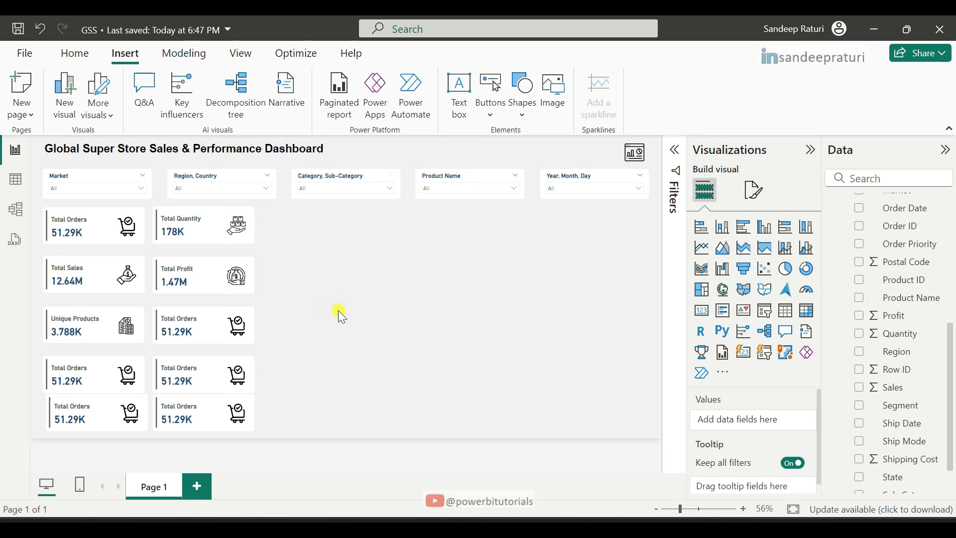
Review the KPI requirements slide in PowerPoint and copy the Shipping Days column formula from the finished Global Super Store report
{"action": "left_click", "coordinate": [573, 529]}
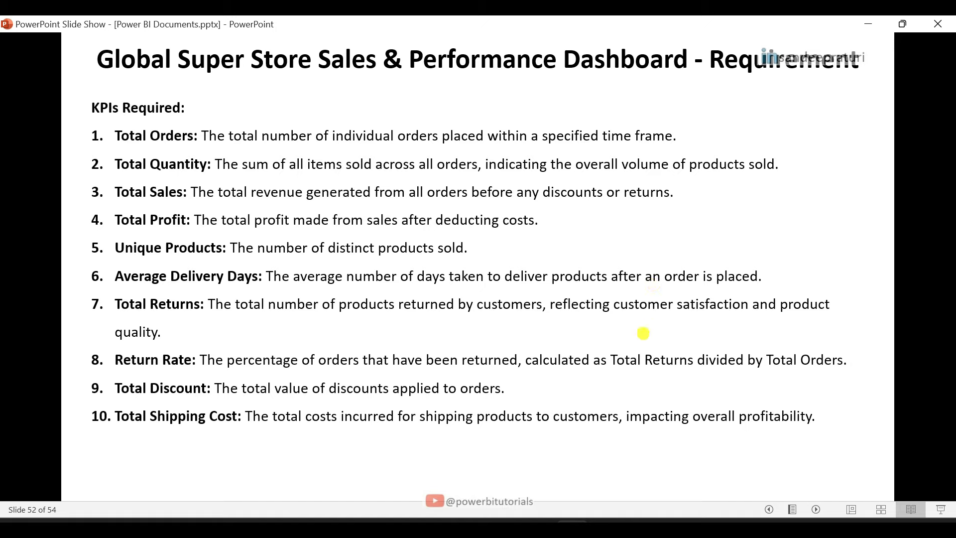
{"action": "left_click", "coordinate": [604, 529]}
{"action": "left_click", "coordinate": [840, 430]}
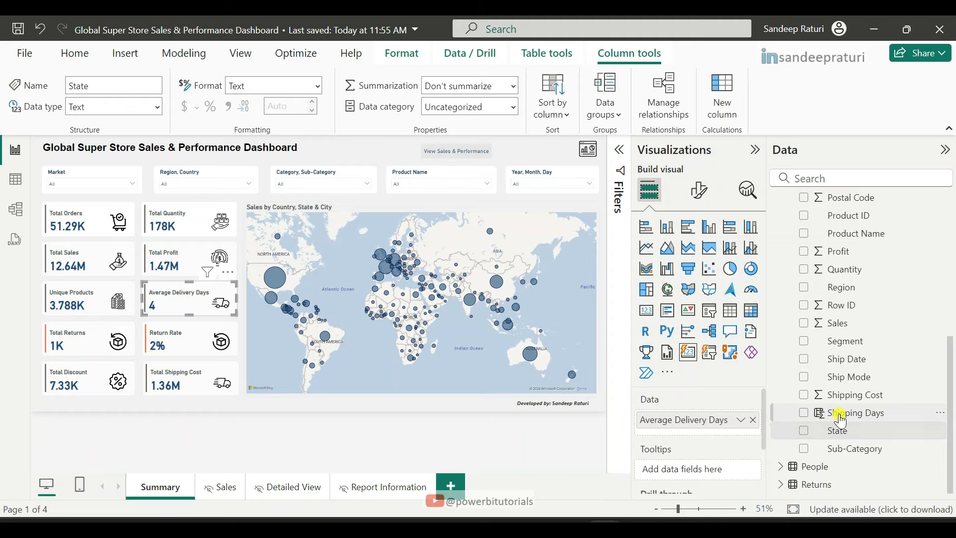
{"action": "left_click", "coordinate": [849, 413]}
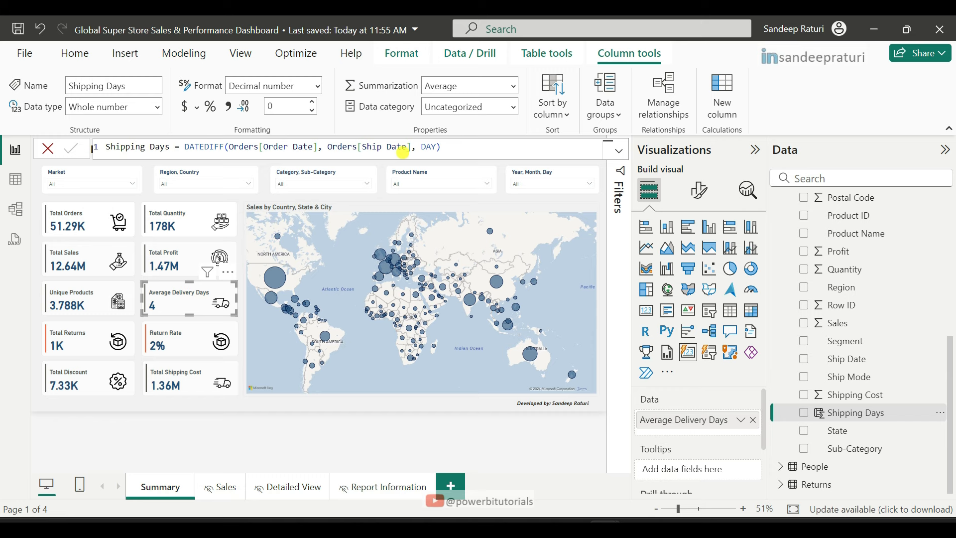
{"action": "left_click_drag", "start_coordinate": [470, 147], "coordinate": [102, 144]}
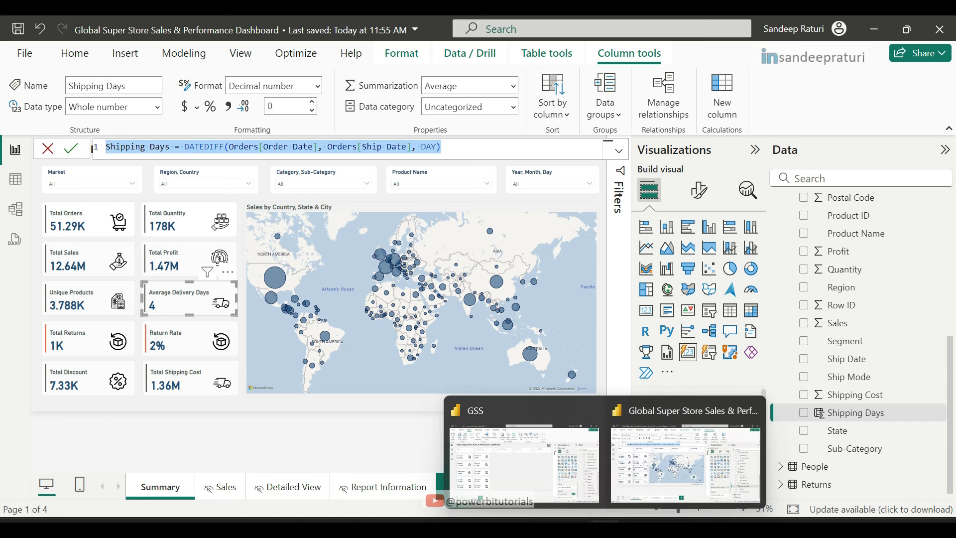
In the GSS report, add a calculated column to the Orders table: Shipping Days = DATEDIFF(Orders[Order Date], Orders[Ship Date], DAY)
{"action": "left_click", "coordinate": [543, 455]}
{"action": "scroll", "coordinate": [908, 309], "scroll_direction": "up", "scroll_amount": 5}
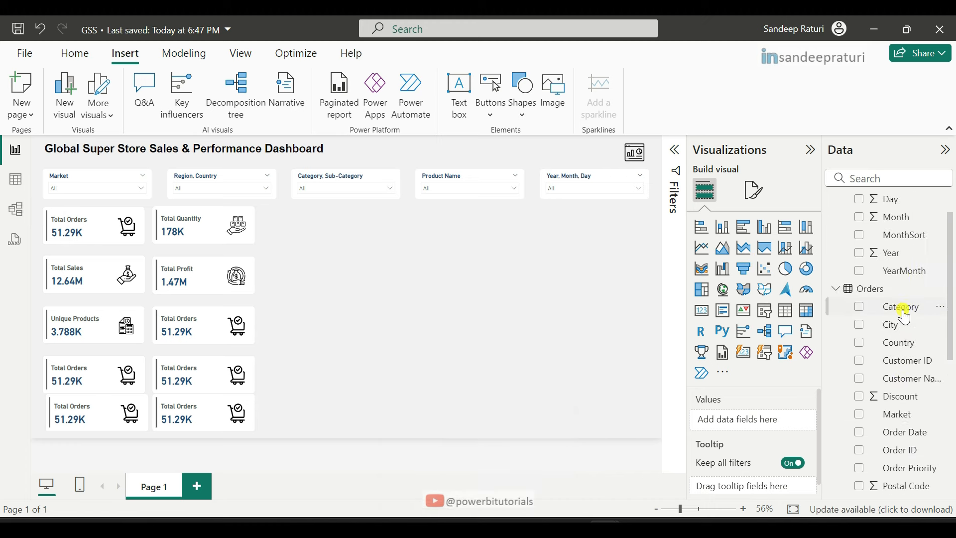
{"action": "scroll", "coordinate": [866, 282], "scroll_direction": "down", "scroll_amount": 2}
{"action": "left_click", "coordinate": [865, 255]}
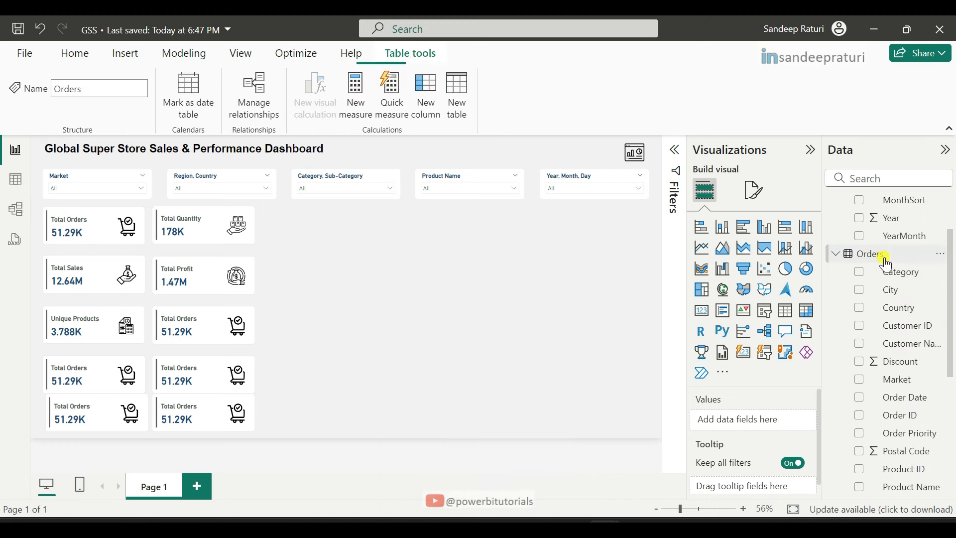
{"action": "right_click", "coordinate": [884, 256]}
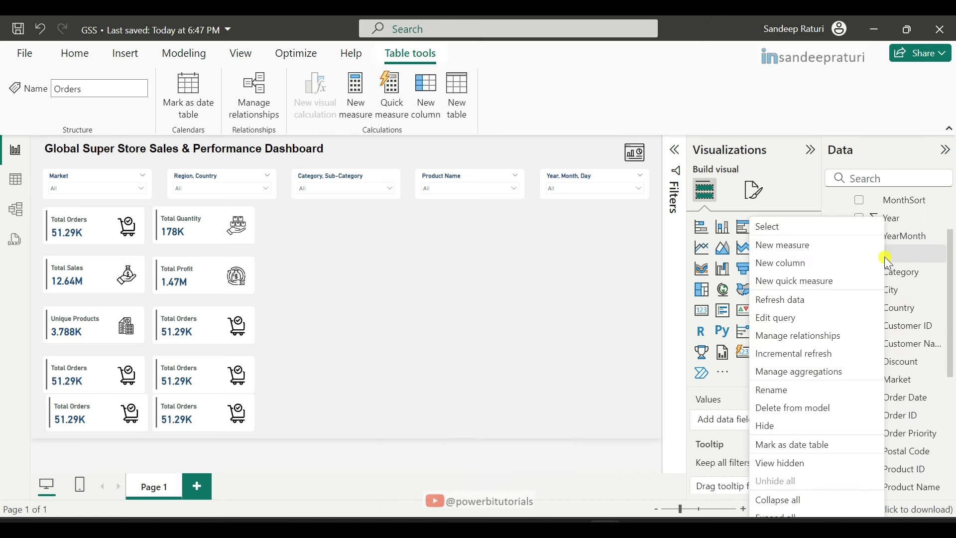
{"action": "left_click", "coordinate": [794, 265]}
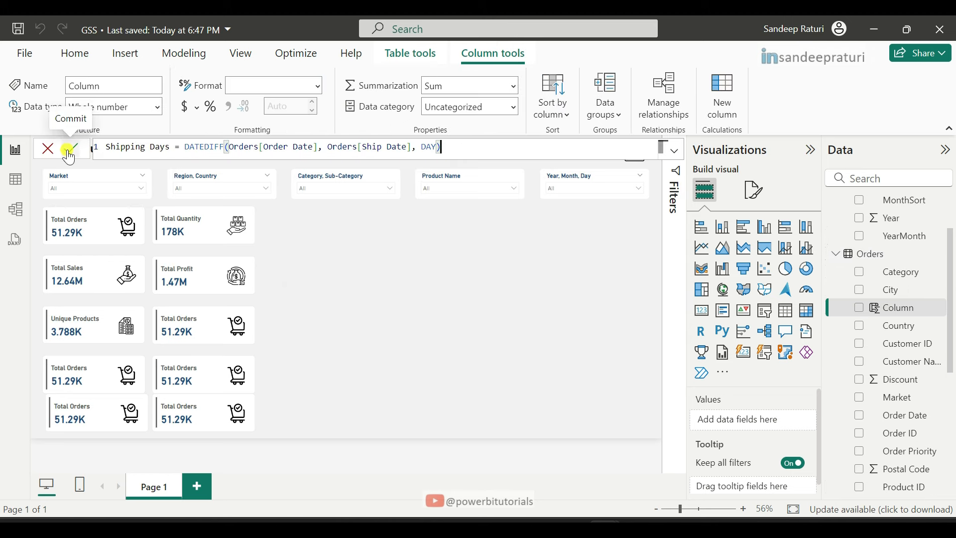
{"action": "left_click", "coordinate": [70, 150]}
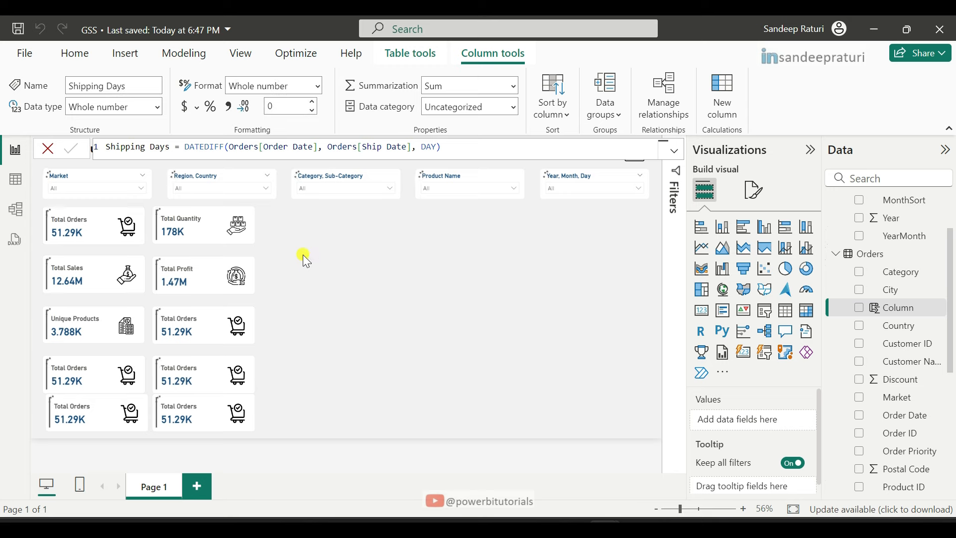
Inspect the Shipping Days column values in the Orders table data
{"action": "left_click", "coordinate": [15, 179]}
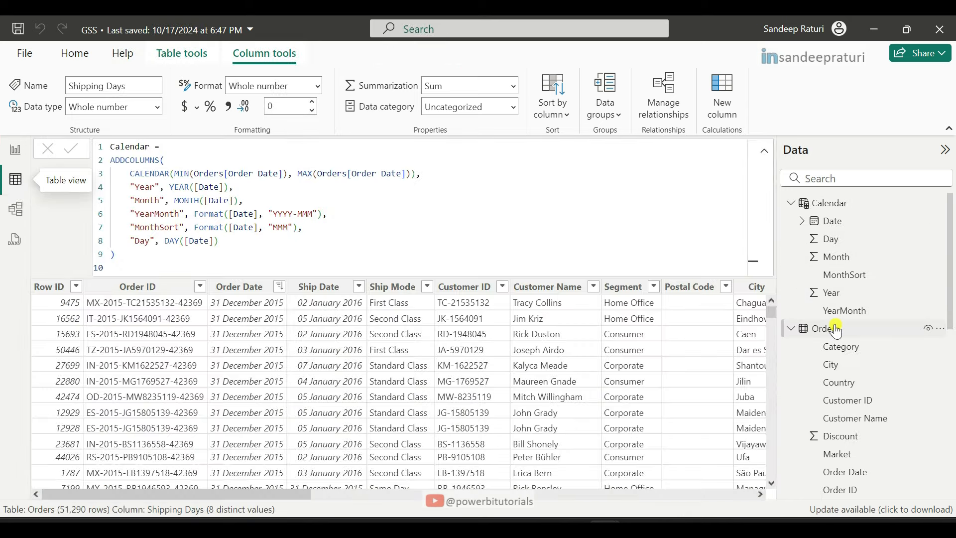
{"action": "left_click", "coordinate": [830, 330]}
{"action": "left_click_drag", "start_coordinate": [247, 498], "coordinate": [762, 497]}
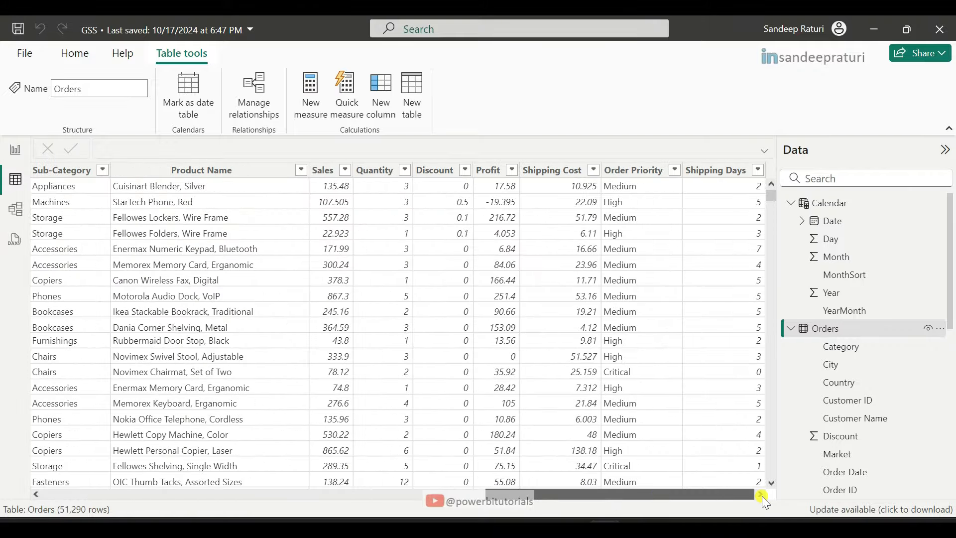
{"action": "left_click", "coordinate": [715, 177]}
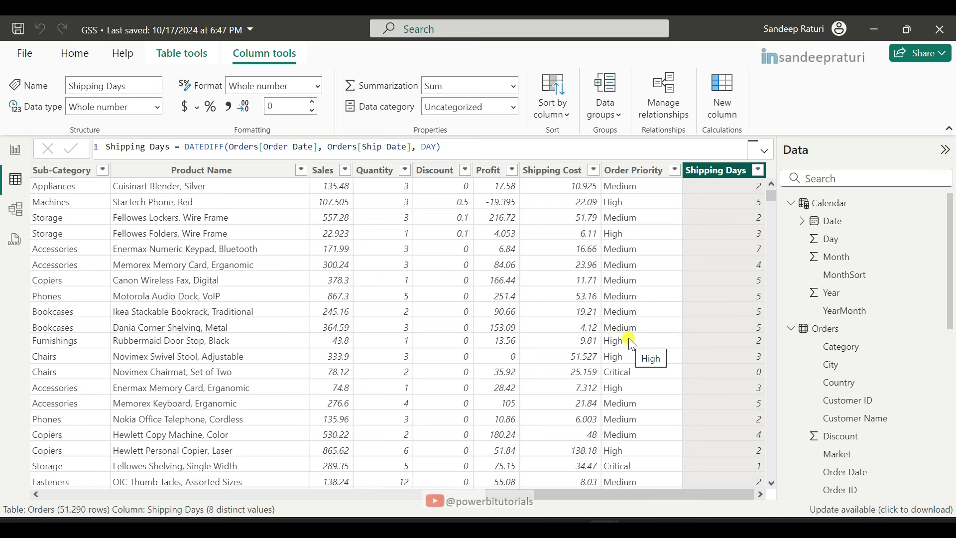
Switch to the finished Global Super Store report and examine the formula of the Average Delivery Days measure
{"action": "mouse_move", "coordinate": [644, 494]}
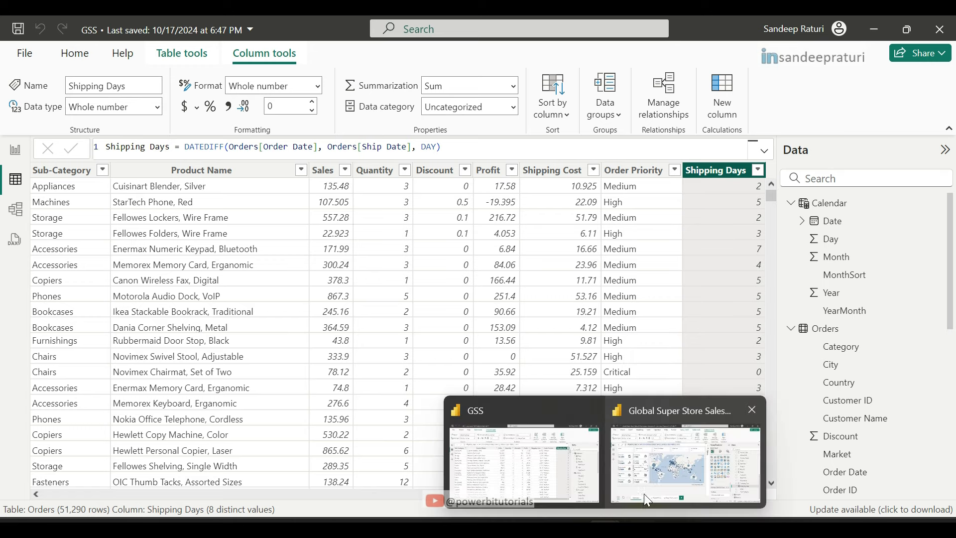
{"action": "left_click", "coordinate": [696, 445]}
{"action": "left_click", "coordinate": [683, 420]}
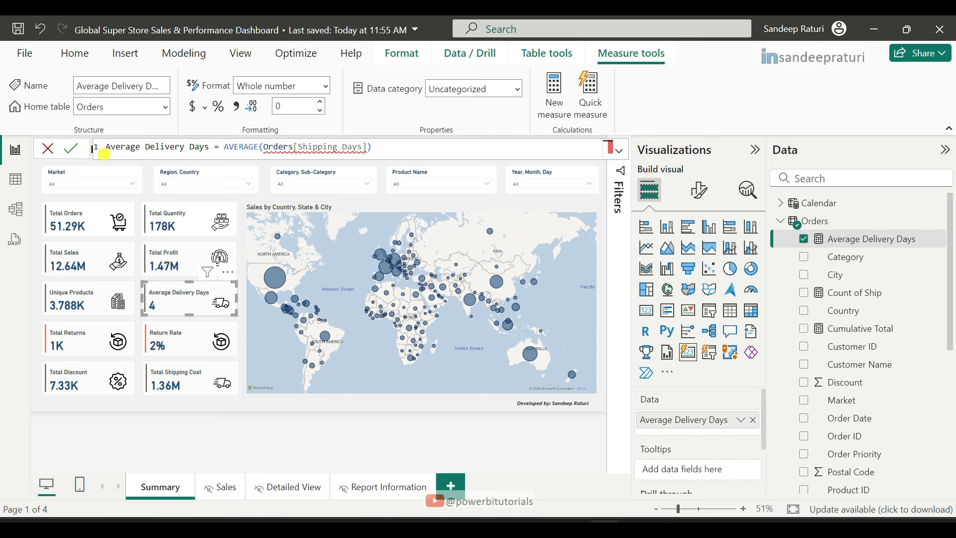
{"action": "left_click_drag", "start_coordinate": [105, 148], "coordinate": [228, 149]}
{"action": "left_click", "coordinate": [234, 148]}
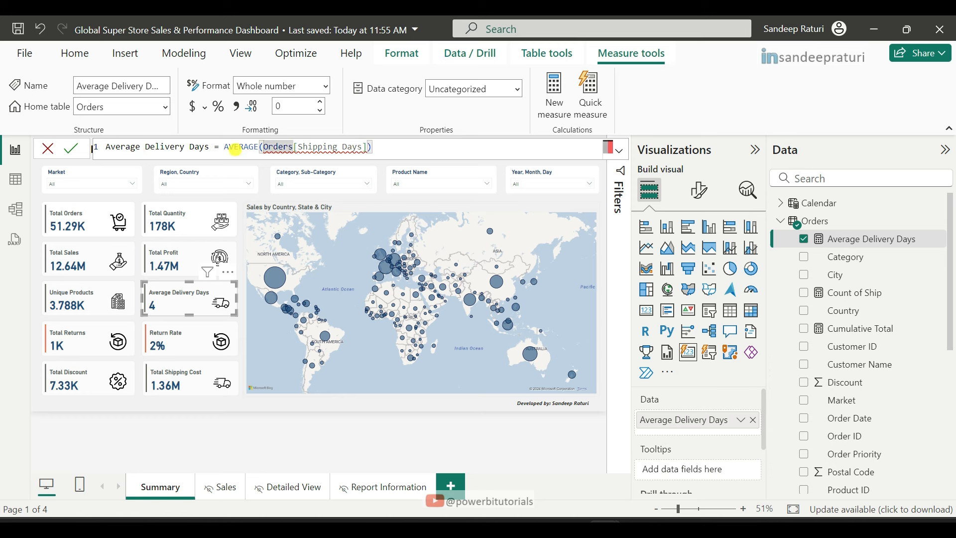
{"action": "left_click", "coordinate": [240, 147]}
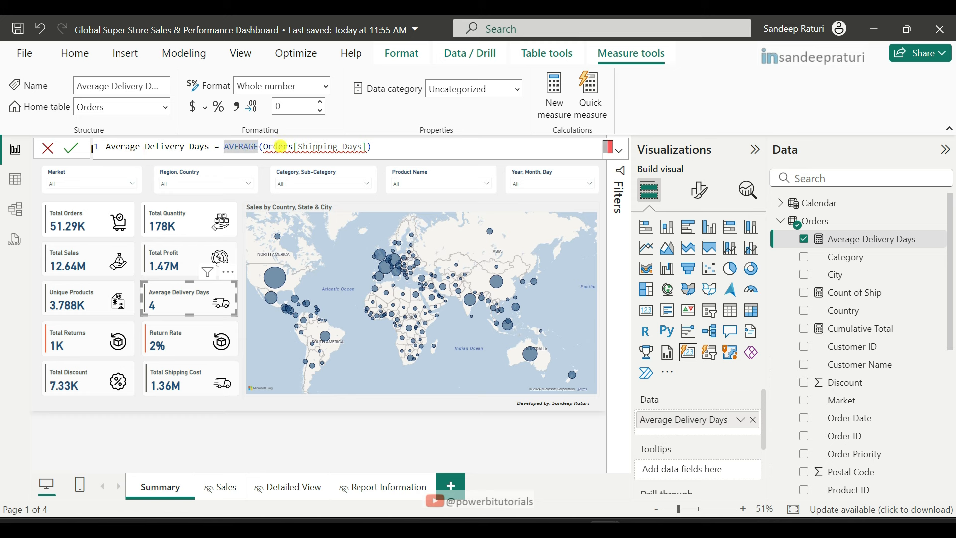
{"action": "left_click_drag", "start_coordinate": [264, 148], "coordinate": [366, 148]}
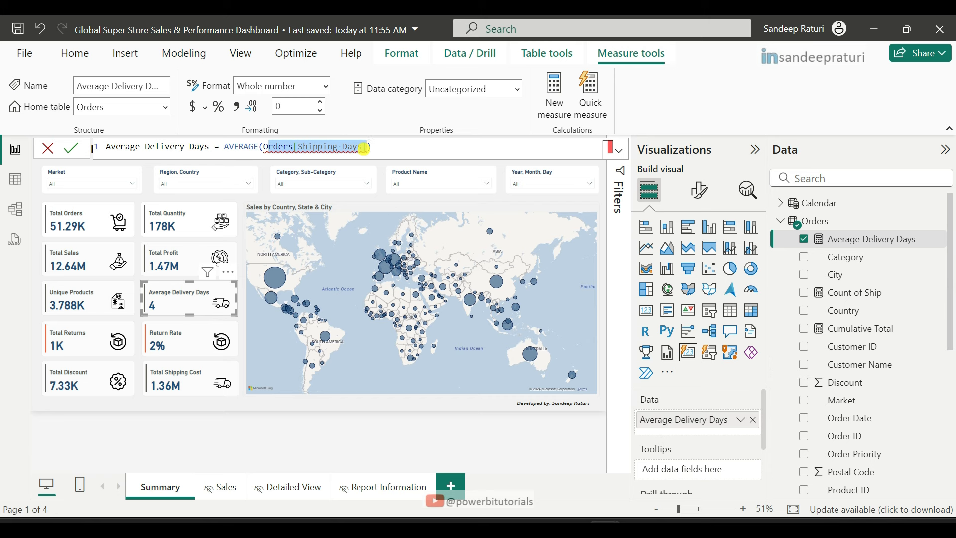
{"action": "left_click", "coordinate": [381, 149]}
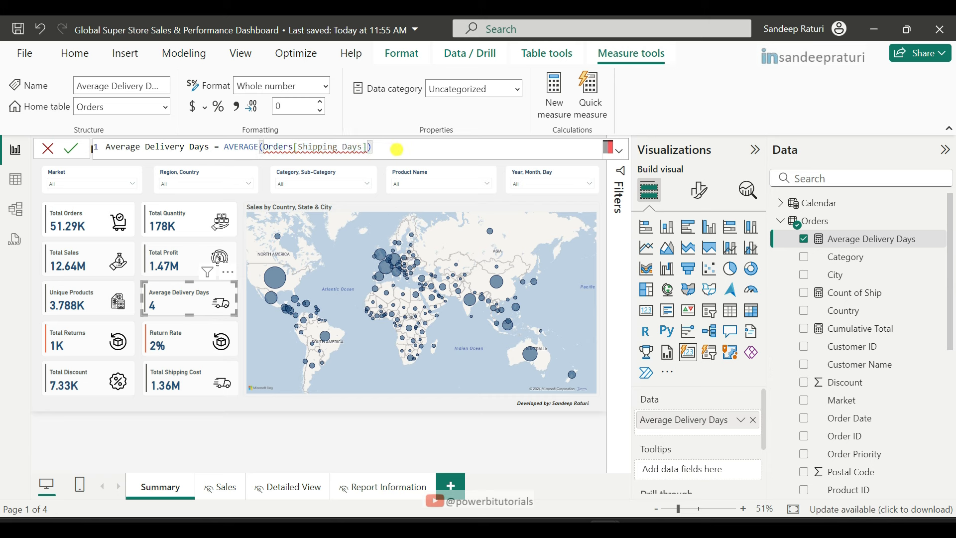
Copy the measure formula into a new Orders measure in the GSS report: Average Delivery Days = AVERAGE(Orders[Shipping Days])
{"action": "left_click_drag", "start_coordinate": [373, 148], "coordinate": [99, 151]}
{"action": "key", "text": "ctrl+c"}
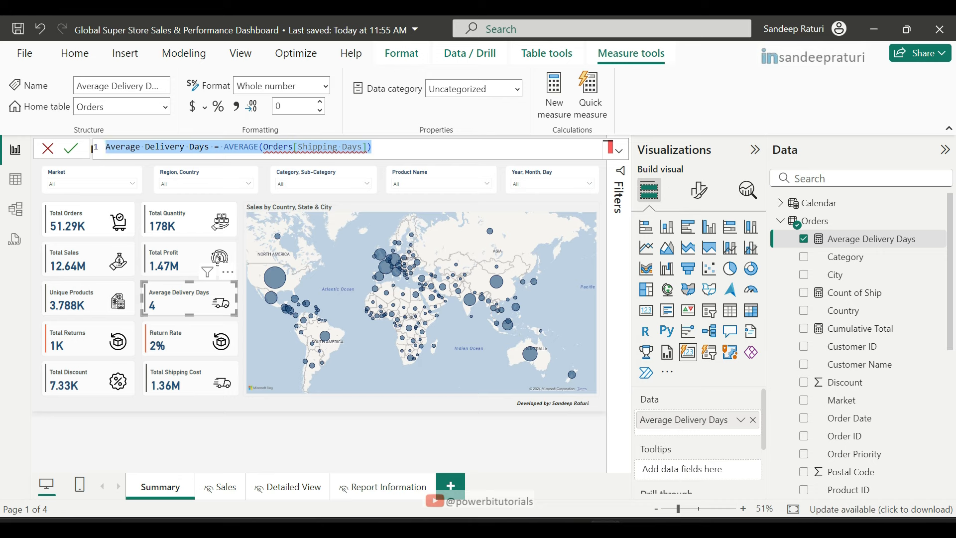
{"action": "mouse_move", "coordinate": [606, 527]}
{"action": "left_click", "coordinate": [539, 474]}
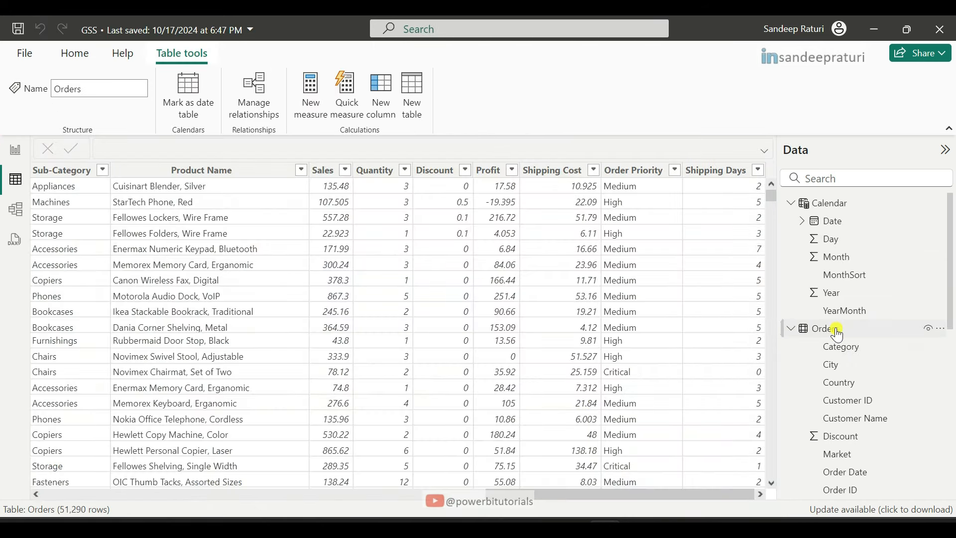
{"action": "right_click", "coordinate": [838, 331]}
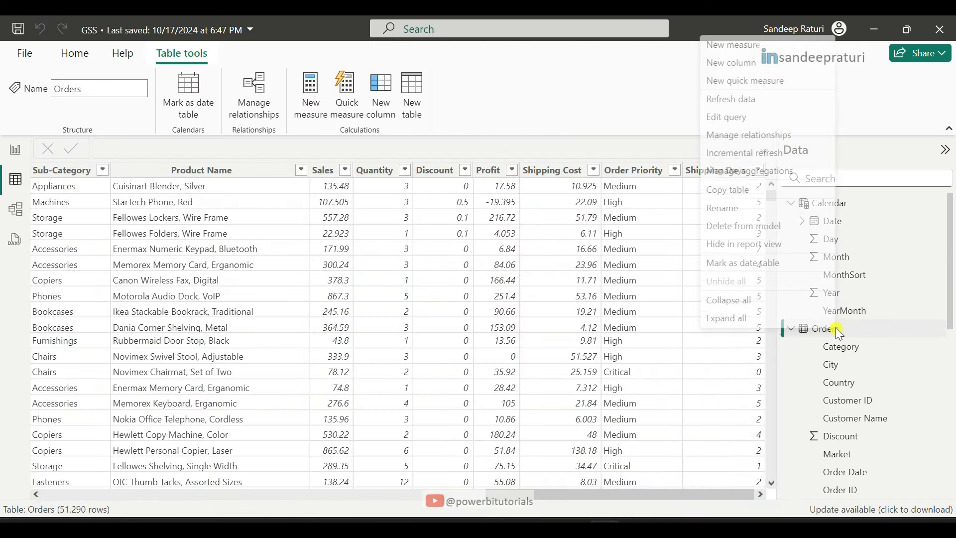
{"action": "left_click", "coordinate": [752, 46]}
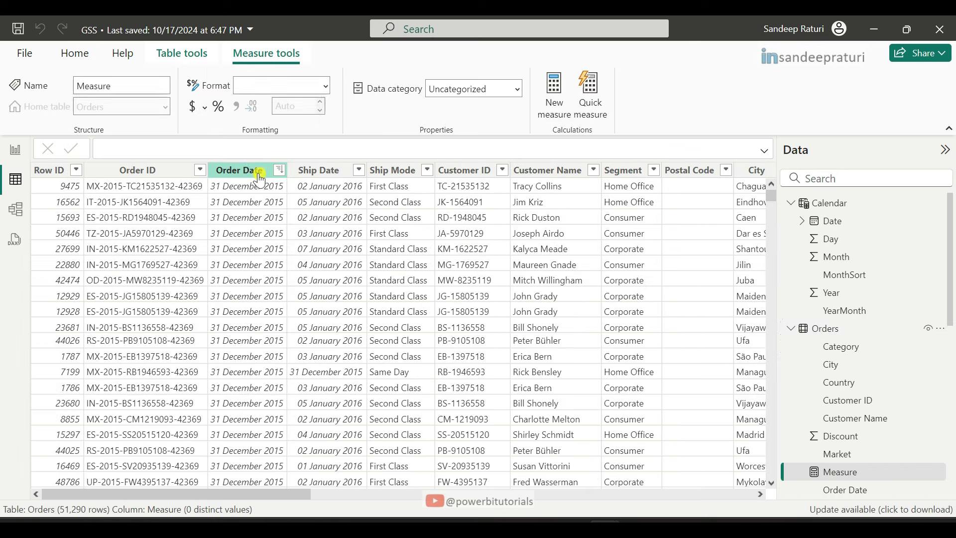
{"action": "key", "text": "ctrl+v"}
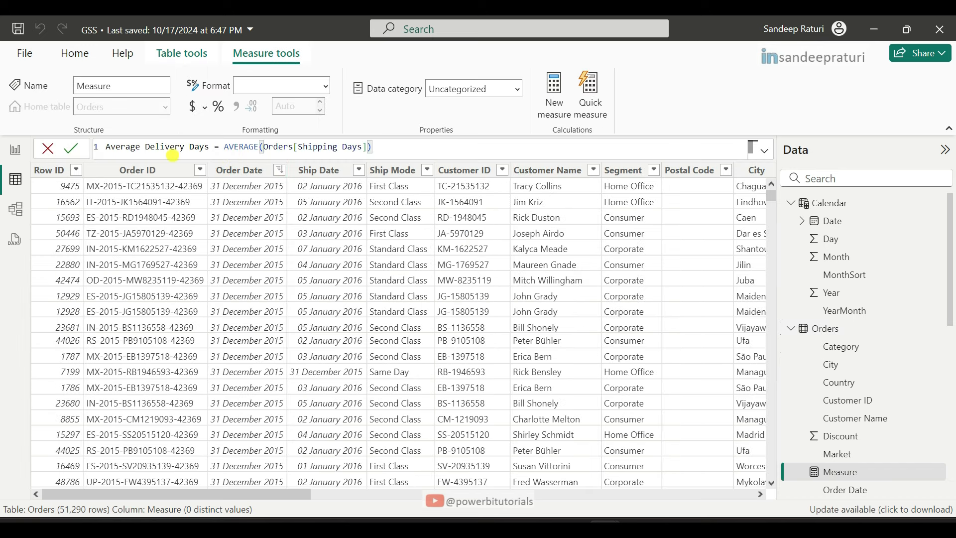
{"action": "left_click", "coordinate": [73, 150]}
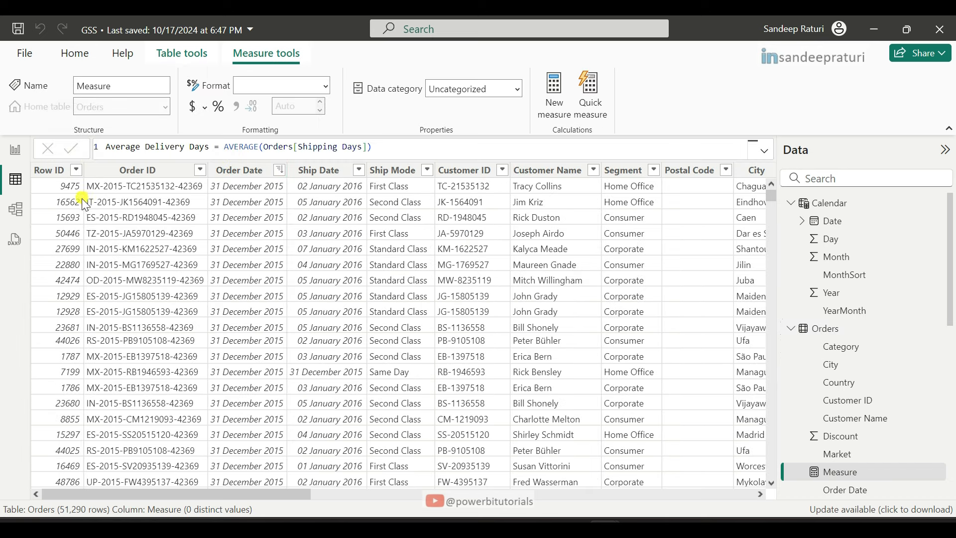
In the report view, replace Total Orders with Average Delivery Days in the card beside Unique Products
{"action": "left_click", "coordinate": [16, 153]}
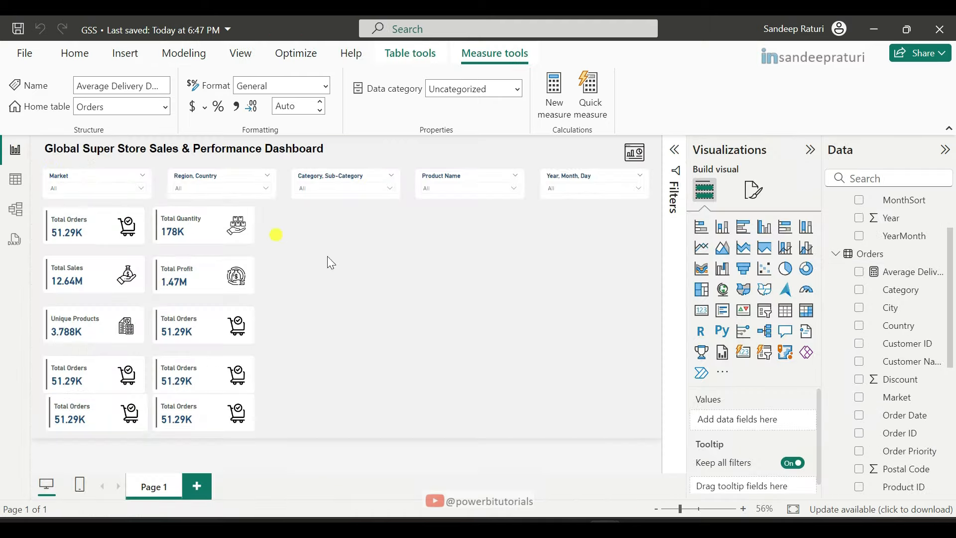
{"action": "left_click", "coordinate": [351, 339]}
{"action": "left_click", "coordinate": [185, 325]}
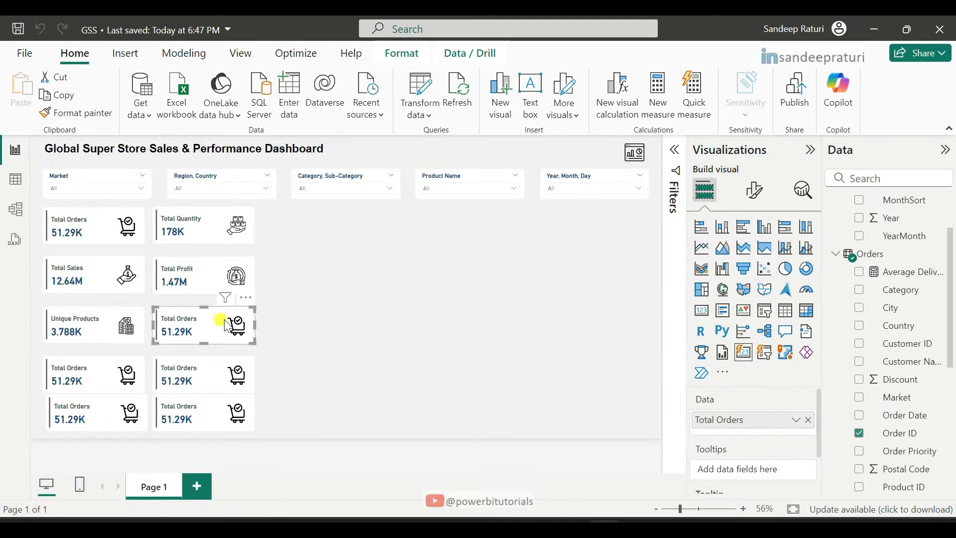
{"action": "left_click", "coordinate": [810, 421]}
{"action": "left_click_drag", "start_coordinate": [911, 272], "coordinate": [770, 424]}
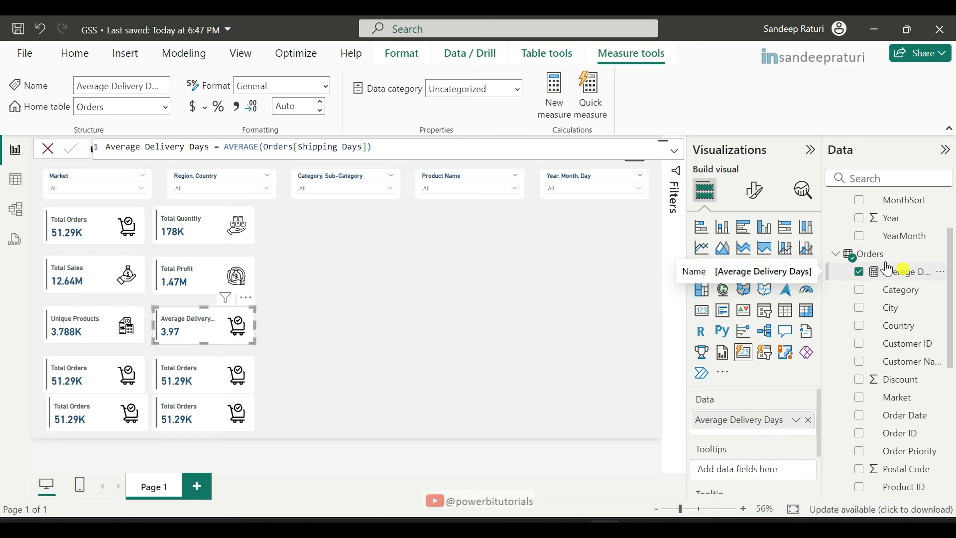
Format the Average Delivery Days measure as Whole number
{"action": "left_click", "coordinate": [327, 89]}
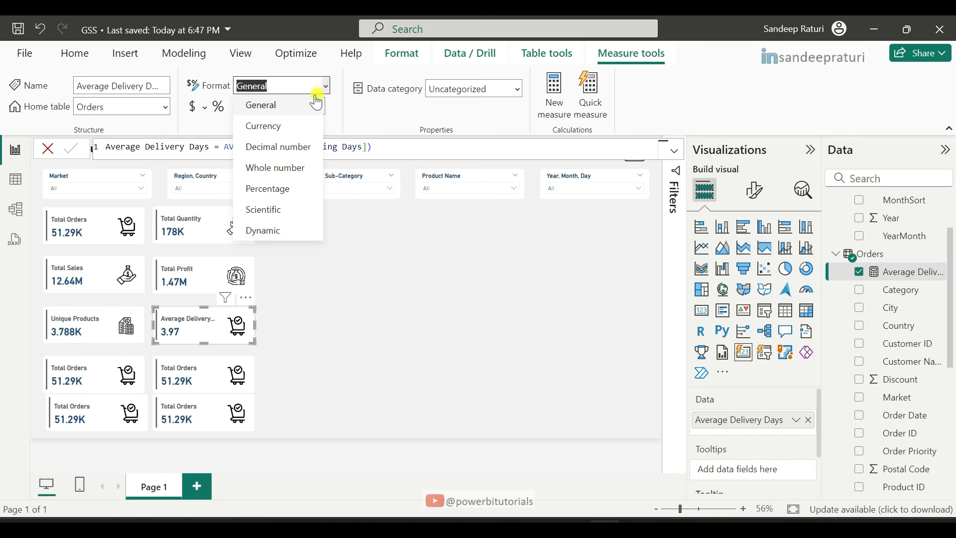
{"action": "left_click", "coordinate": [330, 163]}
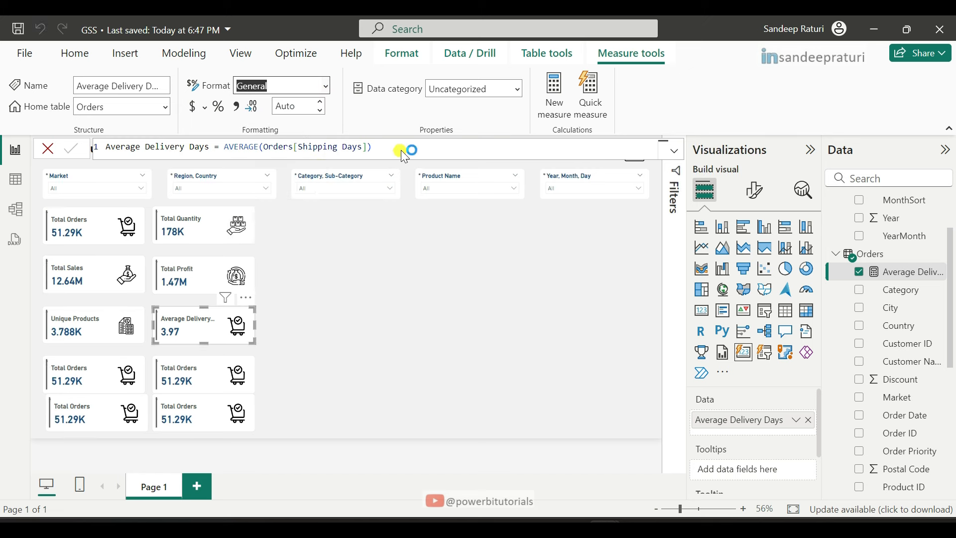
{"action": "key", "text": "Down"}
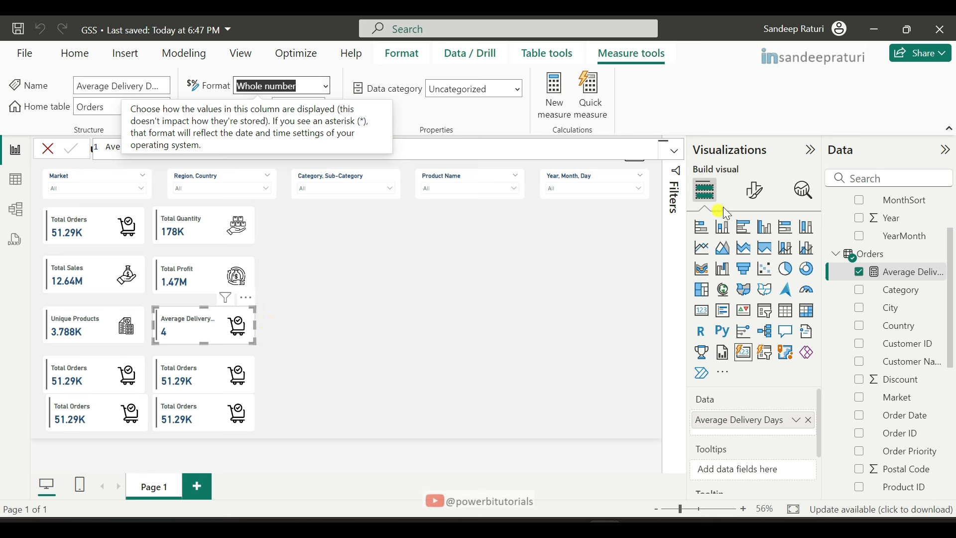
Replace the checkout.png image on the Average Delivery Days card with fast.png
{"action": "left_click", "coordinate": [755, 196]}
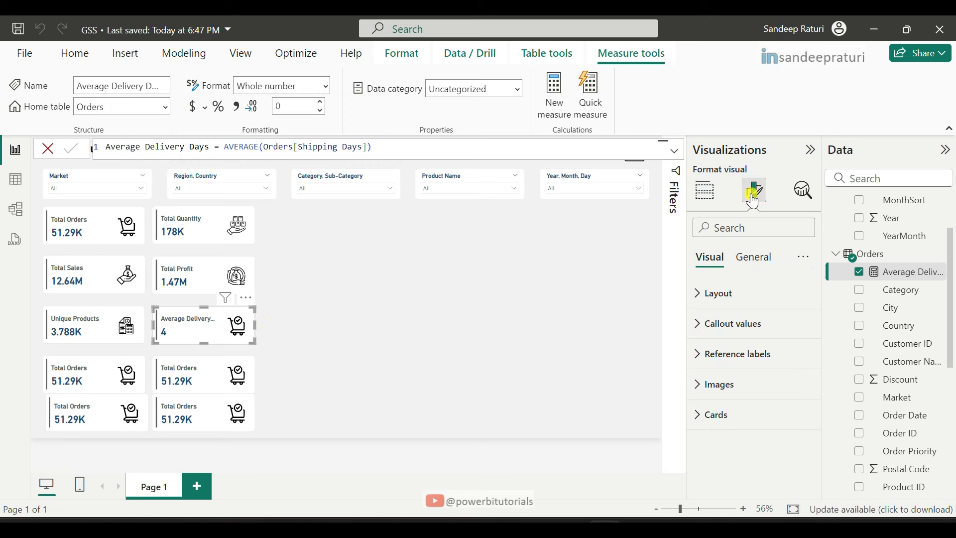
{"action": "left_click", "coordinate": [733, 388]}
{"action": "scroll", "coordinate": [800, 411], "scroll_direction": "down", "scroll_amount": 3}
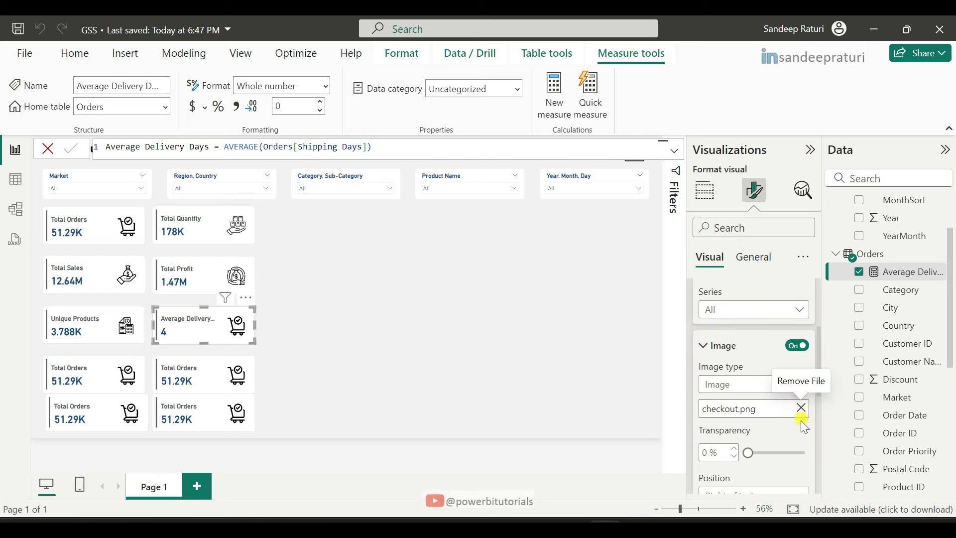
{"action": "scroll", "coordinate": [801, 420], "scroll_direction": "down", "scroll_amount": 2}
{"action": "left_click", "coordinate": [802, 334]}
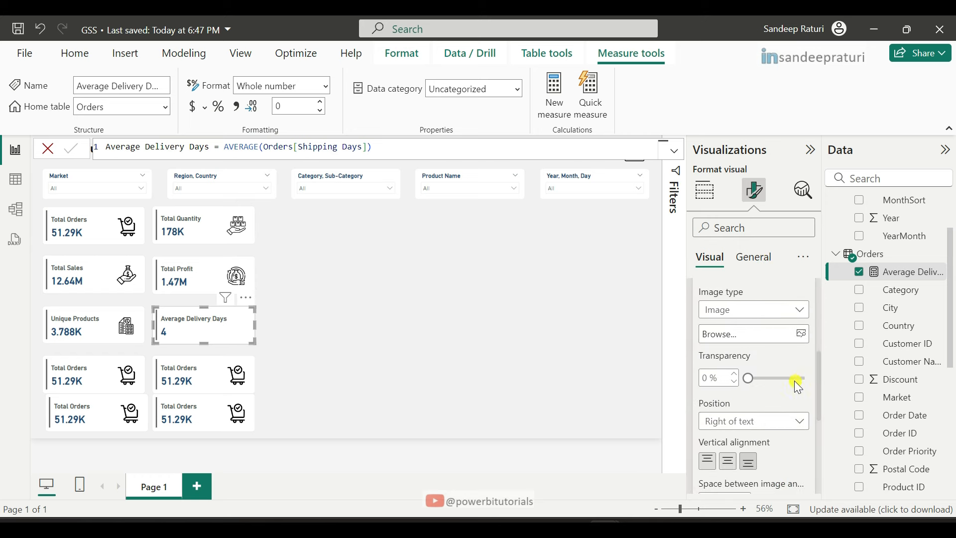
{"action": "left_click", "coordinate": [799, 334]}
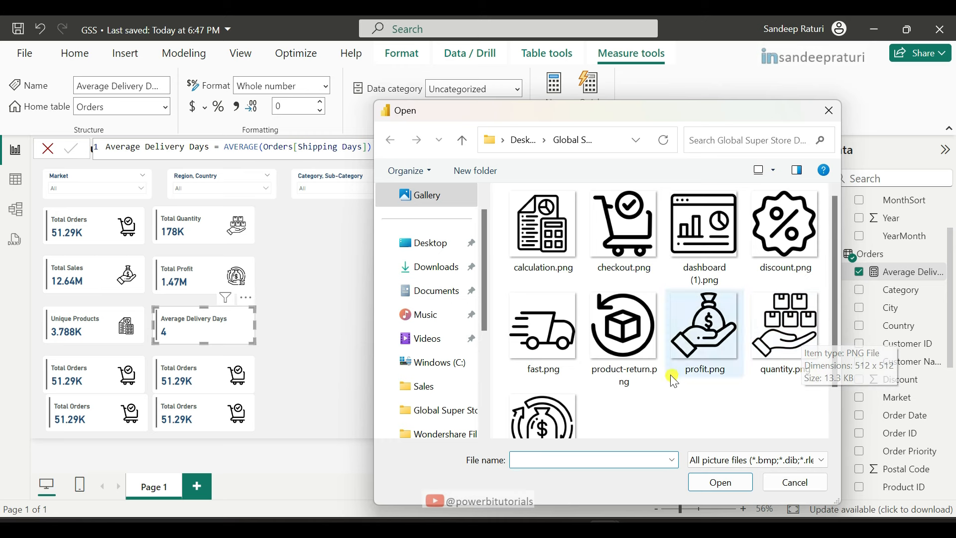
{"action": "left_click", "coordinate": [543, 334]}
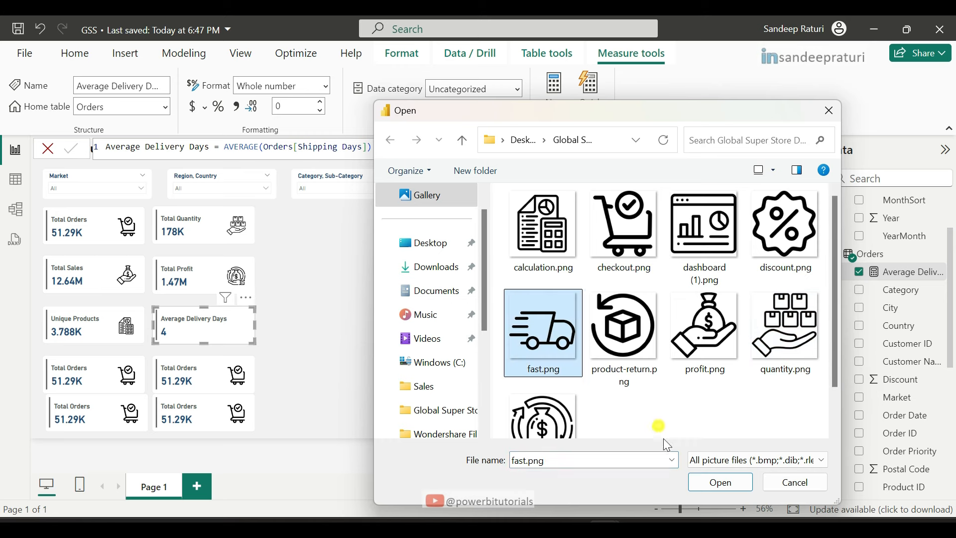
{"action": "left_click", "coordinate": [717, 483]}
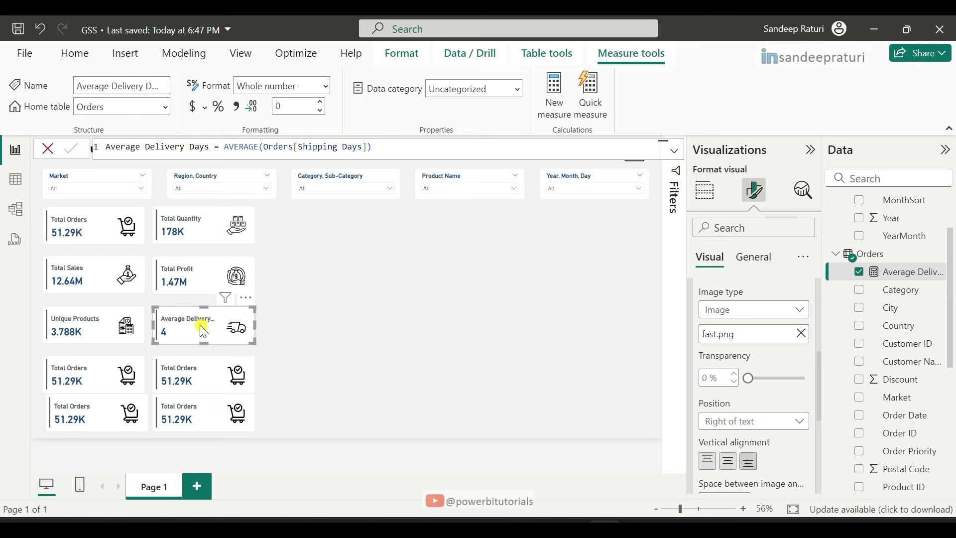
Widen the Average Delivery Days card to fit its full label, and match the other second-column KPI cards to its width
{"action": "left_click", "coordinate": [261, 327]}
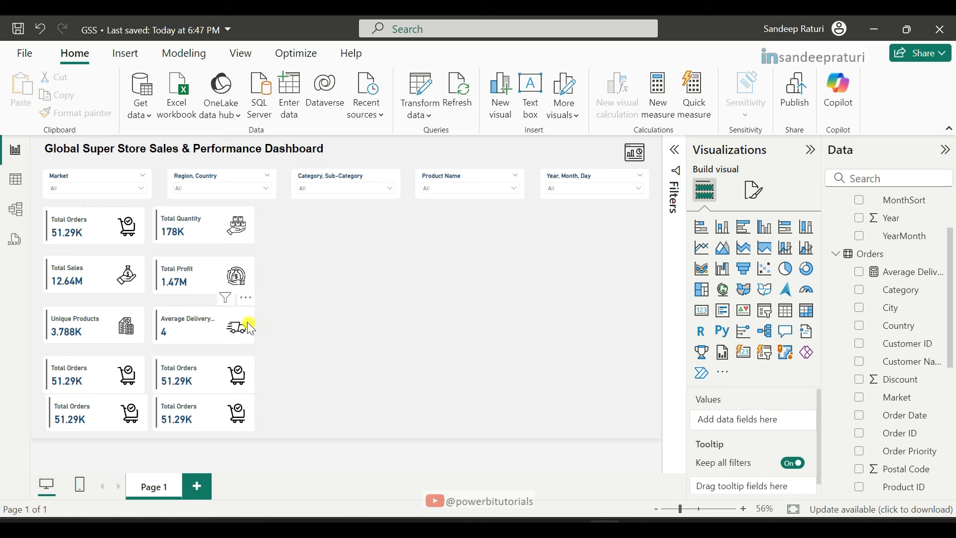
{"action": "left_click", "coordinate": [254, 332]}
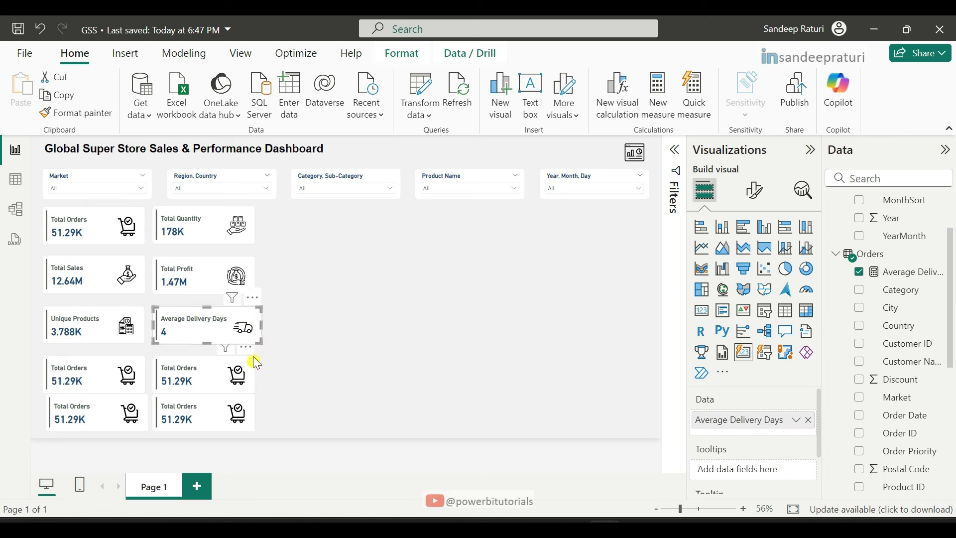
{"action": "left_click", "coordinate": [223, 232]}
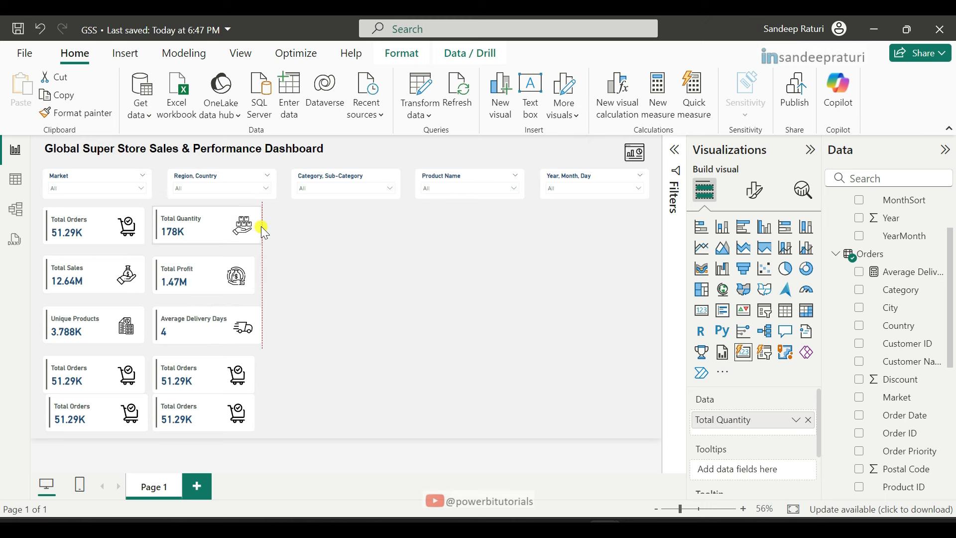
{"action": "left_click", "coordinate": [252, 272]}
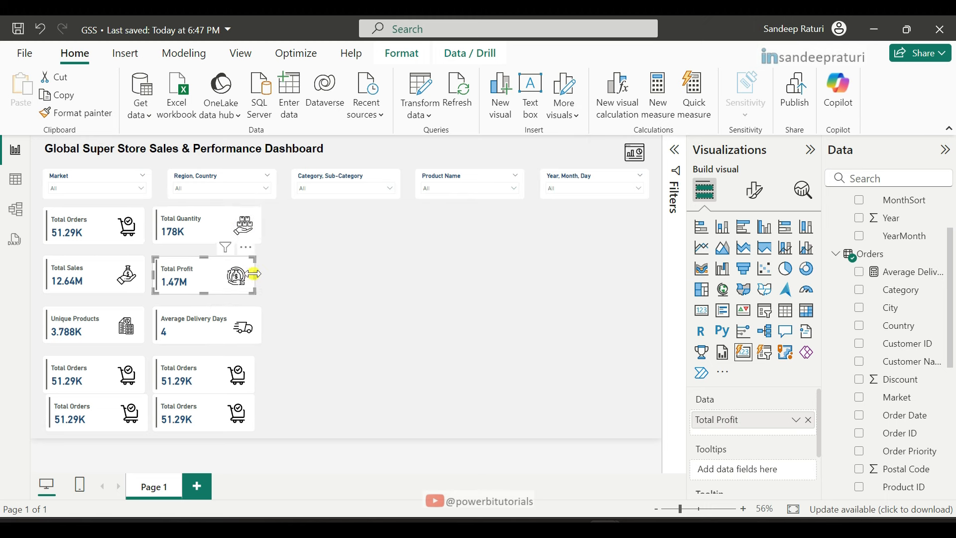
{"action": "left_click", "coordinate": [390, 321]}
Review the KPI requirements slide in PowerPoint, and examine the Total Returns and Return Rate measure formulas in the finished Global Super Store report
{"action": "left_click", "coordinate": [622, 528]}
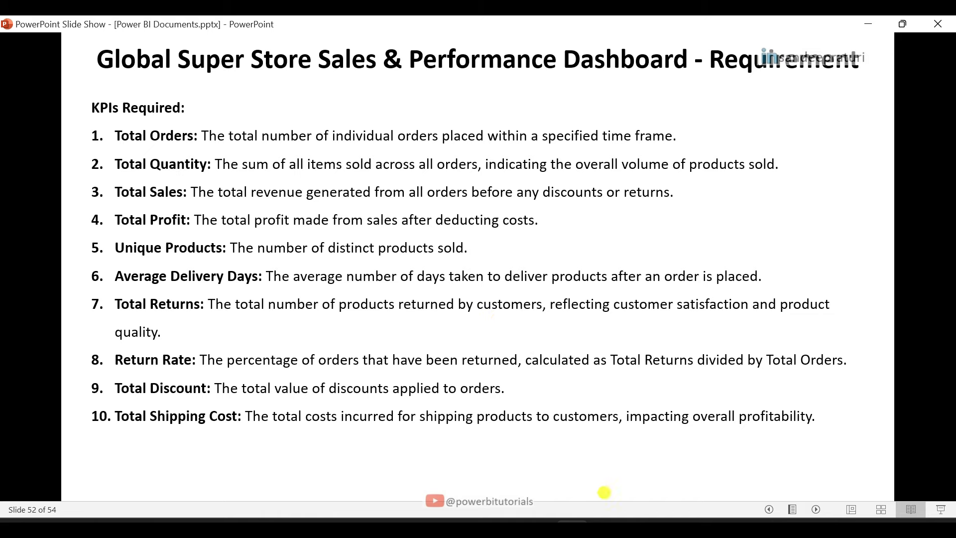
{"action": "left_click", "coordinate": [650, 484]}
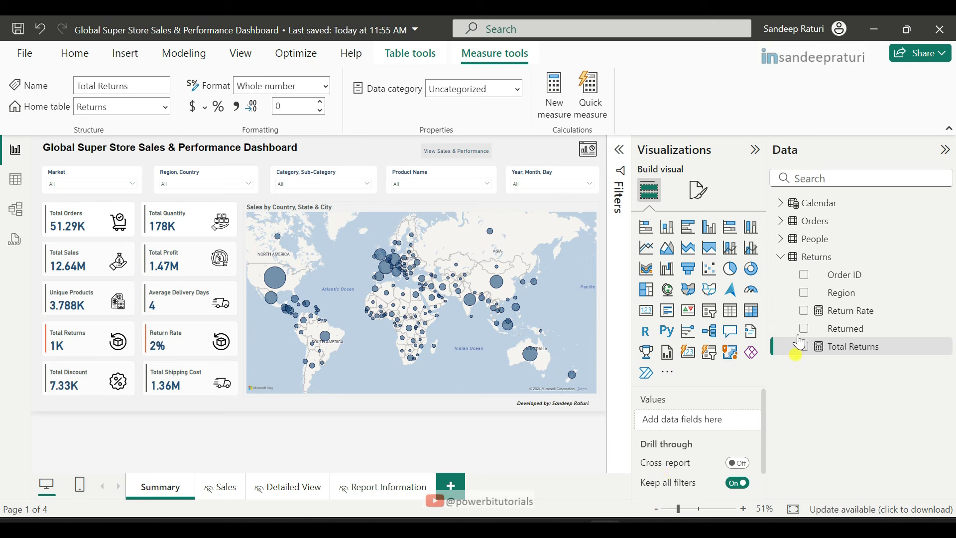
{"action": "left_click", "coordinate": [825, 259]}
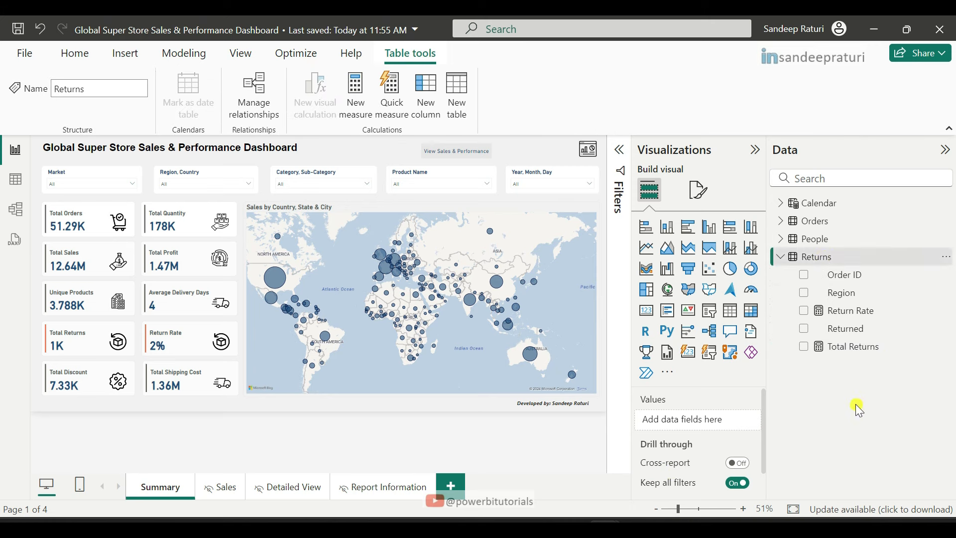
{"action": "left_click", "coordinate": [847, 348]}
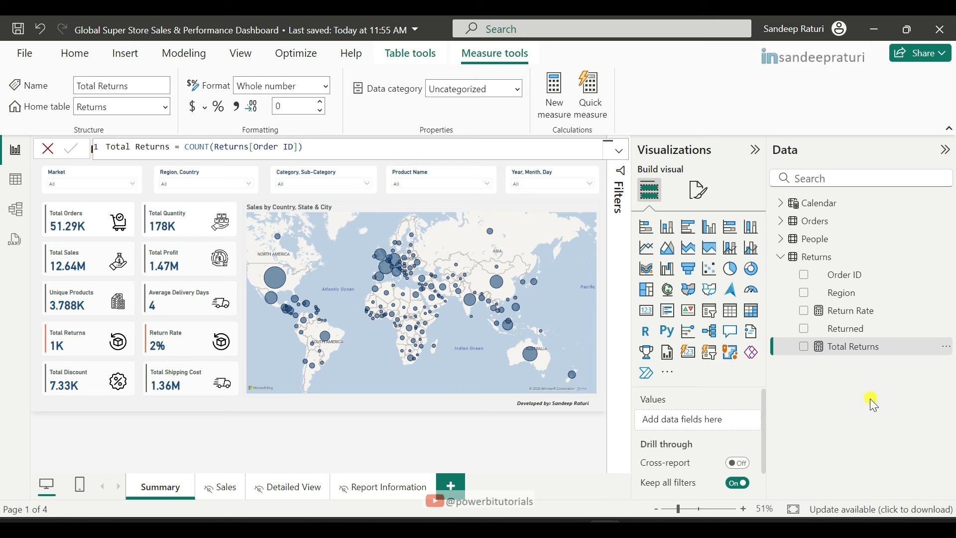
{"action": "left_click", "coordinate": [868, 313]}
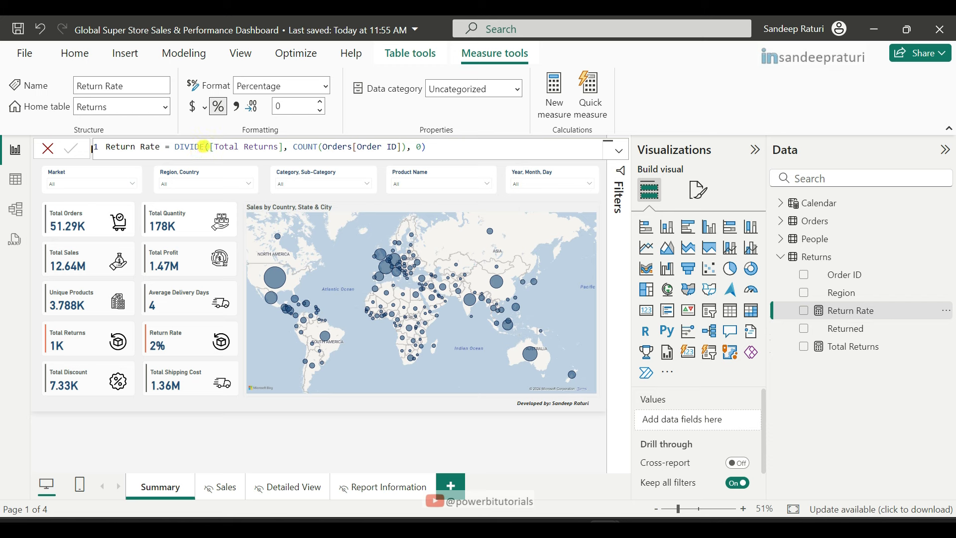
{"action": "left_click_drag", "start_coordinate": [211, 146], "coordinate": [284, 147]}
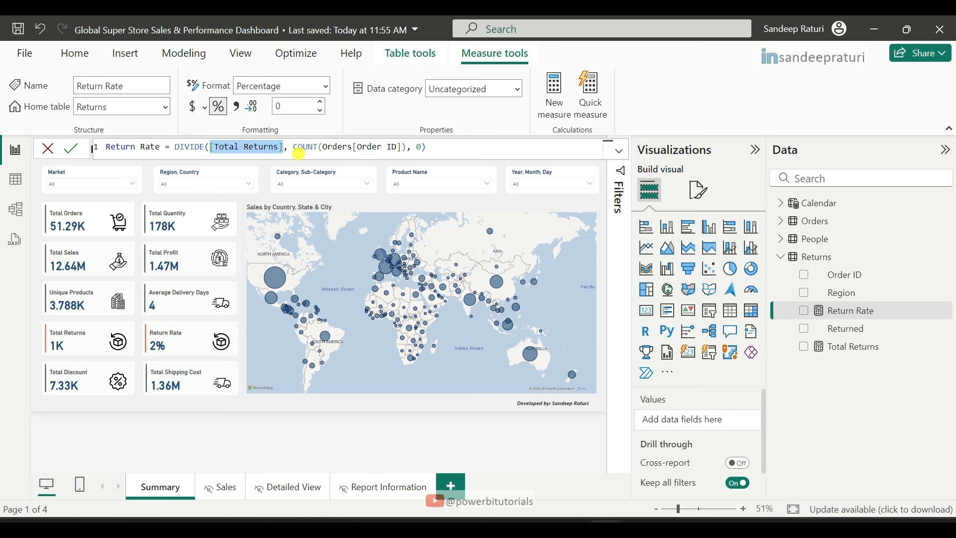
{"action": "key", "text": "Right"}
{"action": "left_click_drag", "start_coordinate": [297, 147], "coordinate": [392, 147]}
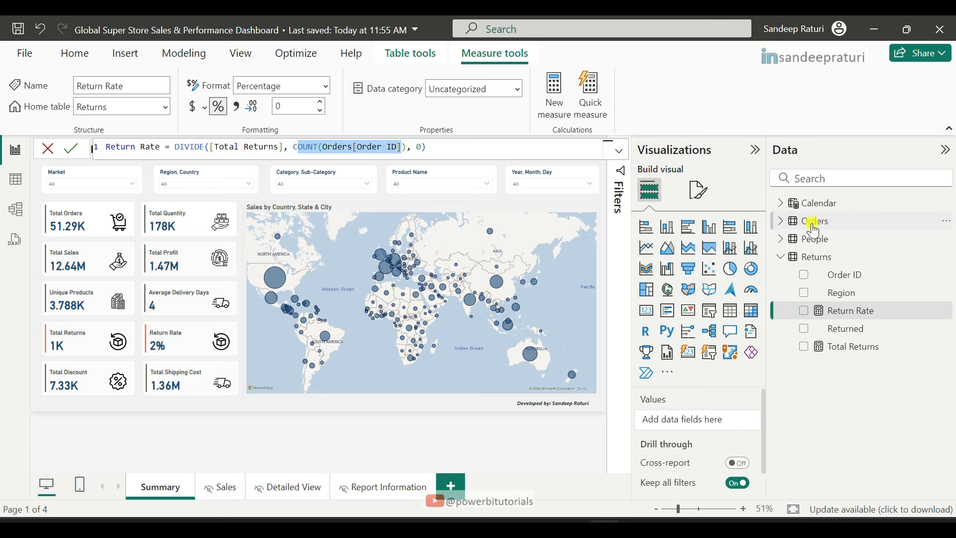
Copy the full Total Returns measure formula from the finished Global Super Store report and switch to the GSS report
{"action": "left_click", "coordinate": [852, 347]}
{"action": "left_click_drag", "start_coordinate": [345, 148], "coordinate": [90, 143]}
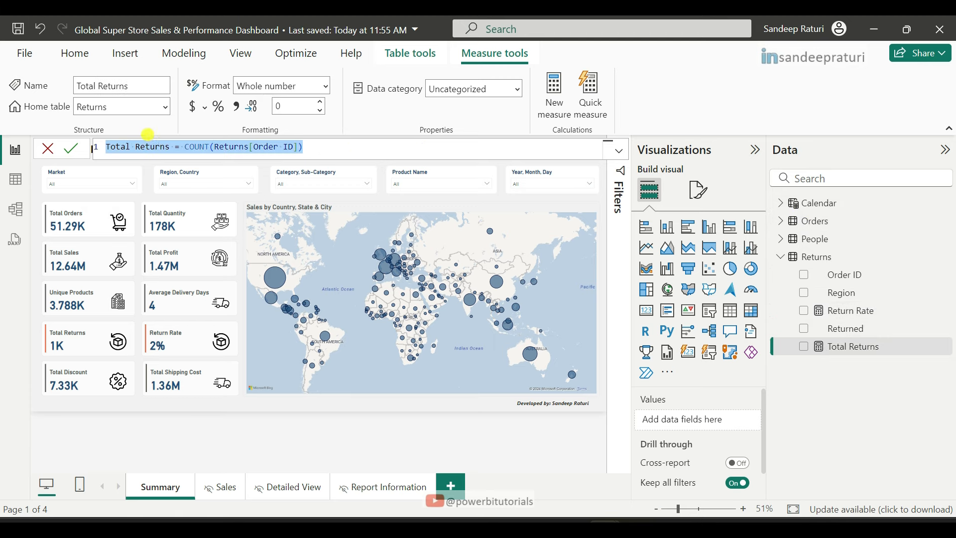
{"action": "mouse_move", "coordinate": [605, 528]}
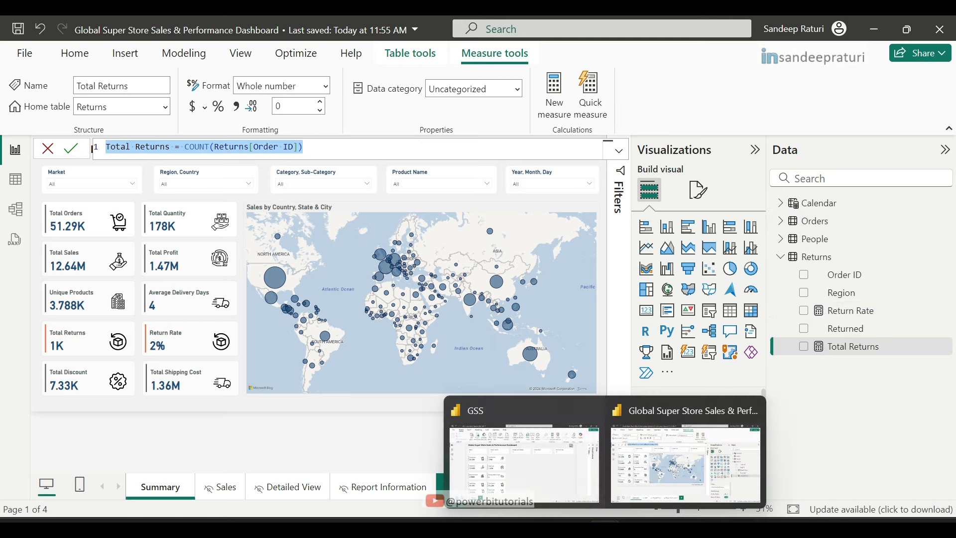
{"action": "left_click", "coordinate": [536, 454]}
Add a measure to the Returns table with the formula Total Returns = COUNT(Returns[Order ID])
{"action": "left_click", "coordinate": [945, 177]}
{"action": "left_click", "coordinate": [837, 203]}
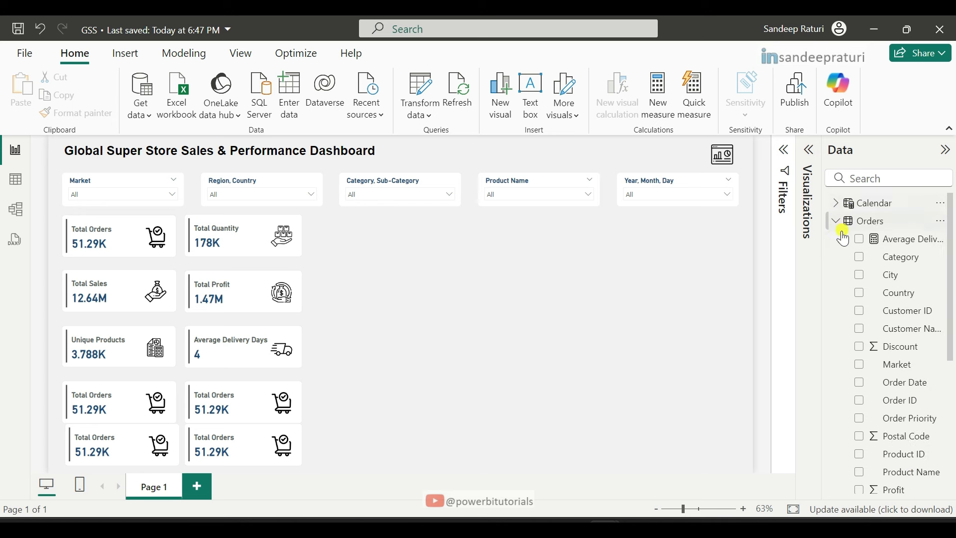
{"action": "left_click", "coordinate": [836, 221]}
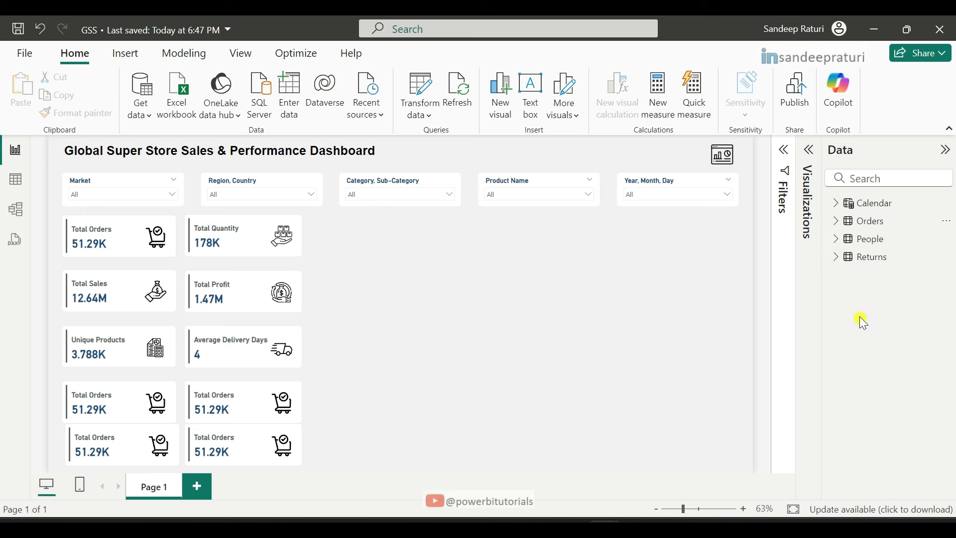
{"action": "left_click", "coordinate": [860, 261]}
{"action": "right_click", "coordinate": [872, 260]}
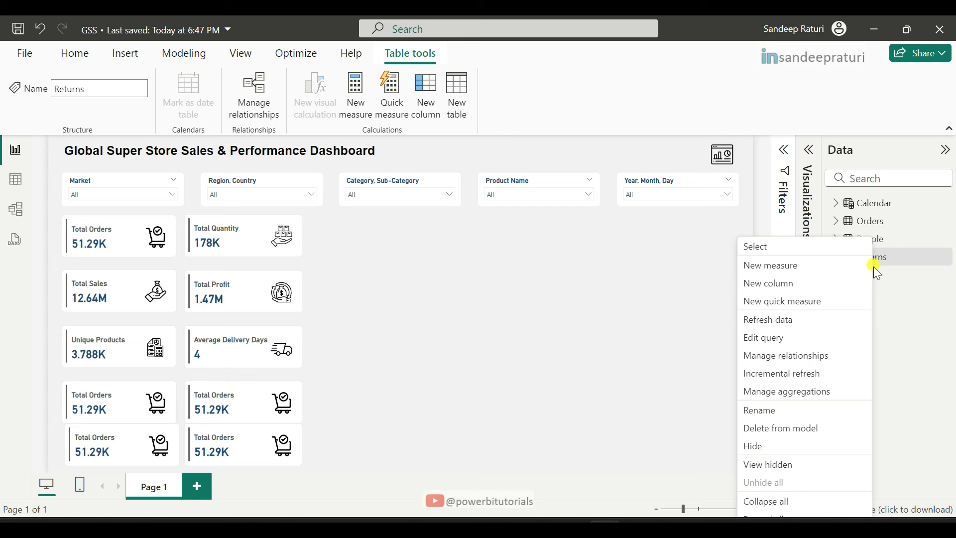
{"action": "left_click", "coordinate": [800, 273]}
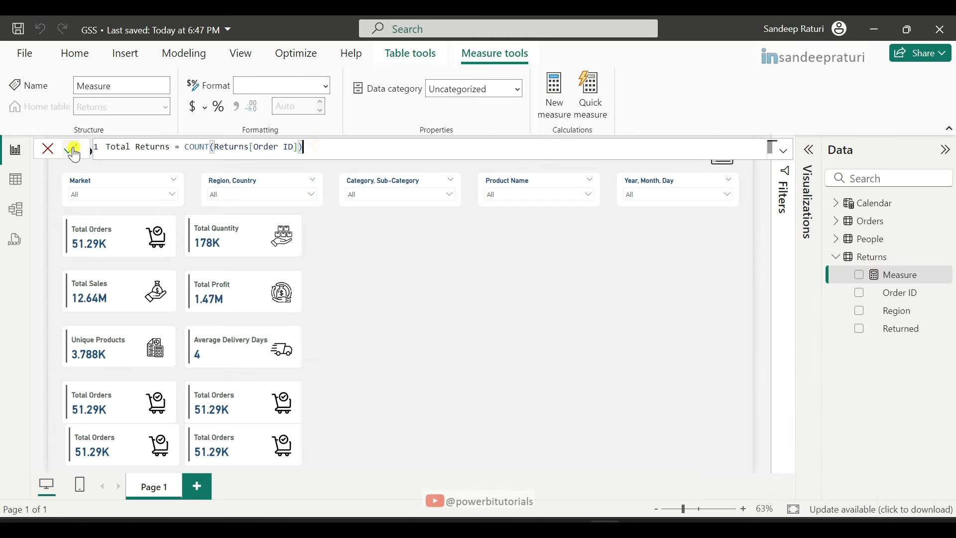
{"action": "left_click", "coordinate": [73, 150]}
Copy the Return Rate measure formula from the finished Global Super Store report and return to the GSS report
{"action": "mouse_move", "coordinate": [616, 520]}
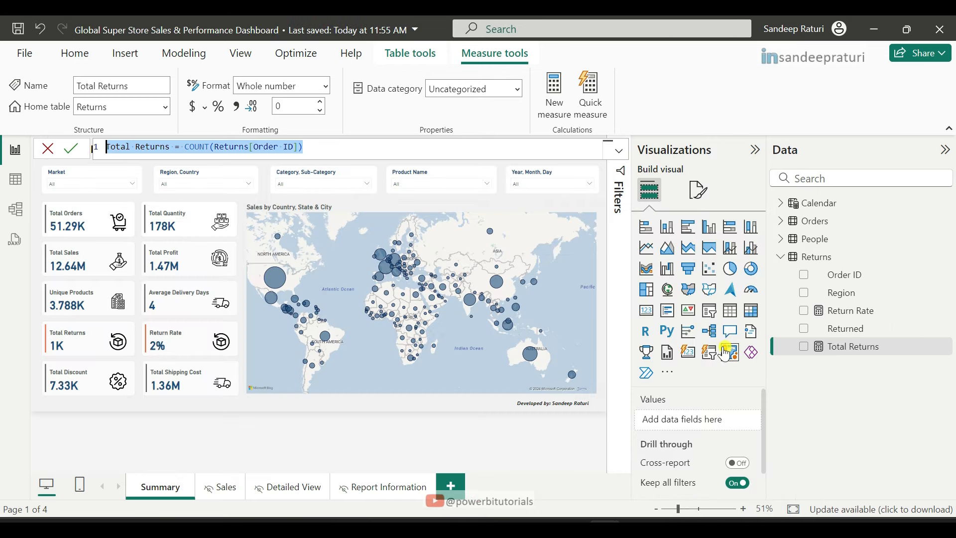
{"action": "left_click", "coordinate": [853, 343]}
{"action": "left_click", "coordinate": [842, 311]}
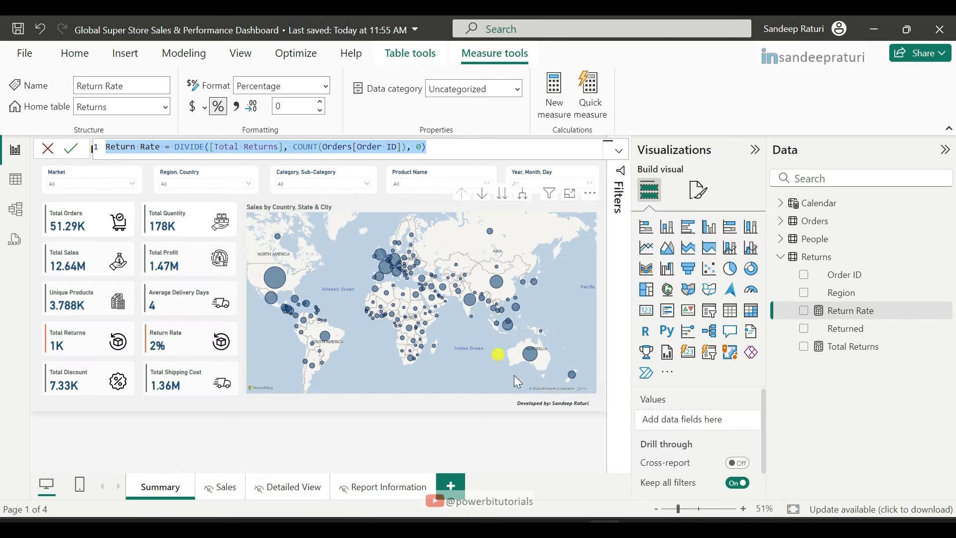
{"action": "mouse_move", "coordinate": [568, 503]}
{"action": "left_click", "coordinate": [528, 458]}
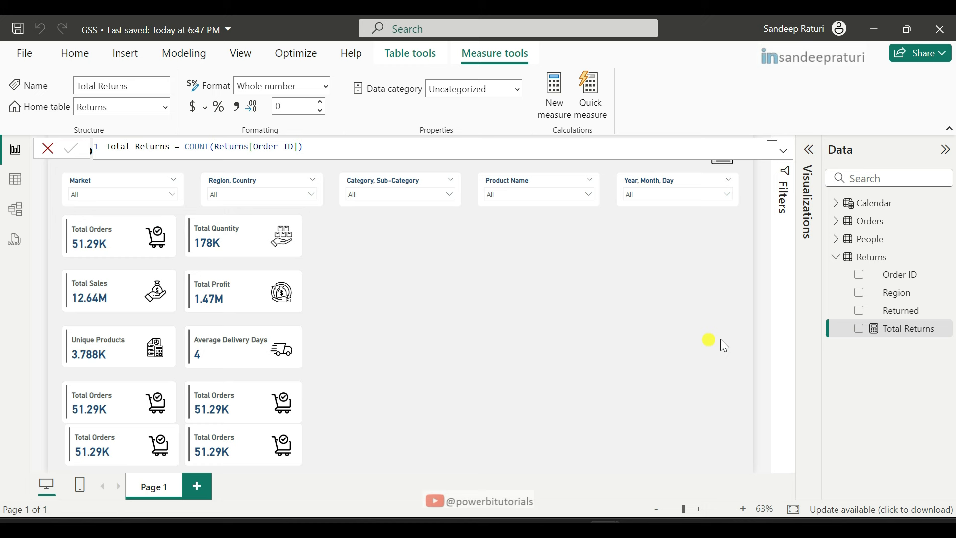
Add a measure to the Returns table with the formula Return Rate = DIVIDE([Total Returns], COUNT(Orders[Order ID]), 0)
{"action": "right_click", "coordinate": [877, 259]}
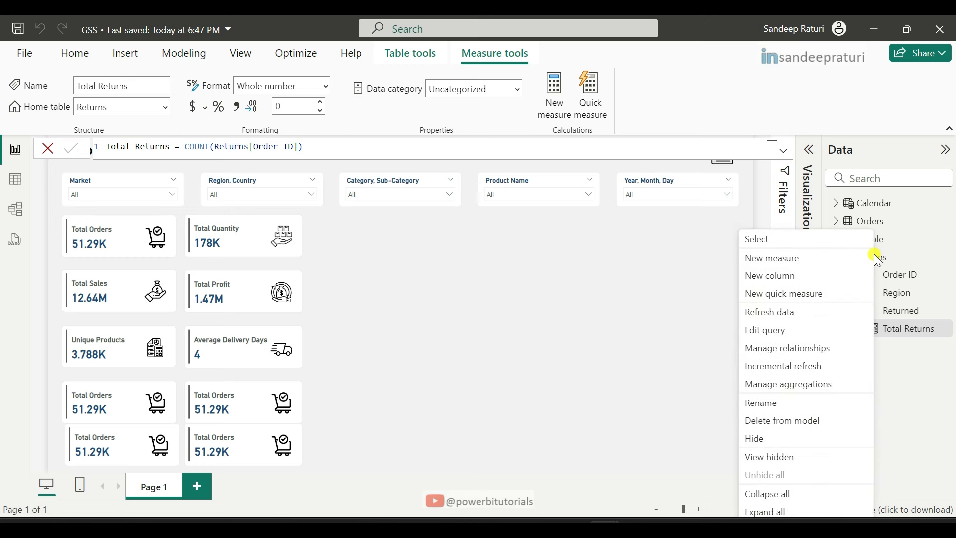
{"action": "left_click", "coordinate": [780, 262]}
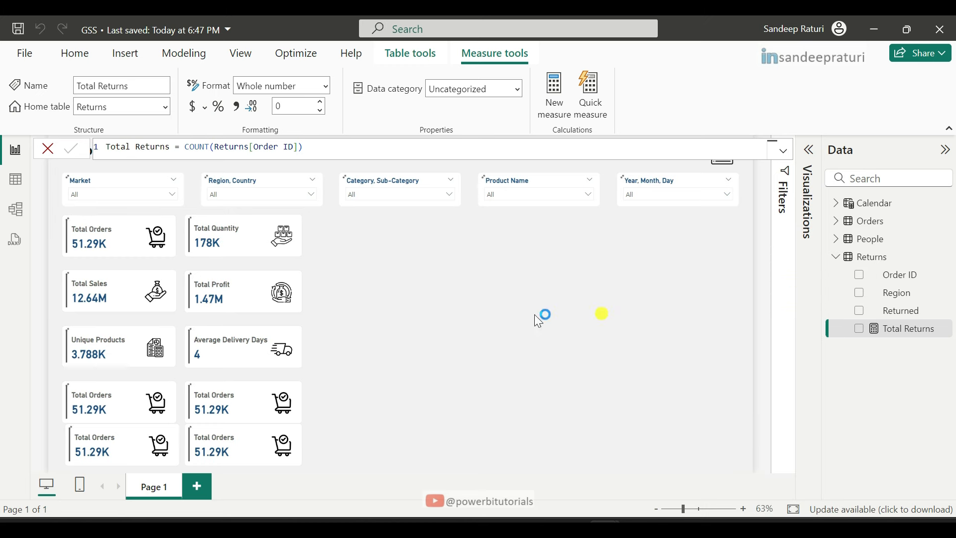
{"action": "type", "text": "Return Rate = DIVIDE([Total Returns], COUNT(Orders[Order ID]), 0)"}
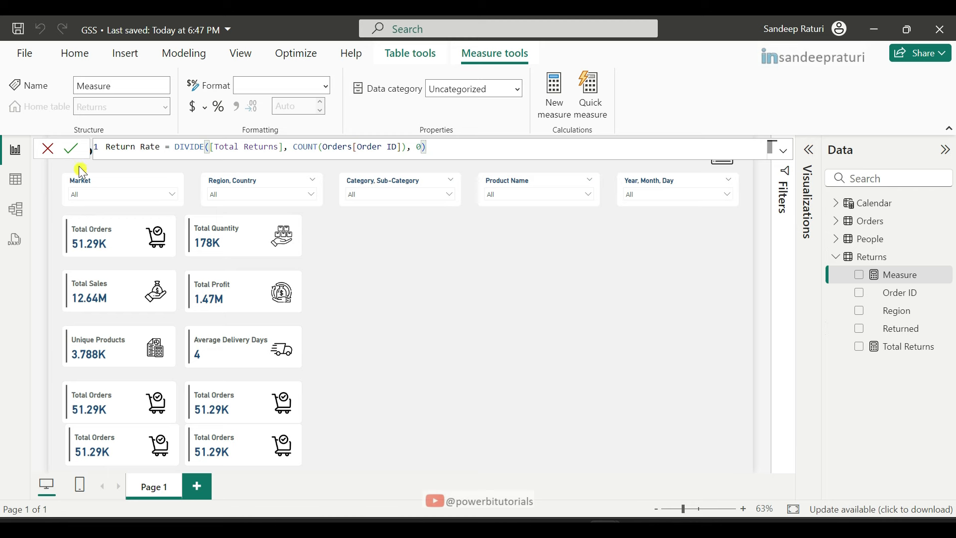
{"action": "left_click", "coordinate": [72, 149]}
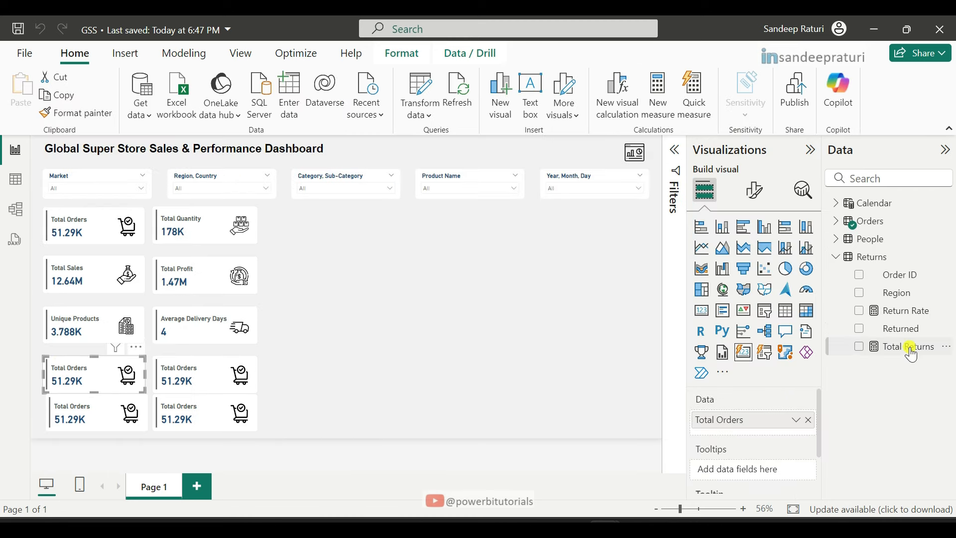
In the fourth card row, replace Total Orders with Total Returns on the first card and with Return Rate on the second
{"action": "left_click_drag", "start_coordinate": [912, 355], "coordinate": [773, 432]}
{"action": "left_click", "coordinate": [810, 419]}
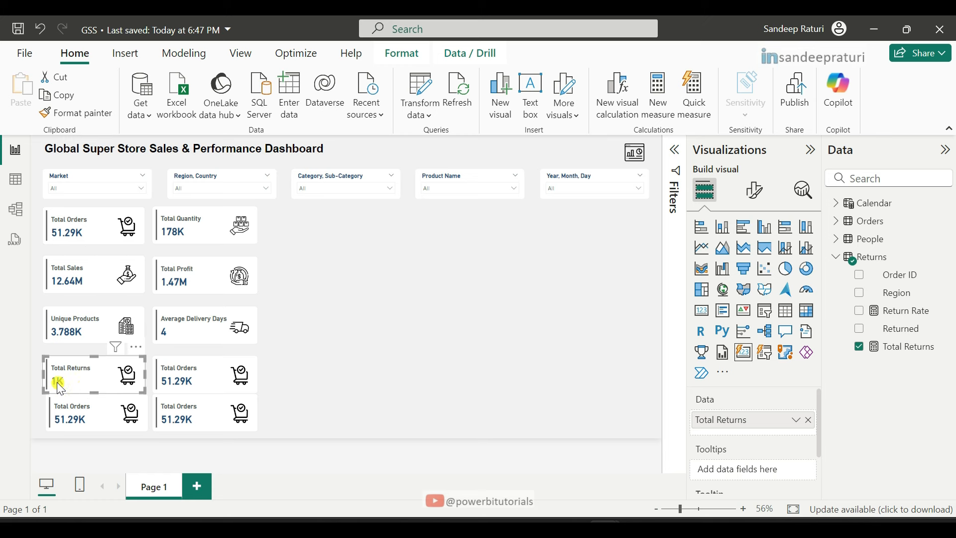
{"action": "left_click", "coordinate": [206, 379]}
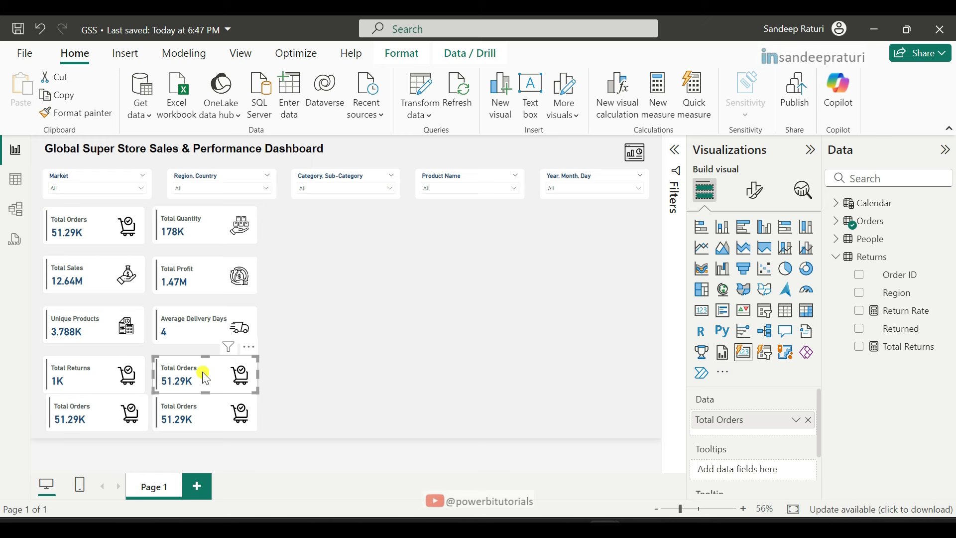
{"action": "left_click", "coordinate": [810, 420]}
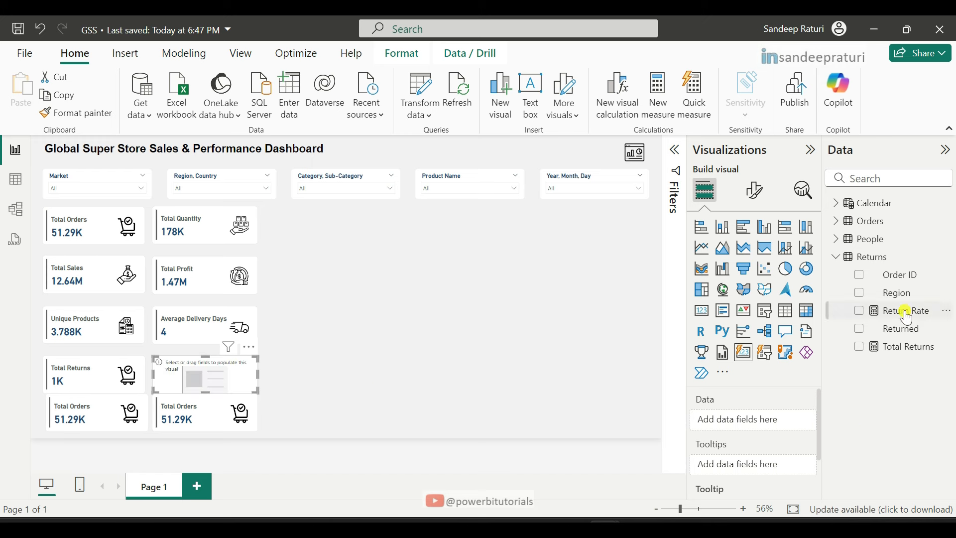
{"action": "left_click_drag", "start_coordinate": [908, 318], "coordinate": [782, 427]}
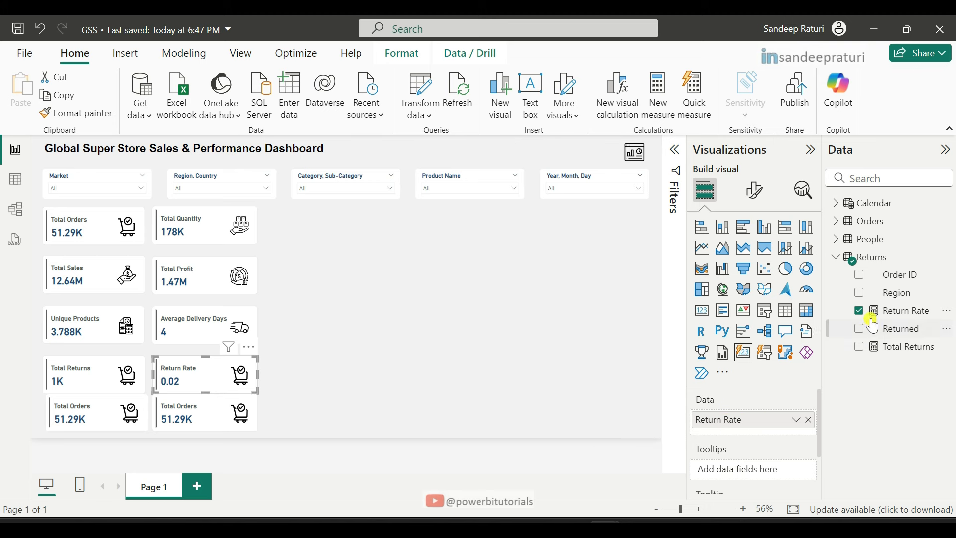
Format the Return Rate measure as Percentage
{"action": "left_click", "coordinate": [890, 312]}
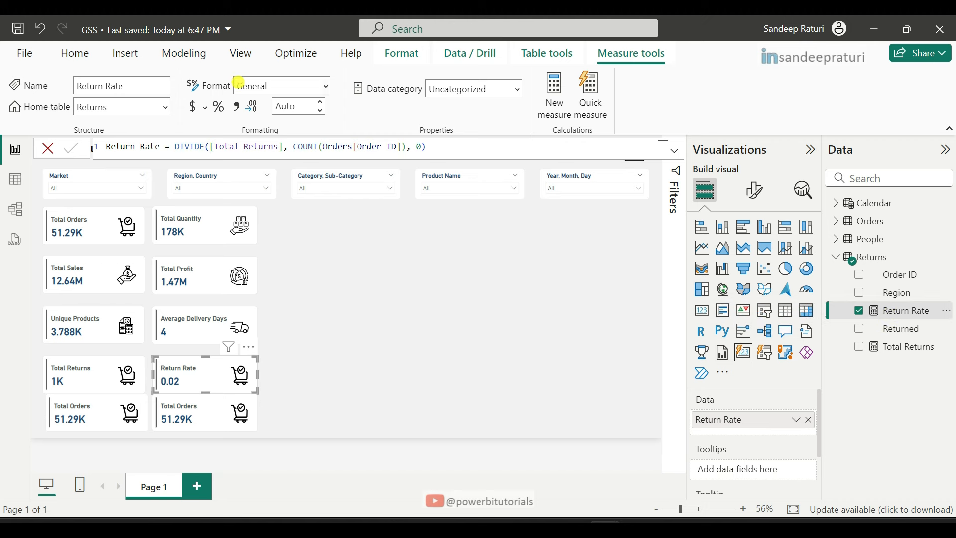
{"action": "left_click", "coordinate": [328, 90]}
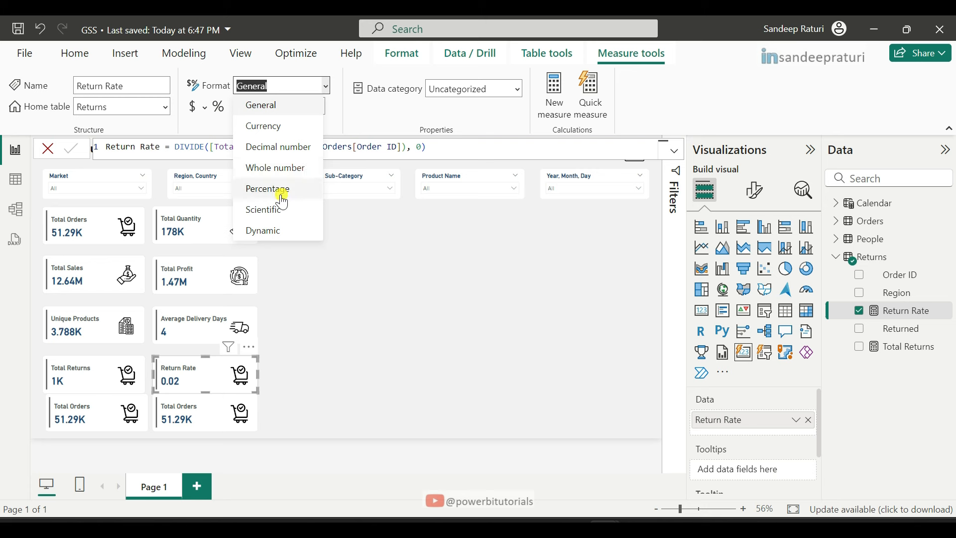
{"action": "left_click", "coordinate": [399, 226]}
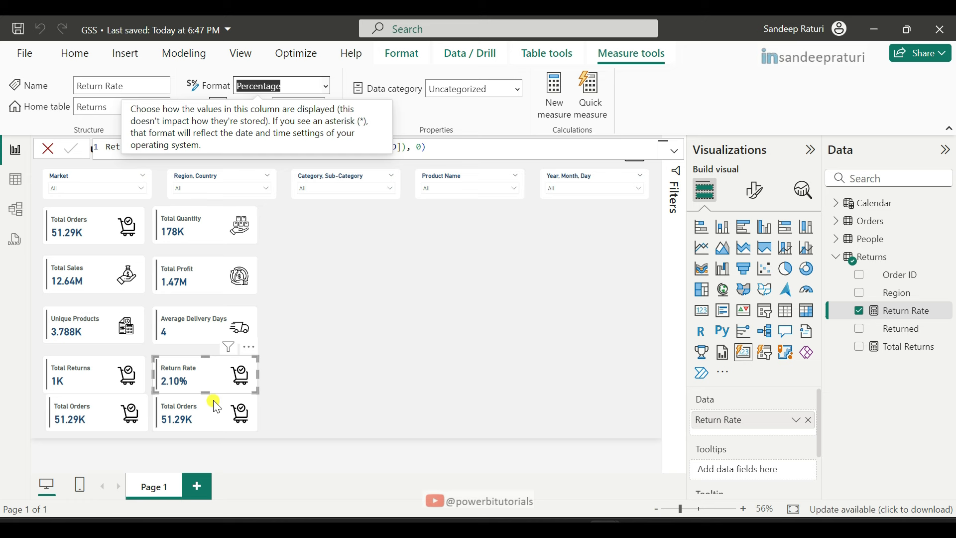
{"action": "left_click", "coordinate": [344, 401]}
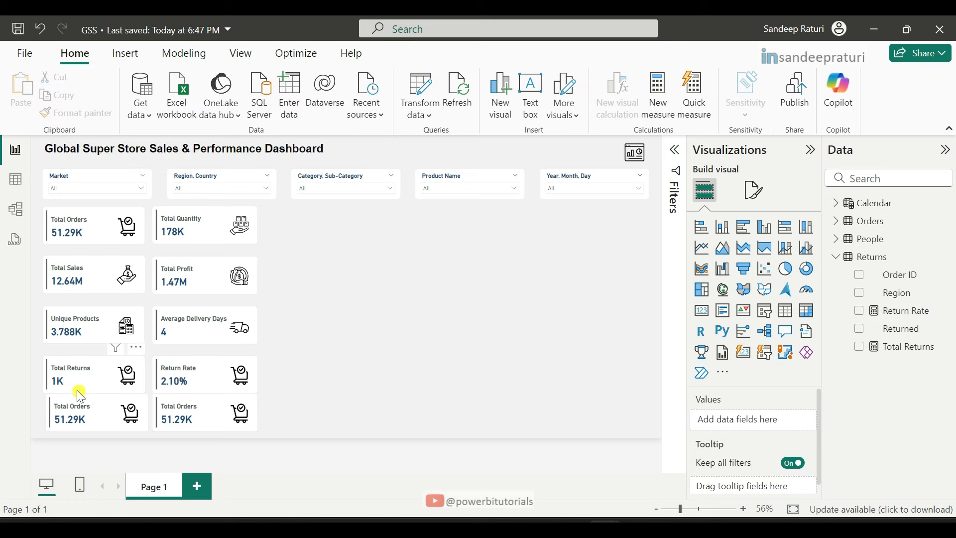
Change the accent bar colour of the Total Returns and Return Rate cards to orange-red #F64408
{"action": "left_click", "coordinate": [100, 376]}
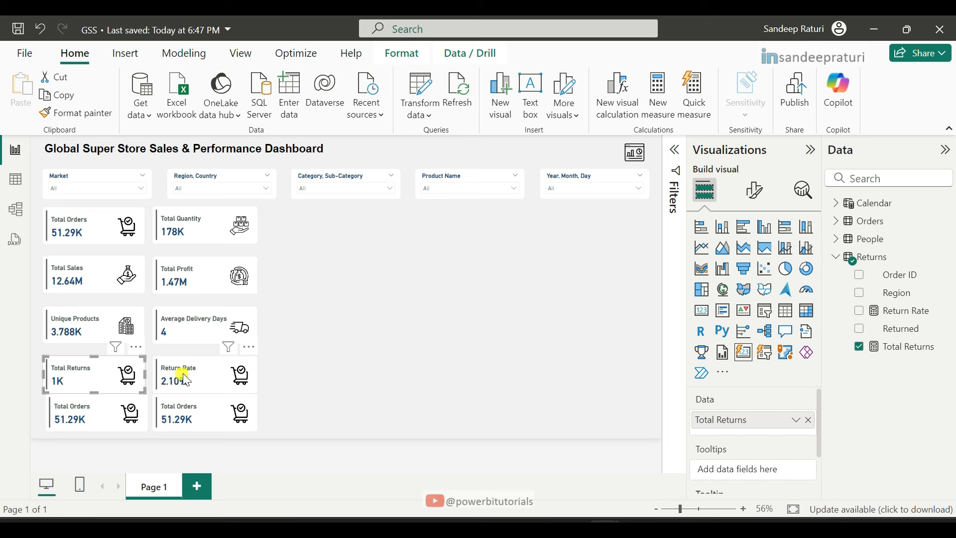
{"action": "left_click", "coordinate": [186, 378], "text": "ctrl"}
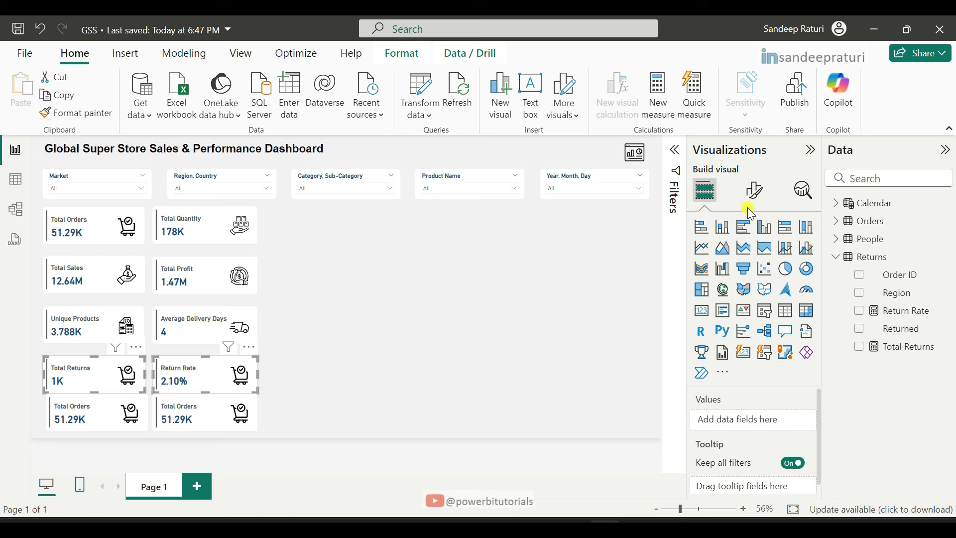
{"action": "left_click", "coordinate": [766, 203]}
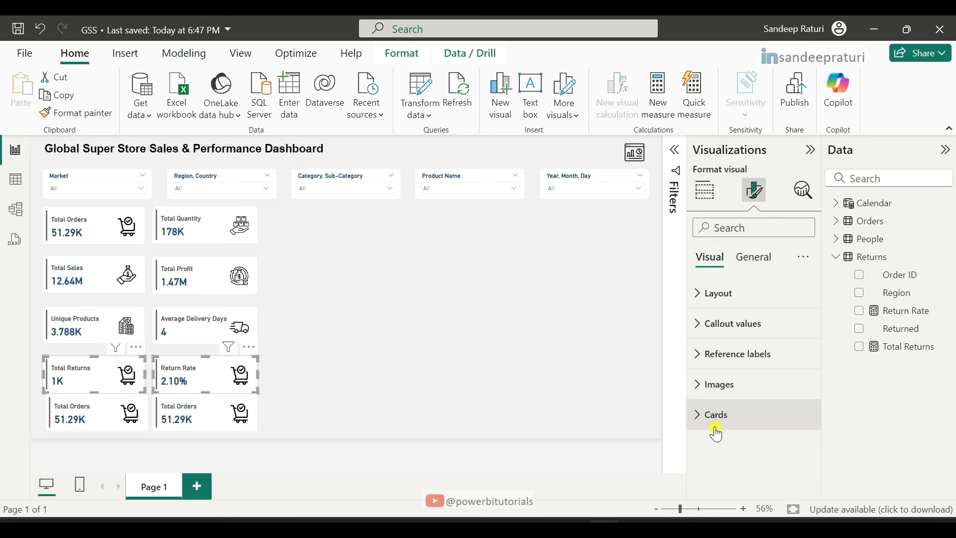
{"action": "left_click", "coordinate": [698, 423]}
{"action": "scroll", "coordinate": [736, 432], "scroll_direction": "down", "scroll_amount": 5}
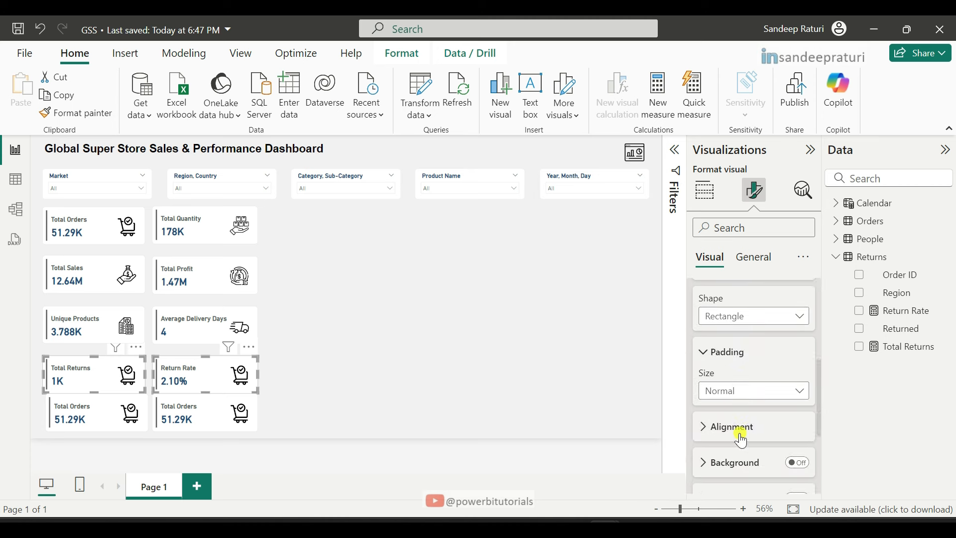
{"action": "scroll", "coordinate": [742, 445], "scroll_direction": "down", "scroll_amount": 3}
{"action": "left_click", "coordinate": [707, 456]}
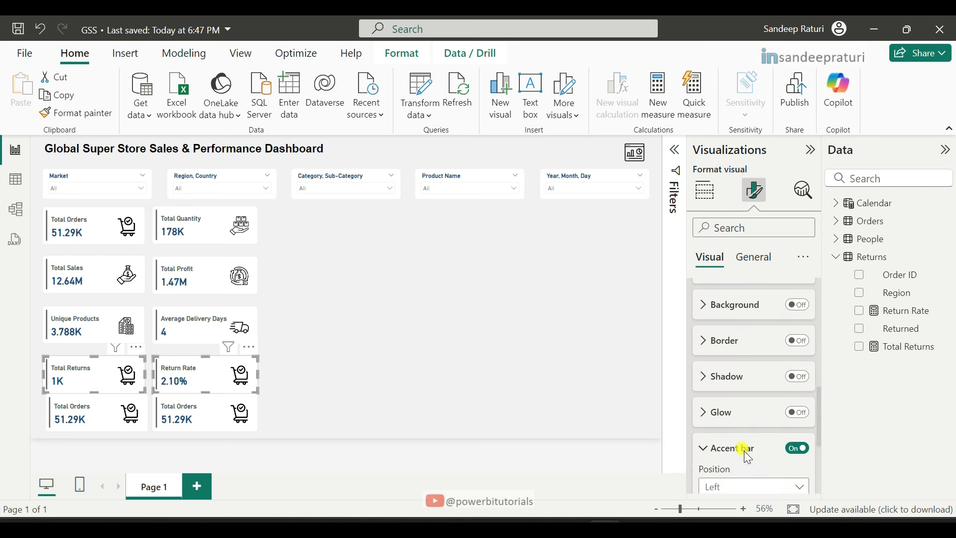
{"action": "scroll", "coordinate": [740, 446], "scroll_direction": "down", "scroll_amount": 3}
{"action": "left_click", "coordinate": [731, 367]}
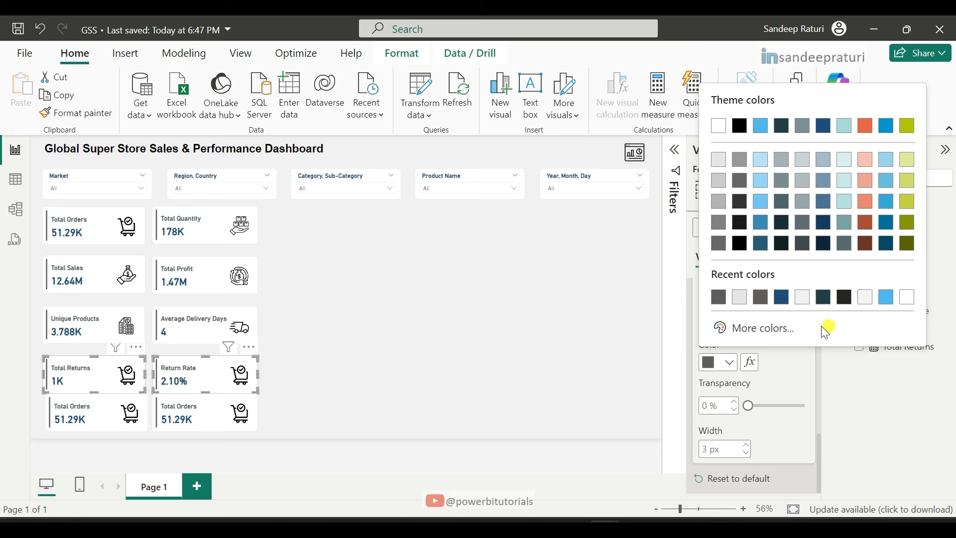
{"action": "left_click", "coordinate": [786, 330]}
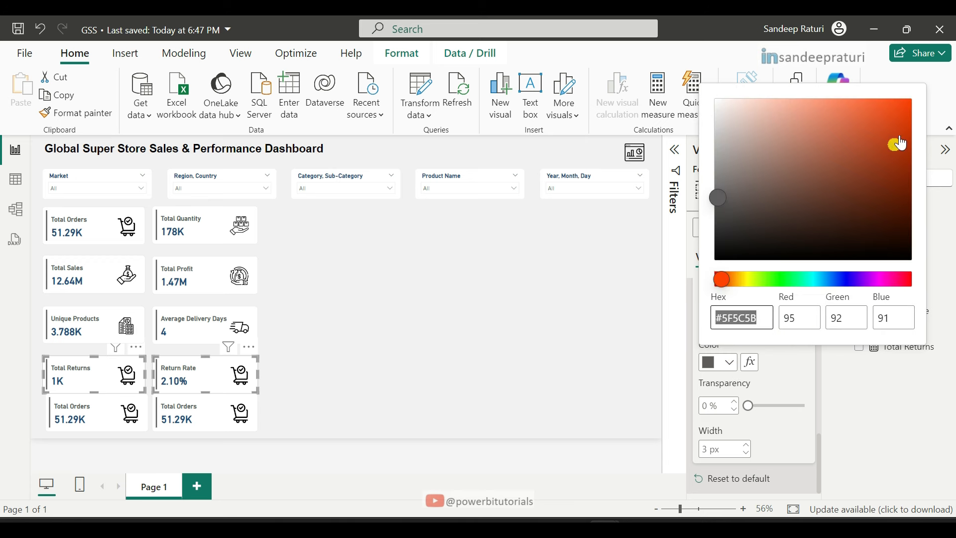
{"action": "left_click", "coordinate": [903, 106]}
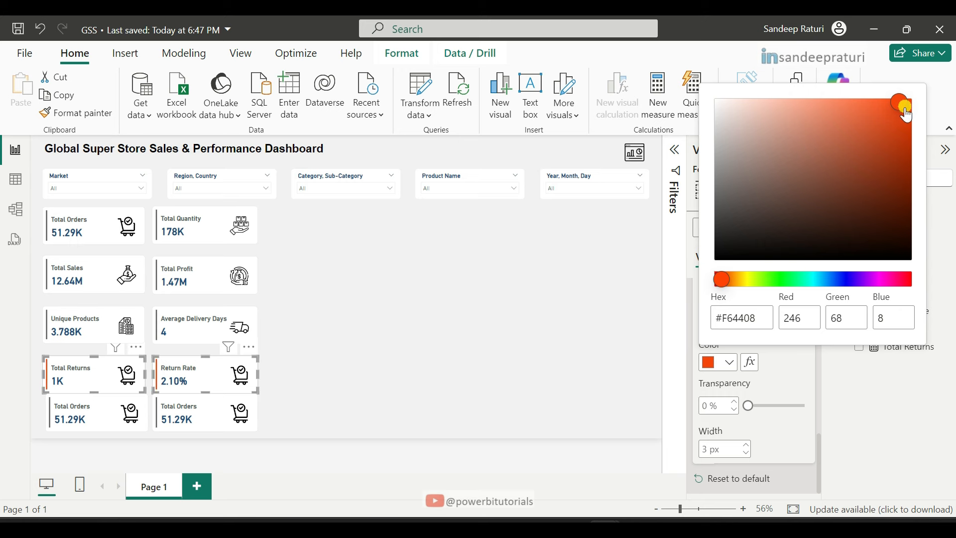
{"action": "left_click", "coordinate": [795, 383]}
{"action": "left_click", "coordinate": [381, 380]}
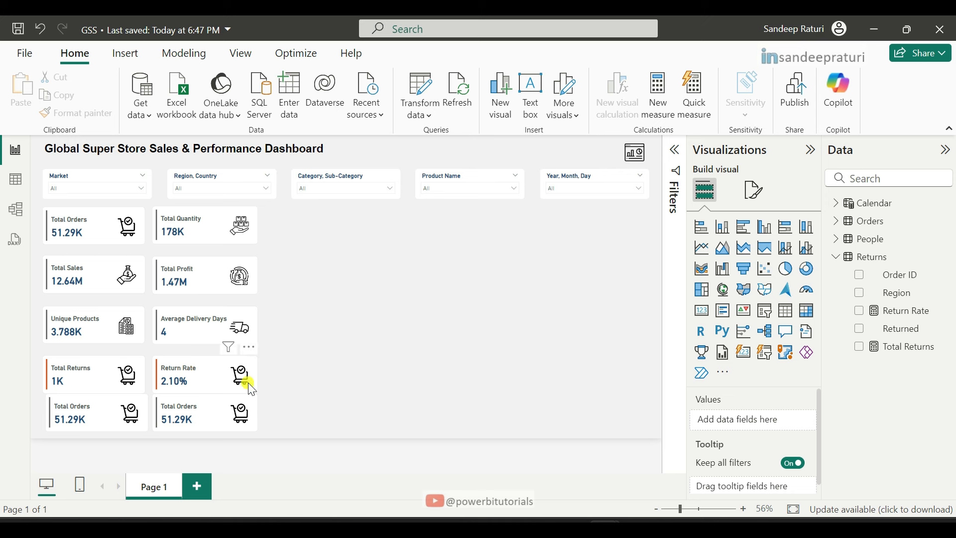
Replace the checkout.png icon on the Total Returns card with product-return.png
{"action": "left_click", "coordinate": [99, 383]}
{"action": "left_click", "coordinate": [769, 199]}
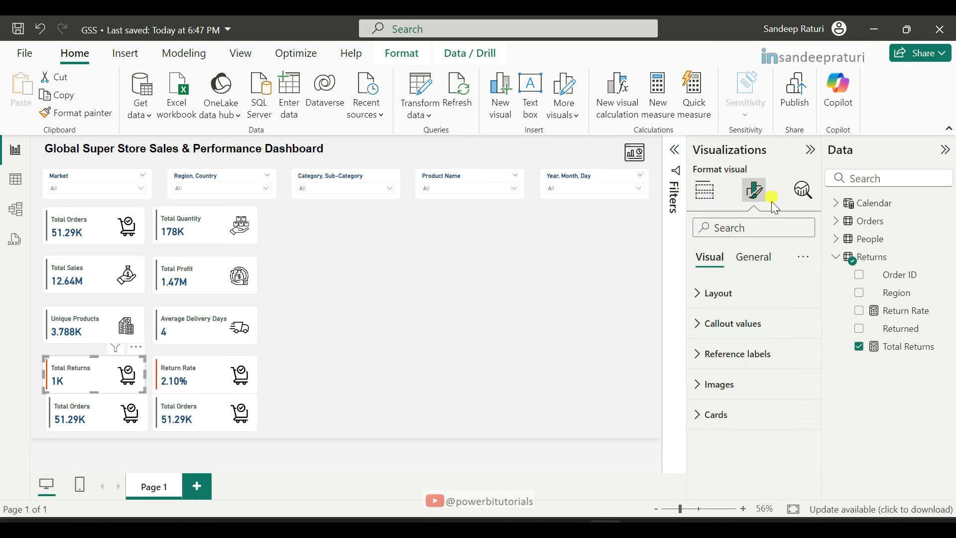
{"action": "left_click", "coordinate": [695, 386]}
{"action": "scroll", "coordinate": [773, 402], "scroll_direction": "down", "scroll_amount": 1}
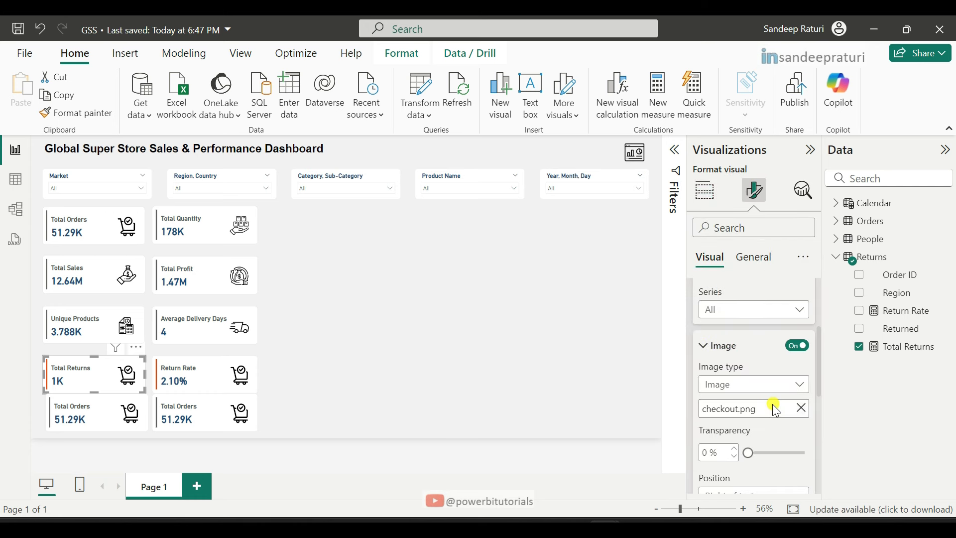
{"action": "scroll", "coordinate": [773, 405], "scroll_direction": "down", "scroll_amount": 2}
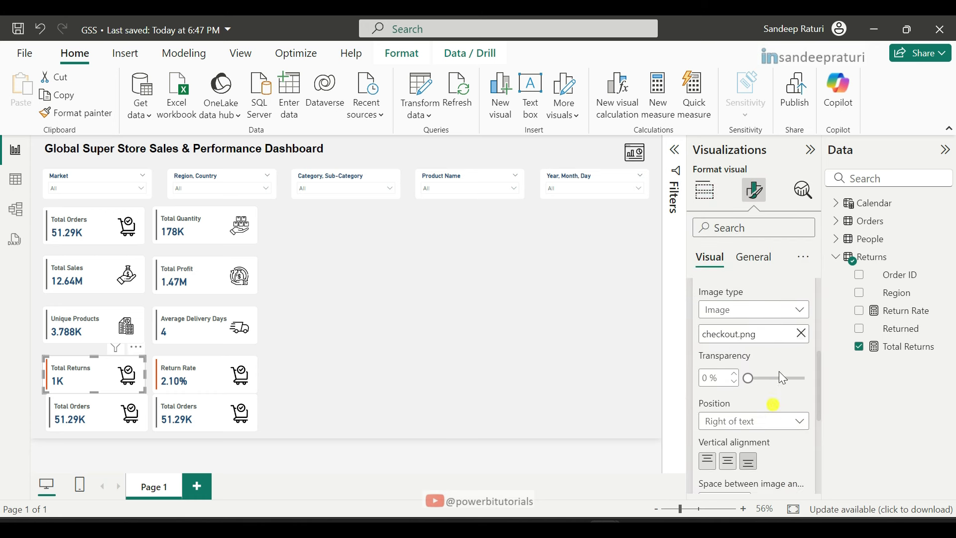
{"action": "left_click", "coordinate": [803, 334]}
{"action": "left_click", "coordinate": [802, 334]}
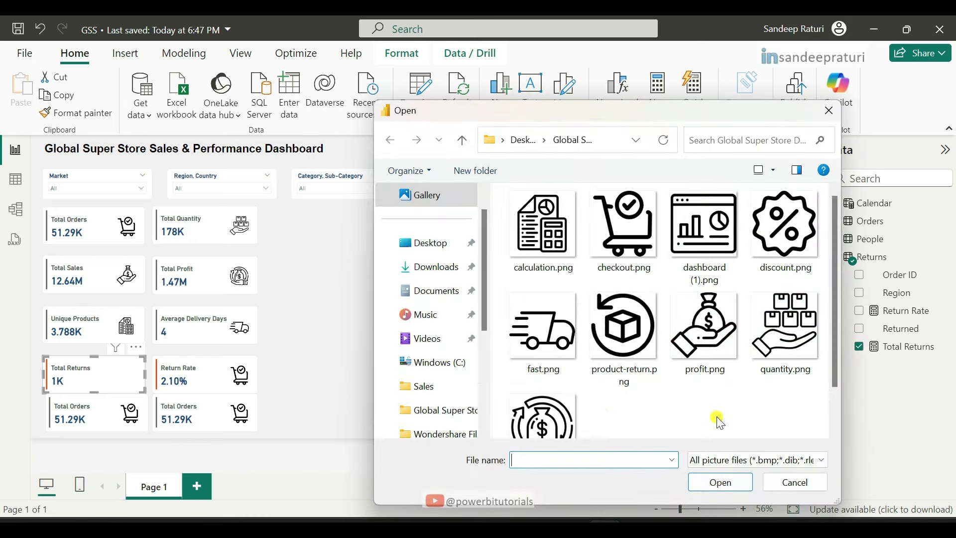
{"action": "left_click", "coordinate": [618, 328]}
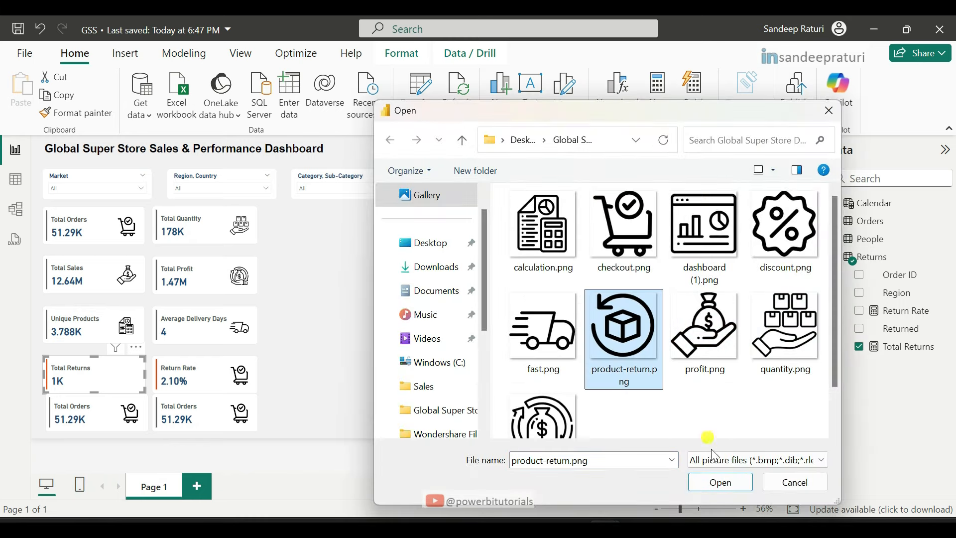
{"action": "left_click", "coordinate": [720, 486]}
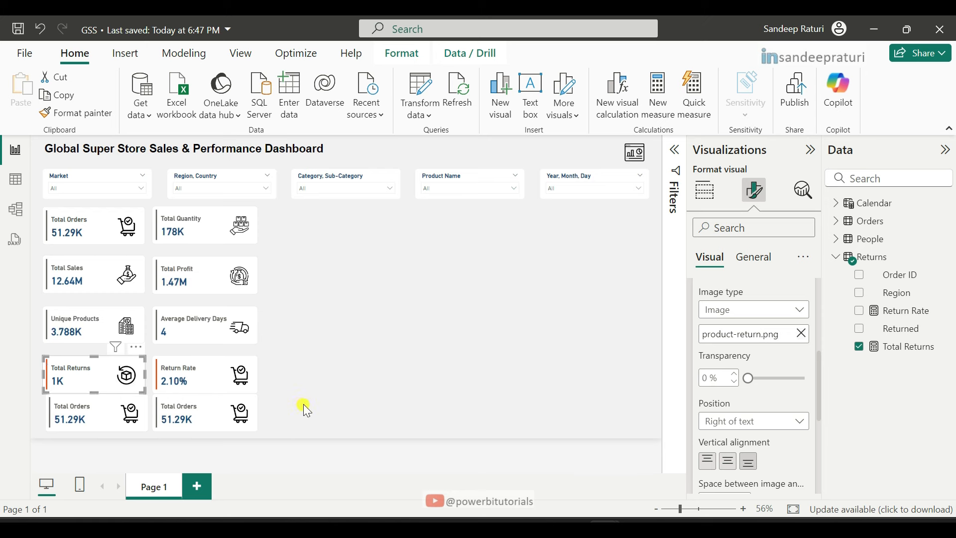
Replace the Return Rate card's icon with product-return.png and deselect the card
{"action": "left_click", "coordinate": [202, 377]}
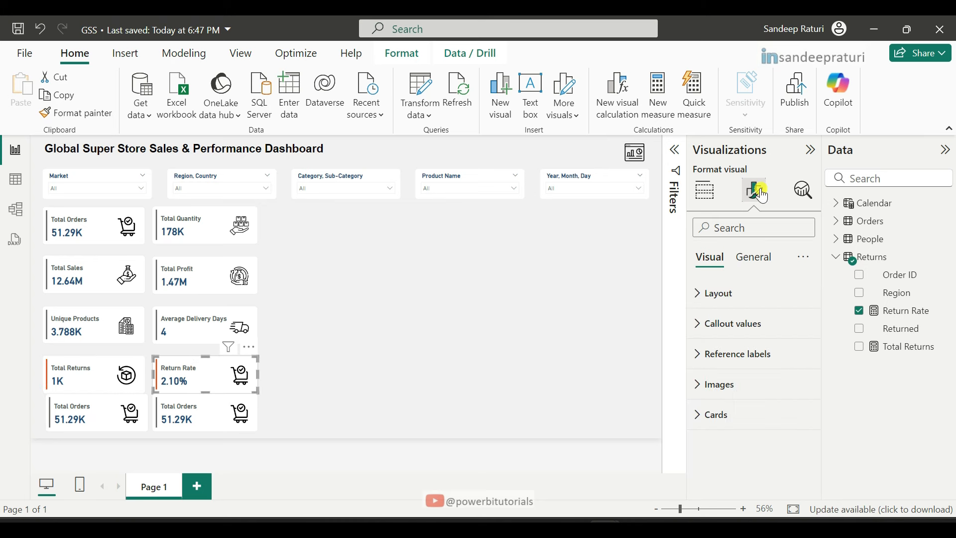
{"action": "left_click", "coordinate": [745, 382]}
{"action": "scroll", "coordinate": [794, 399], "scroll_direction": "down", "scroll_amount": 3}
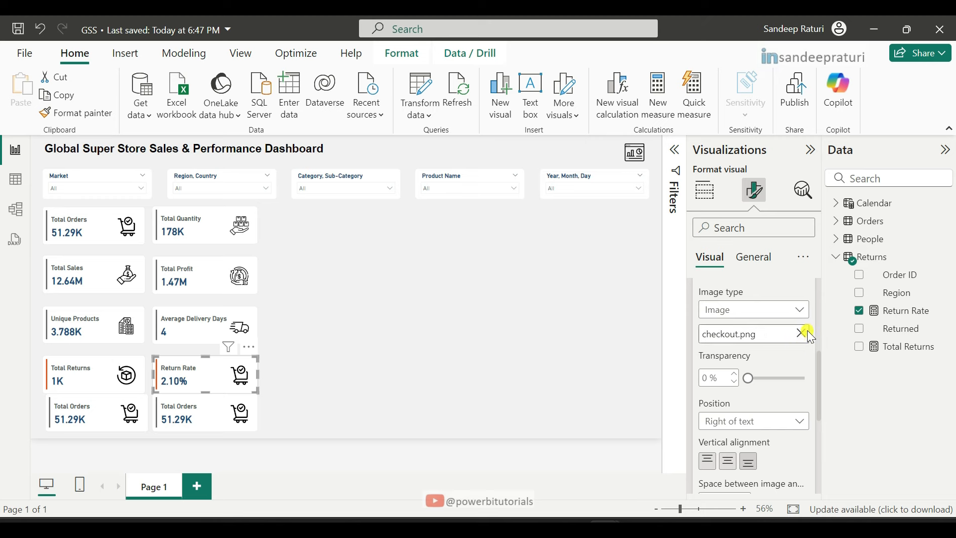
{"action": "left_click", "coordinate": [803, 333]}
{"action": "left_click", "coordinate": [802, 334]}
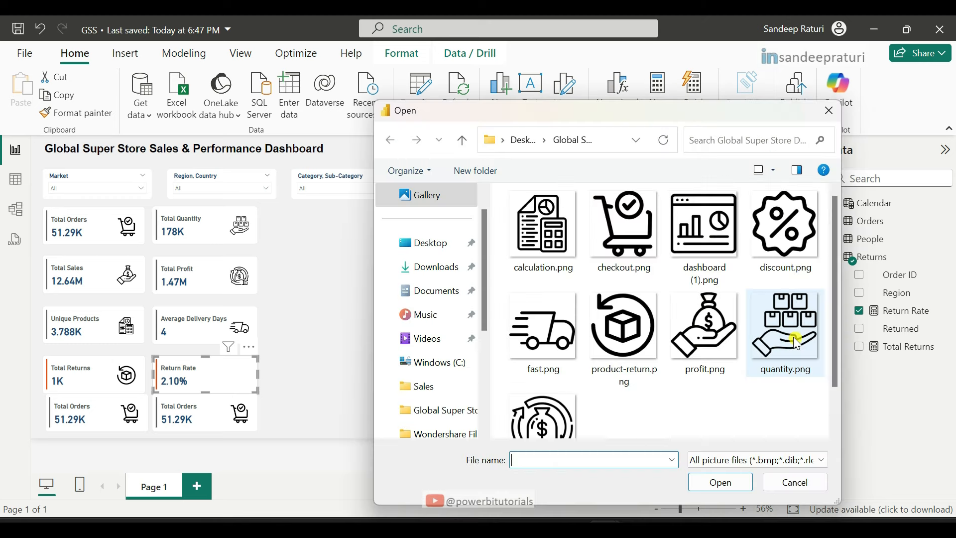
{"action": "left_click", "coordinate": [636, 348]}
{"action": "left_click", "coordinate": [707, 483]}
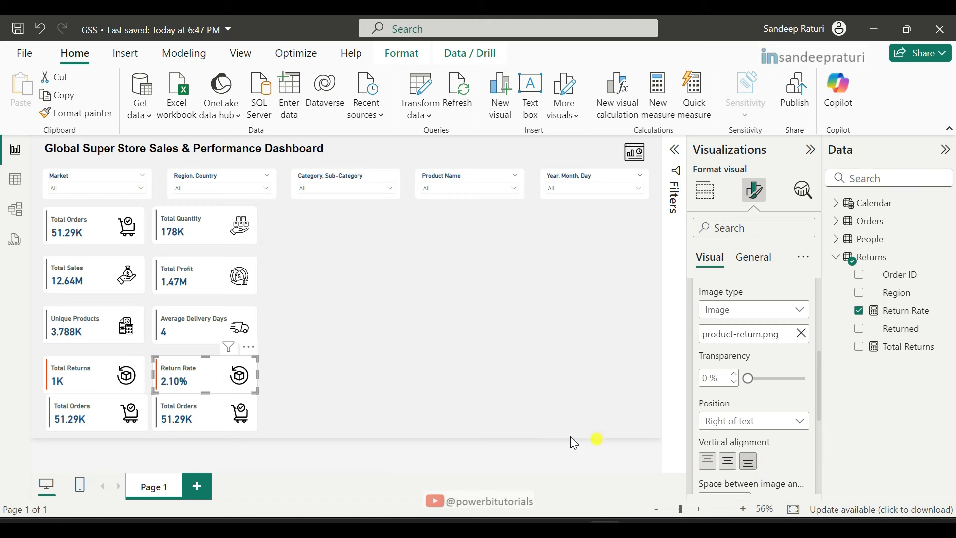
{"action": "left_click", "coordinate": [376, 387]}
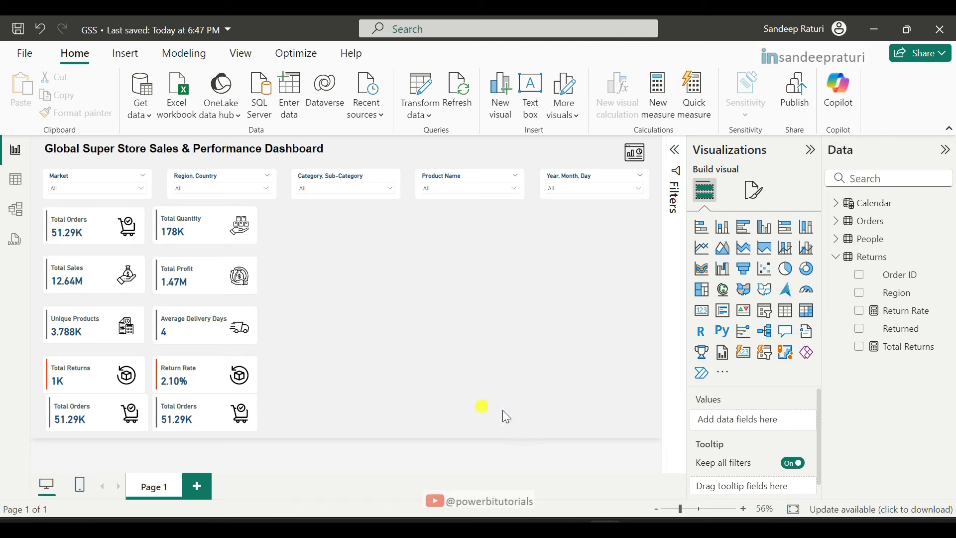
Consult the required KPIs slide in PowerPoint and, back in Power BI, replace Total Orders with Discount on the first card of the fifth row
{"action": "left_click", "coordinate": [573, 529]}
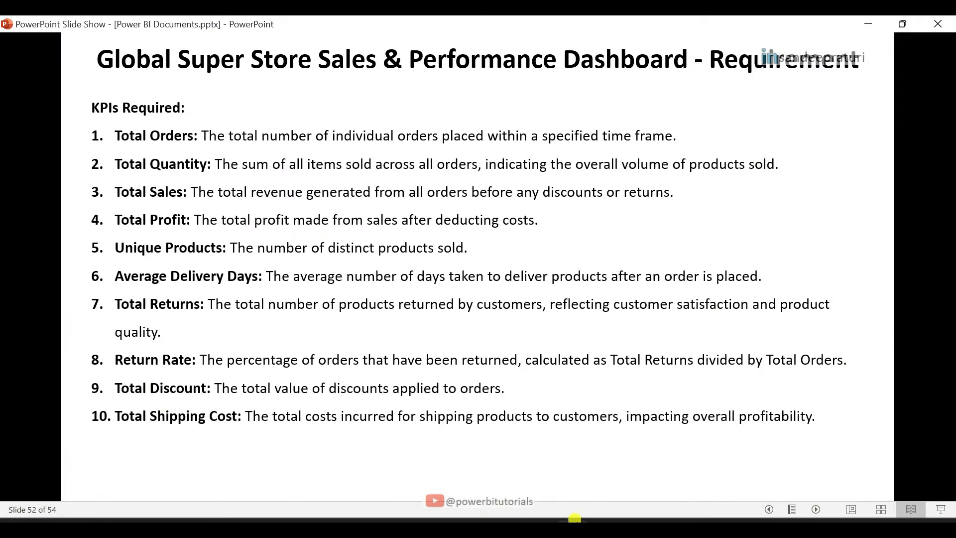
{"action": "left_click", "coordinate": [604, 529]}
{"action": "left_click", "coordinate": [520, 474]}
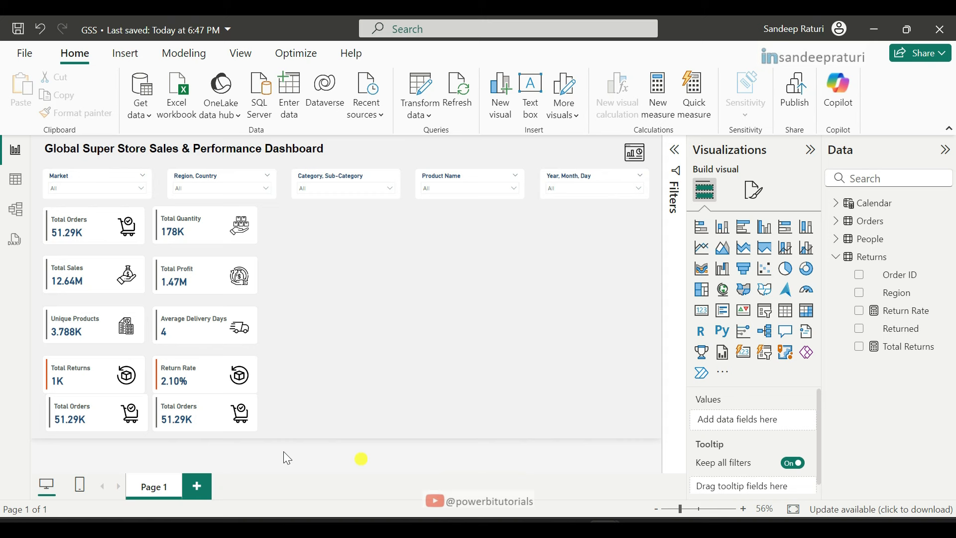
{"action": "left_click", "coordinate": [66, 418]}
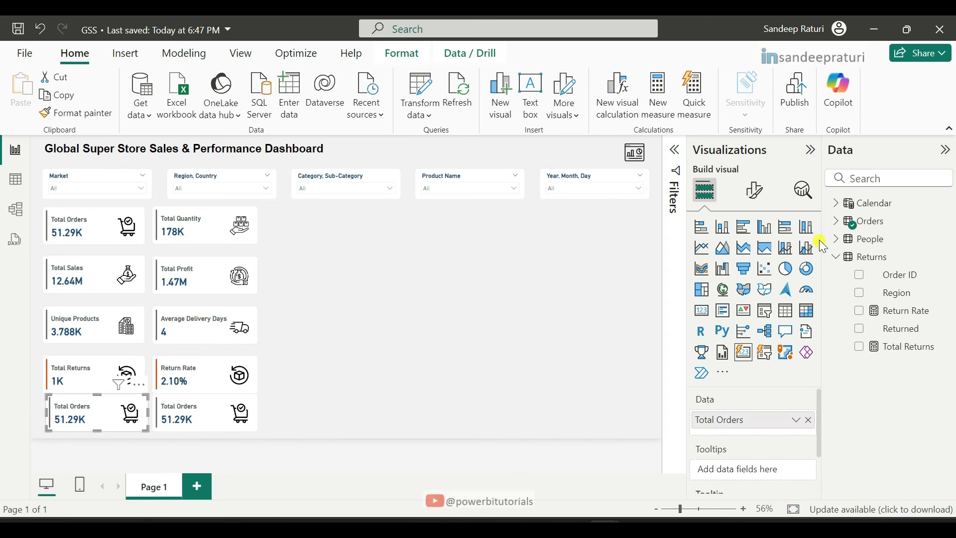
{"action": "left_click", "coordinate": [837, 222]}
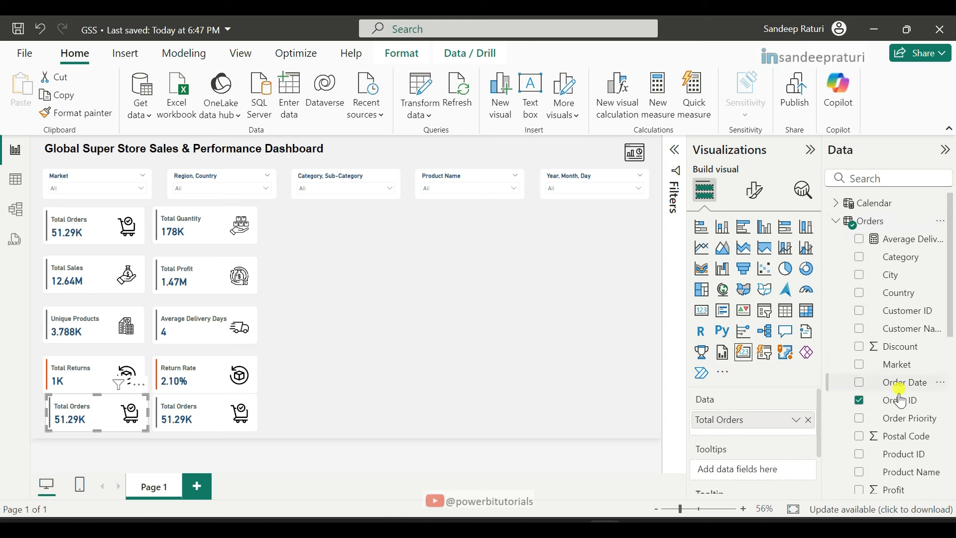
{"action": "scroll", "coordinate": [909, 431], "scroll_direction": "down", "scroll_amount": 8}
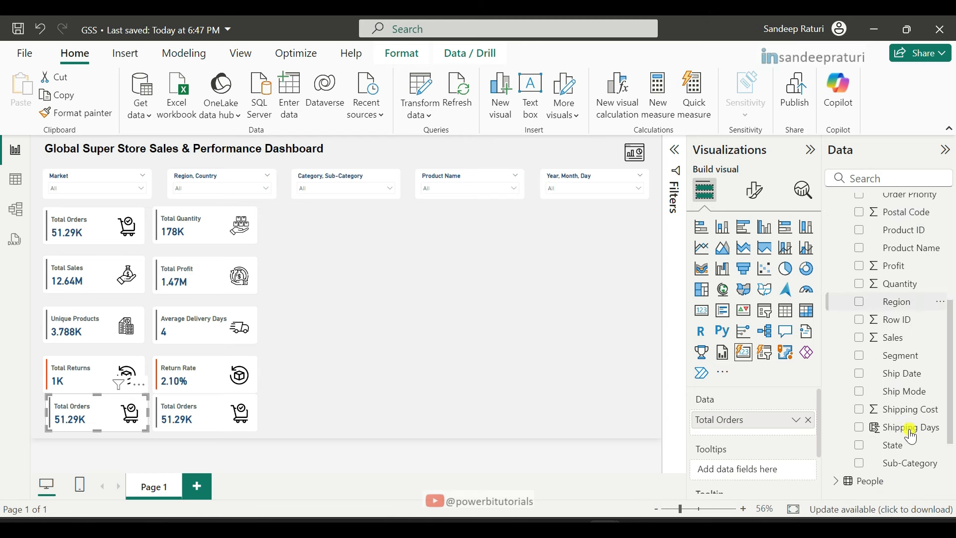
{"action": "scroll", "coordinate": [912, 435], "scroll_direction": "up", "scroll_amount": 8}
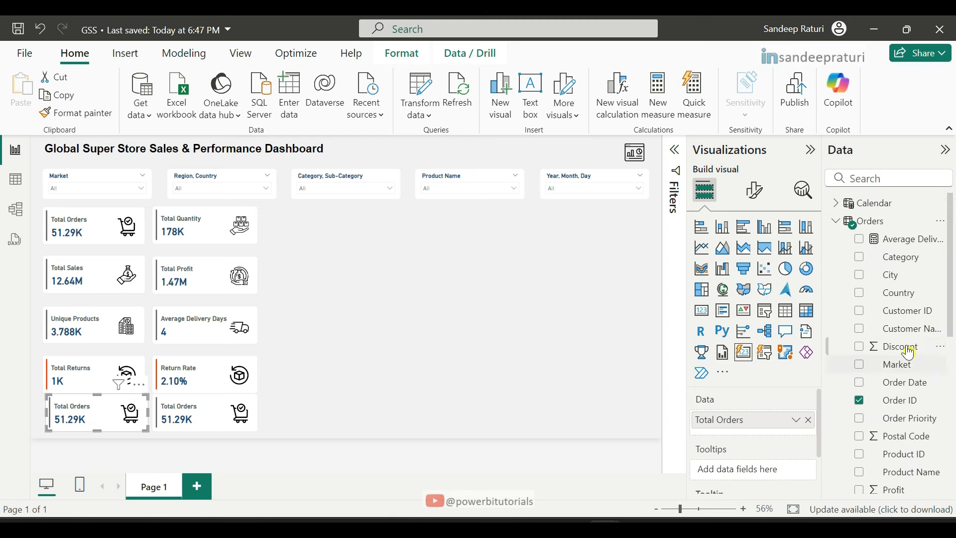
{"action": "left_click_drag", "start_coordinate": [909, 350], "coordinate": [791, 421]}
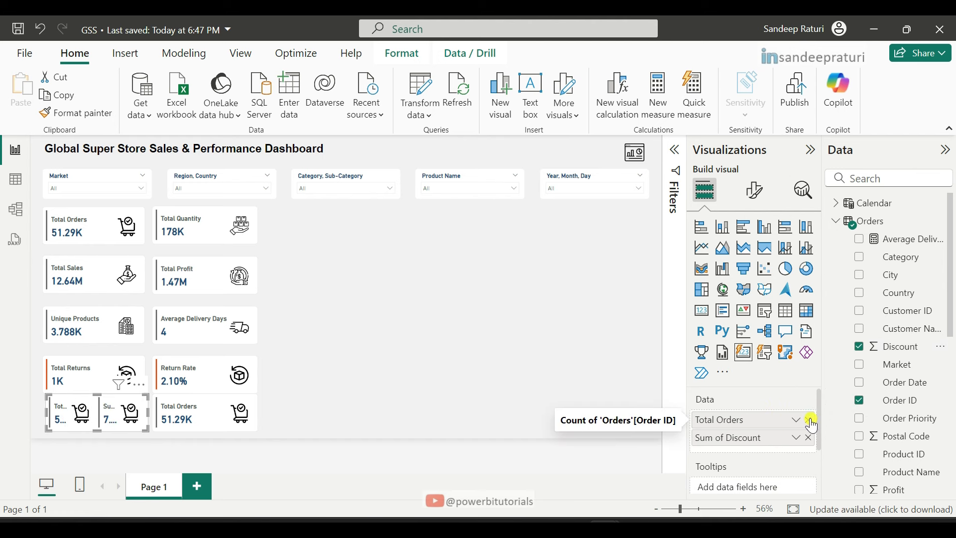
{"action": "left_click", "coordinate": [810, 422]}
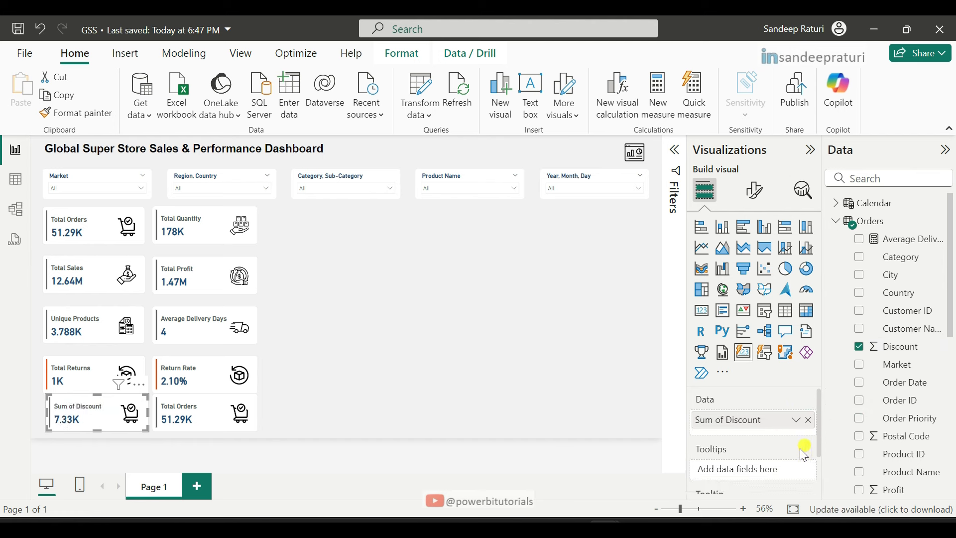
Rename the Sum of Discount field on the card as Total Discount and check its aggregation type
{"action": "double_click", "coordinate": [741, 422]}
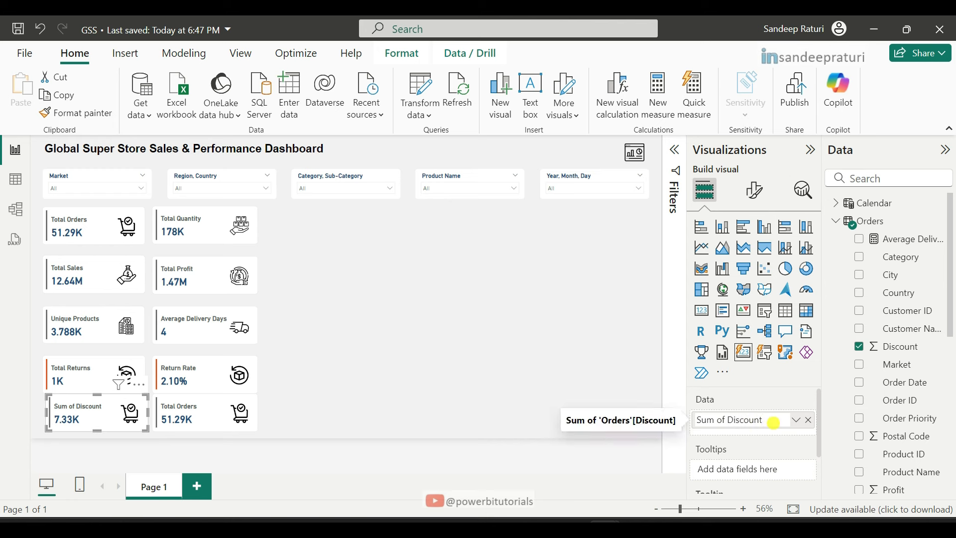
{"action": "left_click_drag", "start_coordinate": [769, 423], "coordinate": [695, 433]}
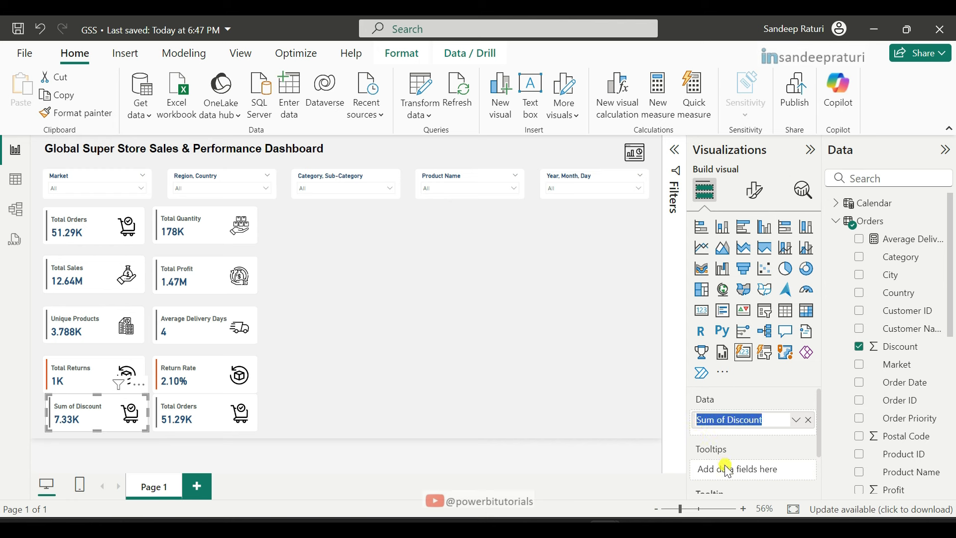
{"action": "type", "text": "Total Discount"}
{"action": "key", "text": "Return"}
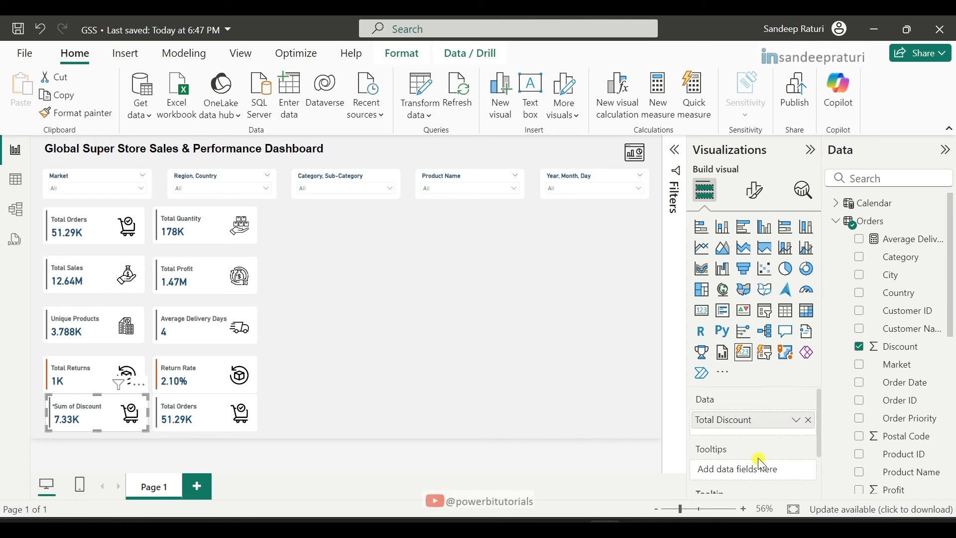
{"action": "right_click", "coordinate": [731, 424]}
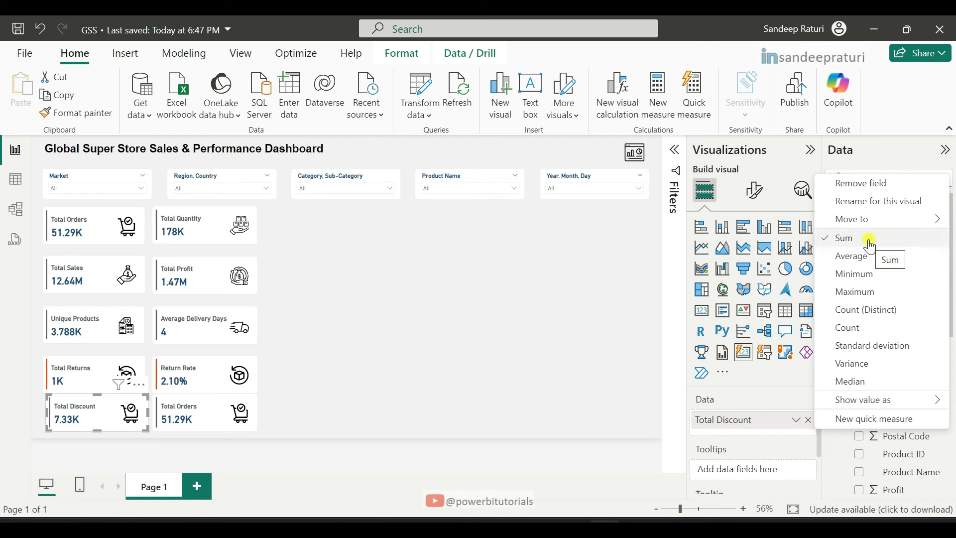
{"action": "left_click", "coordinate": [759, 450]}
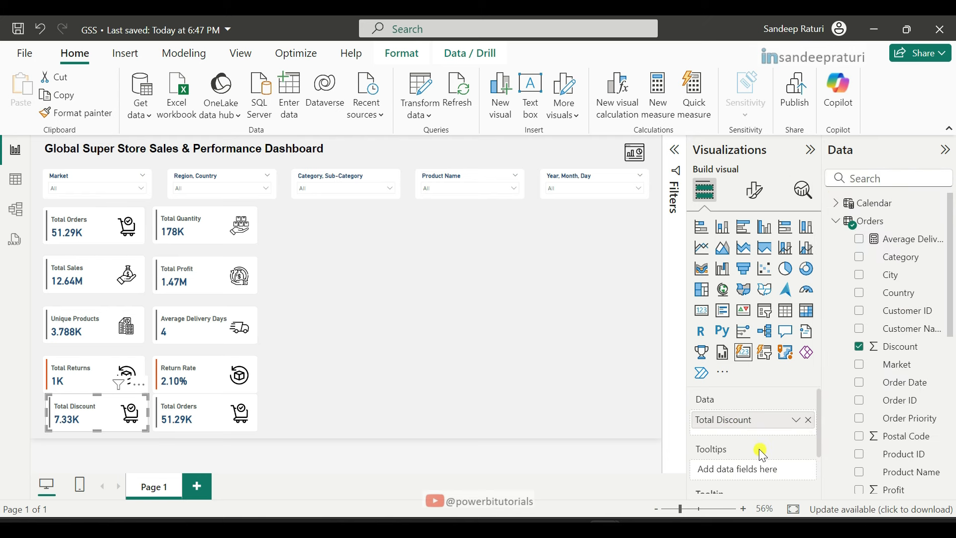
Replace the checkout.png icon on the Total Discount card with discount.png
{"action": "left_click", "coordinate": [755, 190]}
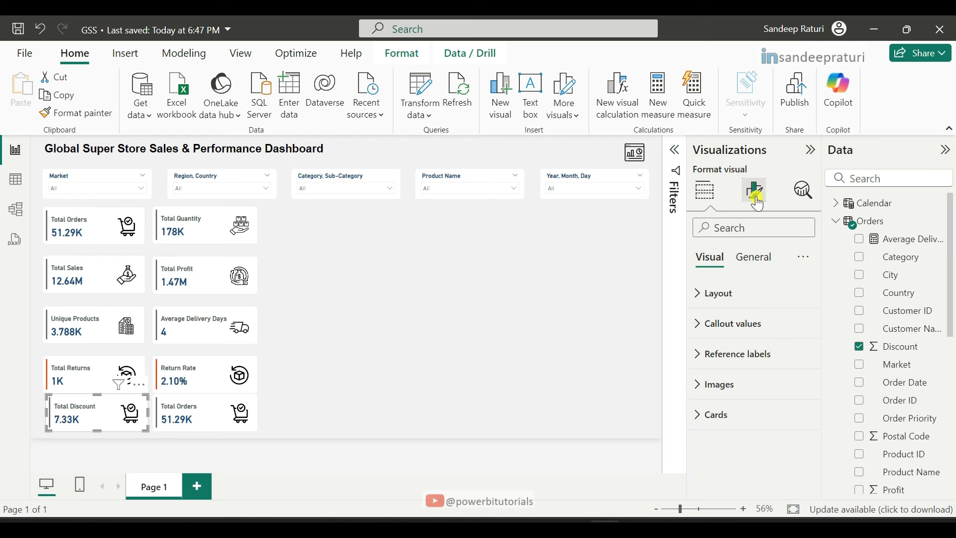
{"action": "left_click", "coordinate": [703, 385]}
{"action": "scroll", "coordinate": [759, 405], "scroll_direction": "down", "scroll_amount": 3}
{"action": "scroll", "coordinate": [760, 408], "scroll_direction": "down", "scroll_amount": 3}
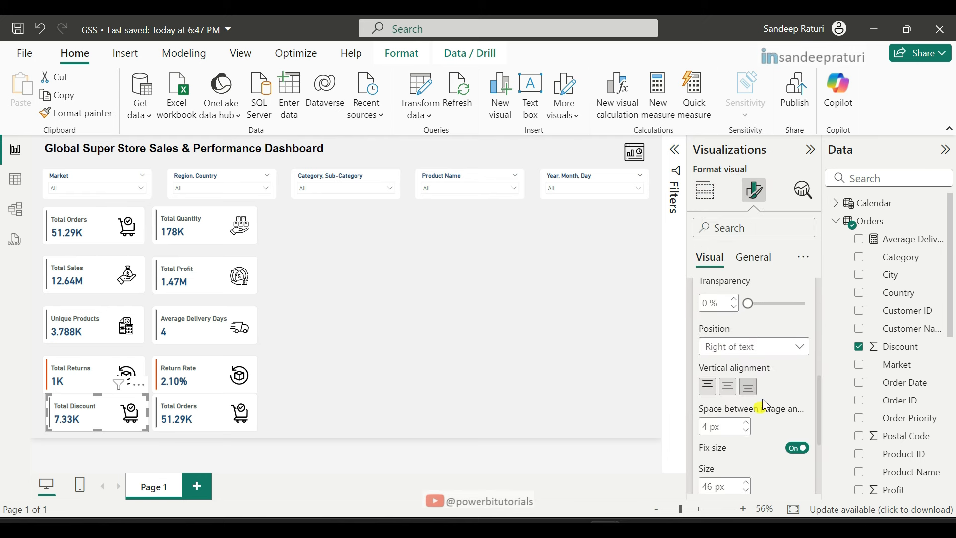
{"action": "scroll", "coordinate": [770, 391], "scroll_direction": "up", "scroll_amount": 2}
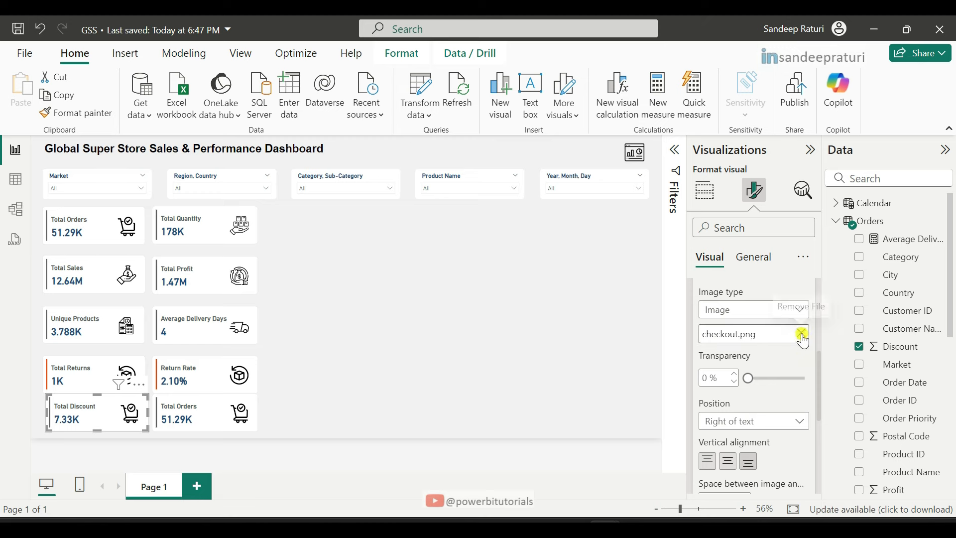
{"action": "left_click", "coordinate": [801, 333]}
{"action": "left_click", "coordinate": [802, 335]}
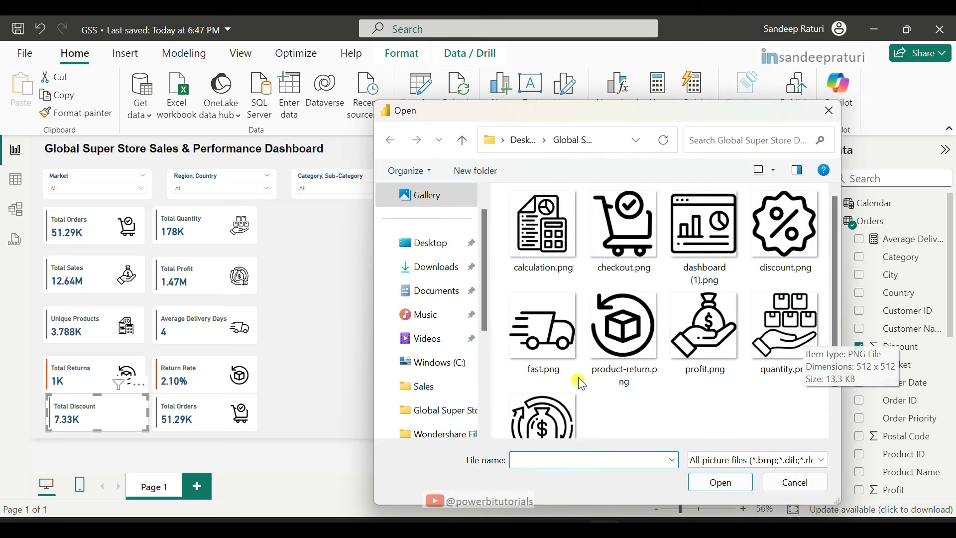
{"action": "left_click", "coordinate": [786, 234]}
{"action": "left_click", "coordinate": [718, 484]}
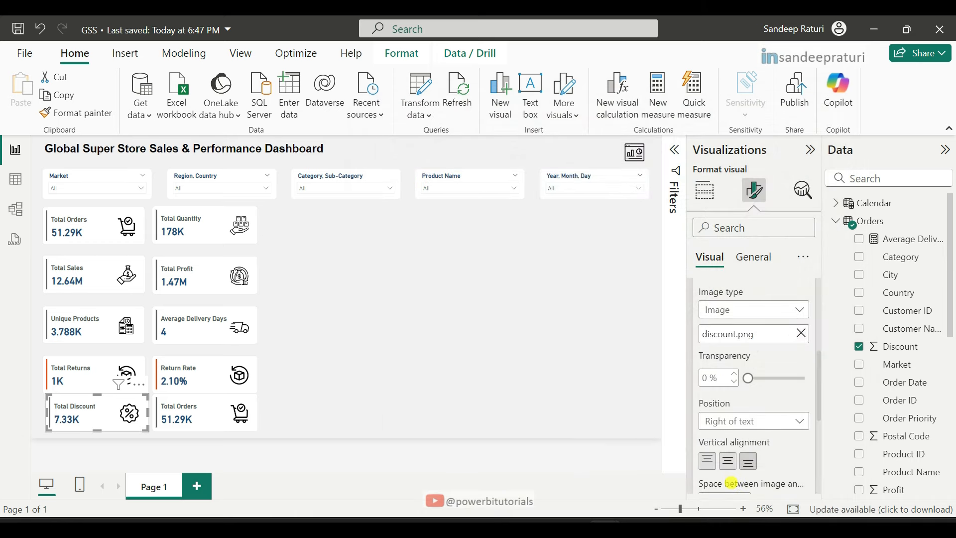
Replace Total Orders with Shipping Cost from the Orders table on the second card of the fifth row
{"action": "left_click", "coordinate": [210, 419]}
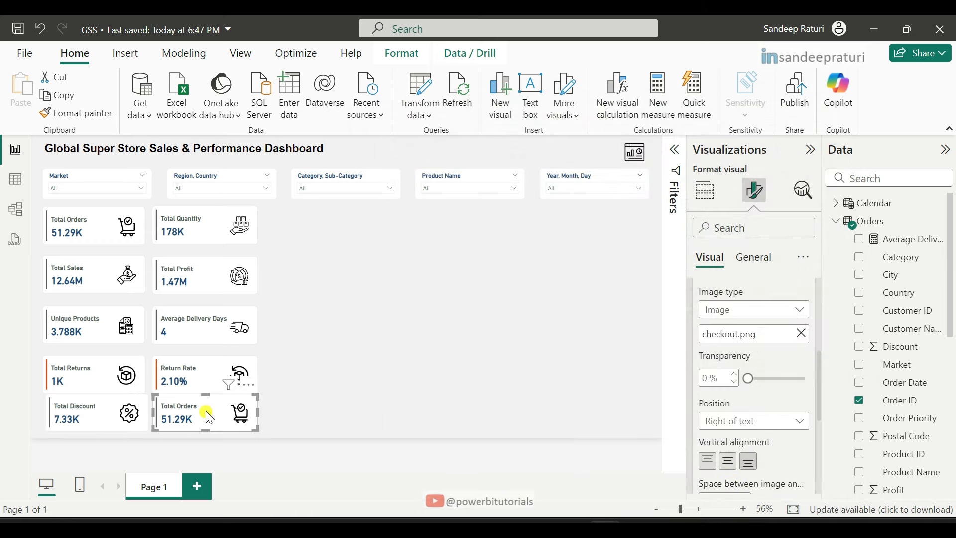
{"action": "left_click", "coordinate": [706, 191]}
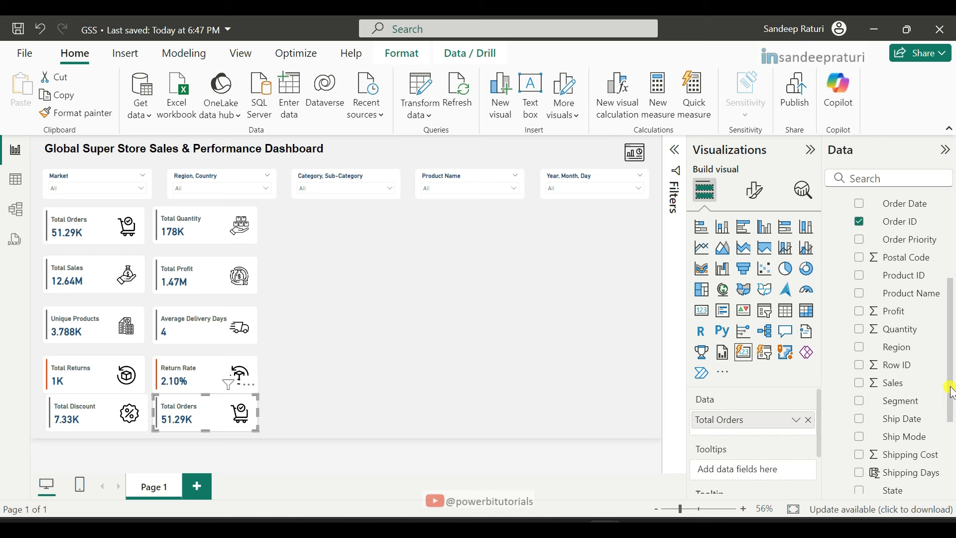
{"action": "left_click_drag", "start_coordinate": [897, 455], "coordinate": [770, 434]}
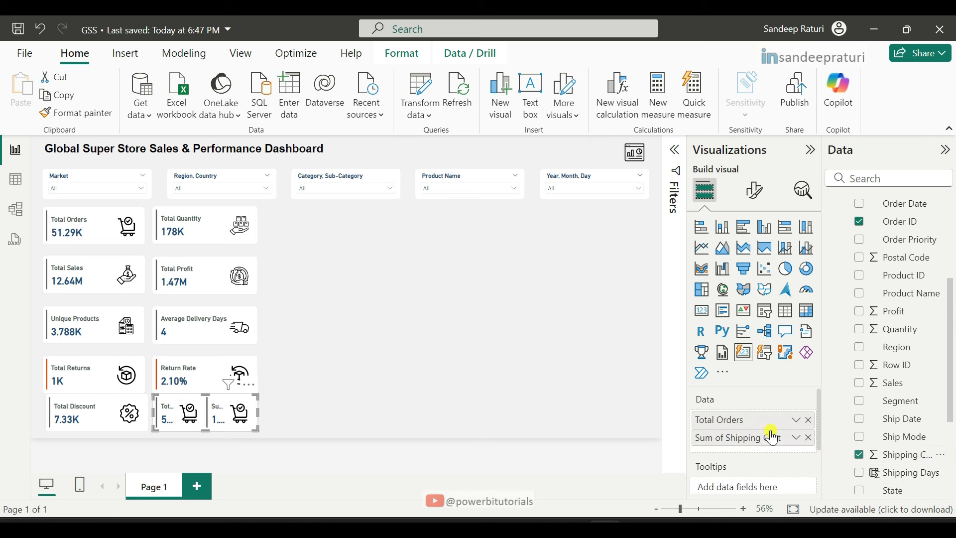
{"action": "left_click", "coordinate": [810, 421]}
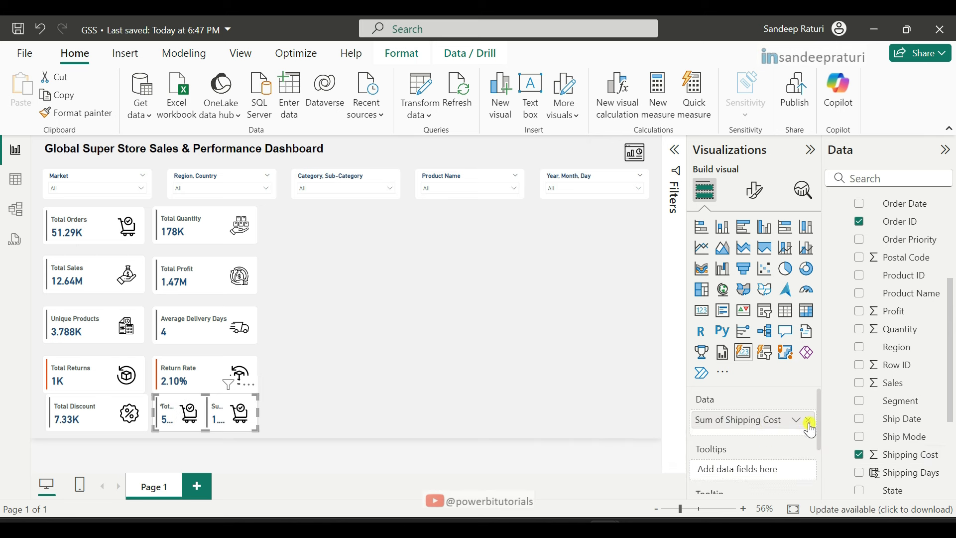
Rename the Sum of Shipping Cost field on the card as Total Shipping Cost
{"action": "double_click", "coordinate": [740, 422]}
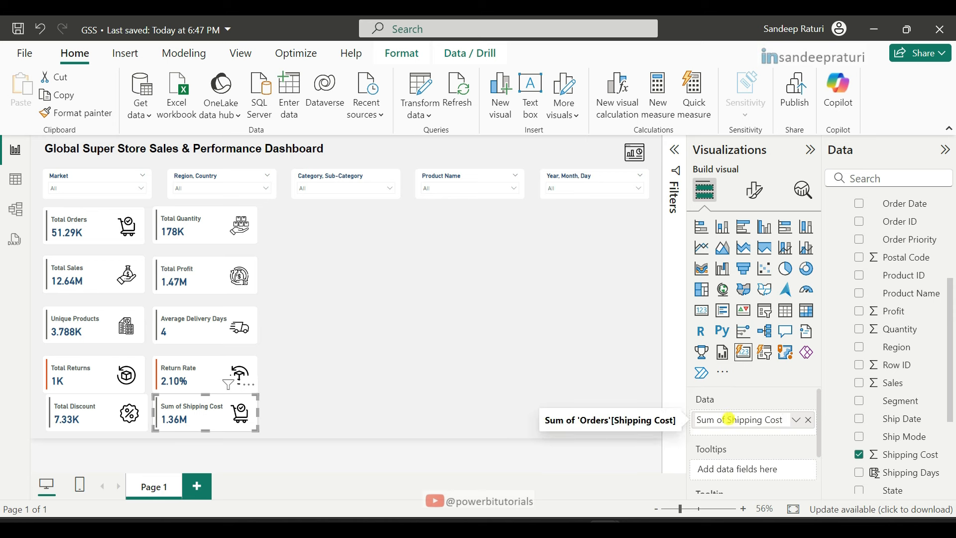
{"action": "left_click_drag", "start_coordinate": [728, 421], "coordinate": [684, 427]}
{"action": "type", "text": "Total"}
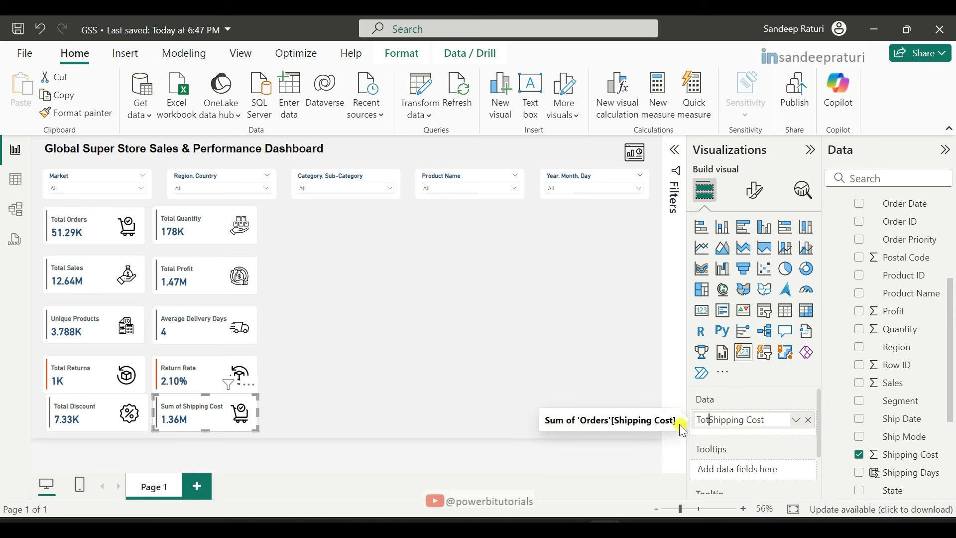
{"action": "key", "text": "Return"}
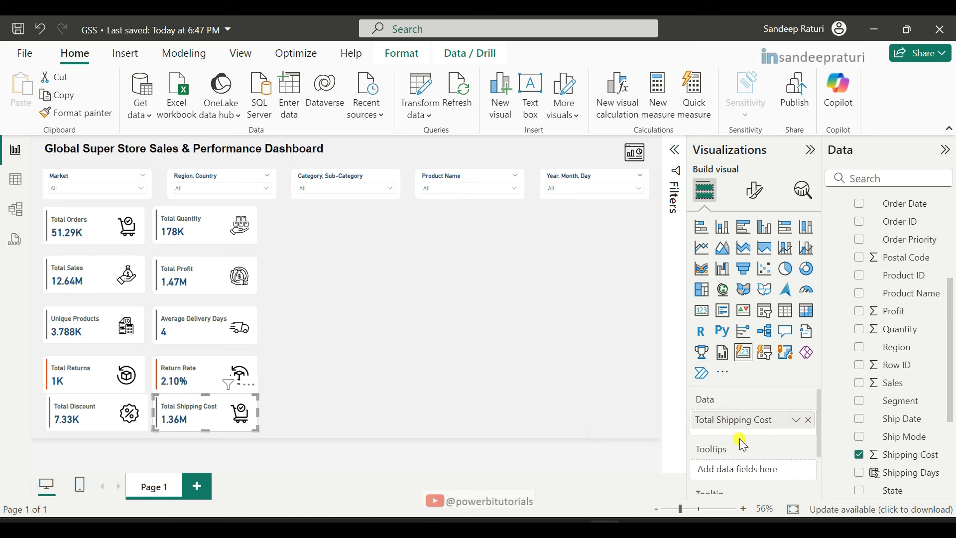
Replace the checkout.png icon on the Total Shipping Cost card with fast.png
{"action": "left_click", "coordinate": [757, 192]}
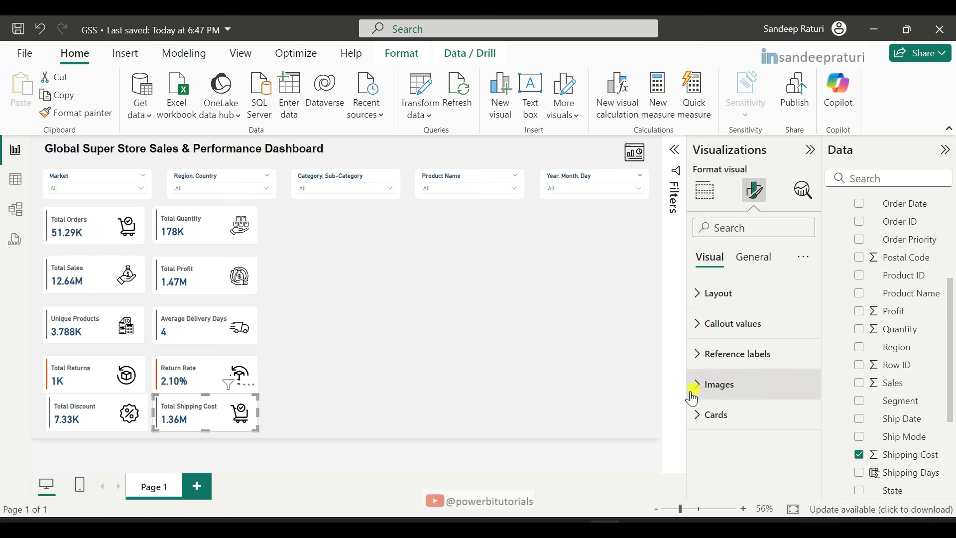
{"action": "left_click", "coordinate": [742, 388]}
{"action": "scroll", "coordinate": [757, 411], "scroll_direction": "down", "scroll_amount": 3}
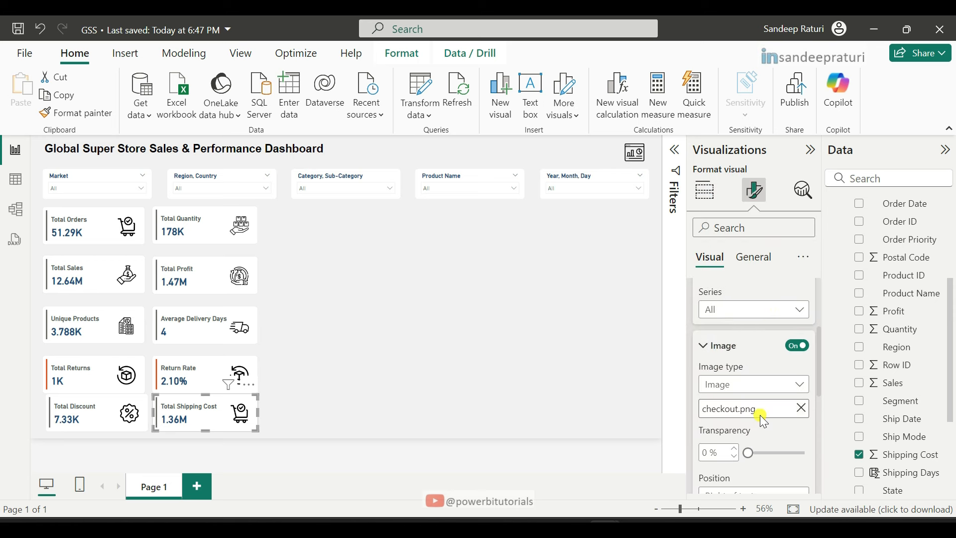
{"action": "left_click", "coordinate": [804, 409]}
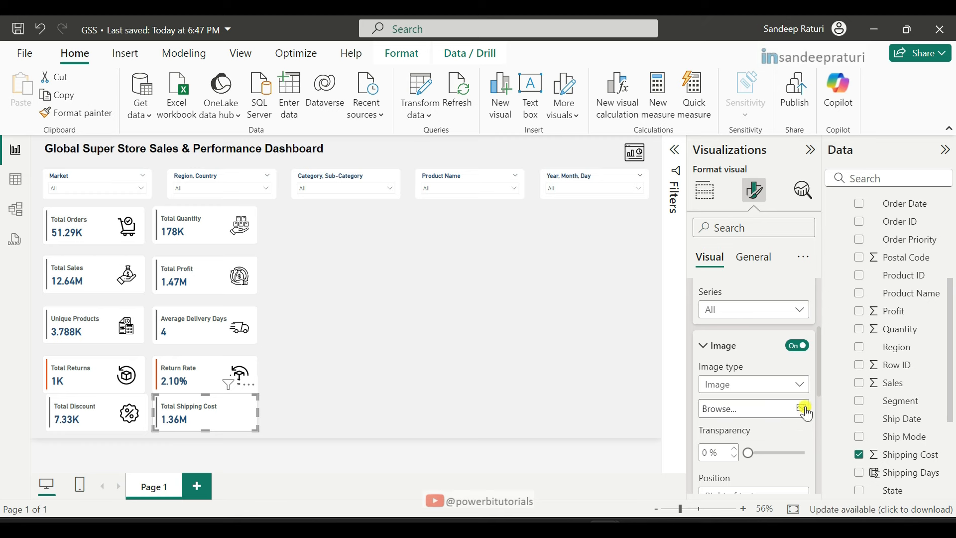
{"action": "left_click", "coordinate": [801, 410]}
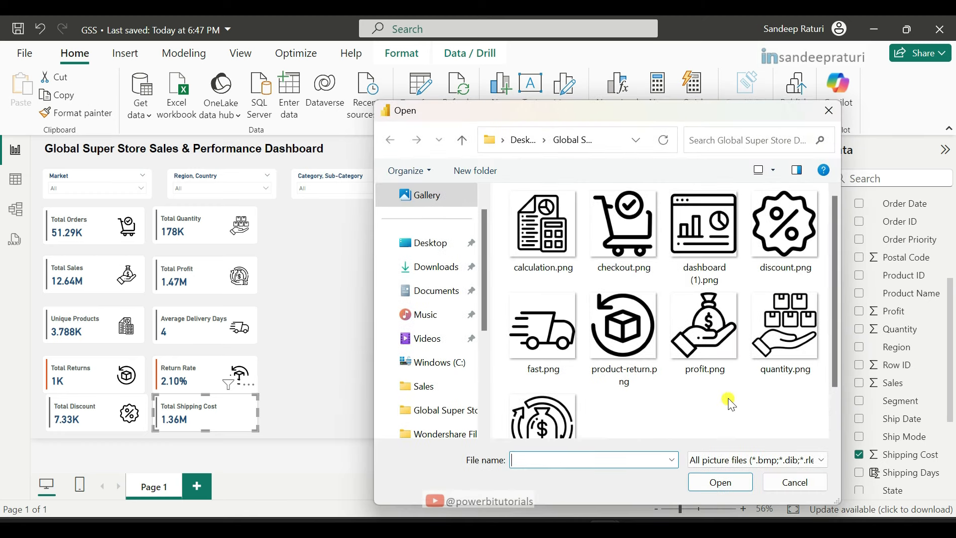
{"action": "left_click", "coordinate": [537, 344]}
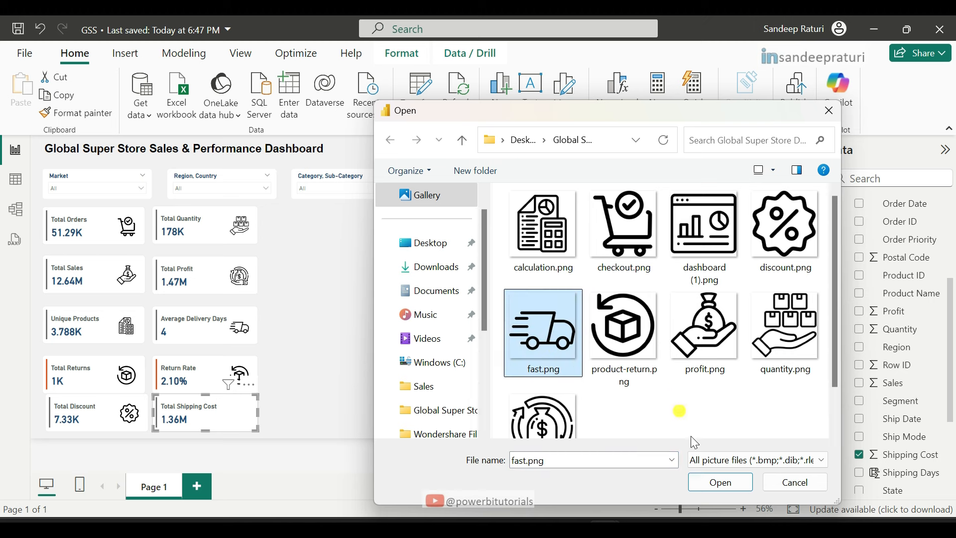
{"action": "left_click", "coordinate": [720, 482]}
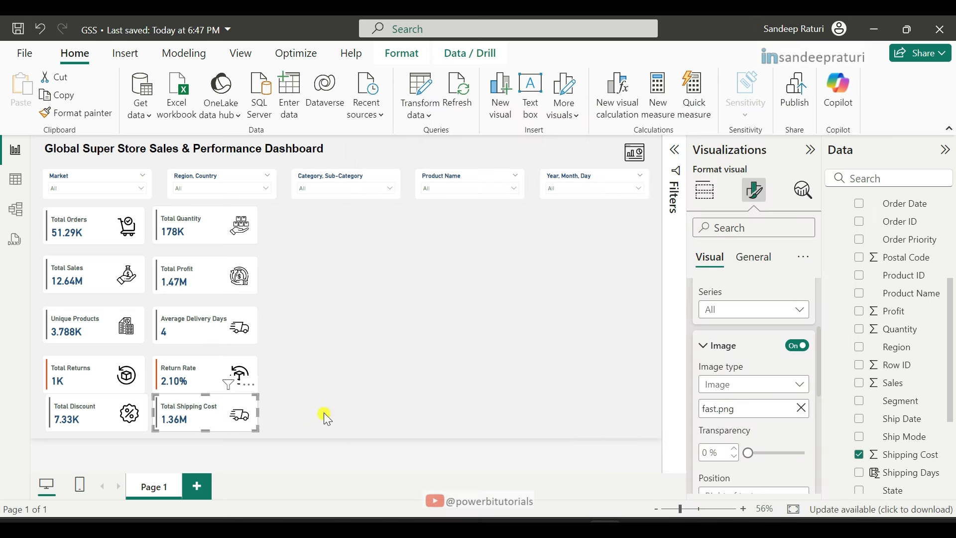
{"action": "left_click", "coordinate": [324, 412]}
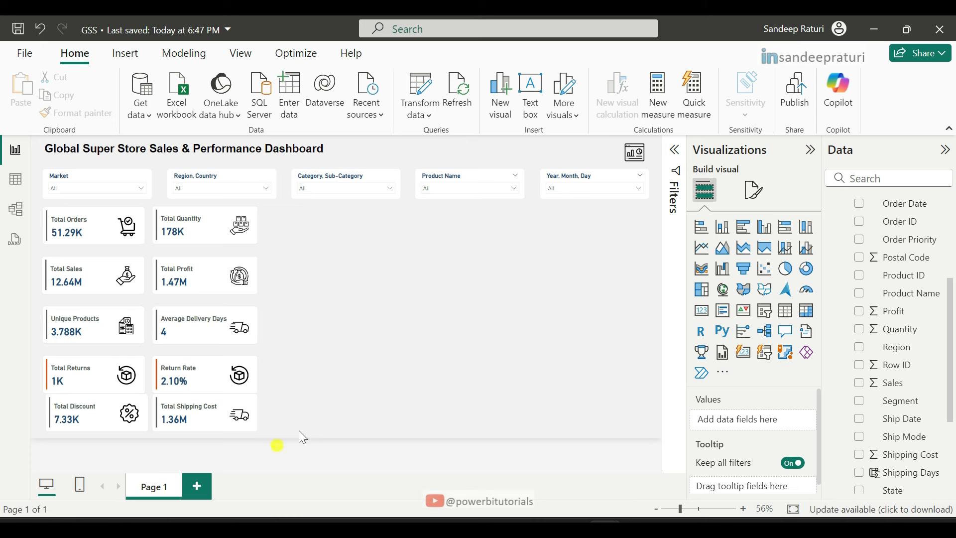
Move the Total Sales, Total Profit, Unique Products and Average Delivery Days cards up to tighten the second and third rows
{"action": "left_click", "coordinate": [84, 288]}
{"action": "left_click_drag", "start_coordinate": [80, 282], "coordinate": [80, 276]}
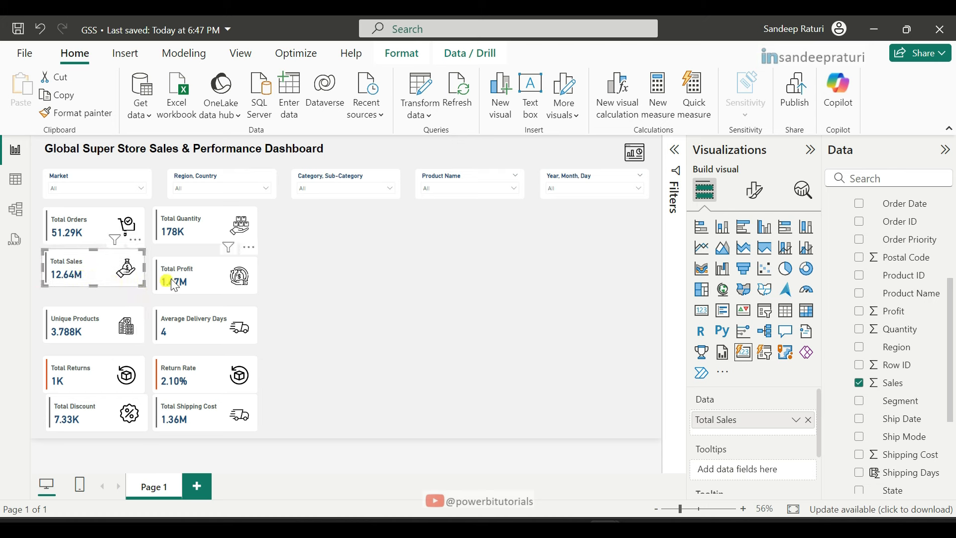
{"action": "left_click", "coordinate": [180, 277]}
{"action": "left_click_drag", "start_coordinate": [181, 276], "coordinate": [181, 272]}
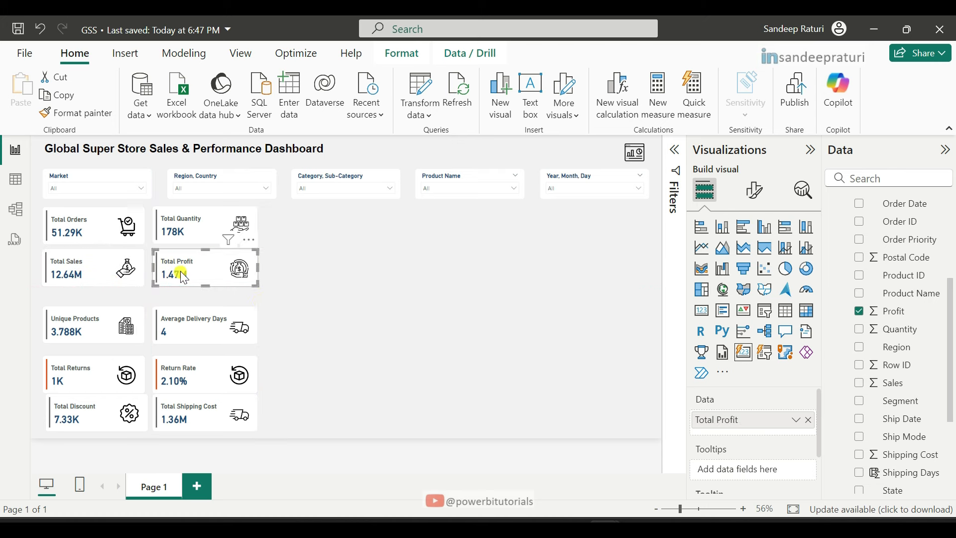
{"action": "left_click", "coordinate": [88, 333]}
{"action": "left_click_drag", "start_coordinate": [86, 331], "coordinate": [88, 321]}
{"action": "left_click", "coordinate": [203, 335]}
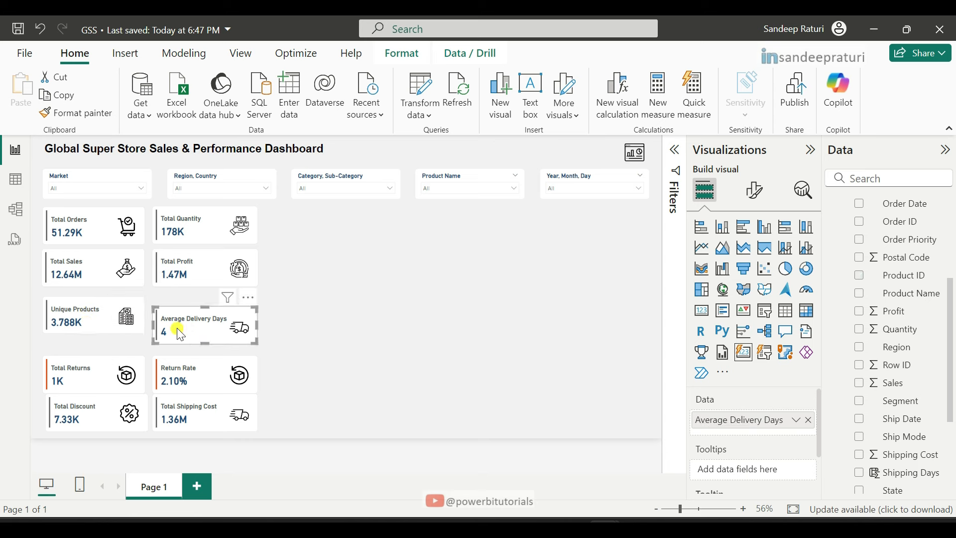
{"action": "left_click_drag", "start_coordinate": [184, 335], "coordinate": [185, 325]}
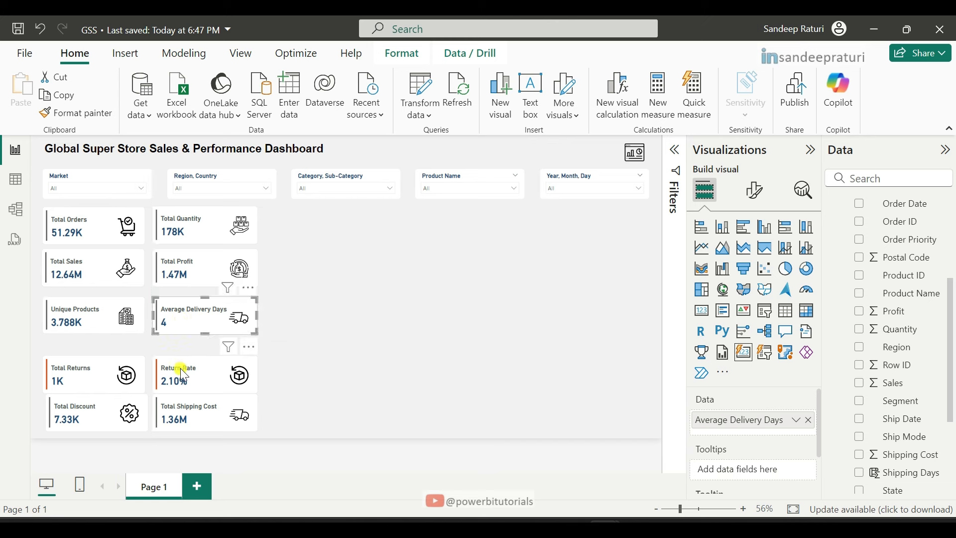
Move the Return Rate, Total Returns, Total Discount and Total Shipping Cost cards up to even out the gaps between the lower rows
{"action": "left_click_drag", "start_coordinate": [180, 368], "coordinate": [181, 357]}
{"action": "left_click_drag", "start_coordinate": [69, 387], "coordinate": [67, 370]}
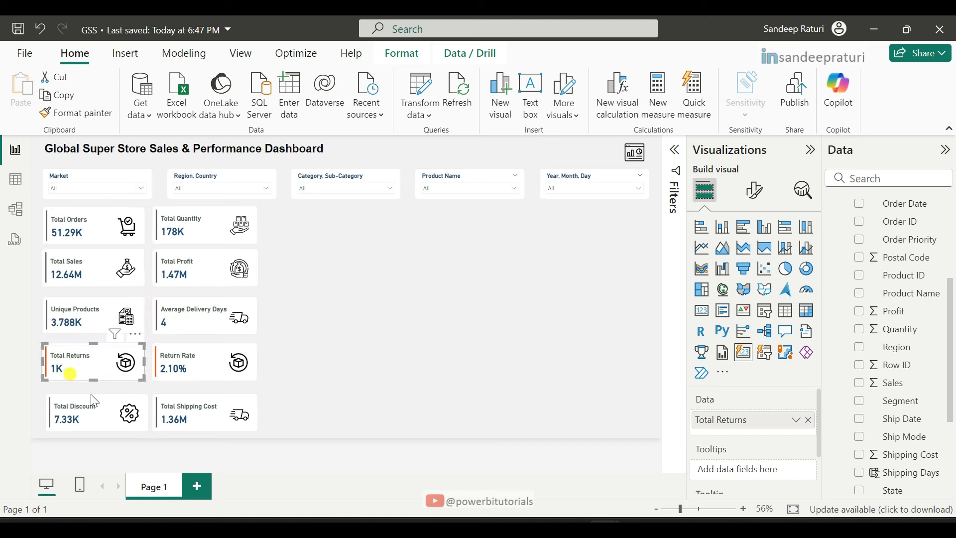
{"action": "left_click", "coordinate": [99, 418]}
{"action": "left_click_drag", "start_coordinate": [99, 417], "coordinate": [99, 411]}
{"action": "left_click_drag", "start_coordinate": [188, 419], "coordinate": [185, 412]}
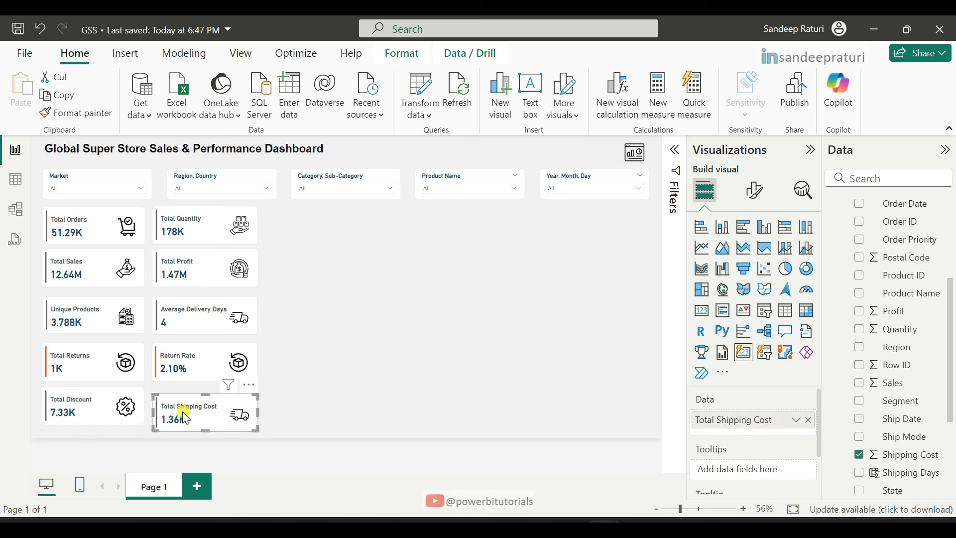
{"action": "left_click", "coordinate": [383, 312]}
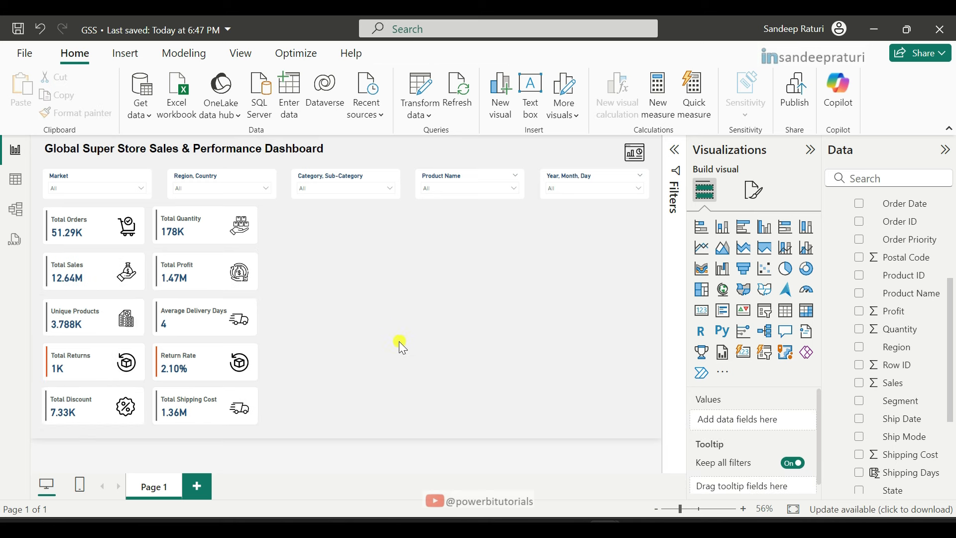
Lower the vertical position value of the Total Sales and Total Profit cards together to 275
{"action": "left_click", "coordinate": [113, 282]}
{"action": "left_click", "coordinate": [199, 279], "text": "ctrl"}
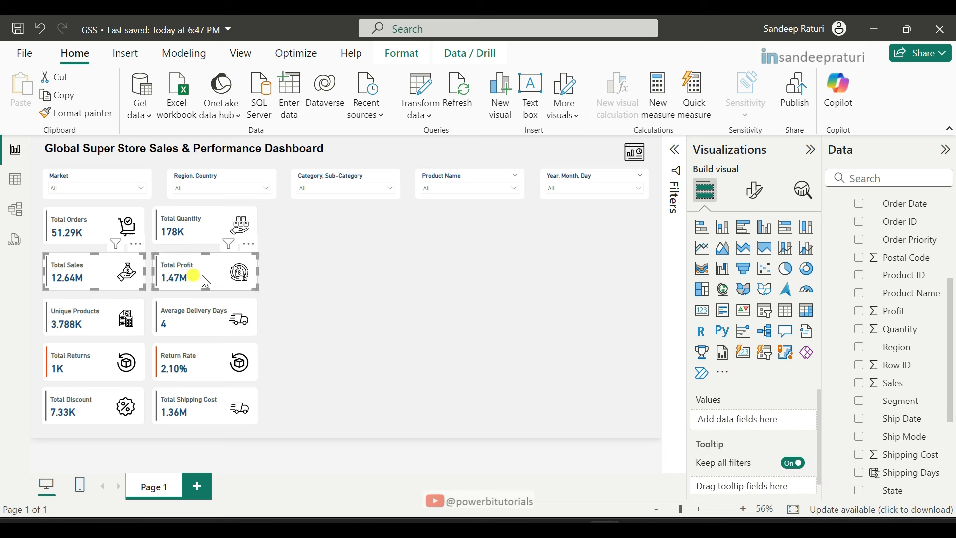
{"action": "left_click", "coordinate": [764, 198]}
{"action": "left_click", "coordinate": [753, 257]}
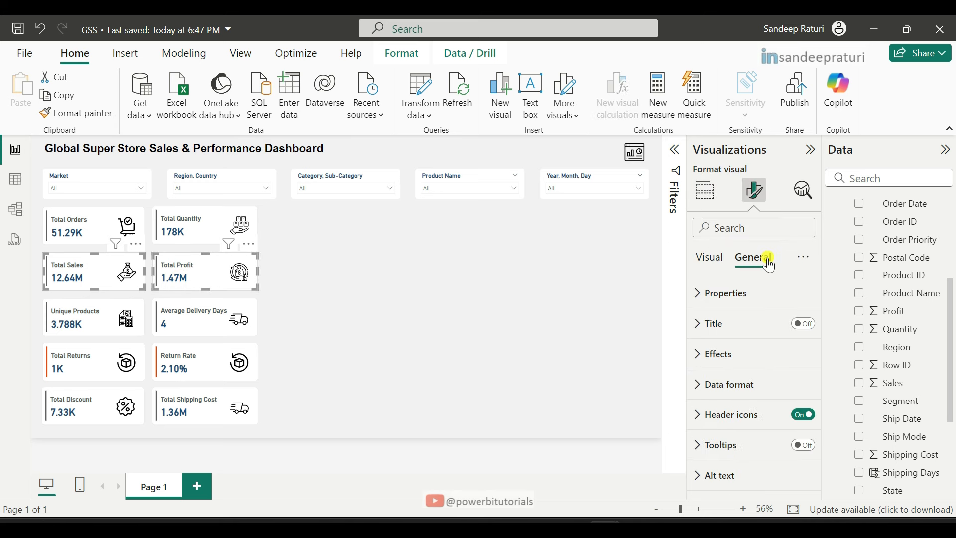
{"action": "left_click", "coordinate": [729, 309]}
{"action": "left_click", "coordinate": [736, 453]}
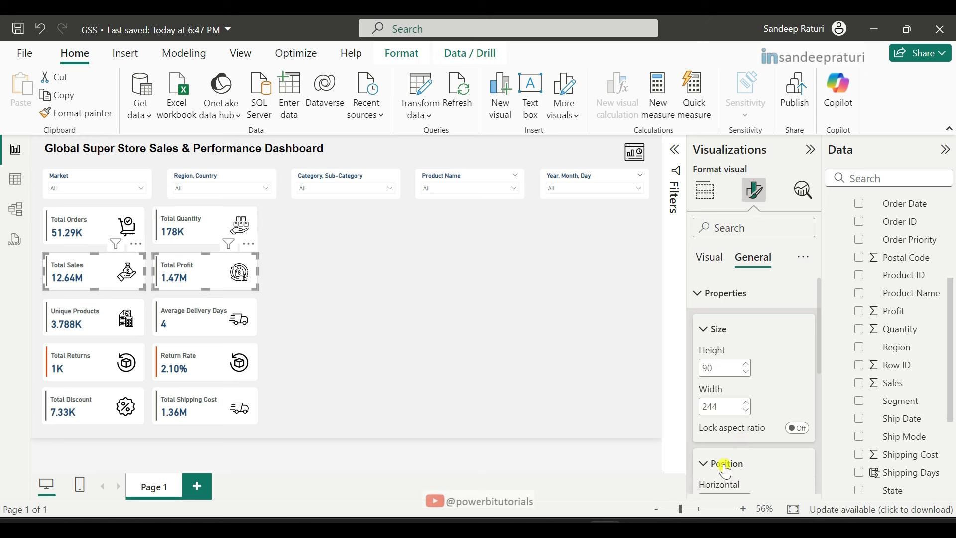
{"action": "scroll", "coordinate": [756, 455], "scroll_direction": "down", "scroll_amount": 3}
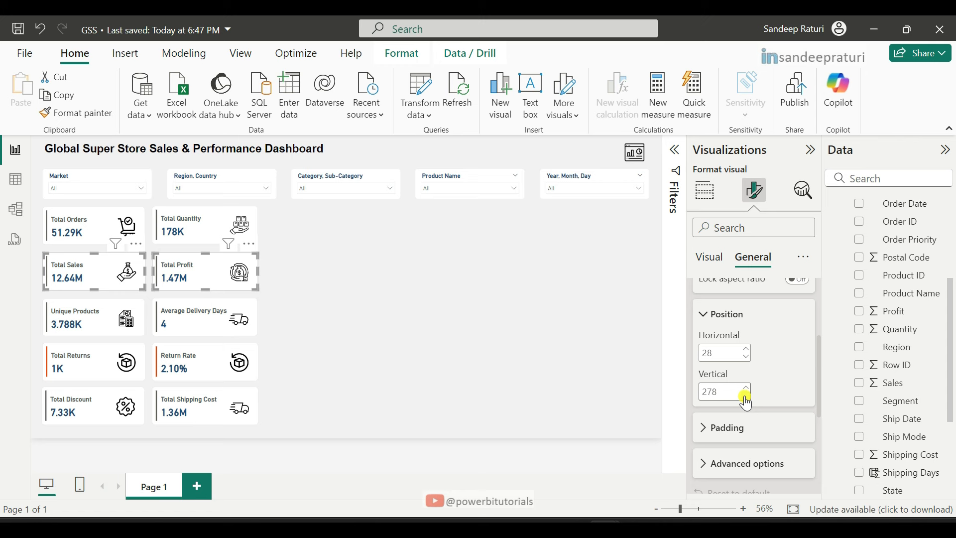
{"action": "left_click", "coordinate": [747, 398]}
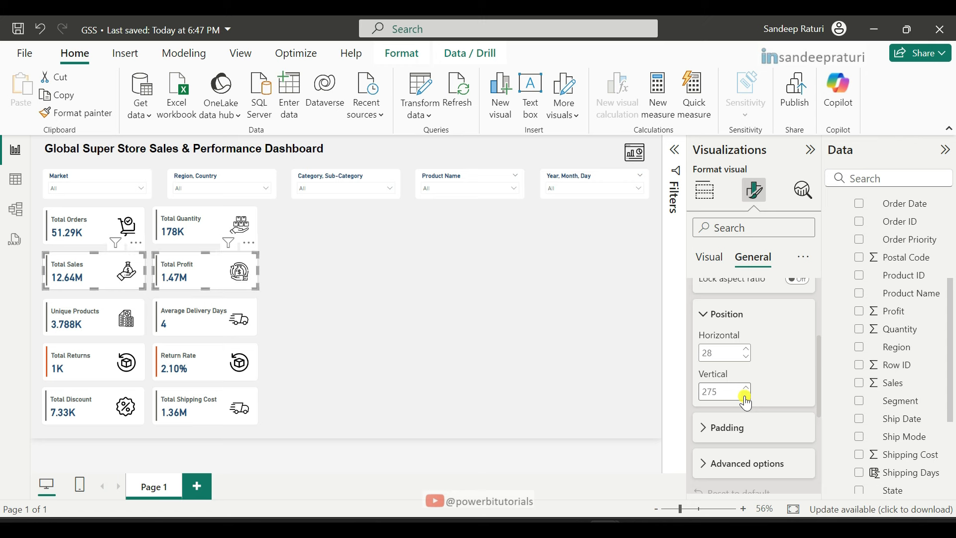
{"action": "left_click", "coordinate": [747, 398]}
Set the vertical position of the Unique Products and Average Delivery Days cards together to 385
{"action": "left_click", "coordinate": [91, 326]}
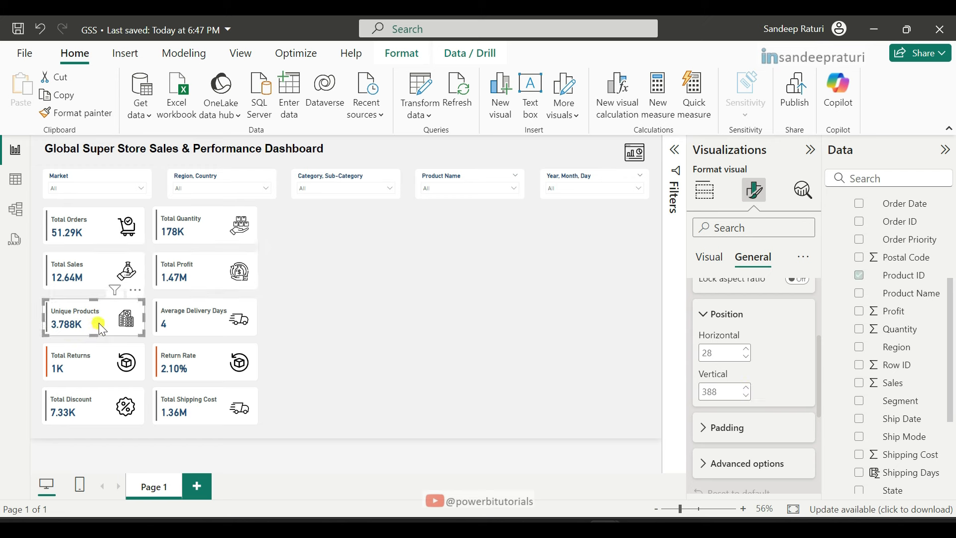
{"action": "left_click", "coordinate": [199, 324], "text": "ctrl"}
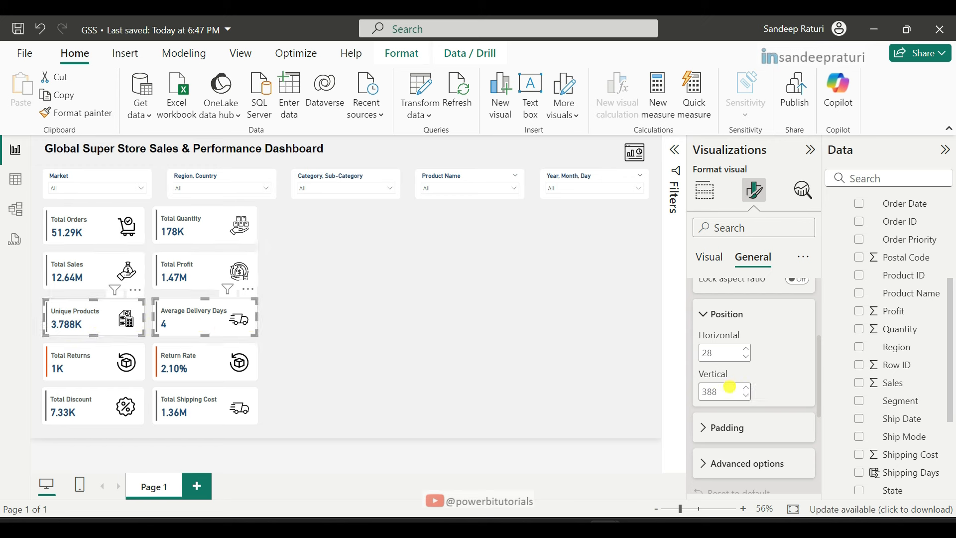
{"action": "left_click", "coordinate": [748, 397]}
{"action": "left_click", "coordinate": [748, 397]}
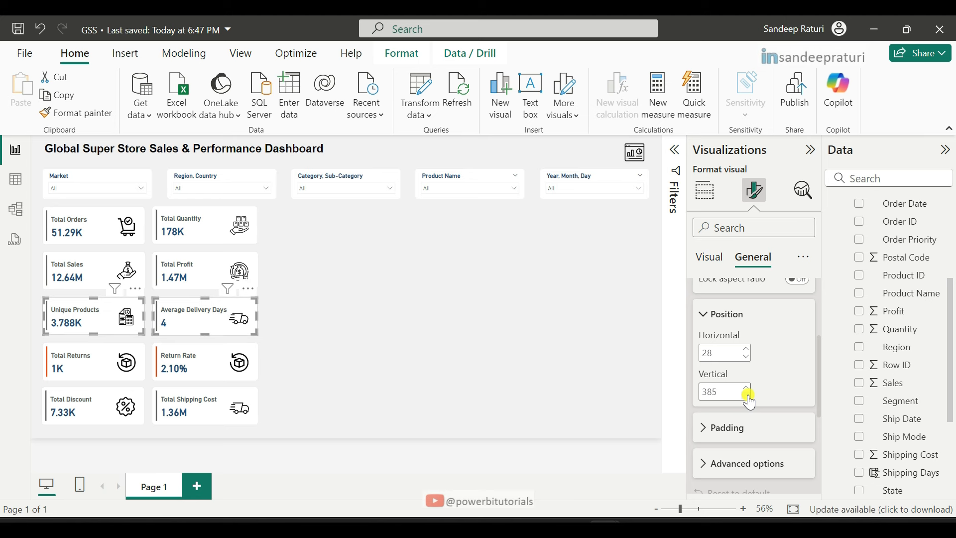
{"action": "left_click", "coordinate": [428, 306]}
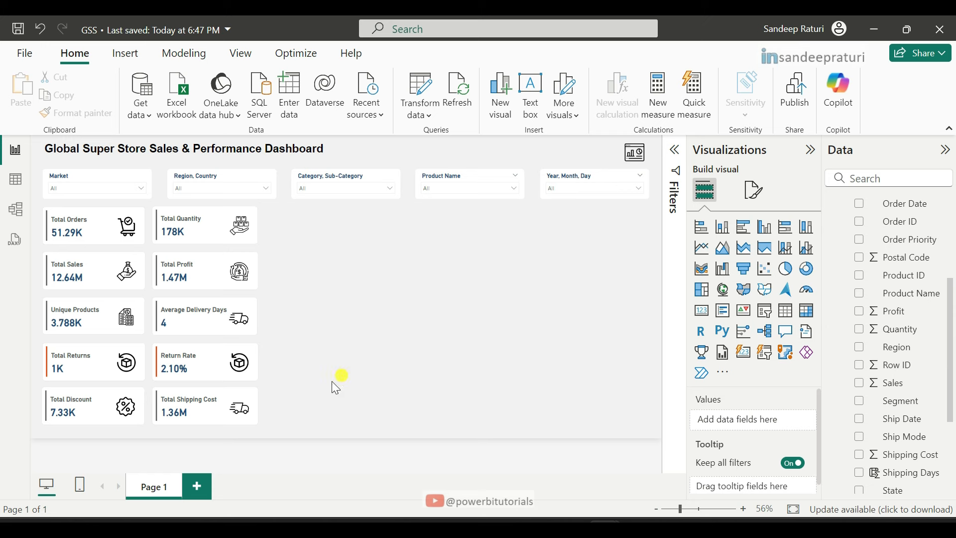
Align the five first-column cards, from Total Orders down to Total Discount, at a horizontal position of 28
{"action": "left_click", "coordinate": [64, 237]}
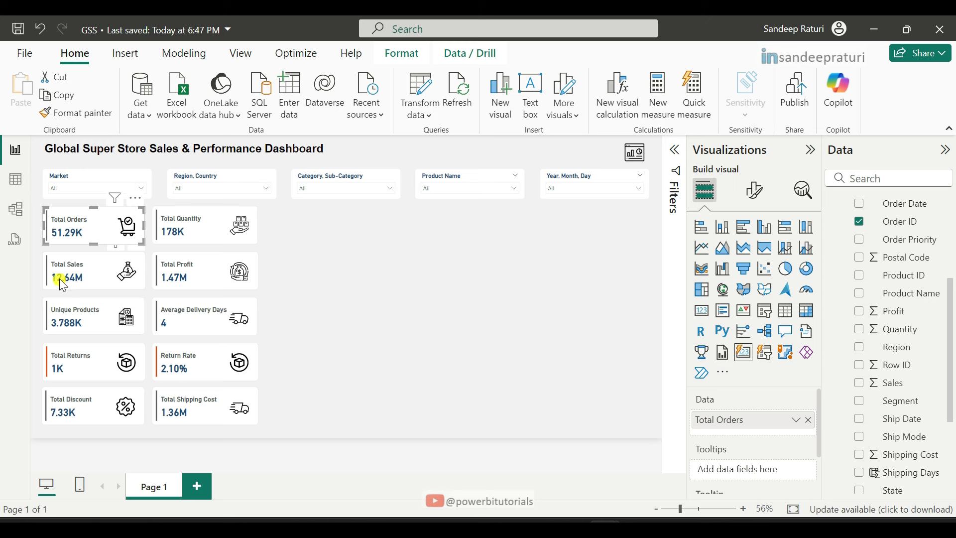
{"action": "left_click", "coordinate": [58, 279], "text": "ctrl"}
{"action": "left_click", "coordinate": [60, 321], "text": "ctrl"}
{"action": "left_click", "coordinate": [59, 367], "text": "ctrl"}
{"action": "left_click", "coordinate": [62, 416], "text": "ctrl"}
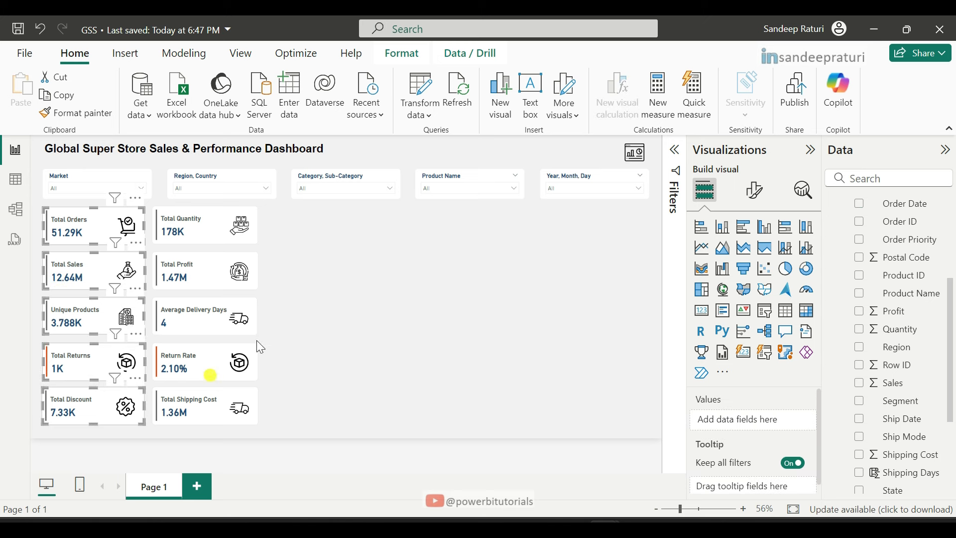
{"action": "left_click", "coordinate": [755, 192]}
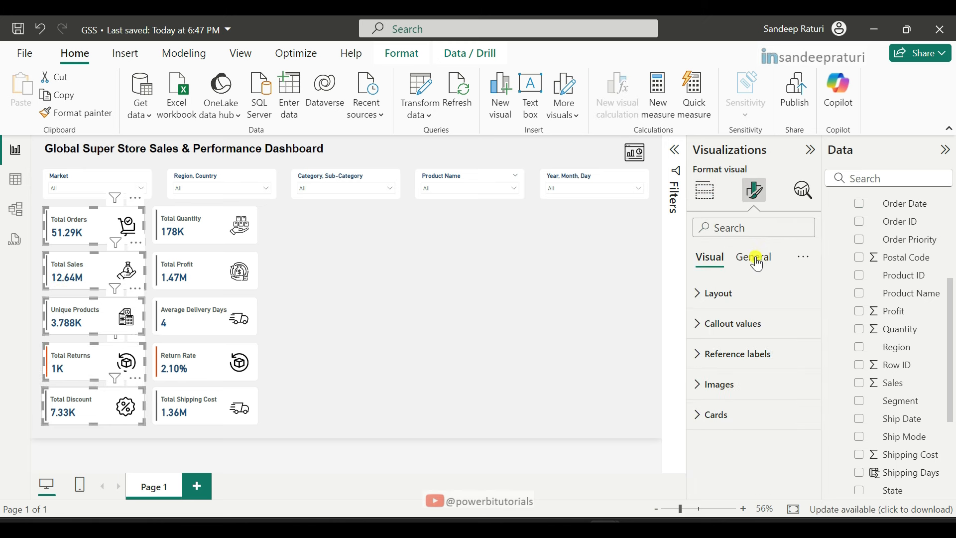
{"action": "left_click", "coordinate": [753, 258]}
{"action": "left_click", "coordinate": [745, 299]}
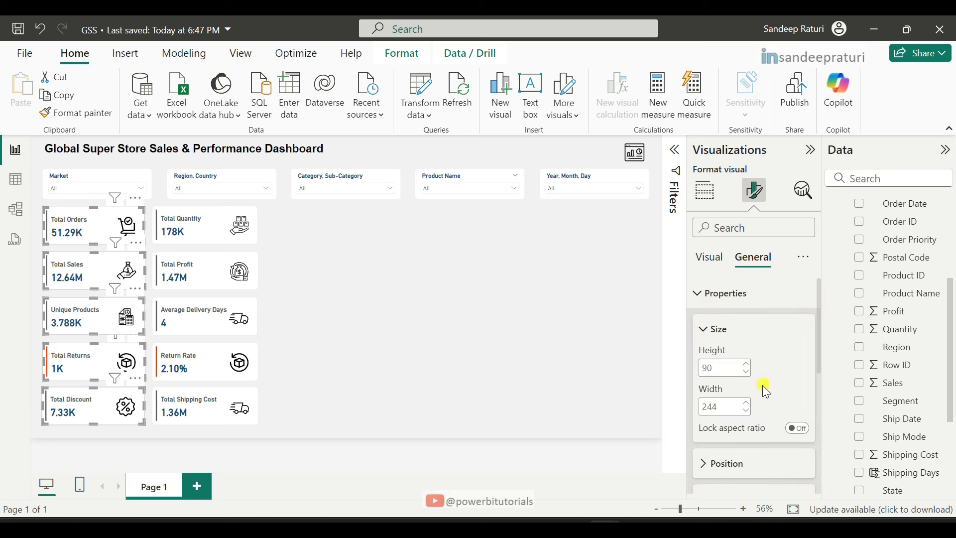
{"action": "scroll", "coordinate": [762, 387], "scroll_direction": "down", "scroll_amount": 2}
{"action": "left_click", "coordinate": [726, 389]}
{"action": "scroll", "coordinate": [790, 407], "scroll_direction": "down", "scroll_amount": 2}
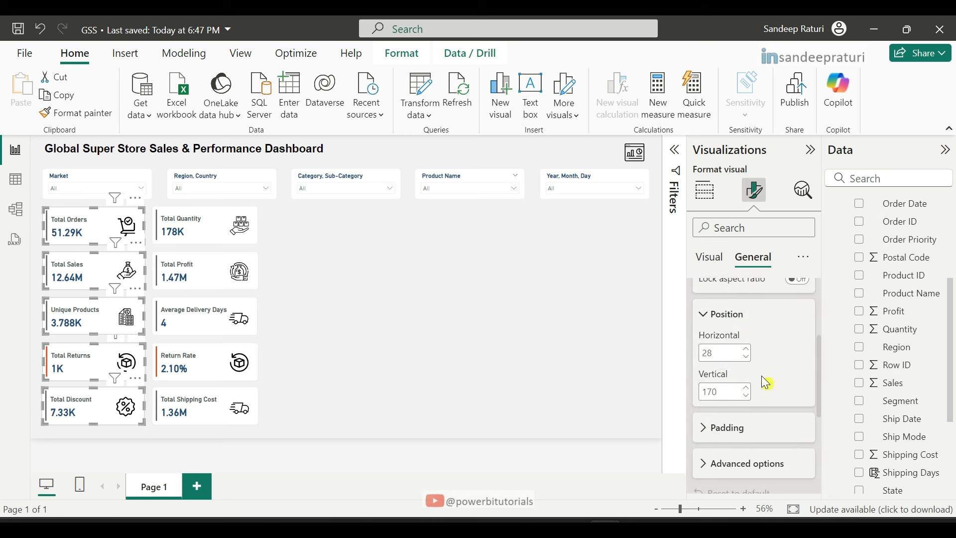
{"action": "left_click", "coordinate": [732, 353]}
{"action": "type", "text": "28"}
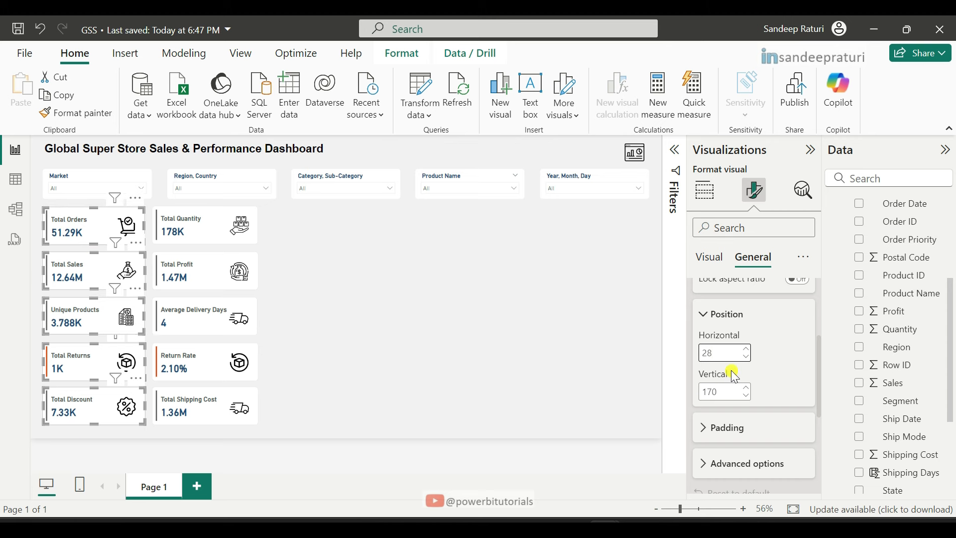
{"action": "left_click", "coordinate": [364, 315]}
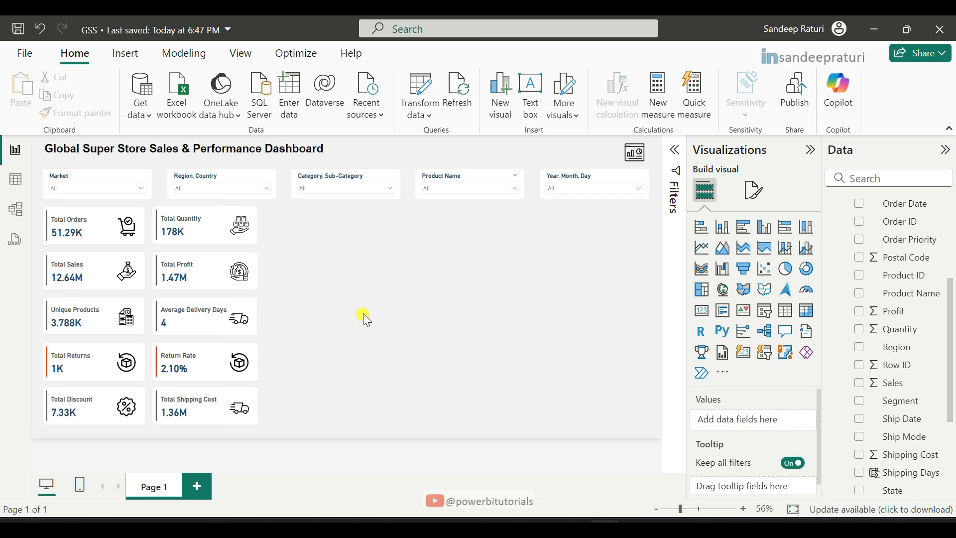